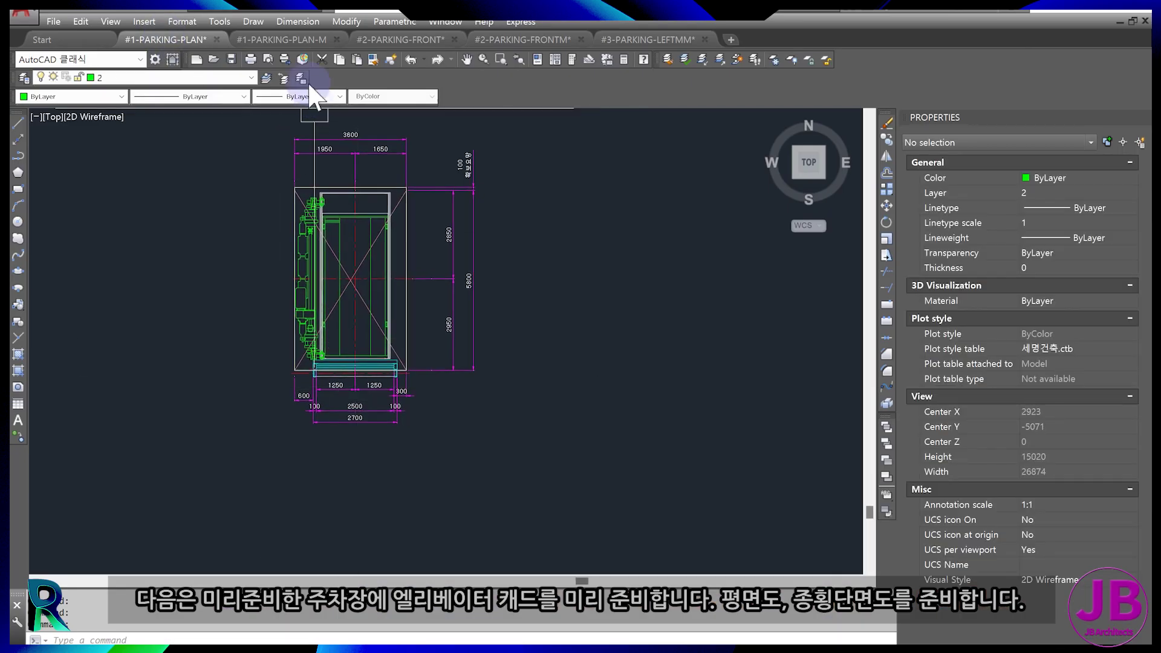
# Look through the prepared parking plan, front and left section drawings, and save the #1-PARKING-PLAN-M drawing.
pyautogui.click(293, 41)
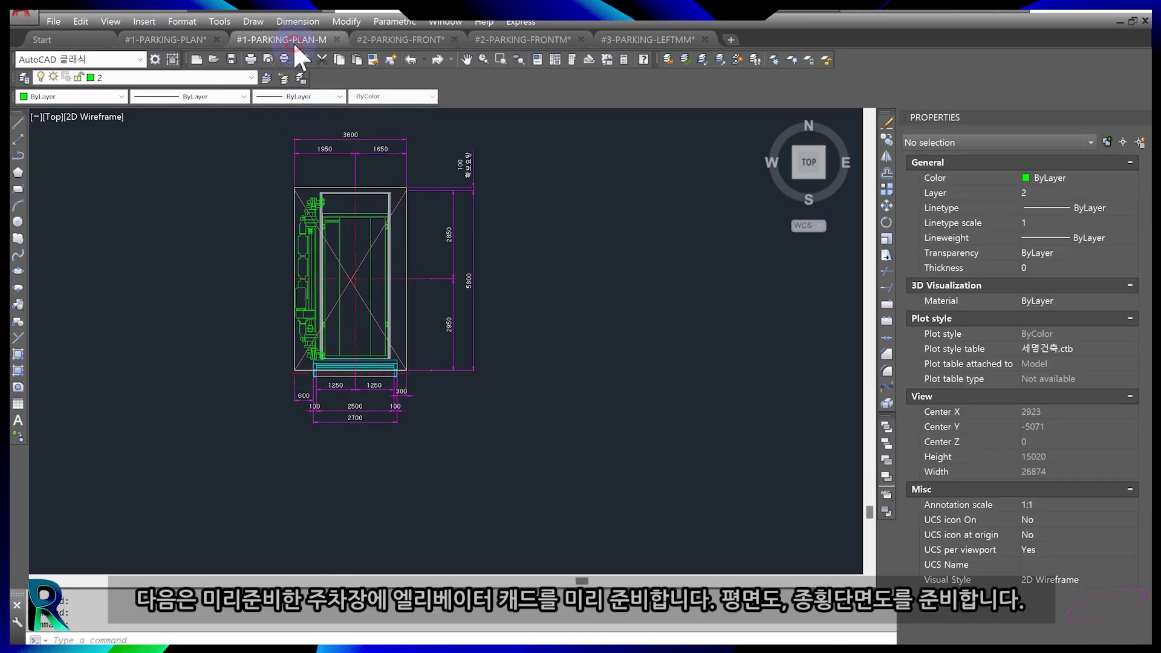
pyautogui.click(404, 42)
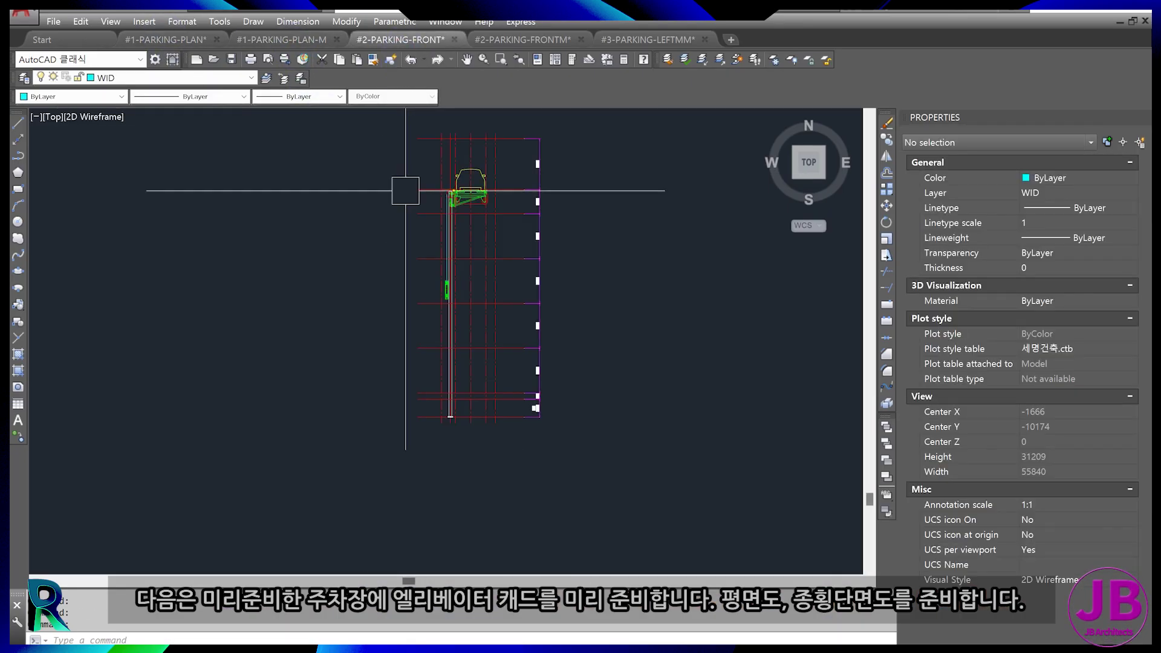
pyautogui.click(497, 40)
pyautogui.click(630, 38)
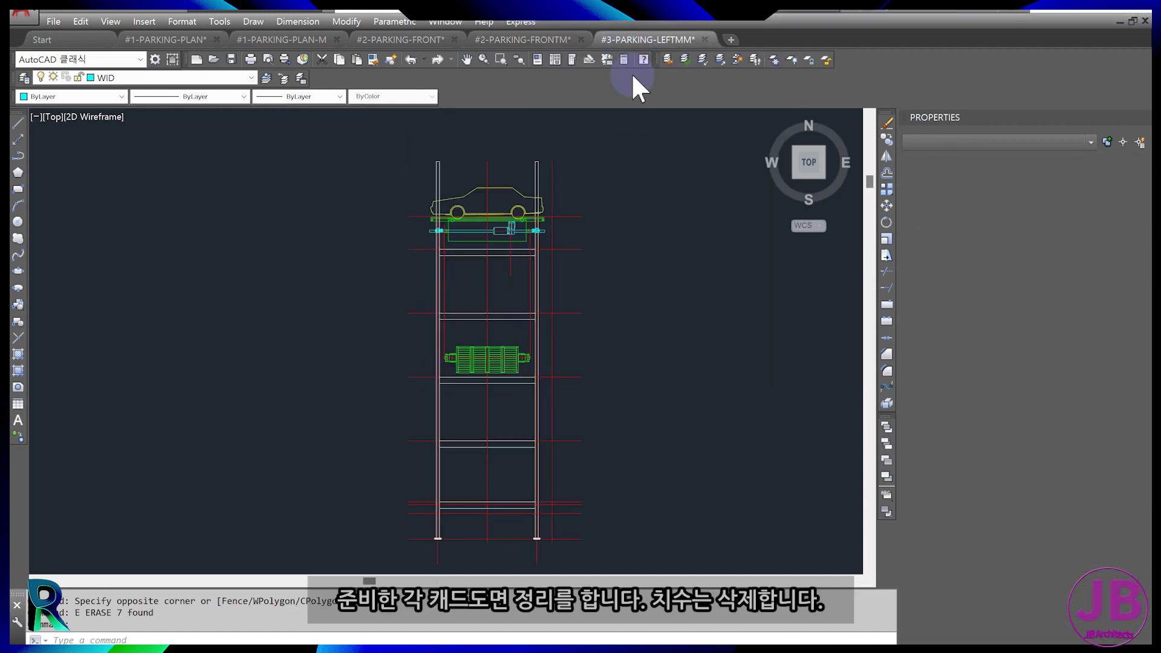
pyautogui.click(181, 39)
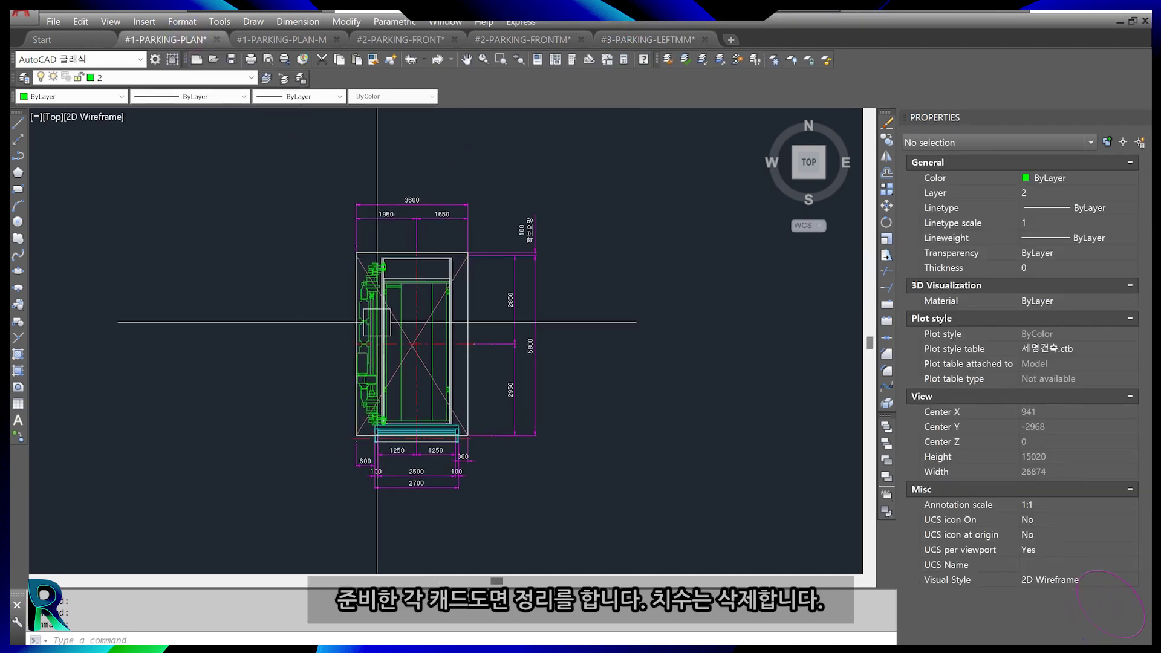
pyautogui.click(295, 38)
pyautogui.moveTo(383, 143); pyautogui.dragTo(403, 194, button='middle')
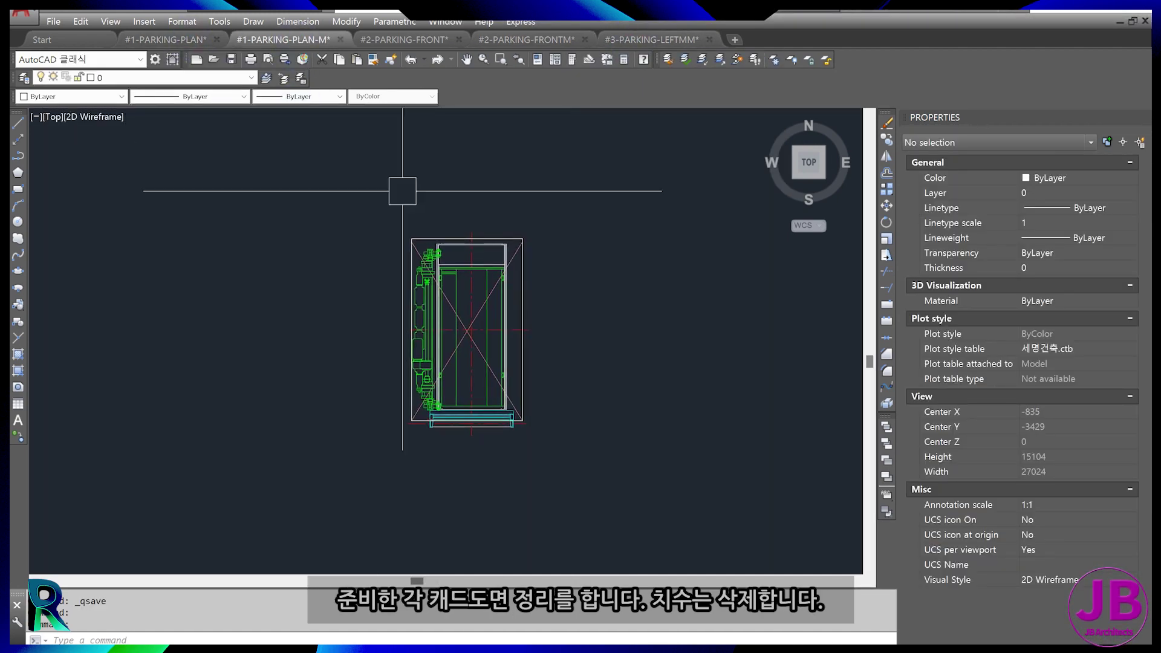
pyautogui.hotkey('ctrl', 's')
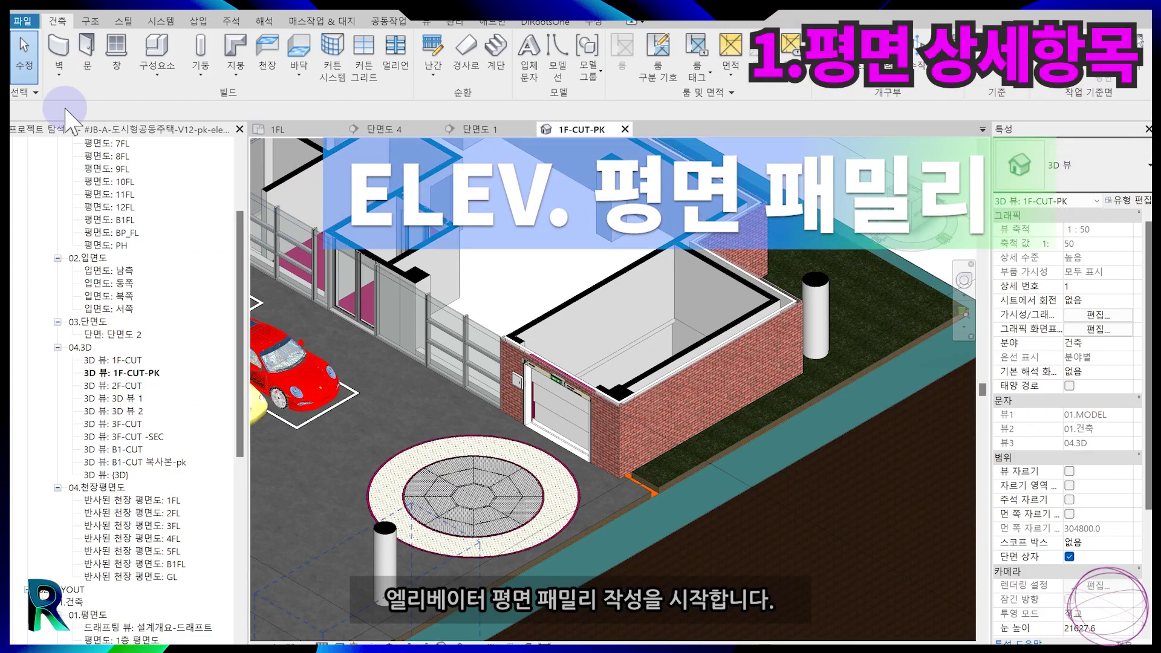
# Switch to Revit and create a new family from the 미터법 상세 항목.rft detail item template.
pyautogui.click(18, 18)
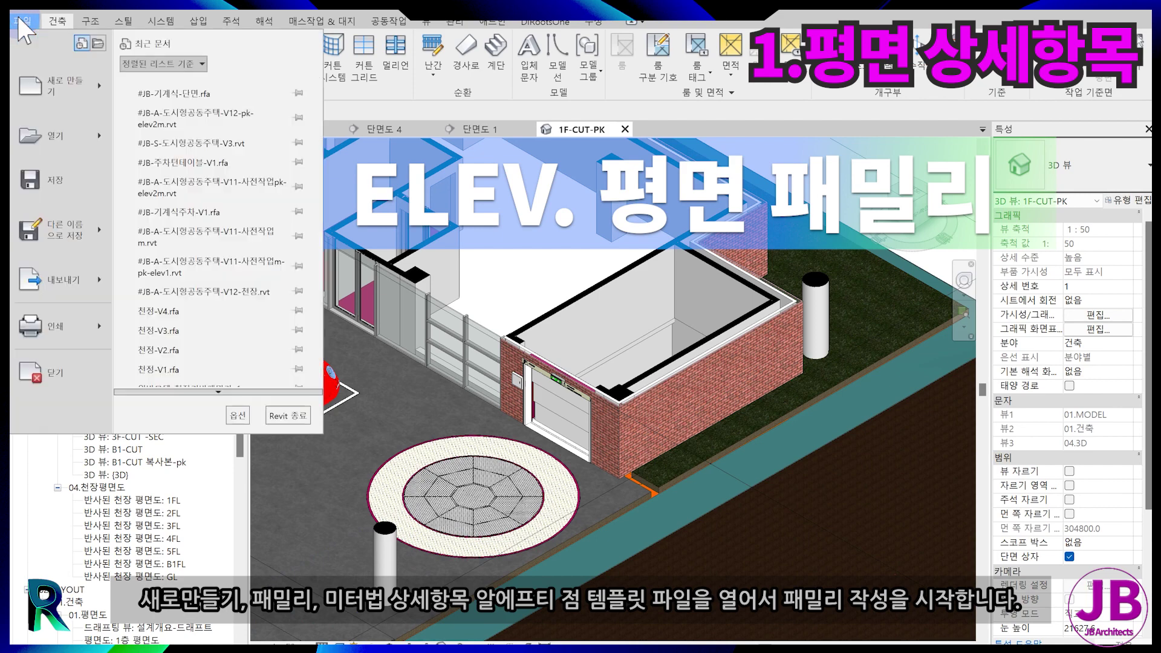
pyautogui.moveTo(42, 112)
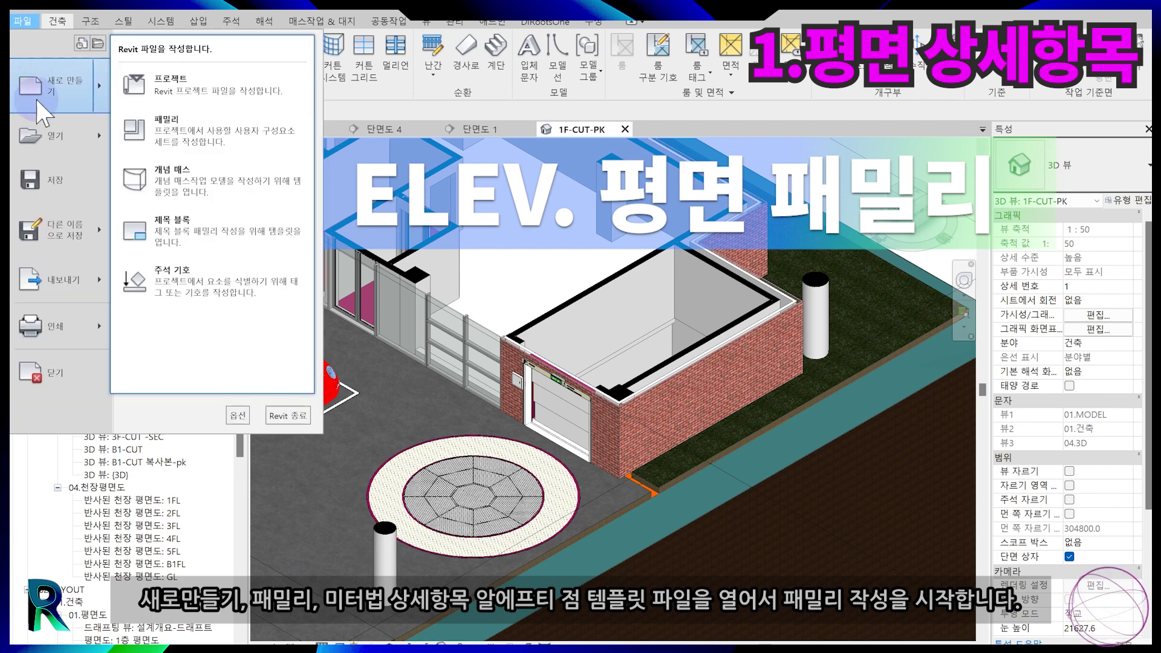
pyautogui.click(209, 110)
pyautogui.scroll(-5, 336, 467)
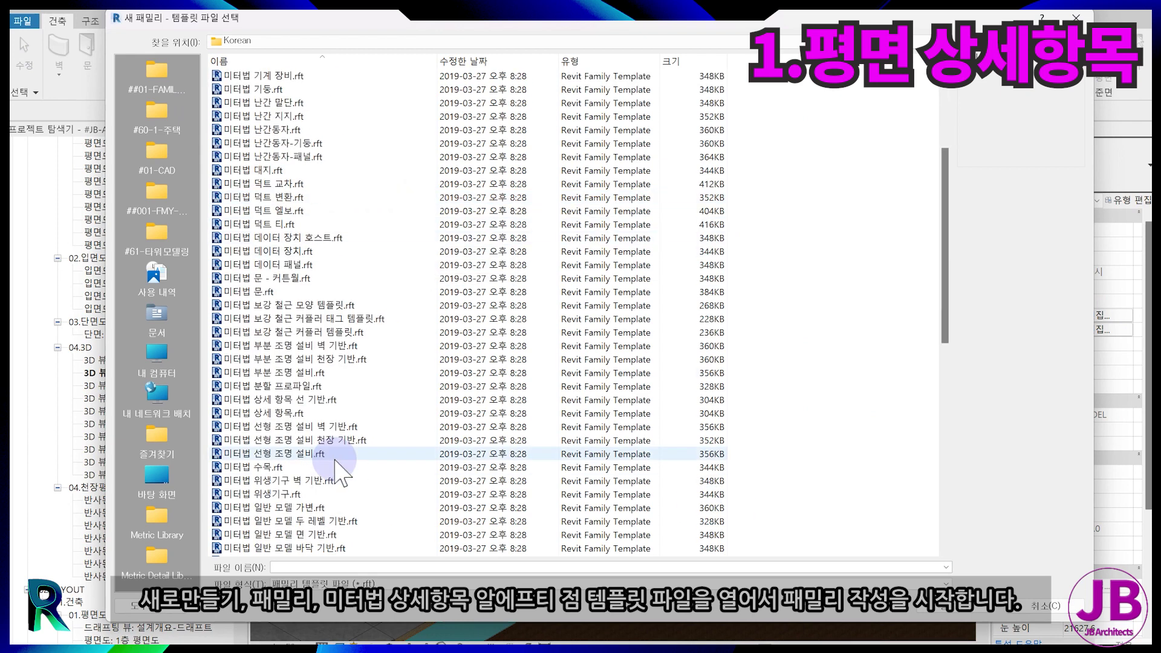
pyautogui.click(312, 412)
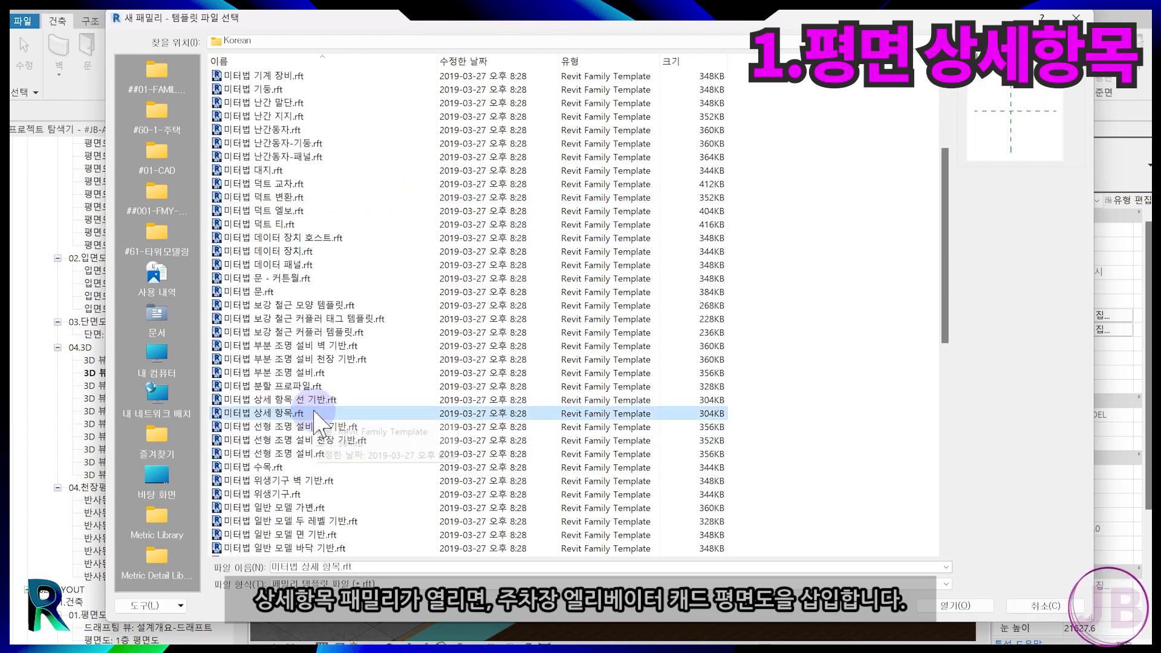
pyautogui.doubleClick(314, 414)
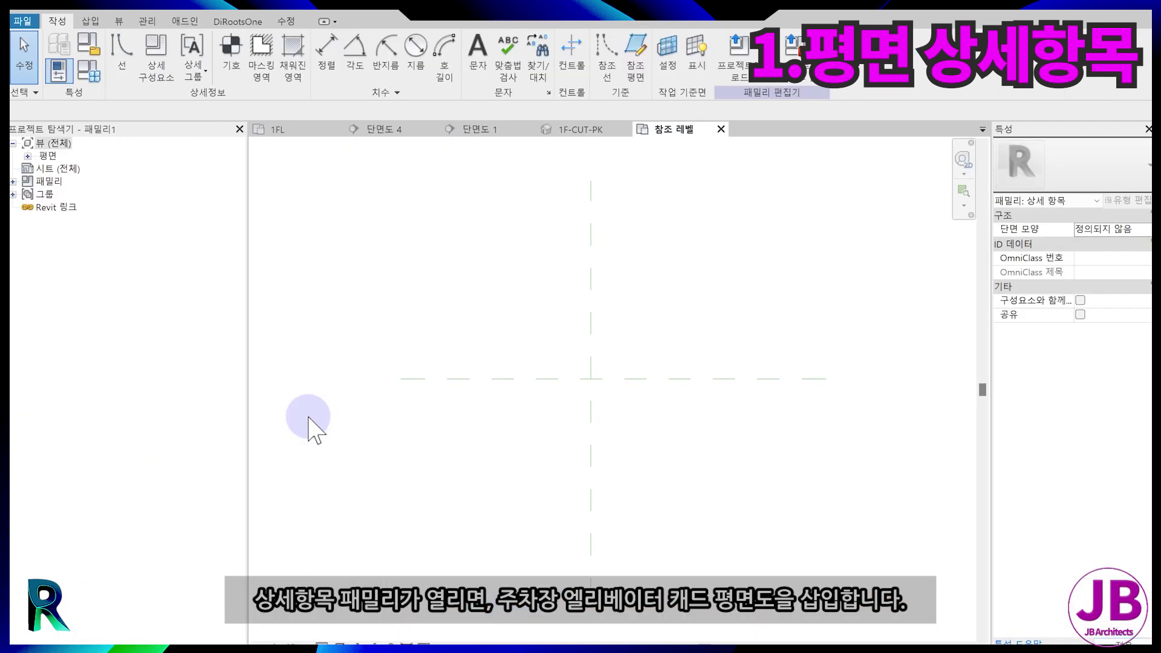
# Import the CAD drawing #1-PARKING-PLAN-M.dwg into the reference level view of the detail item family.
pyautogui.click(91, 21)
pyautogui.click(325, 51)
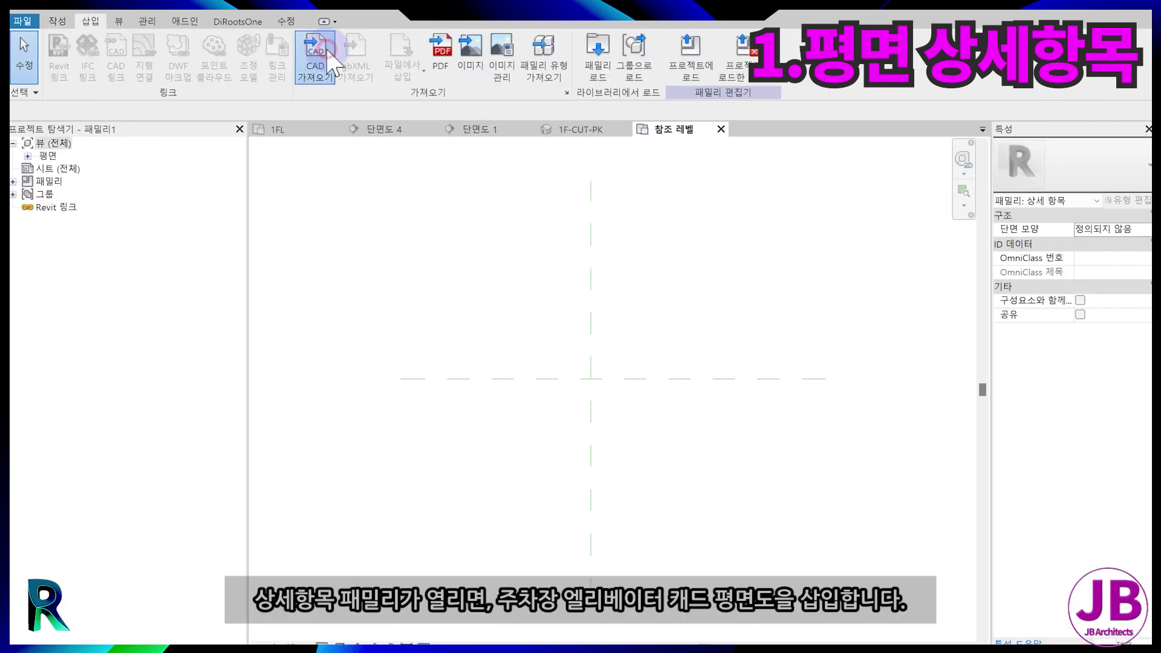
pyautogui.click(466, 227)
pyautogui.press('Return')
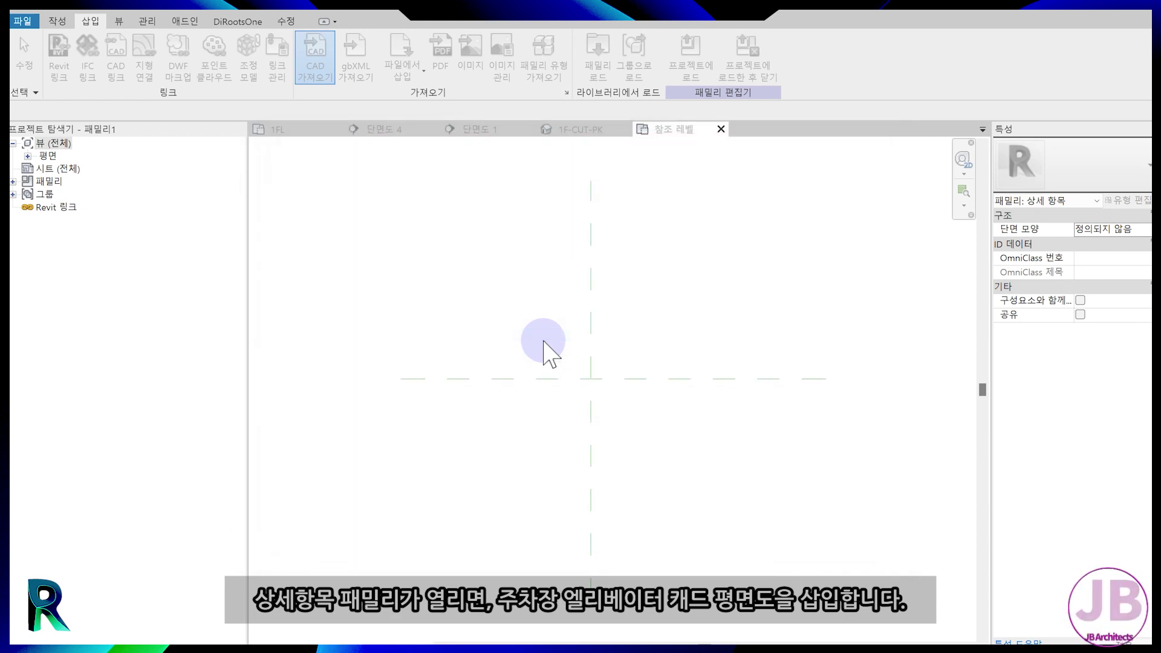
# Move the imported plan so the centre line through its entrance frame lies on the horizontal reference plane.
pyautogui.click(589, 438)
pyautogui.scroll(-3, 604, 441)
pyautogui.moveTo(656, 531); pyautogui.dragTo(674, 360, button='middle')
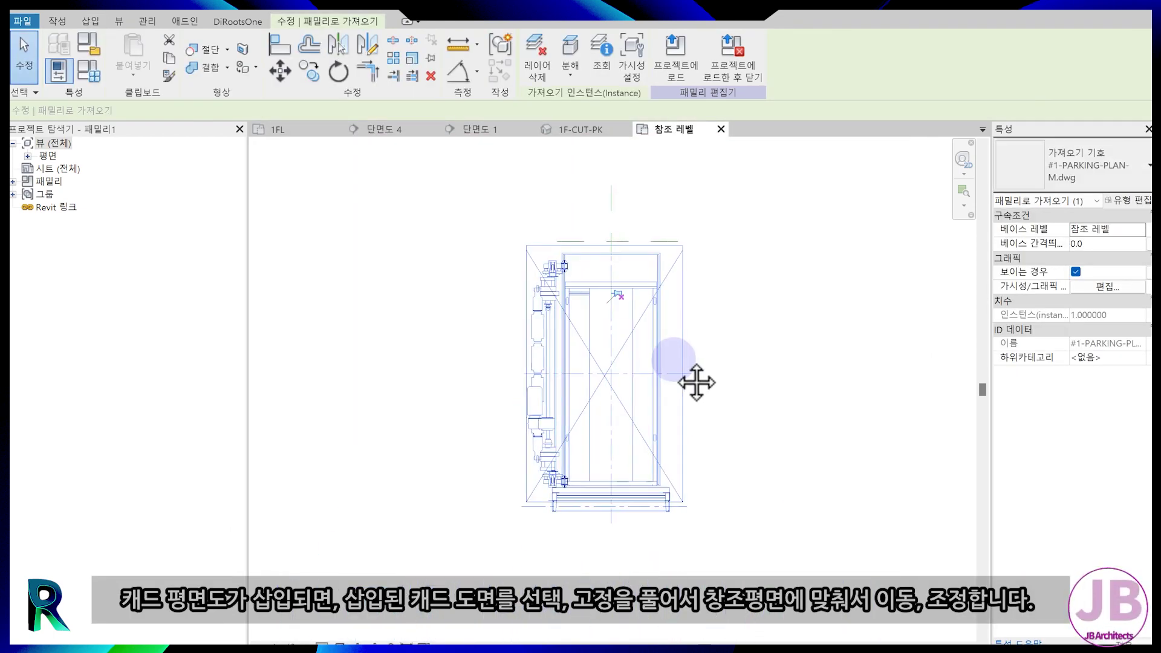
pyautogui.press('m')
pyautogui.press('v')
pyautogui.click(672, 509)
pyautogui.click(658, 238)
pyautogui.scroll(3, 603, 475)
pyautogui.moveTo(657, 221); pyautogui.dragTo(705, 425, button='middle')
pyautogui.scroll(4, 603, 477)
pyautogui.click(625, 496)
pyautogui.click(607, 445)
pyautogui.scroll(1, 705, 425)
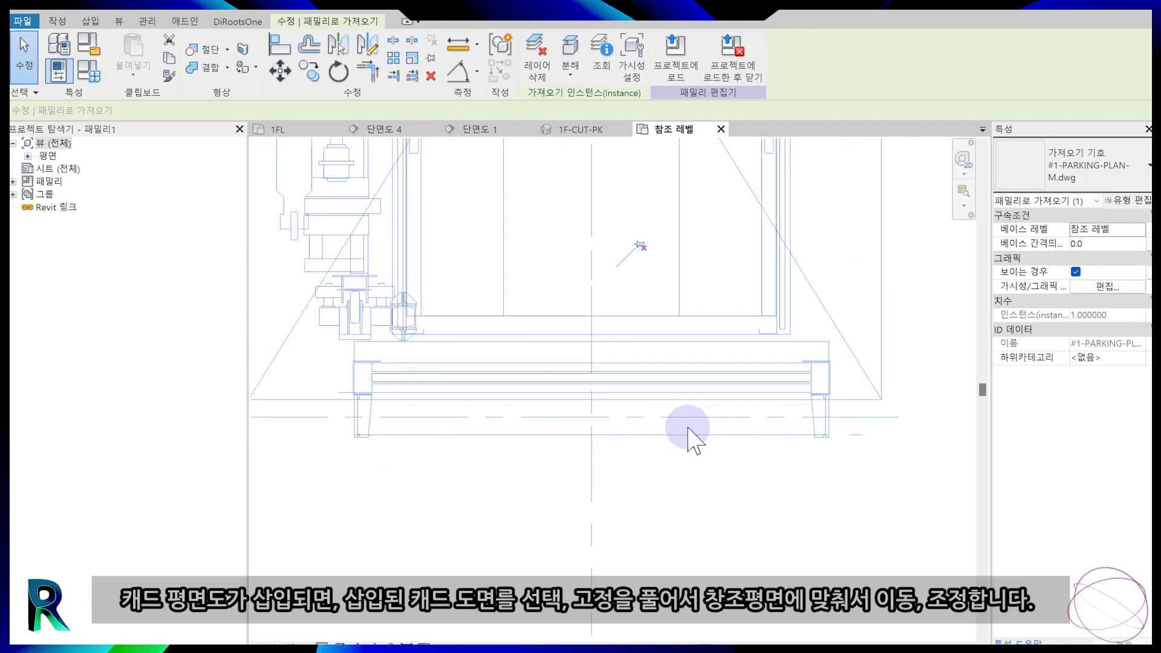
# Shift the imported plan slightly sideways and move its vertical centre line back onto the vertical reference plane.
pyautogui.moveTo(605, 415); pyautogui.dragTo(623, 415)
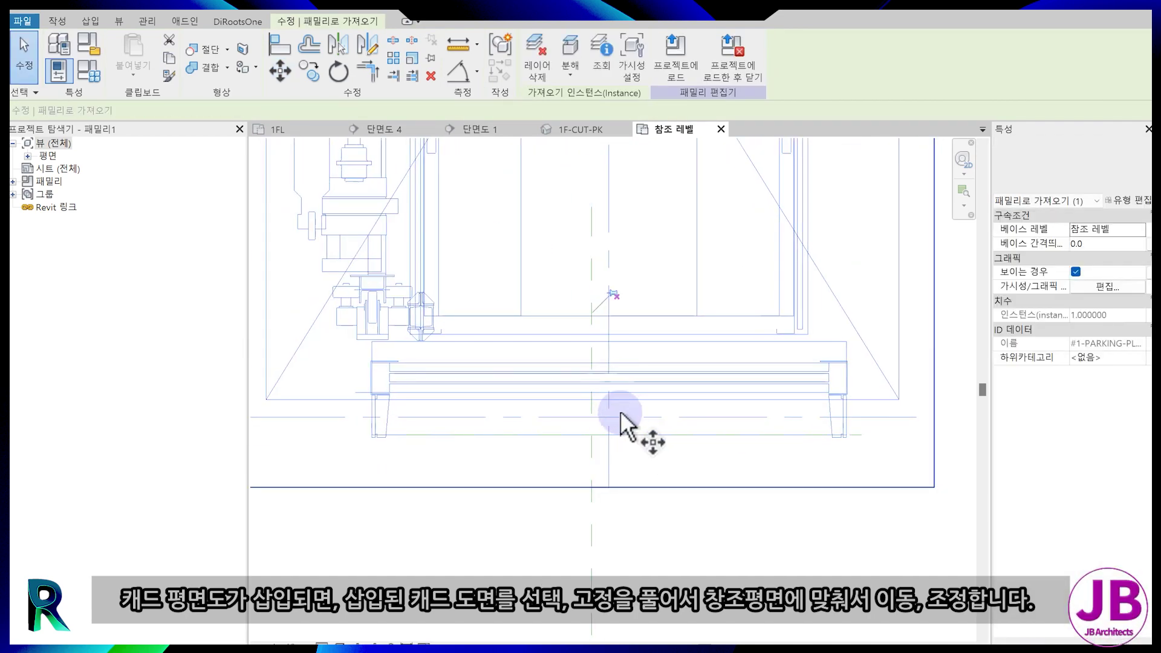
pyautogui.press('m')
pyautogui.press('v')
pyautogui.click(608, 400)
pyautogui.click(592, 400)
pyautogui.click(618, 445)
pyautogui.scroll(-3, 615, 474)
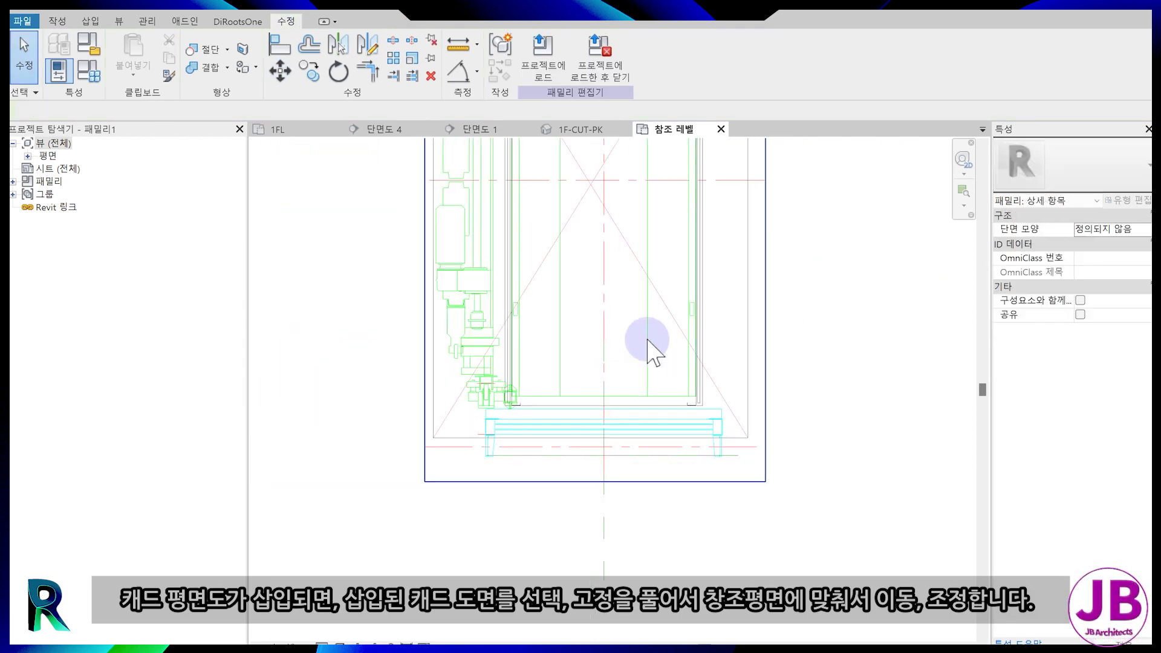
# Fully explode the imported parking elevator plan into individual lines.
pyautogui.click(654, 291)
pyautogui.click(570, 68)
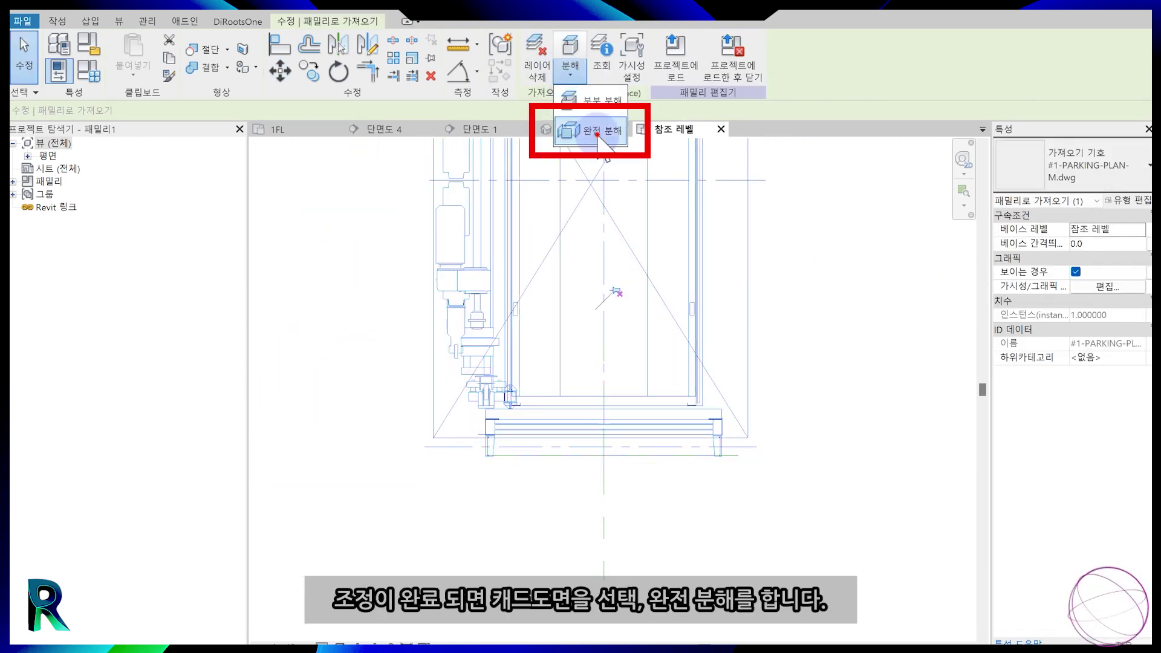
pyautogui.click(597, 133)
pyautogui.scroll(-3, 638, 469)
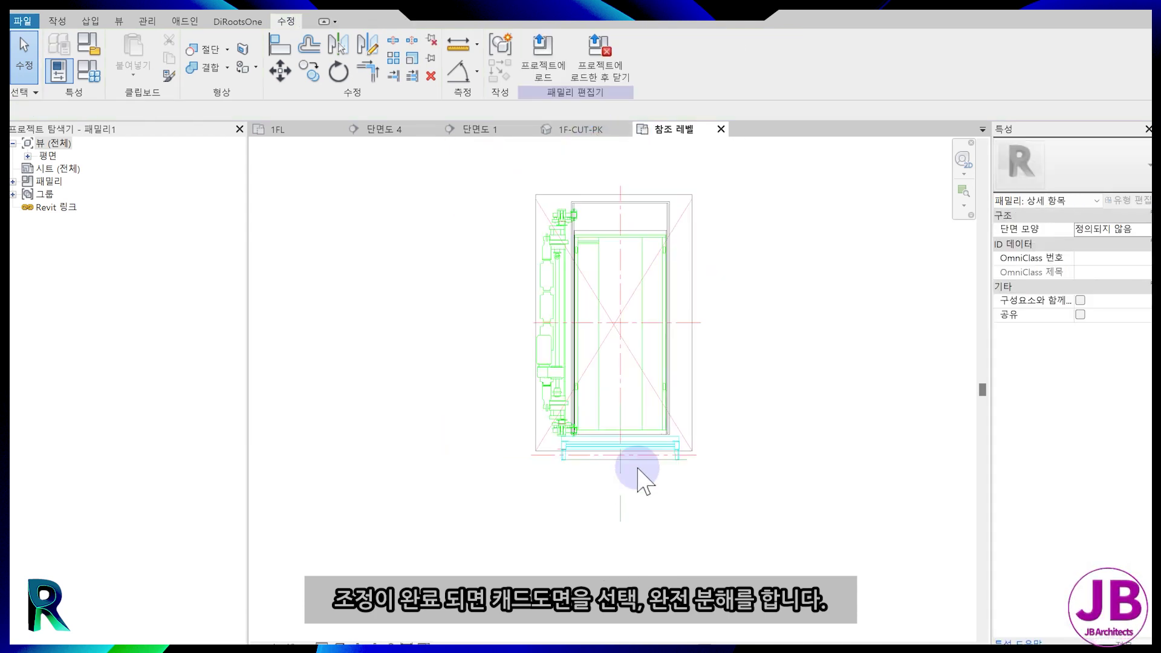
# Filter the exploded plan to all line categories without the reference plane, and set their subcategory to 상세 항목.
pyautogui.moveTo(468, 196); pyautogui.dragTo(734, 518)
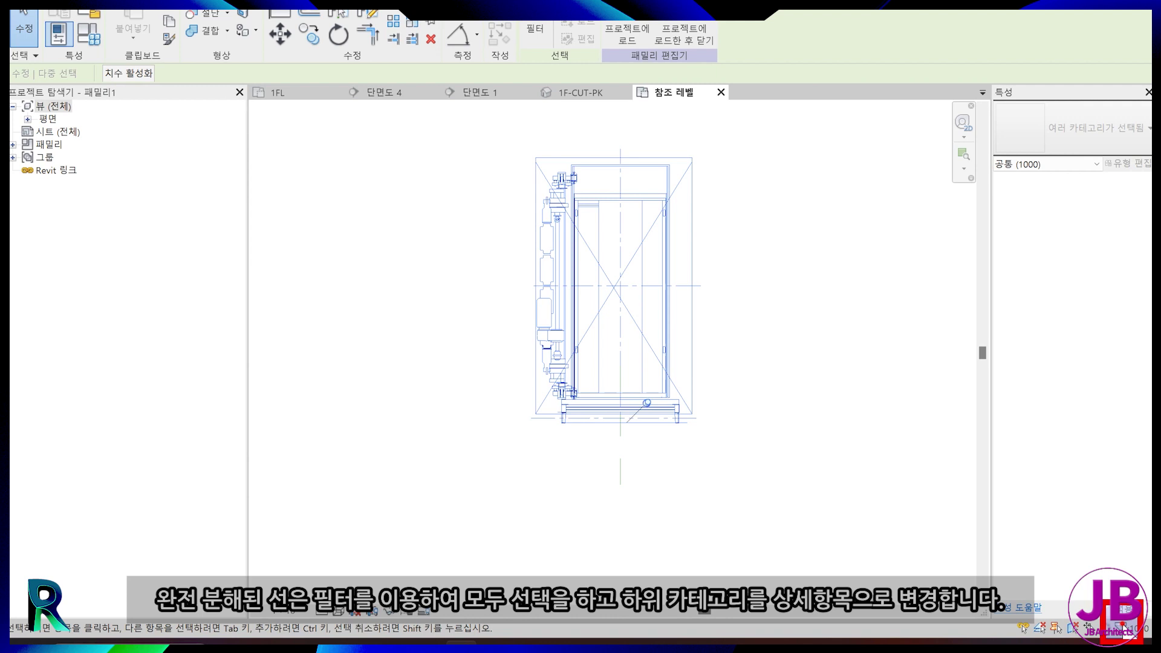
pyautogui.click(1123, 627)
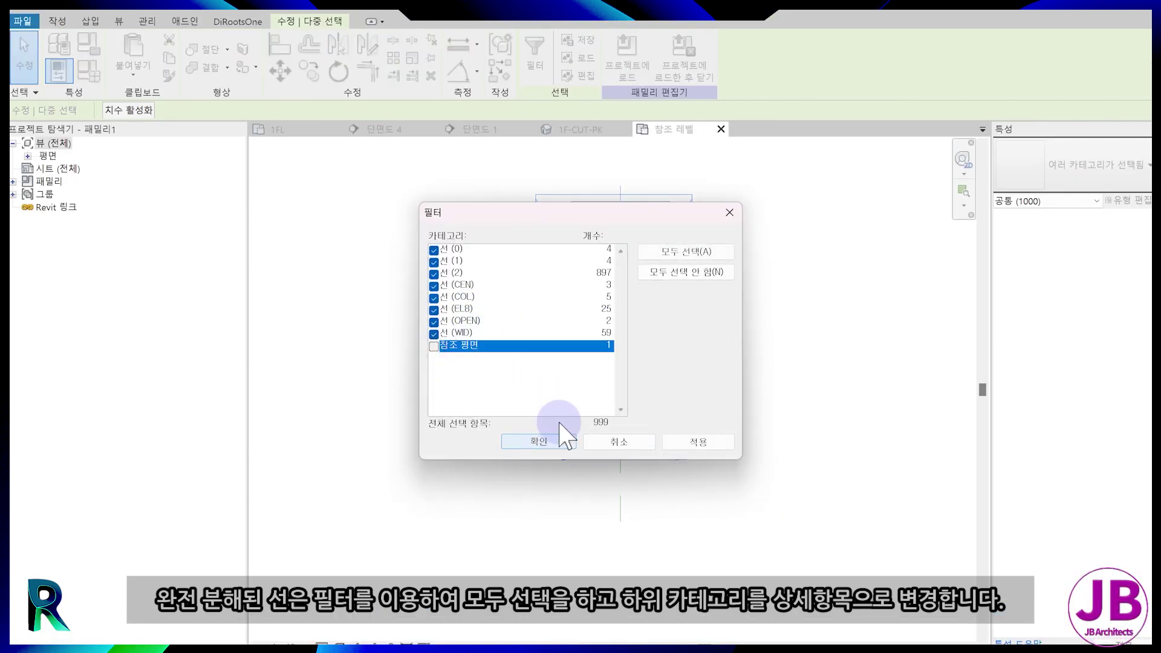
pyautogui.click(535, 442)
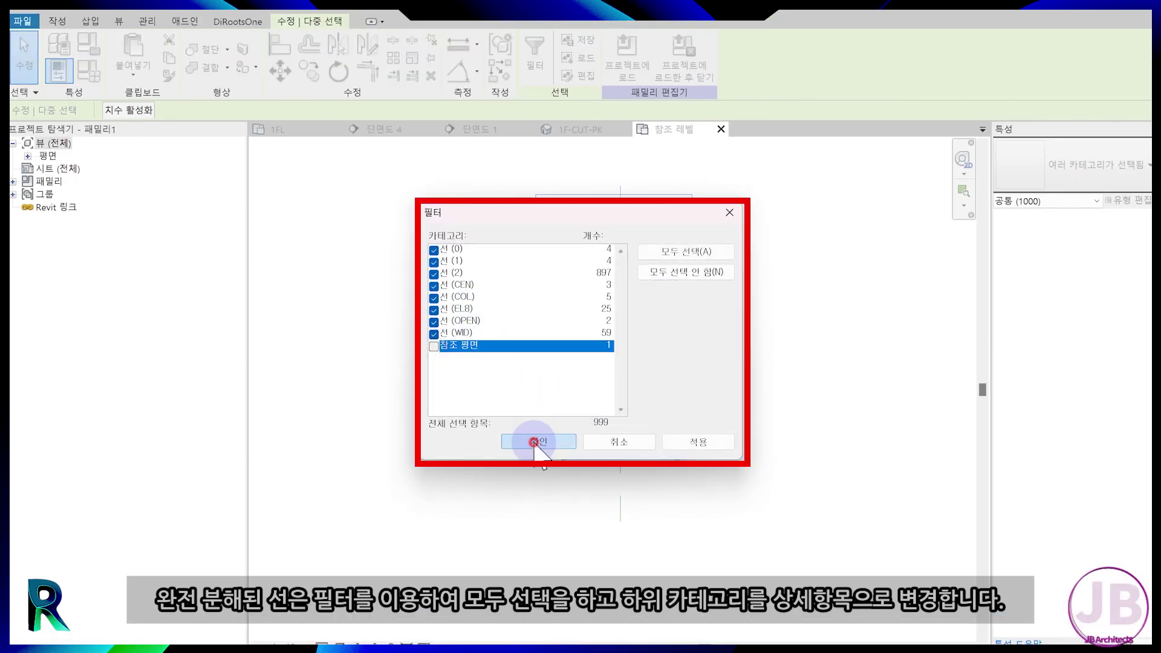
pyautogui.click(580, 65)
pyautogui.click(582, 83)
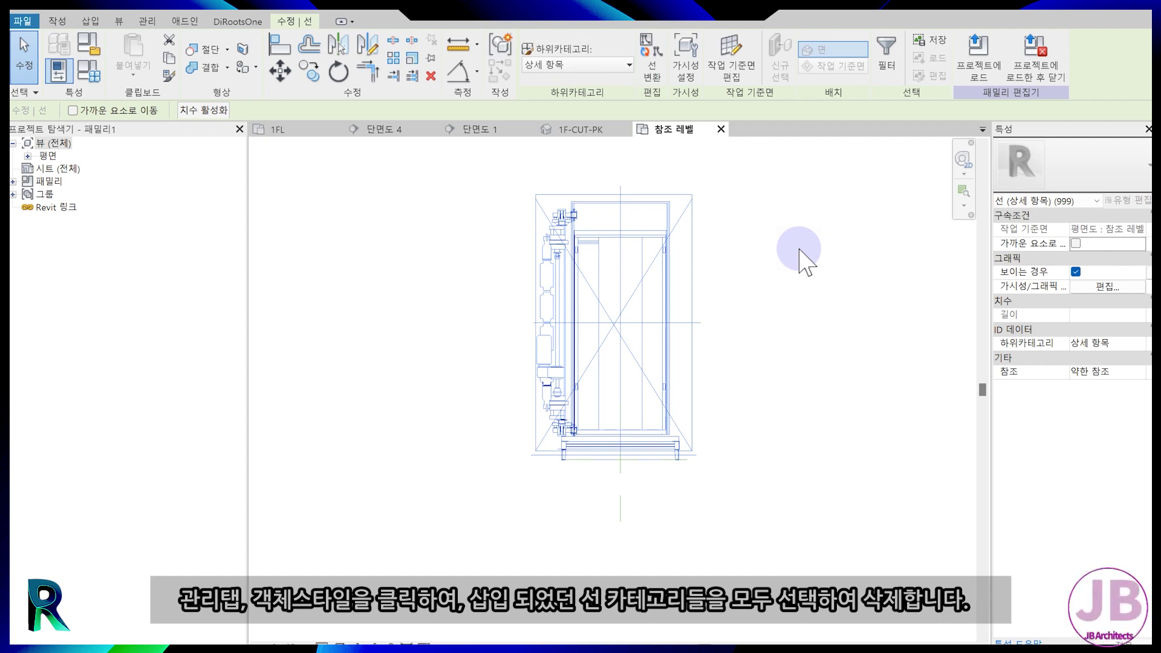
pyautogui.press('Escape')
# Delete the imported subcategories 0, 1, 2, CEN, COL, EL8, OPEN and WID from the family's object styles.
pyautogui.click(149, 21)
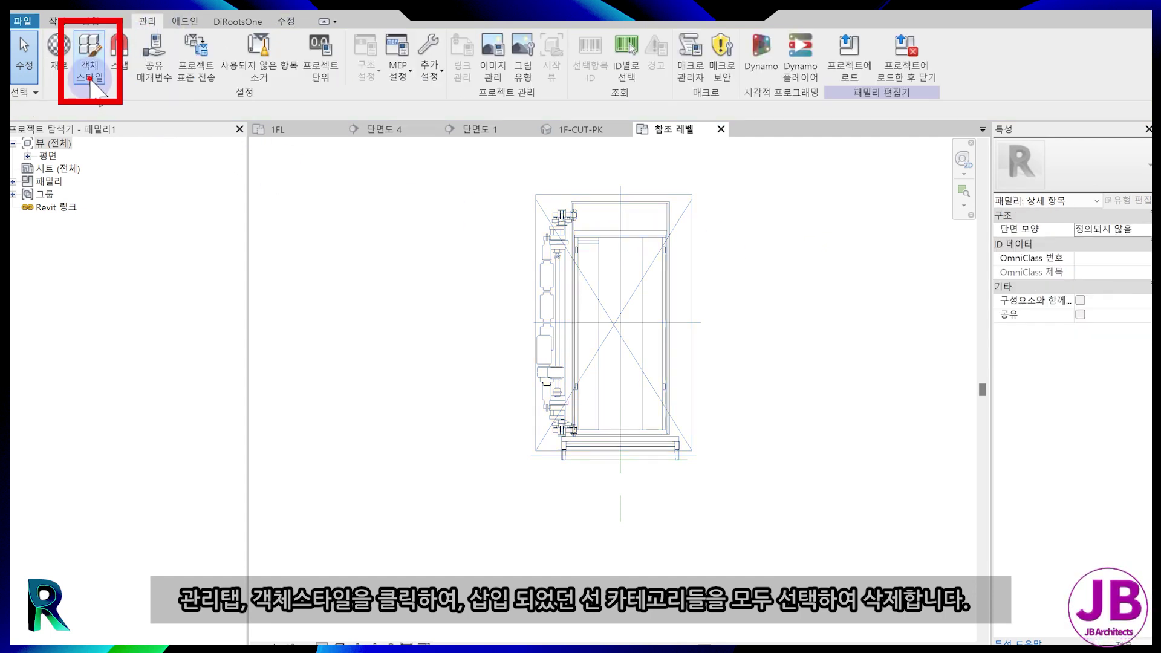
pyautogui.click(89, 77)
pyautogui.click(305, 211)
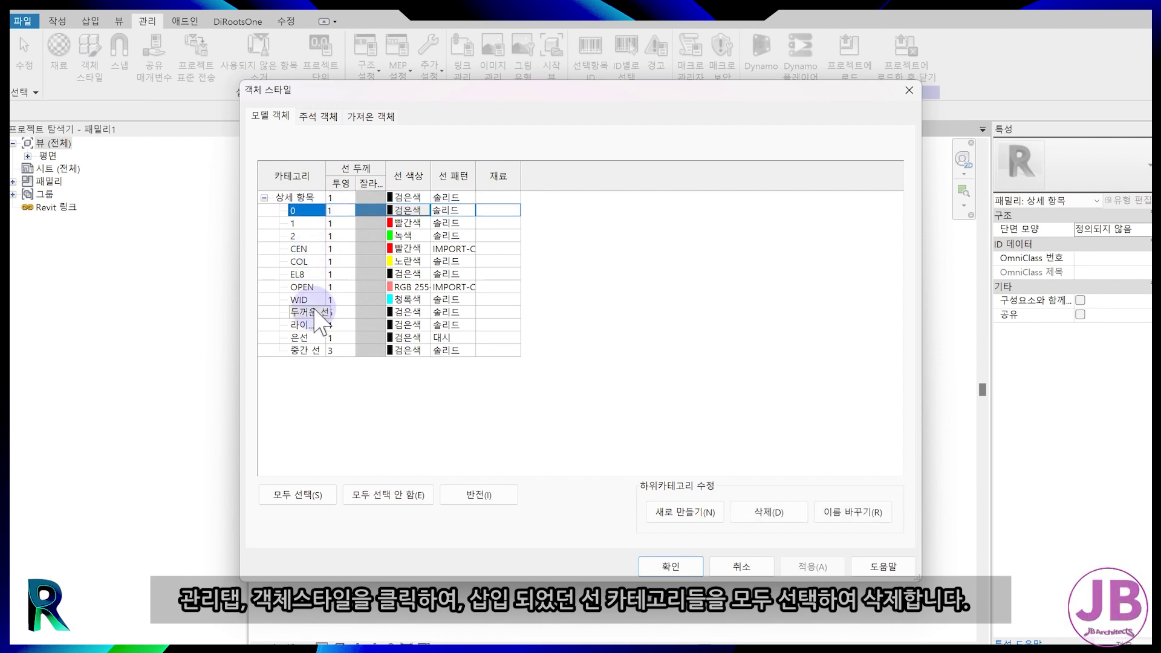
pyautogui.keyDown('shift'); pyautogui.click(307, 300); pyautogui.keyUp('shift')
pyautogui.click(779, 509)
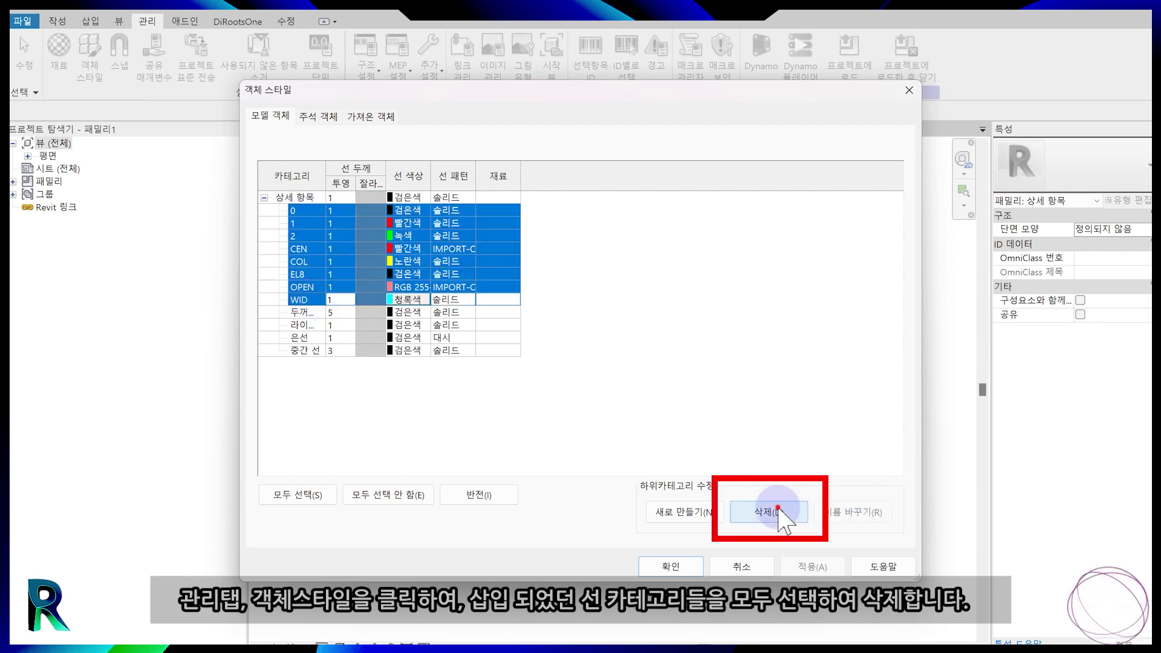
pyautogui.click(618, 342)
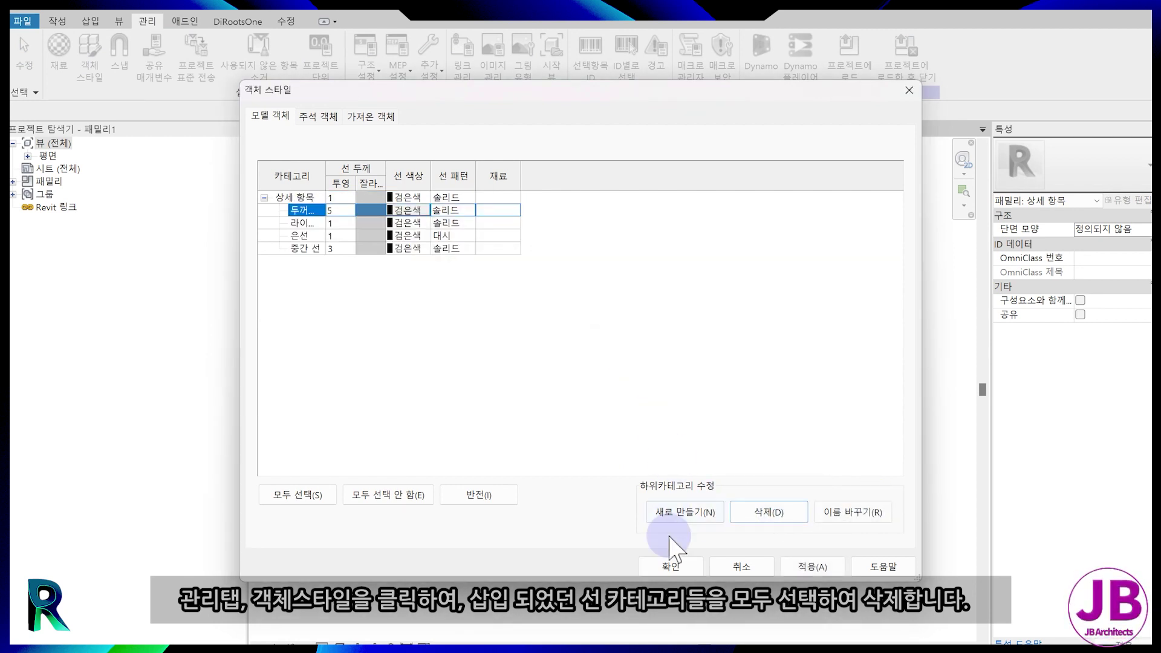
pyautogui.click(671, 568)
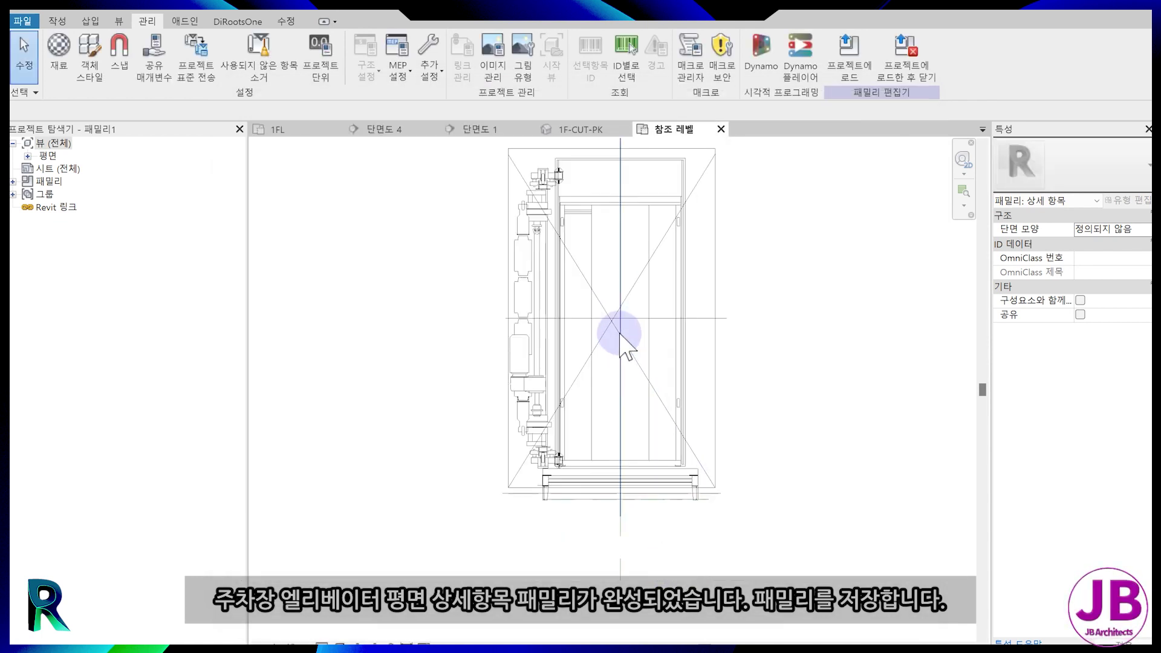
# Save the plan detail item family as #JB-기계식주차-PLAN-V1.rfa in the cad-parking folder.
pyautogui.moveTo(621, 341); pyautogui.dragTo(612, 400, button='middle')
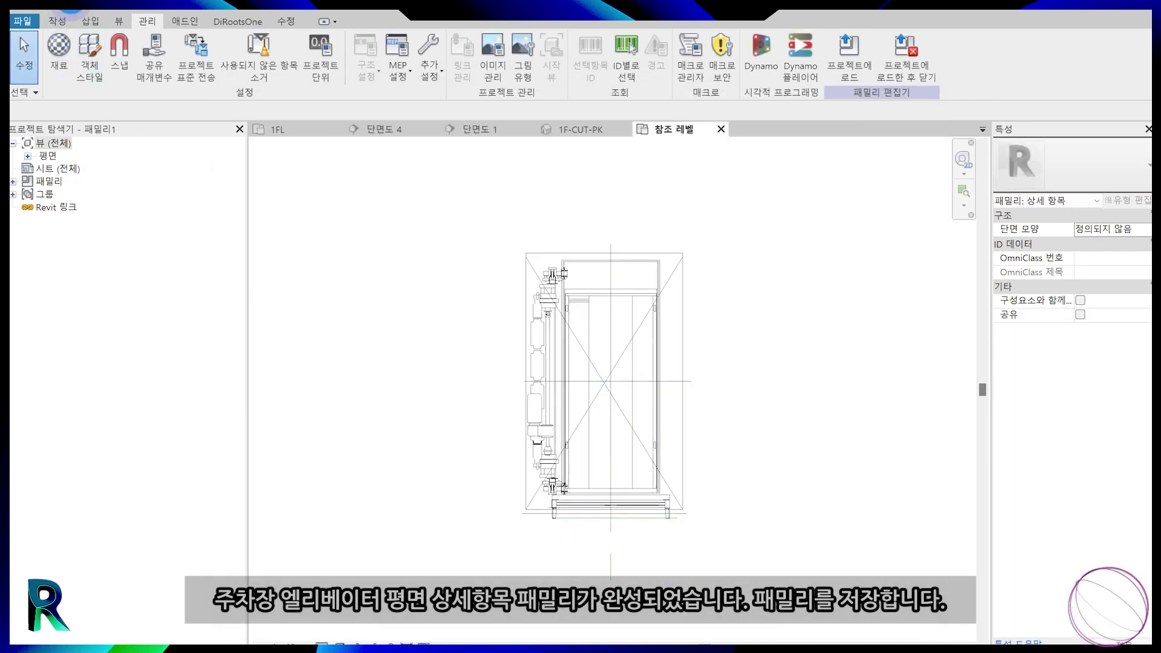
pyautogui.hotkey('ctrl', 's')
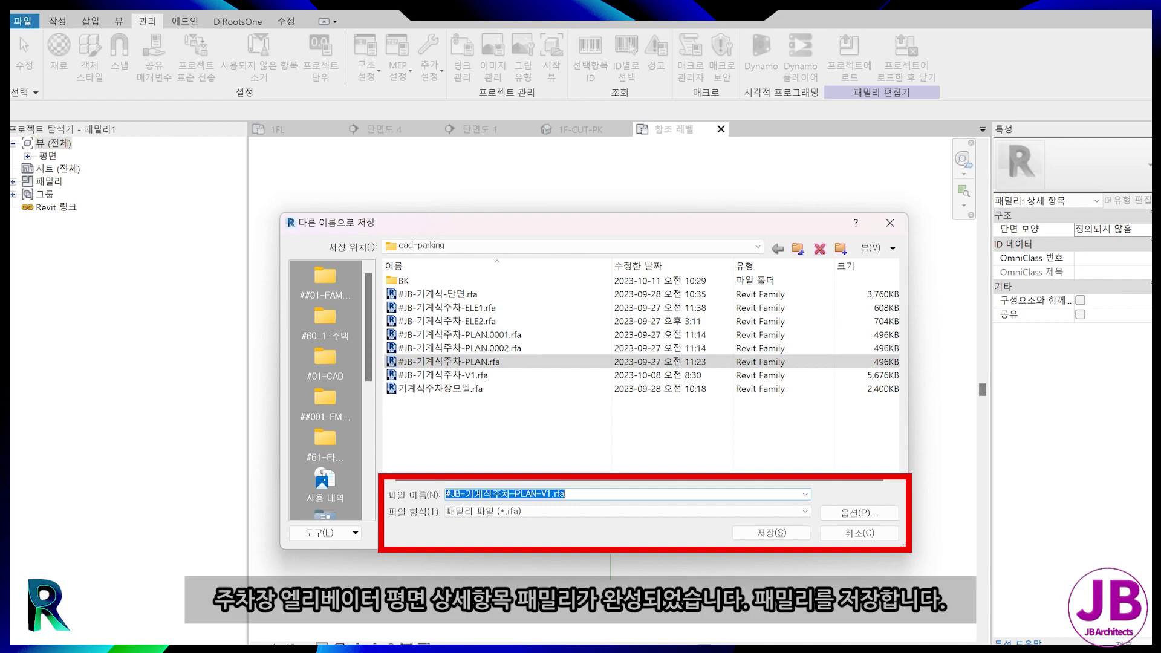
pyautogui.press('Return')
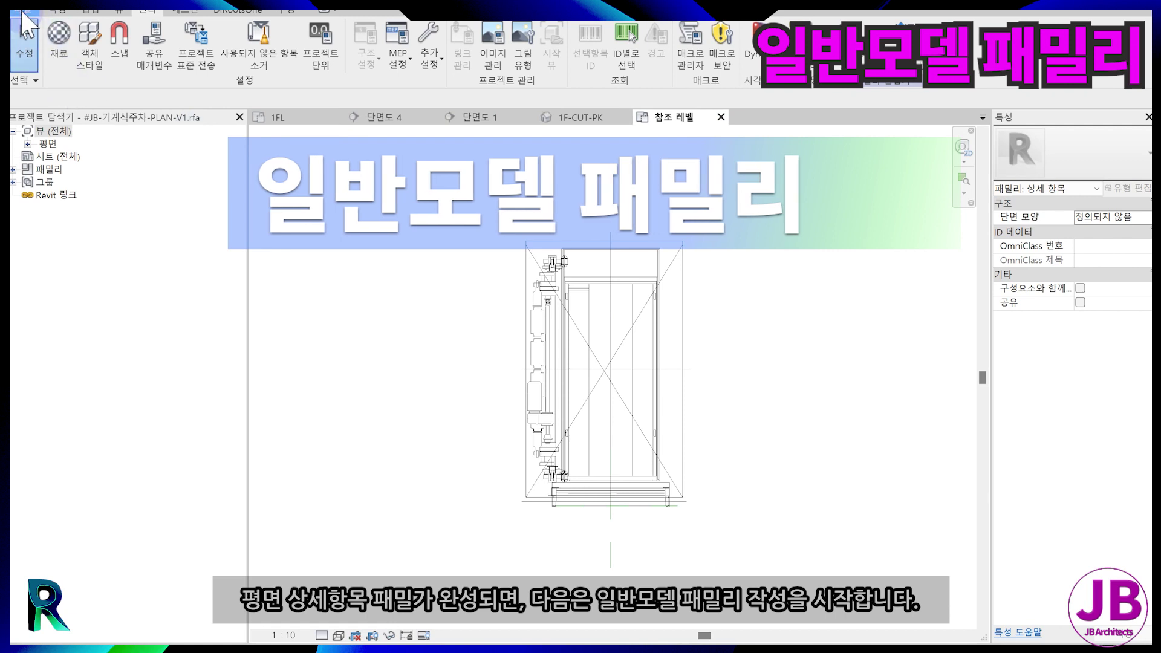
# Create a new family from the 미터법 일반 모델.rft generic model template.
pyautogui.click(24, 18)
pyautogui.moveTo(74, 75)
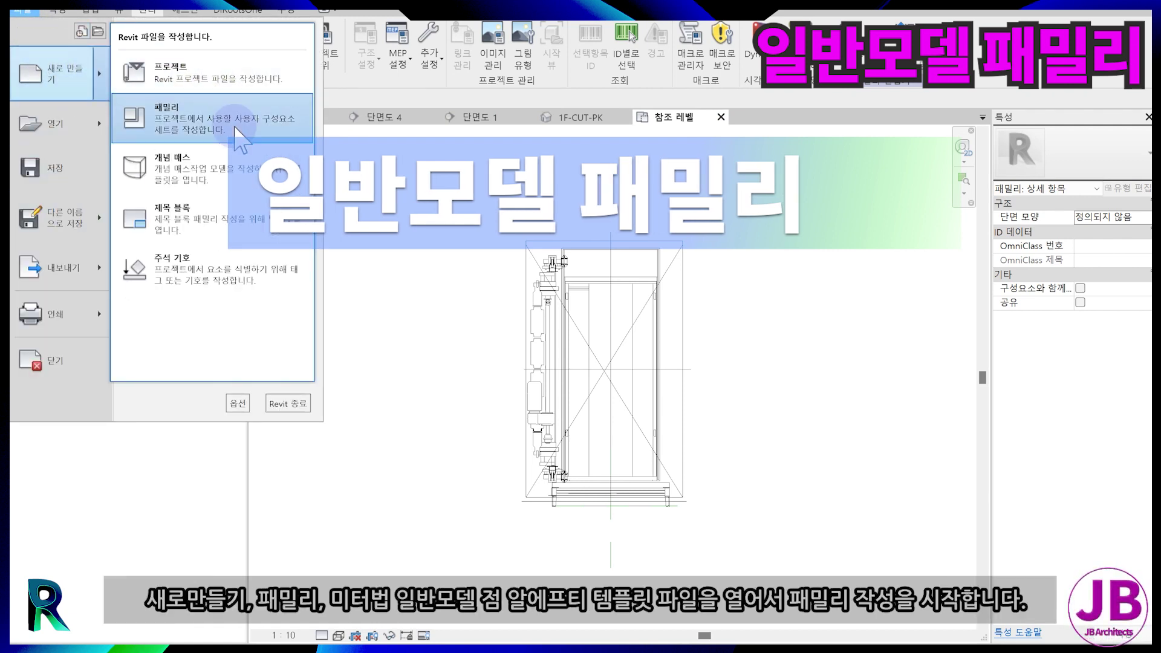
pyautogui.click(235, 126)
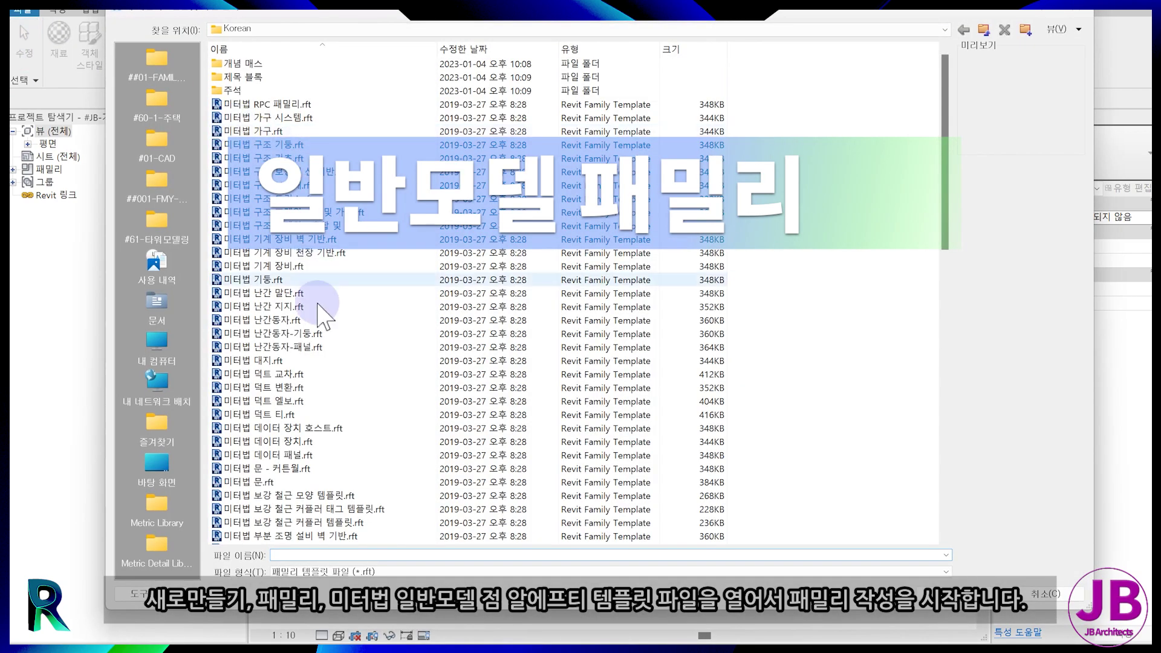
pyautogui.scroll(-10, 320, 363)
pyautogui.click(327, 455)
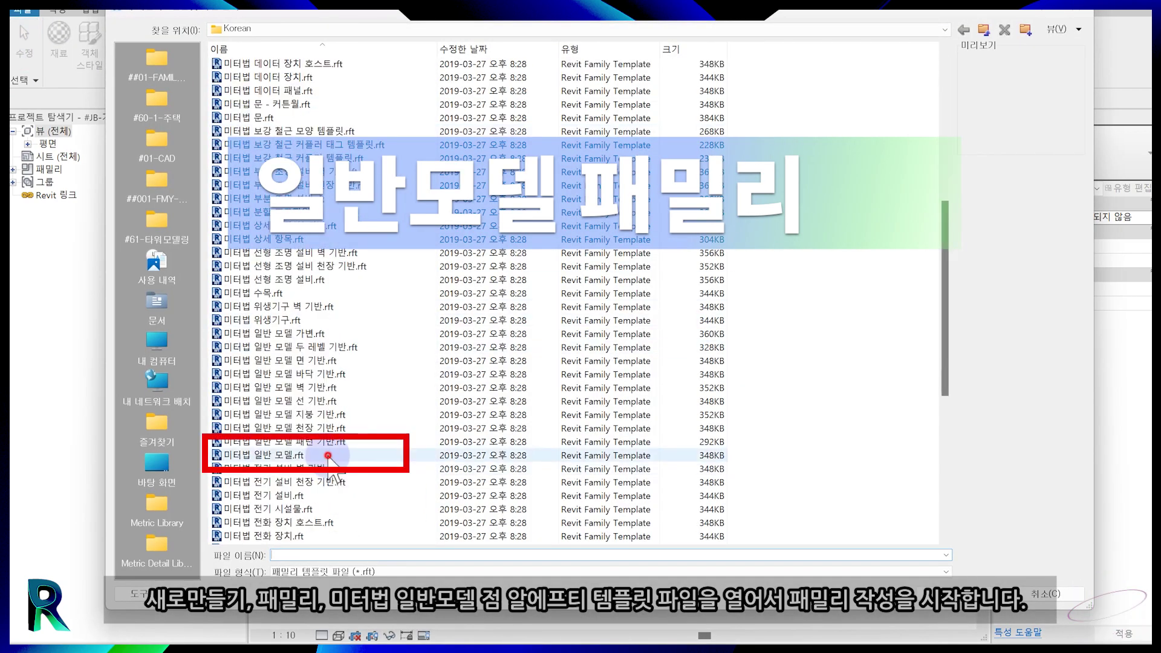
pyautogui.doubleClick(327, 456)
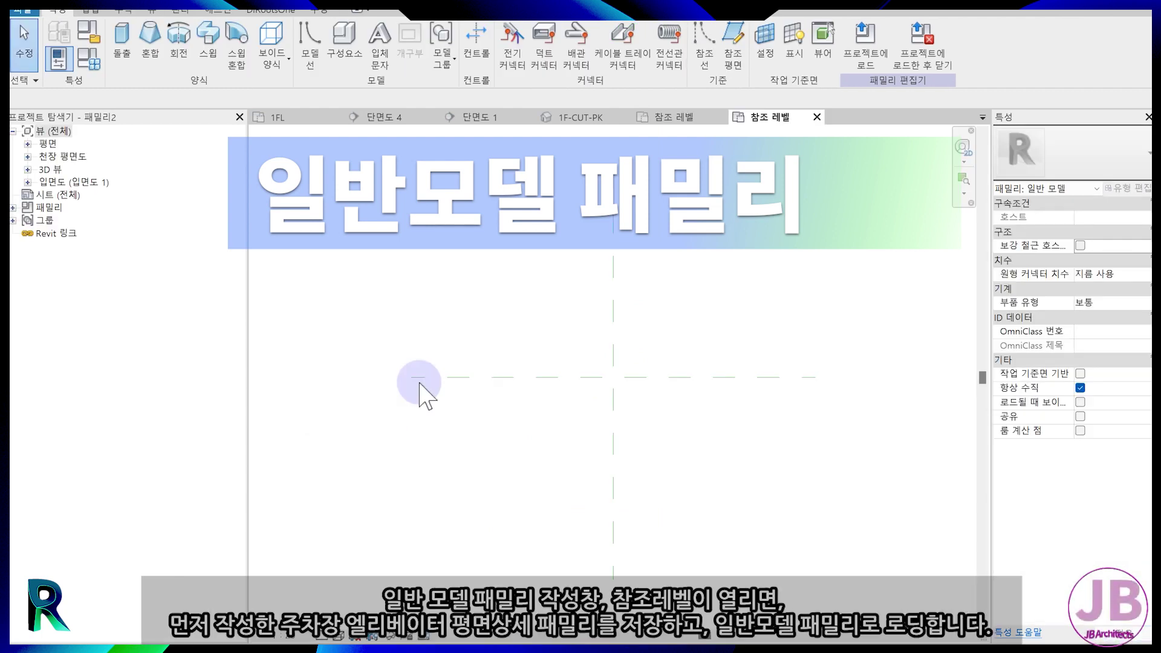
# Save the new generic model family as #JB-기계식-PK.rfa in the cad-parking folder.
pyautogui.moveTo(535, 370); pyautogui.dragTo(545, 409, button='middle')
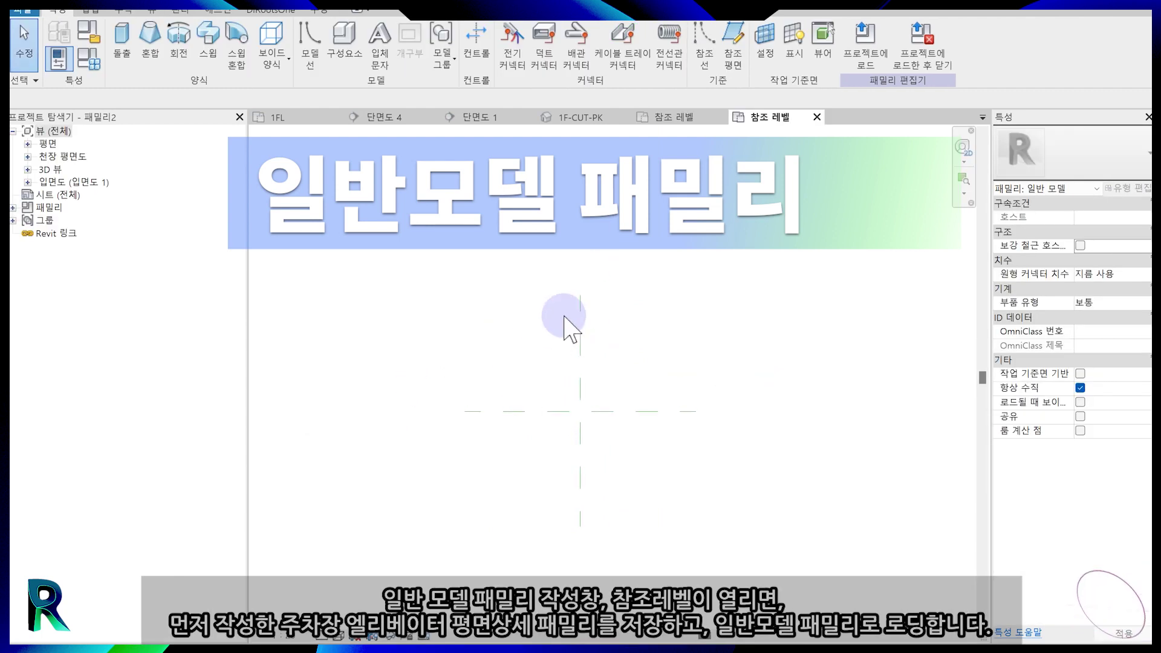
pyautogui.click(679, 118)
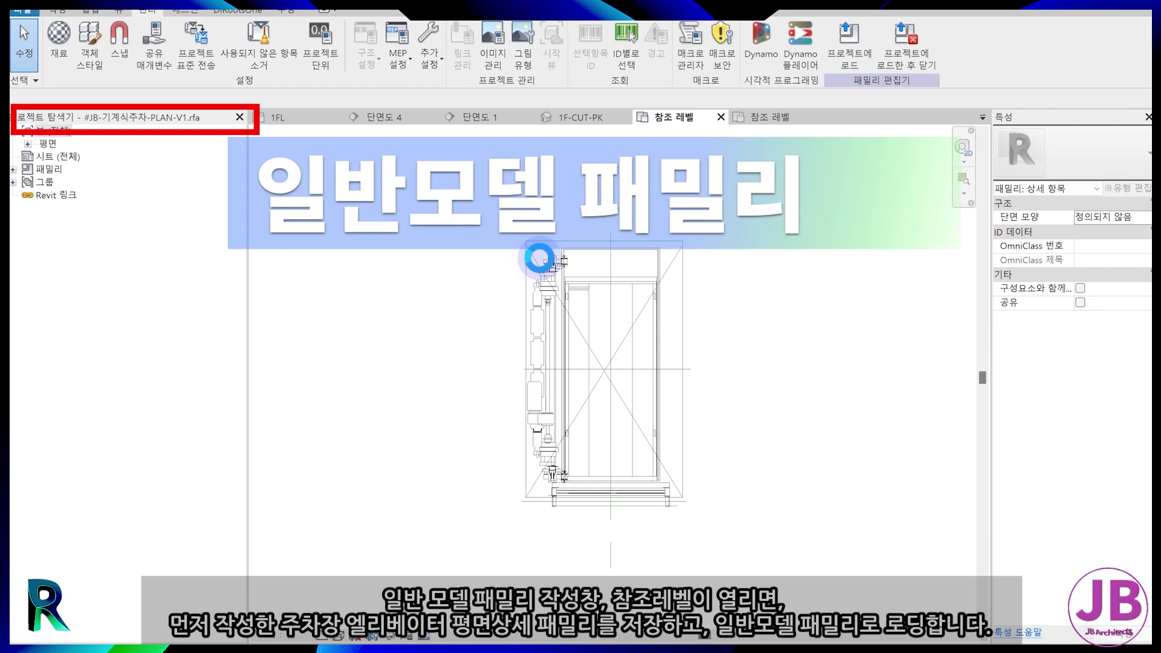
pyautogui.click(763, 117)
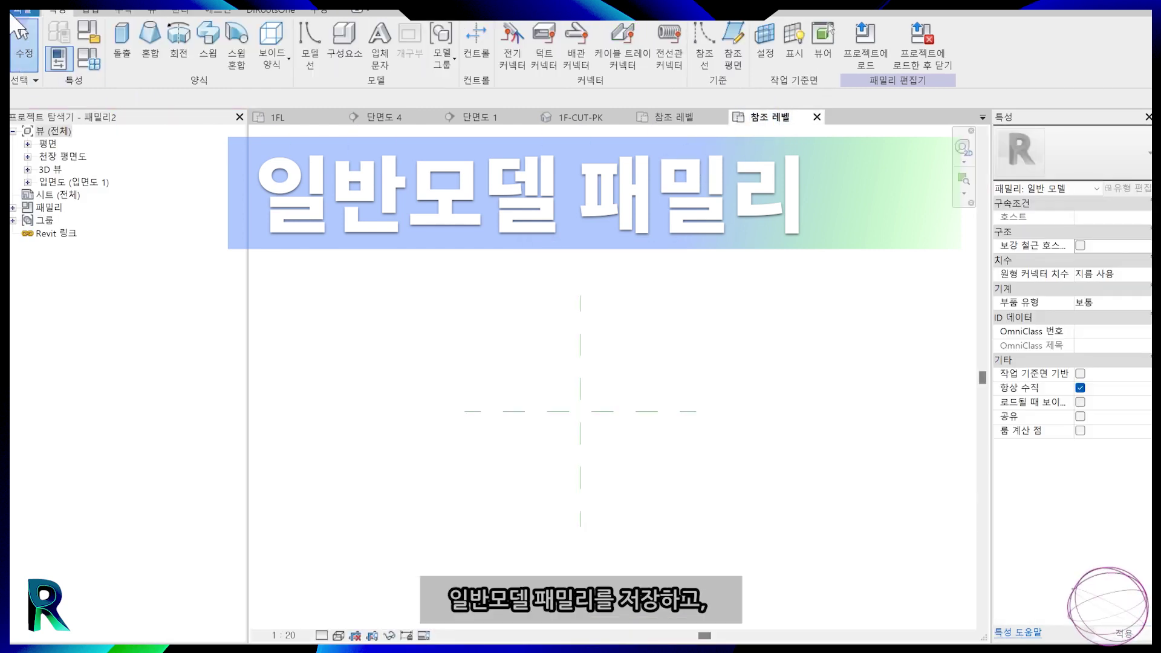
pyautogui.click(81, 9)
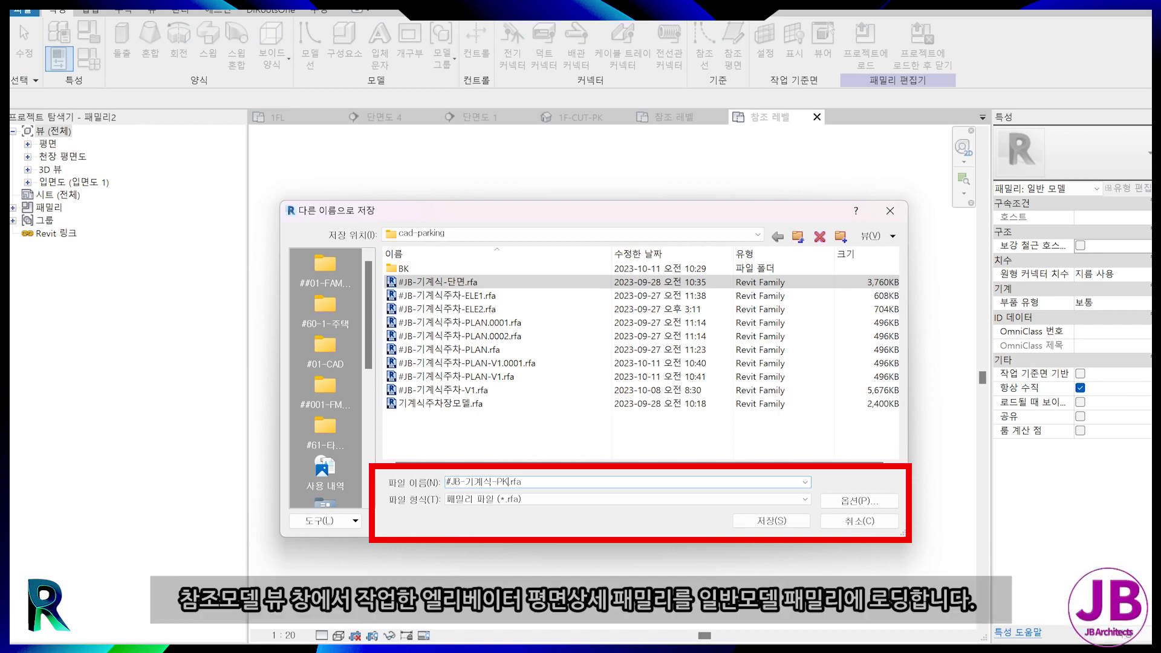
pyautogui.press('Return')
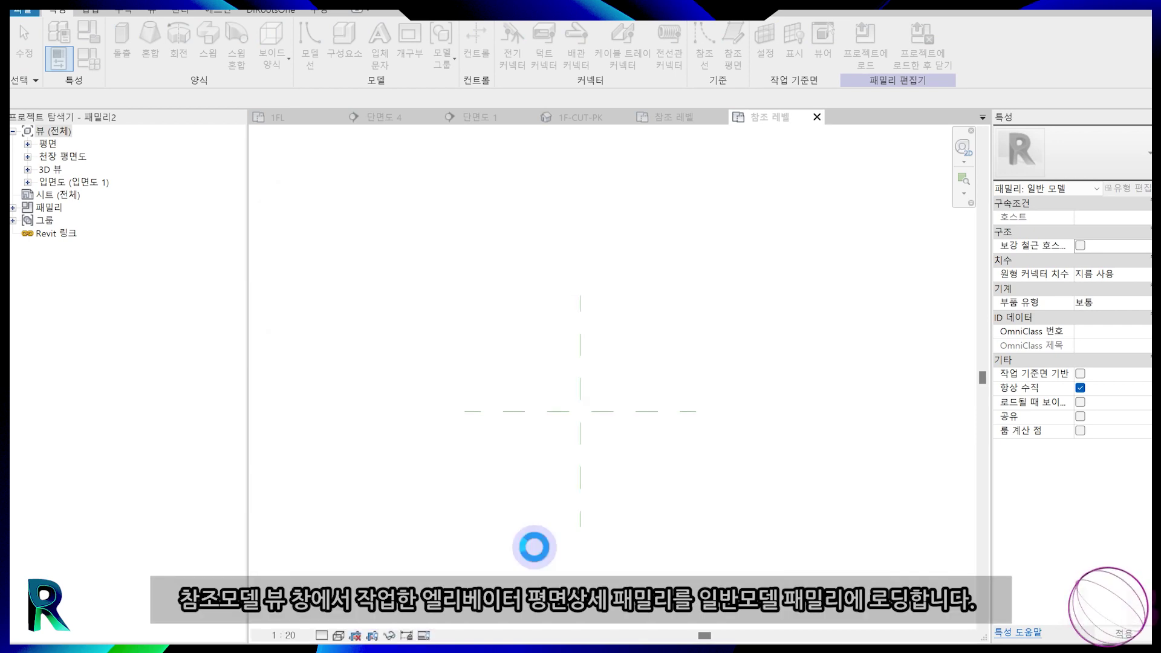
# Load the plan detail item family into #JB-기계식-PK.rfa only and place one instance near the reference plane intersection.
pyautogui.click(666, 120)
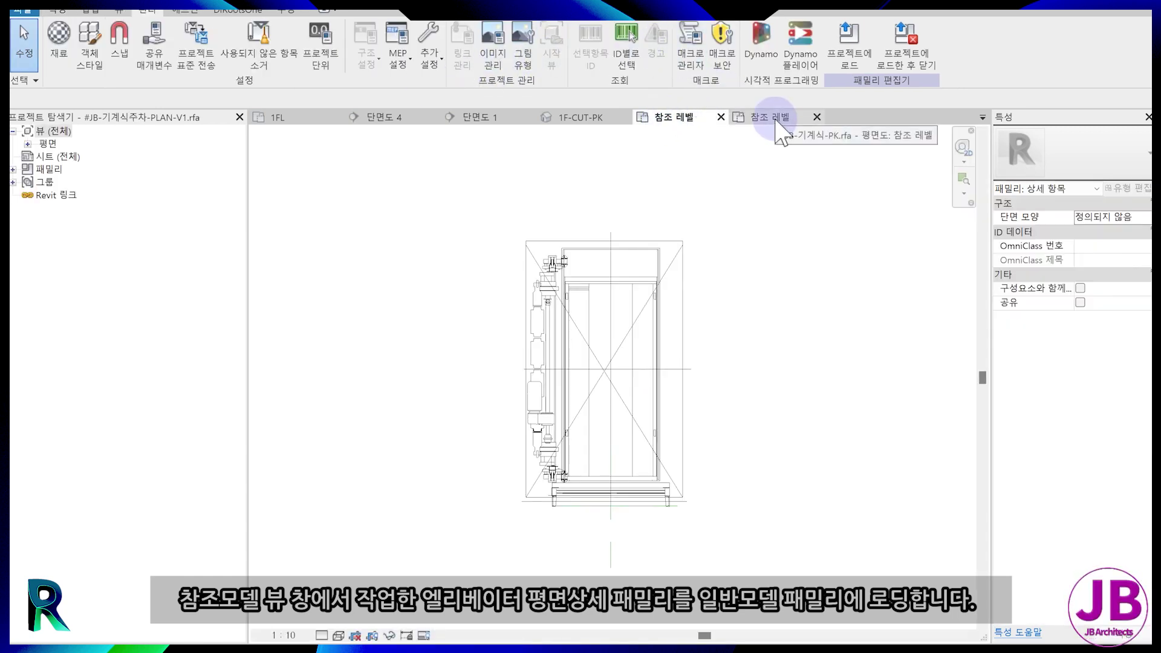
pyautogui.click(849, 38)
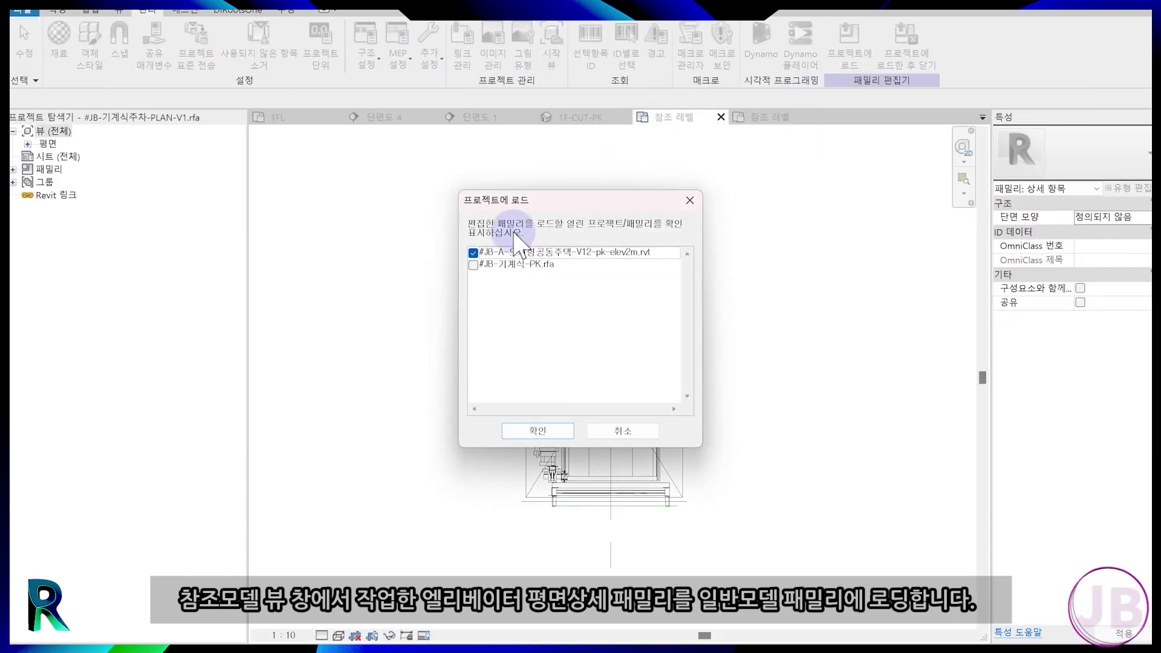
pyautogui.click(474, 264)
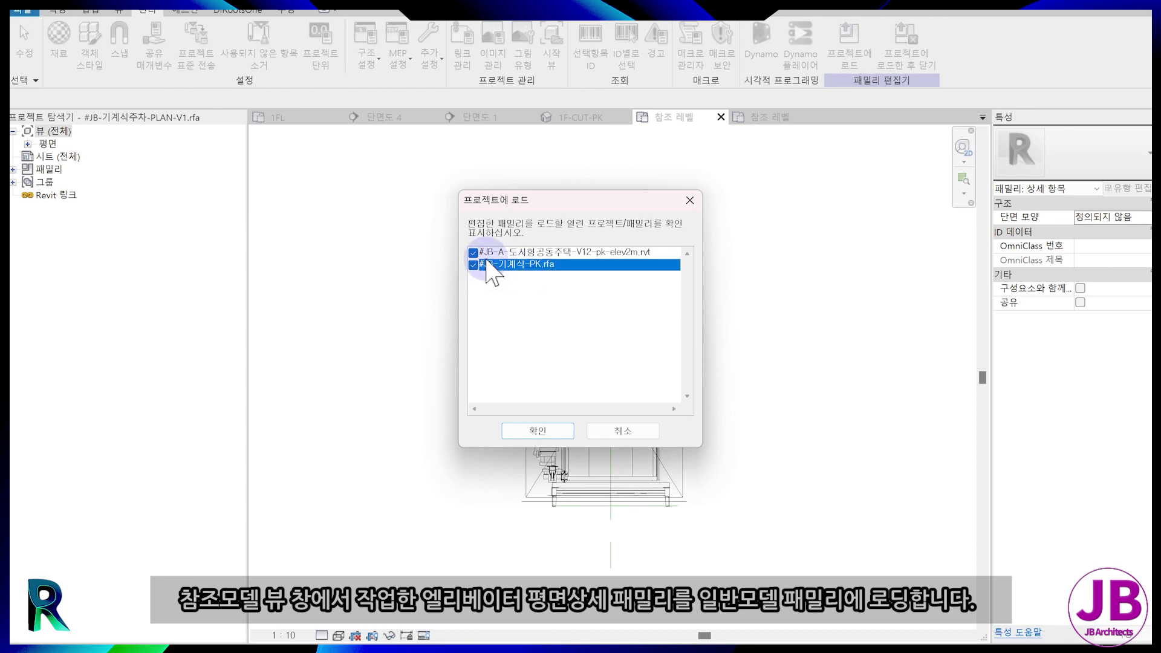
pyautogui.click(473, 252)
pyautogui.click(551, 428)
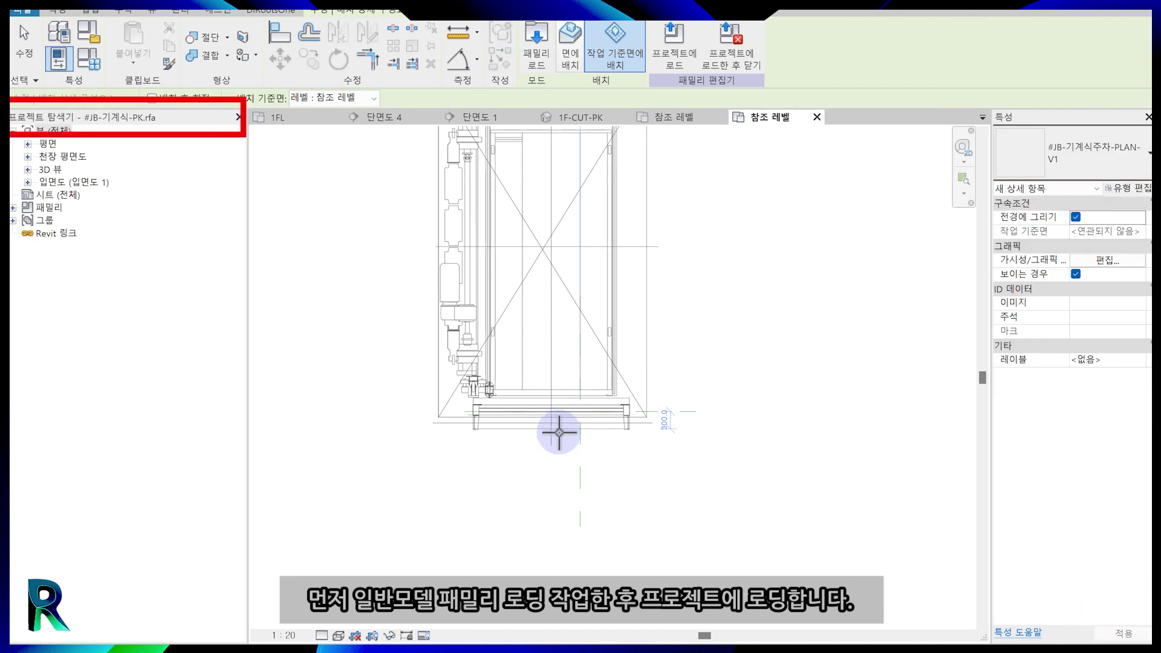
pyautogui.click(603, 382)
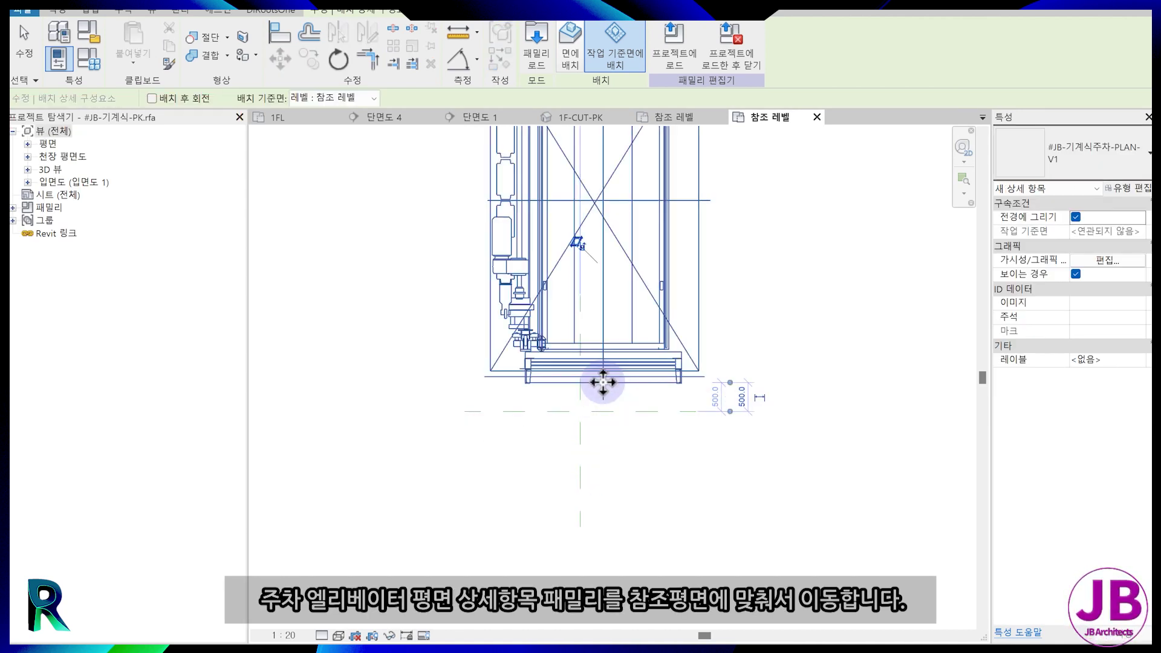
pyautogui.press('Escape')
# Align the plan detail item's centre line and front line to the vertical and horizontal reference planes.
pyautogui.scroll(2, 598, 417)
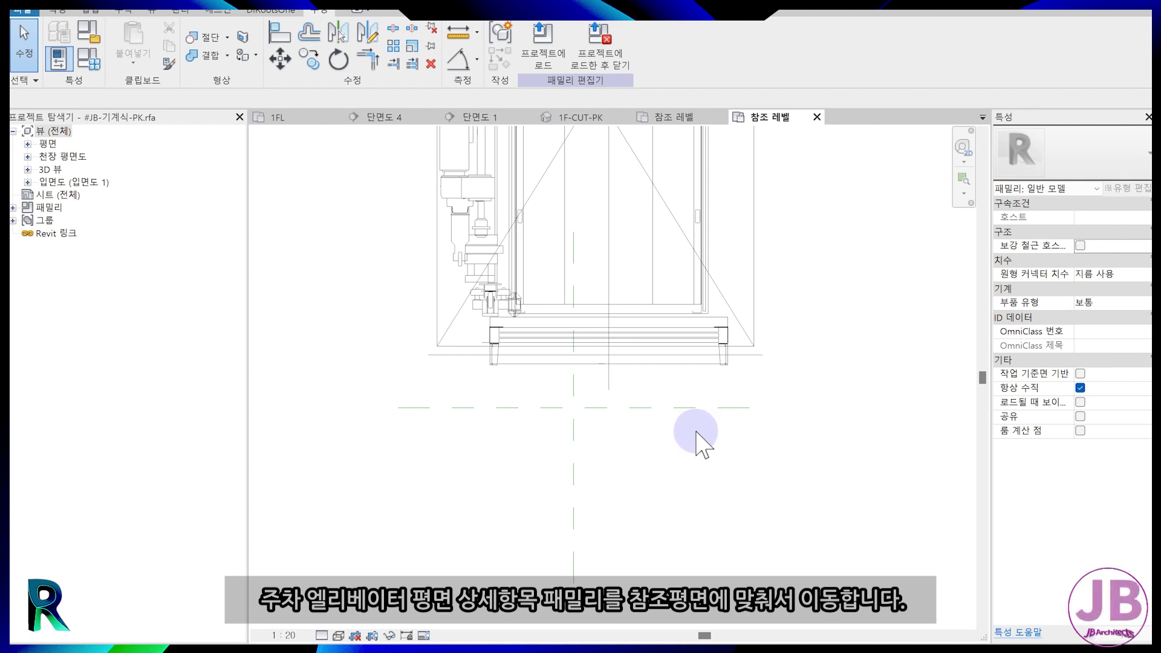
pyautogui.press('a')
pyautogui.press('l')
pyautogui.click(605, 358)
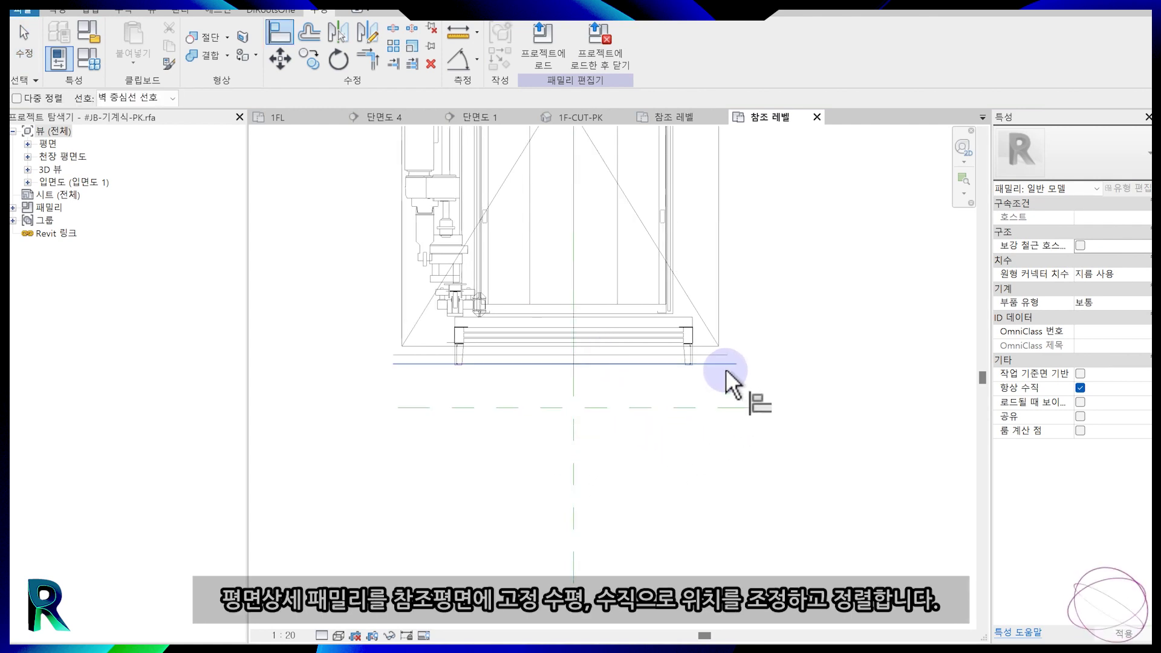
pyautogui.click(710, 354)
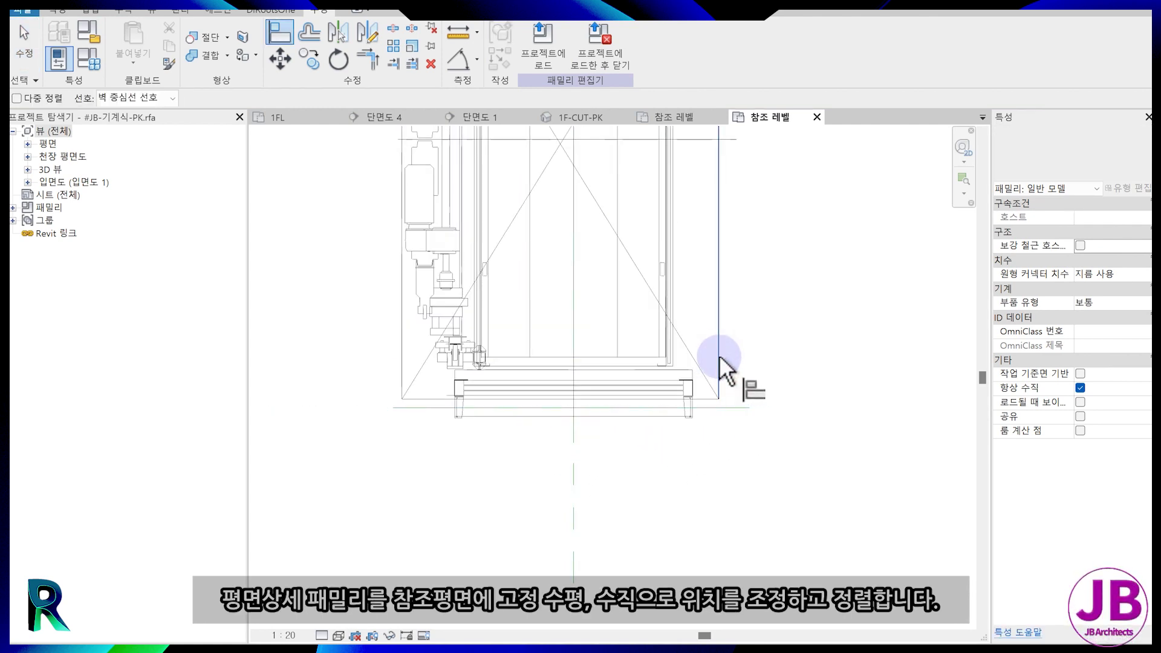
pyautogui.scroll(-3, 695, 502)
pyautogui.press('Escape')
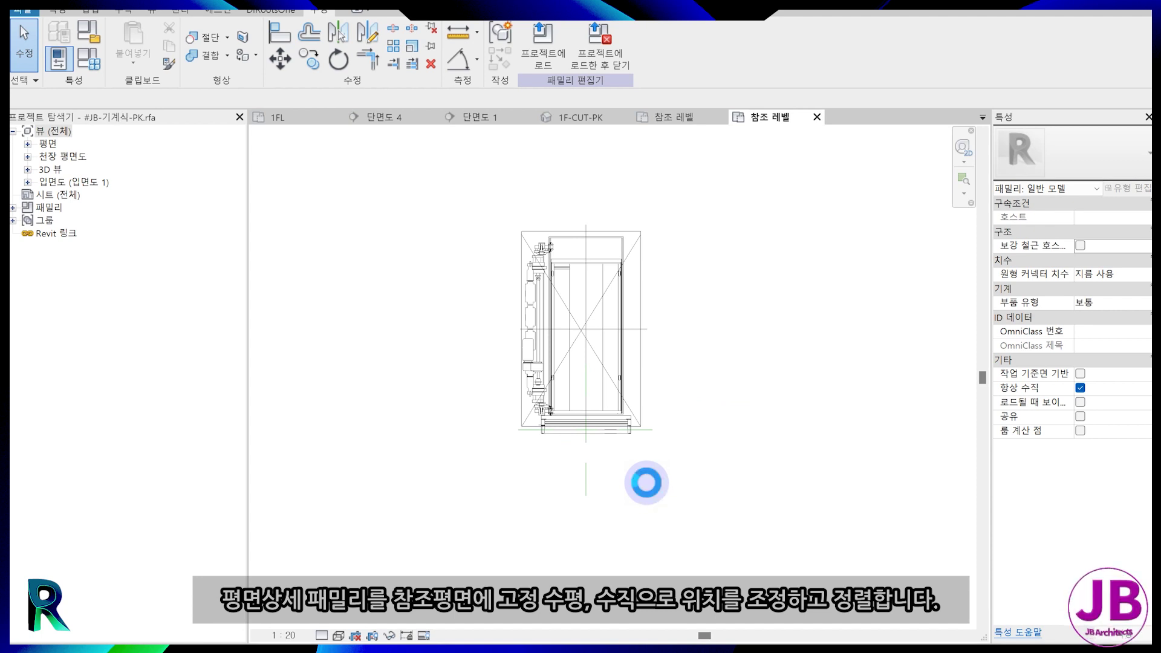
# Load #JB-기계식-PK into #JB-A-도시형공동주택-V12-pk-elev2m.rvt and place it in the 기계식 P shaft on the 1FL plan.
pyautogui.click(285, 119)
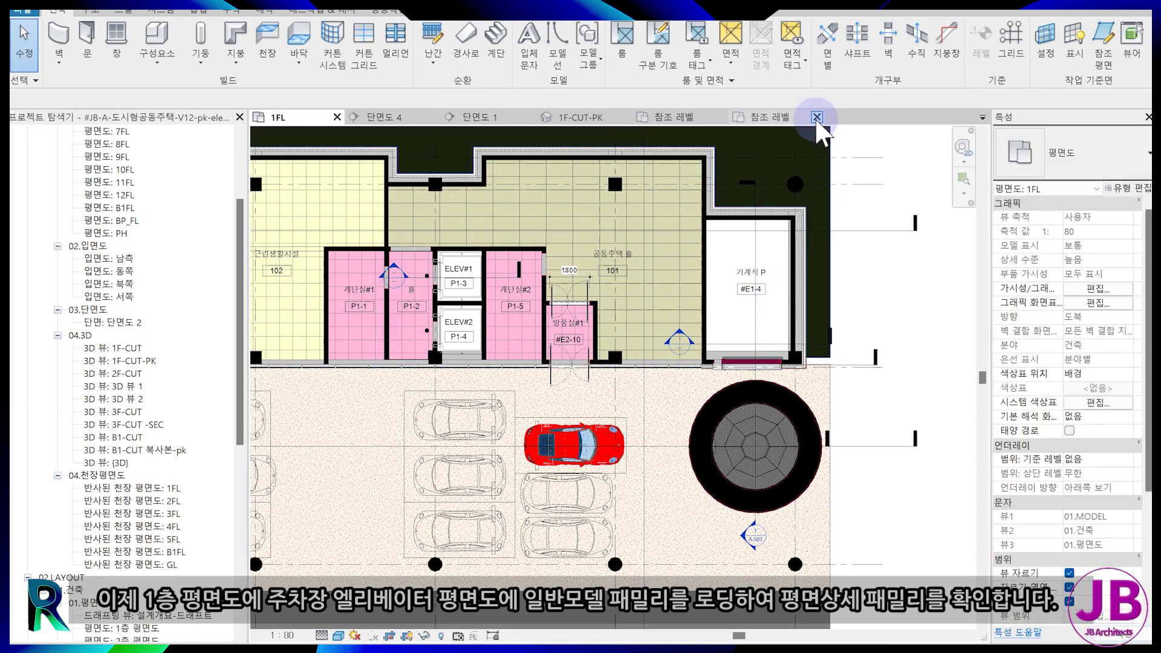
pyautogui.click(786, 115)
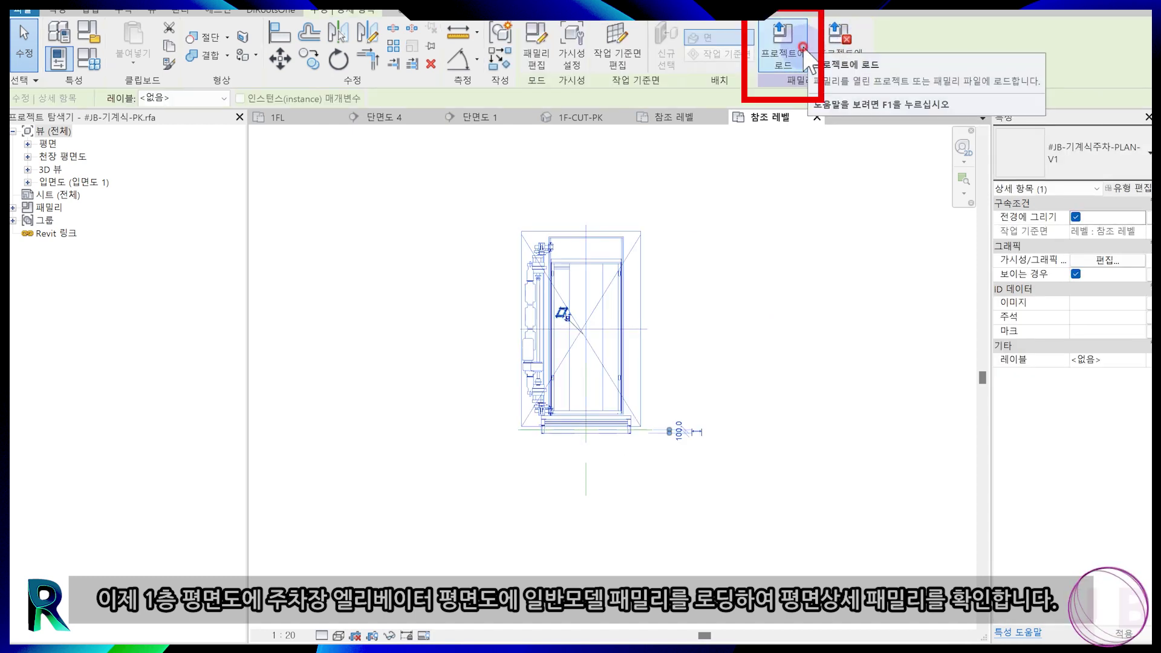
pyautogui.click(806, 61)
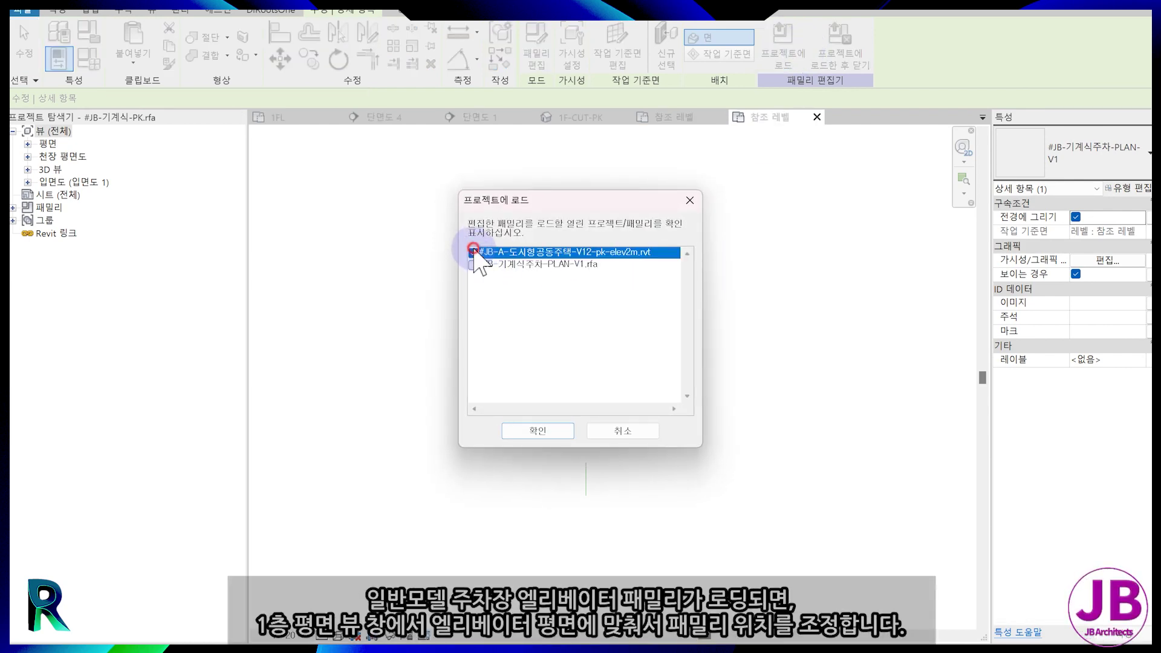
pyautogui.click(538, 431)
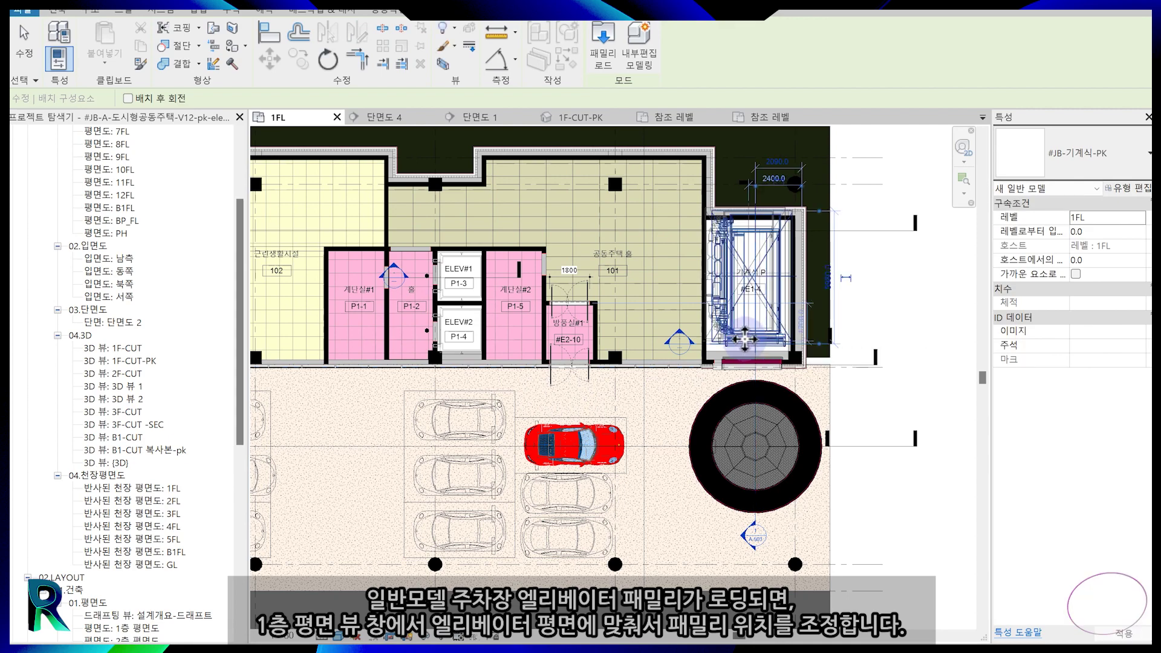
pyautogui.click(712, 362)
pyautogui.press('Escape')
pyautogui.press('Escape')
# Move the placed elevator family so its front corner meets the corner of the elevator door on the 1FL plan.
pyautogui.scroll(2, 719, 376)
pyautogui.scroll(5, 733, 387)
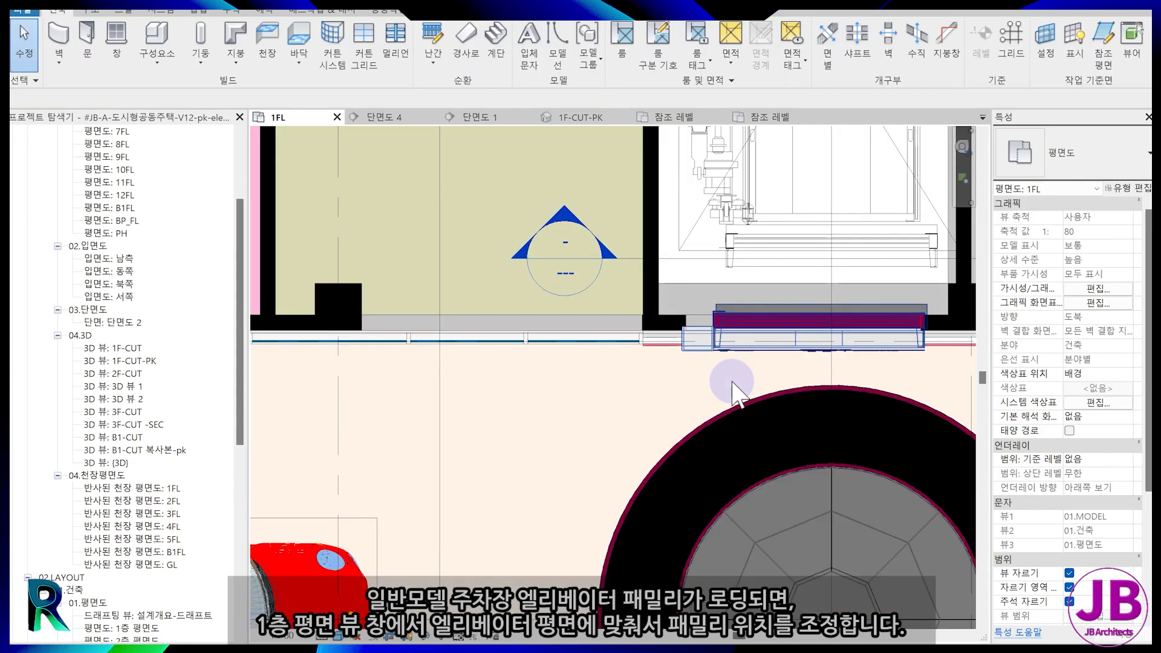
pyautogui.moveTo(717, 307); pyautogui.dragTo(600, 398, button='middle')
pyautogui.press('a')
pyautogui.press('l')
pyautogui.scroll(-3, 670, 361)
pyautogui.scroll(1, 692, 224)
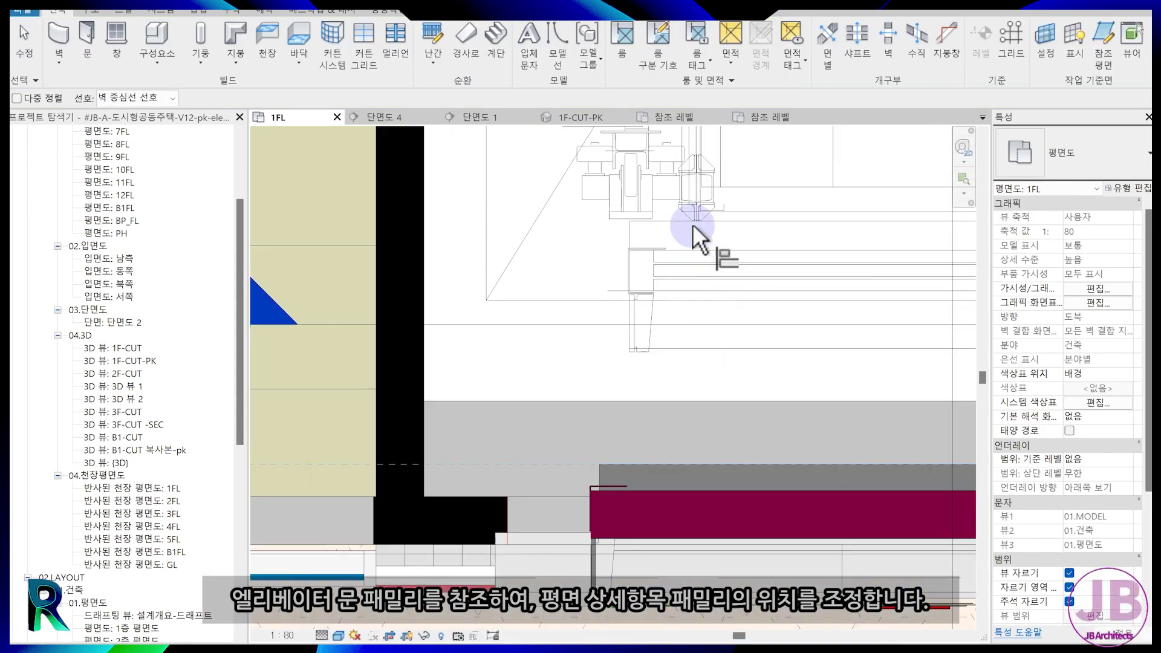
pyautogui.scroll(-3, 679, 296)
pyautogui.scroll(3, 717, 329)
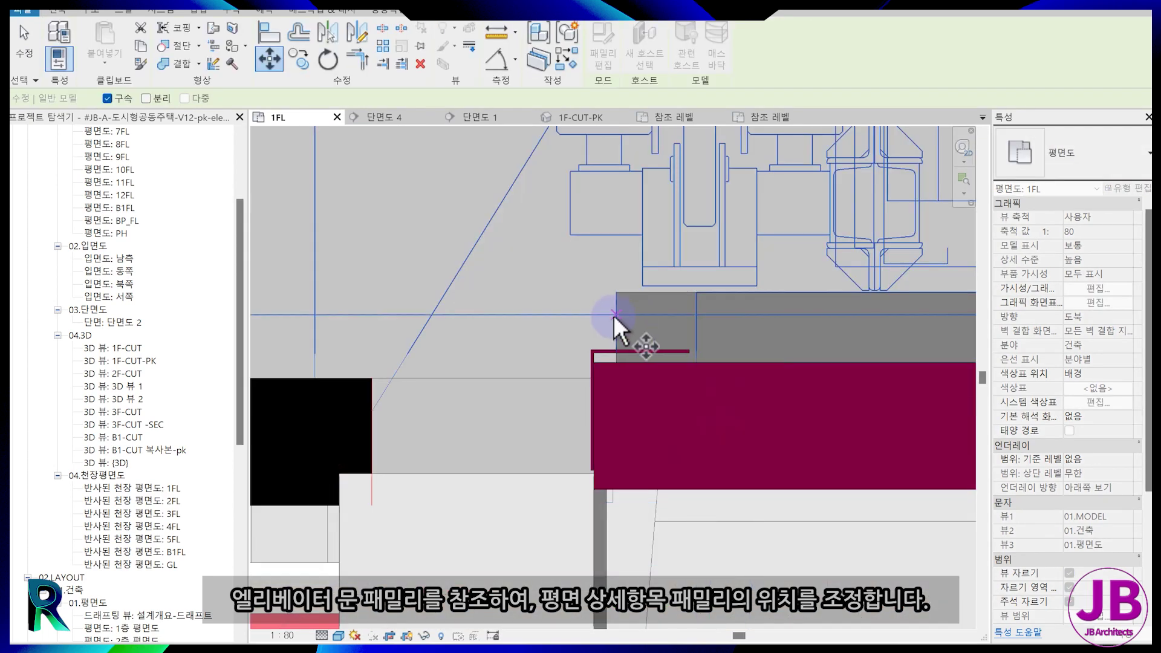
pyautogui.click(697, 307)
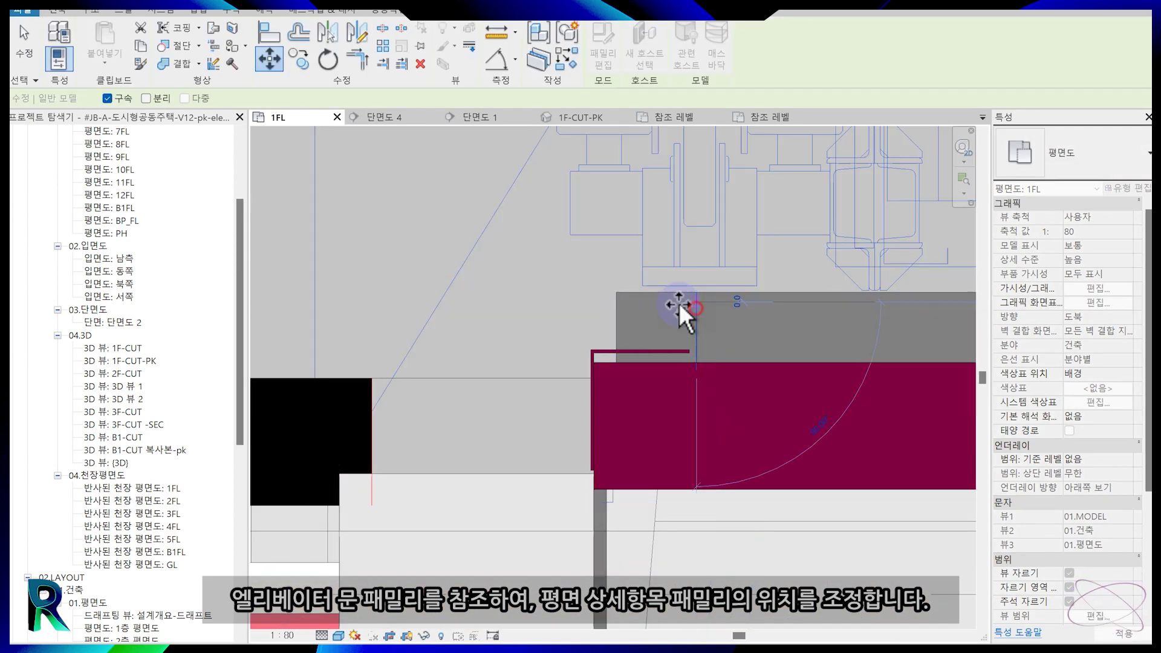
pyautogui.click(615, 305)
# Adjust the elevator family's position with Move, using the opposite end of the elevator door as reference.
pyautogui.scroll(-3, 611, 306)
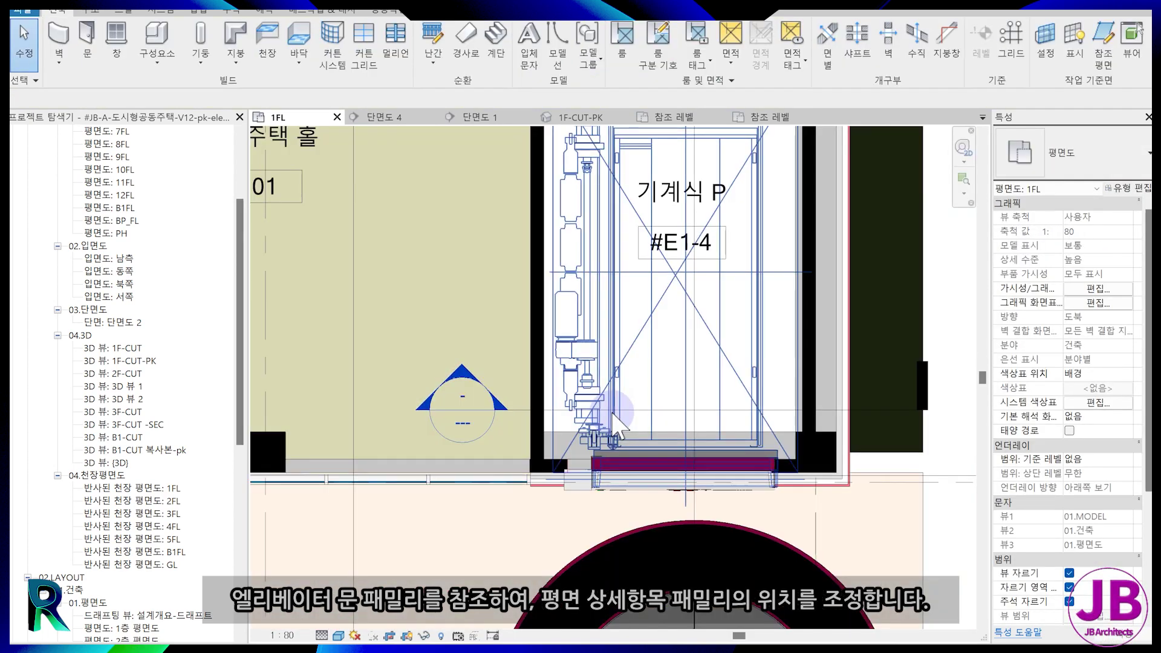
pyautogui.scroll(-2, 617, 426)
pyautogui.click(622, 381)
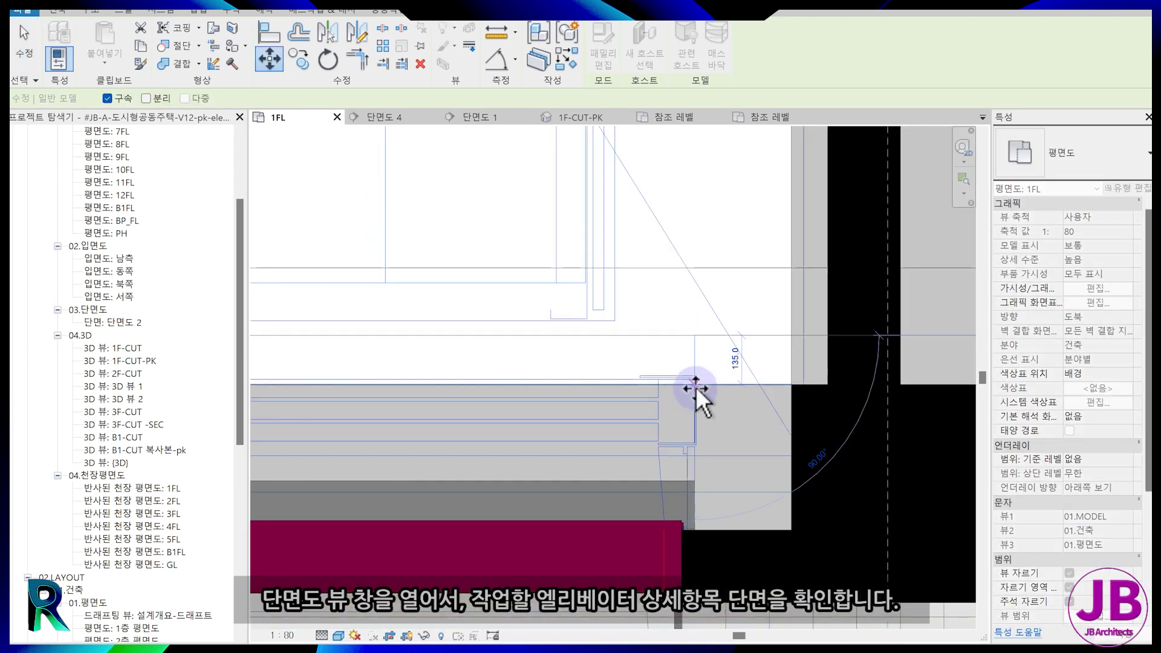
pyautogui.scroll(-3, 694, 389)
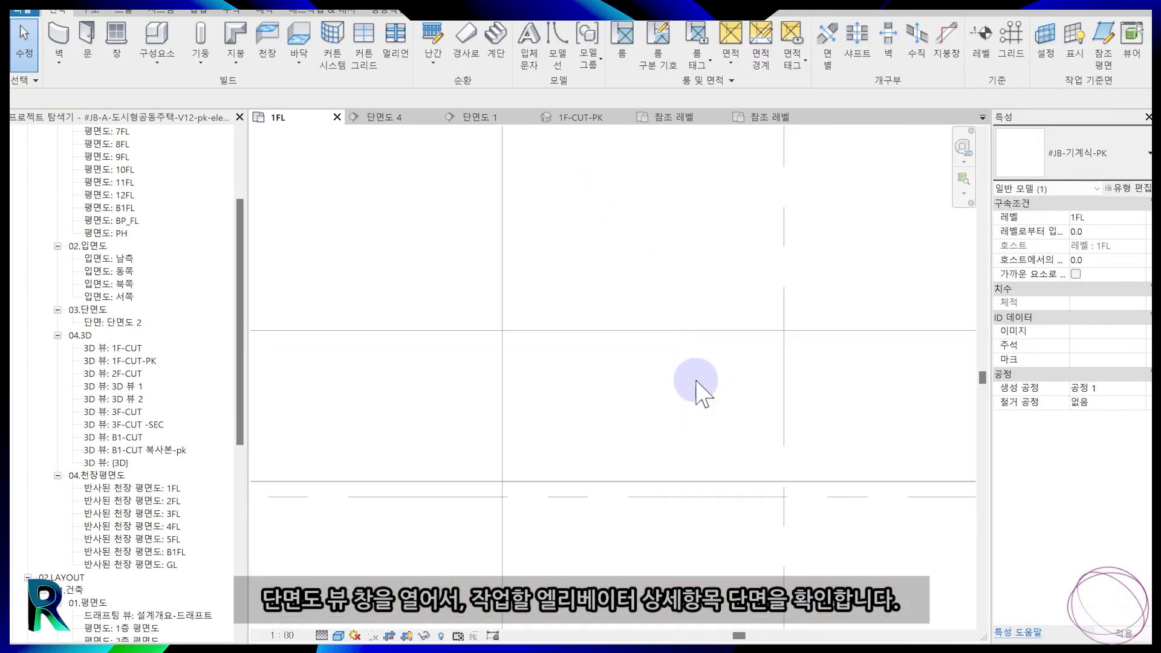
pyautogui.scroll(-4, 701, 430)
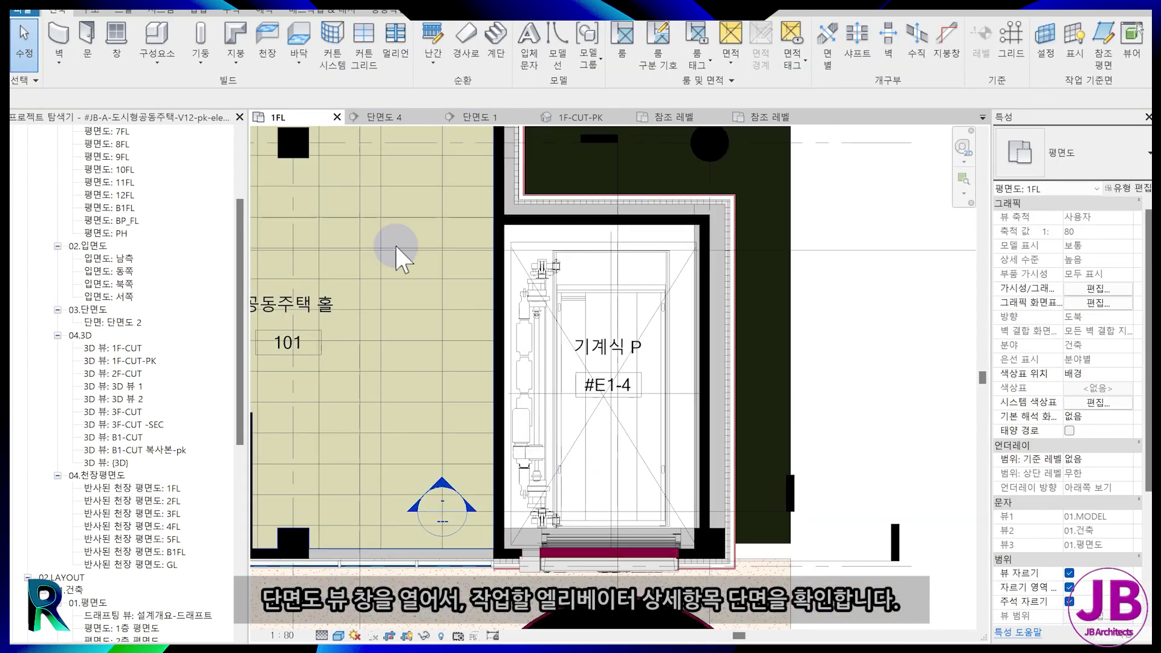
# Close the #JB-기계식주차-PLAN-V1.rfa detail item family and return to the #JB-기계식-PK.rfa reference level view.
pyautogui.click(396, 118)
pyautogui.click(296, 120)
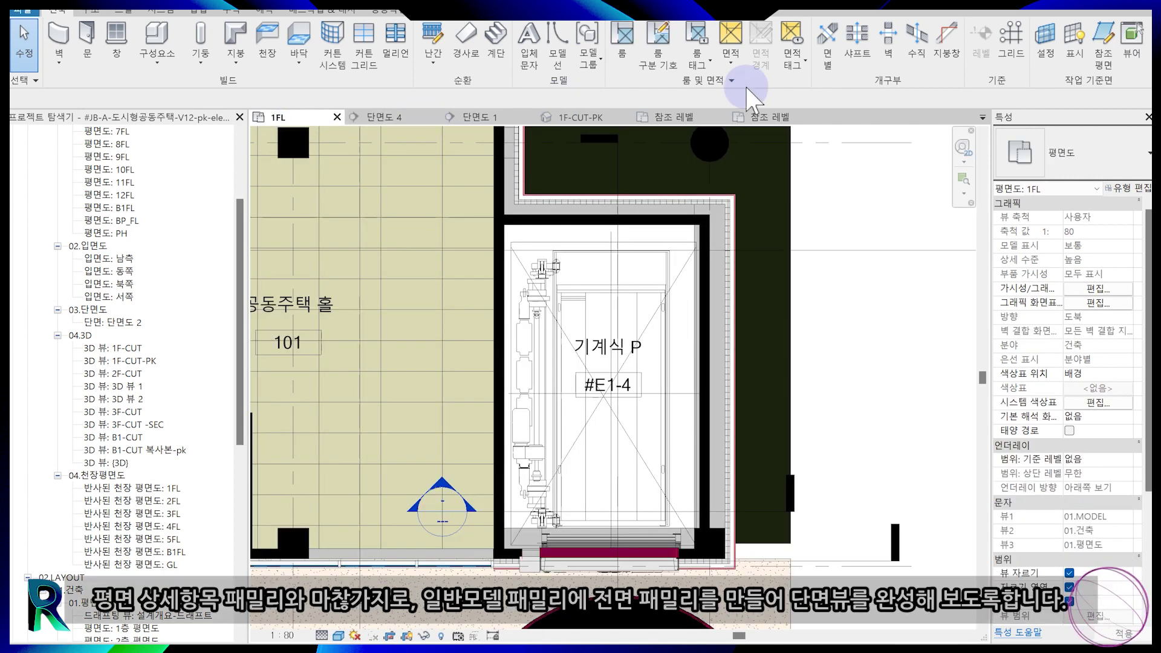
pyautogui.click(780, 117)
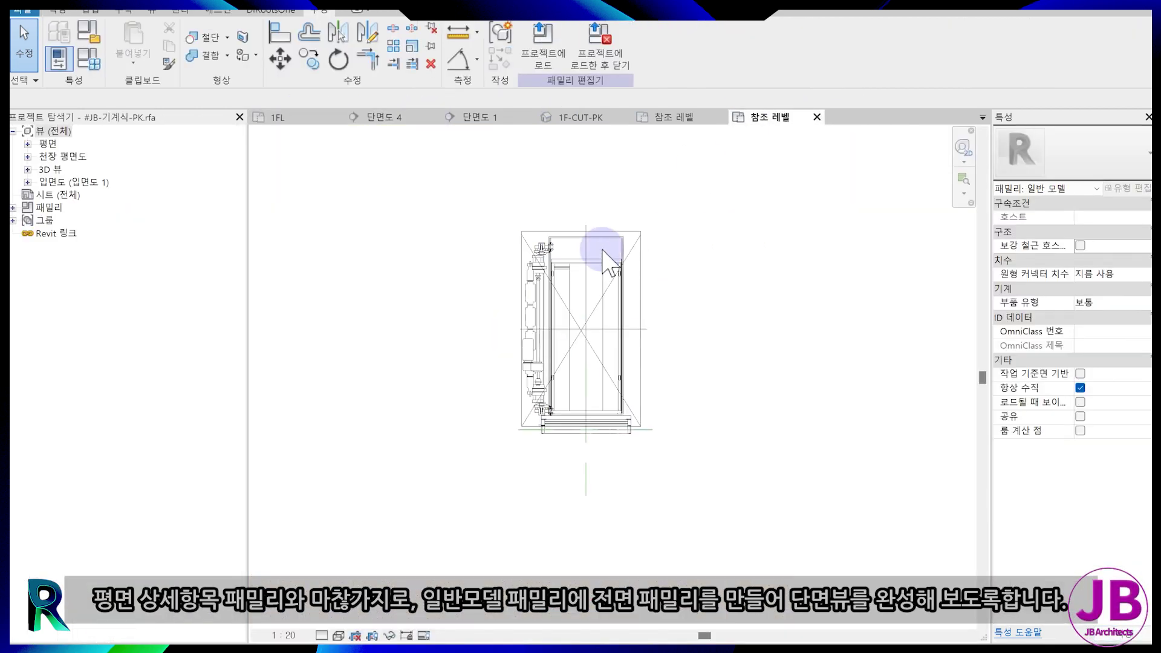
pyautogui.click(700, 118)
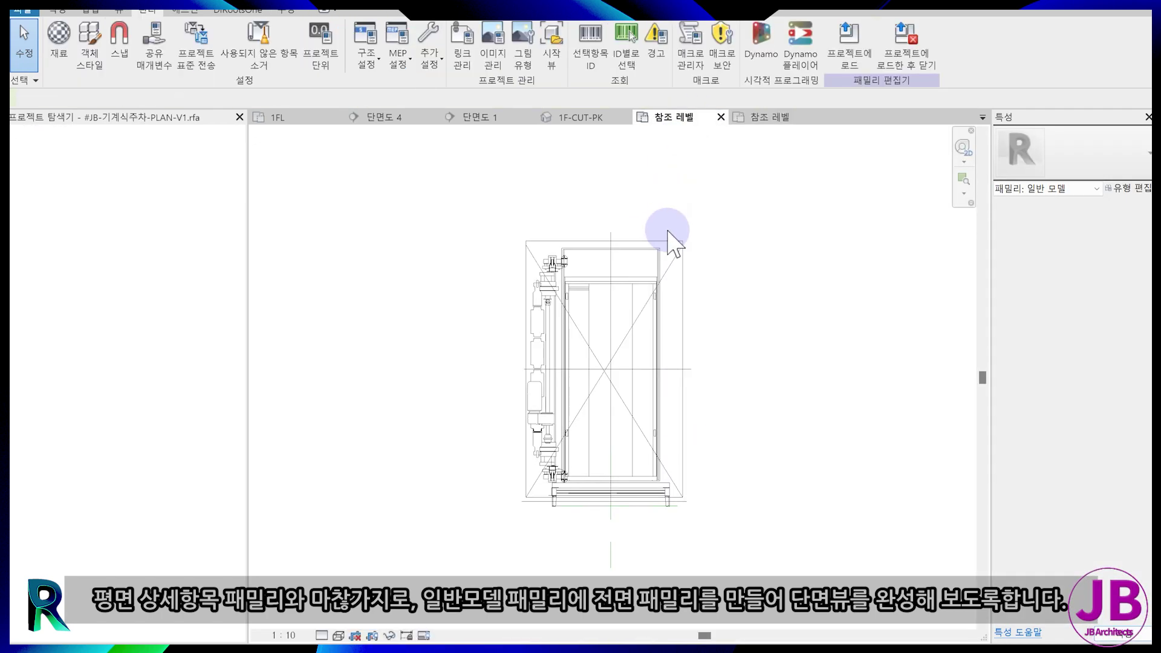
pyautogui.click(720, 118)
pyautogui.click(588, 119)
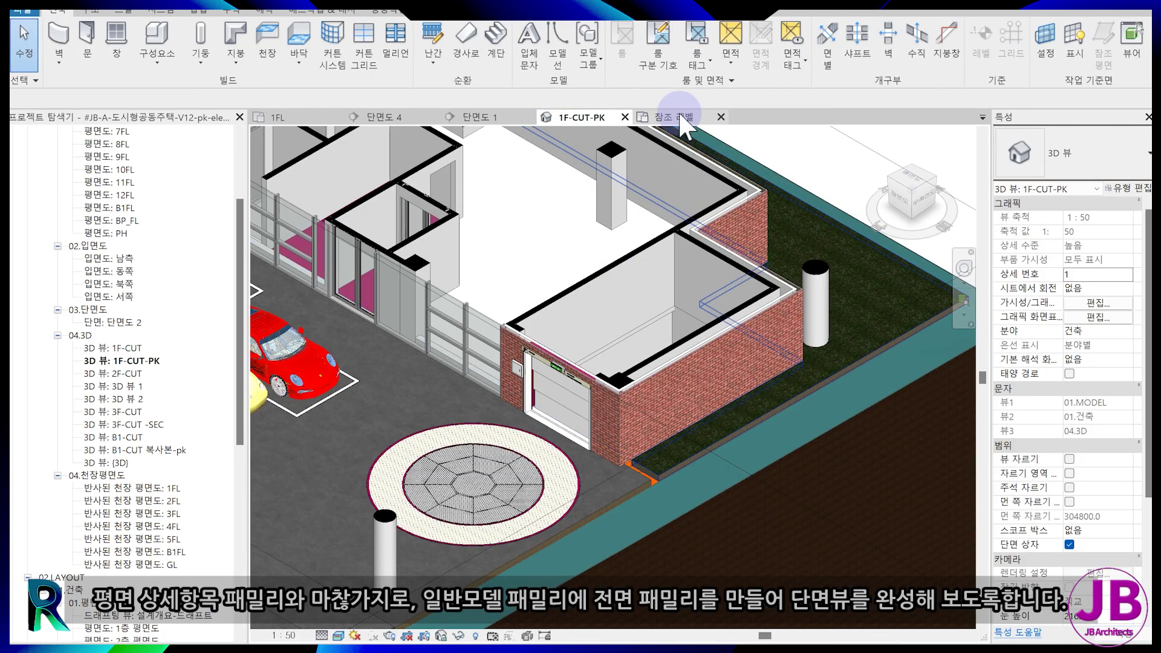
pyautogui.click(676, 115)
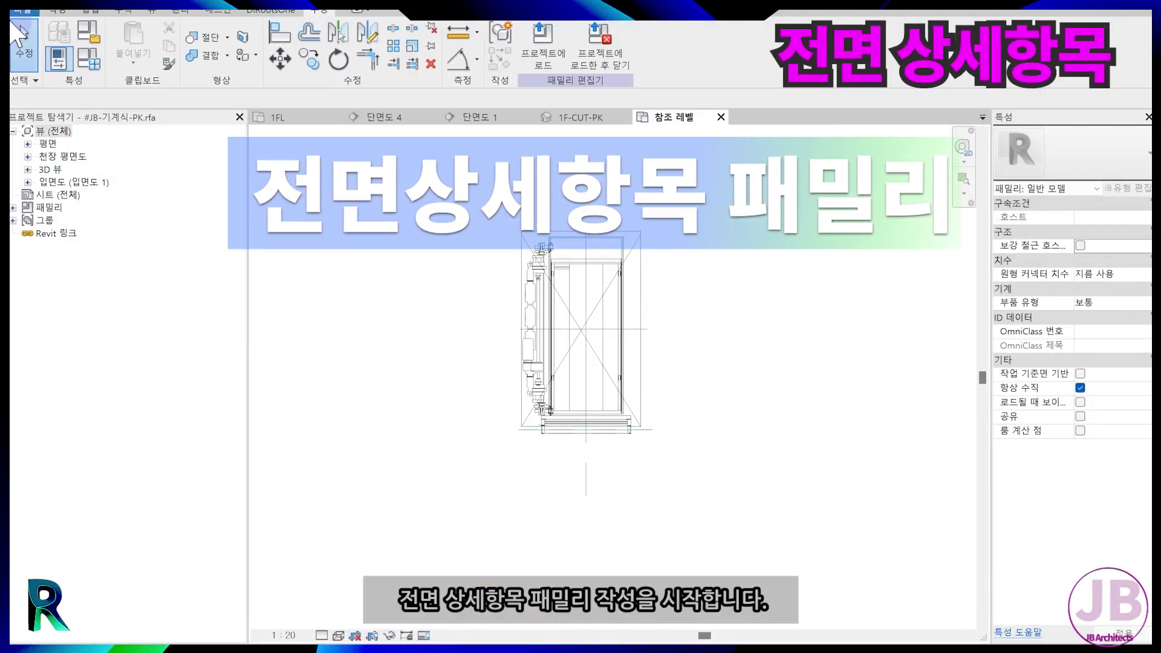
# Create a new family from the 미터법 상세 항목.rft detail item template for the elevator's front view.
pyautogui.click(23, 12)
pyautogui.click(37, 84)
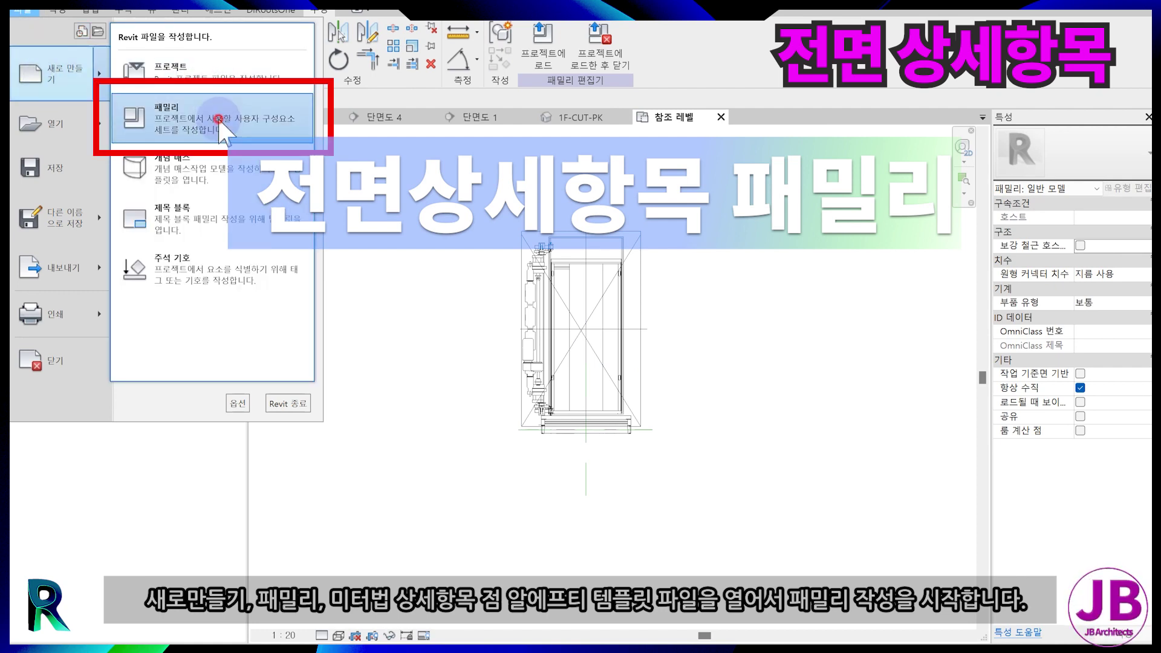
pyautogui.click(219, 119)
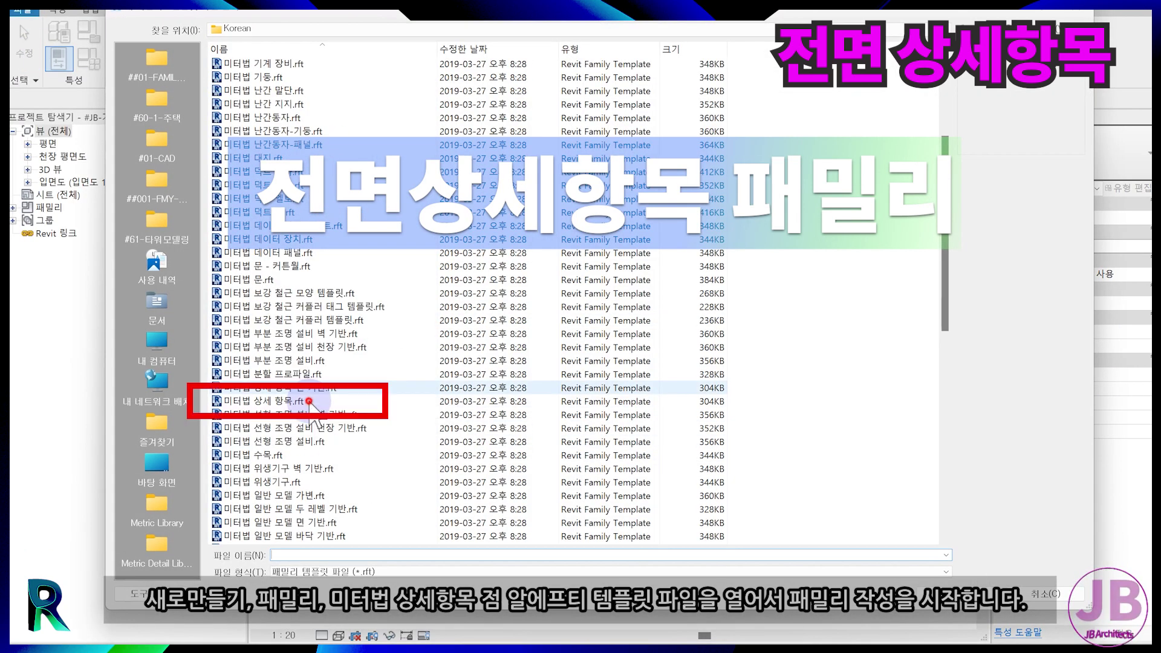
pyautogui.click(309, 402)
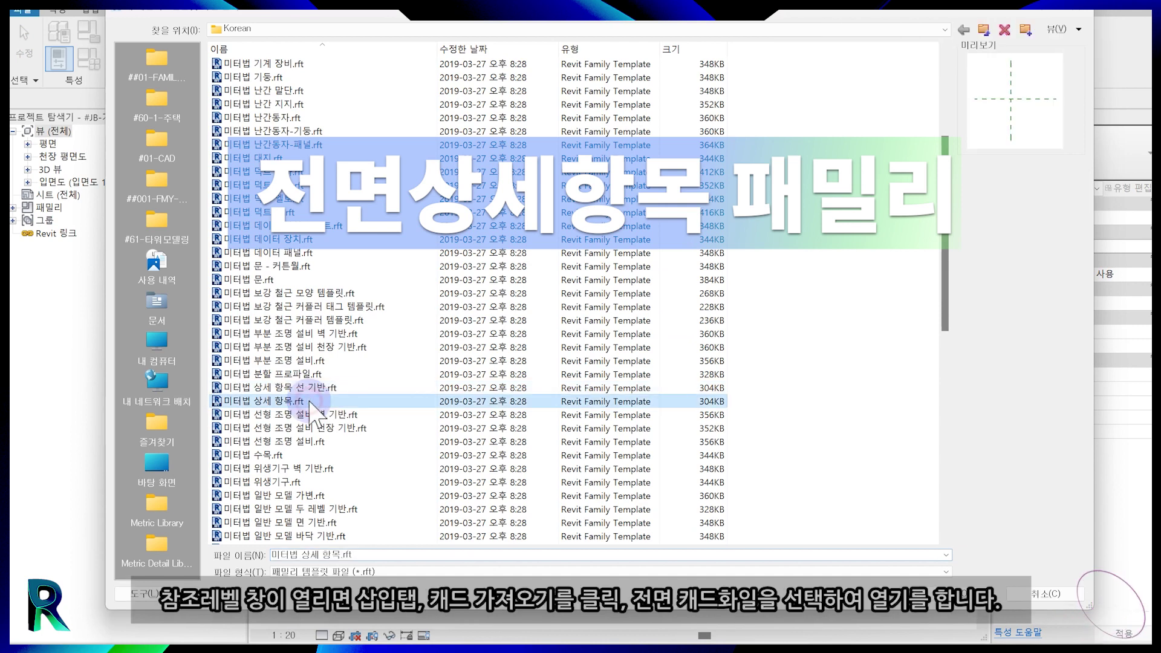
pyautogui.doubleClick(309, 402)
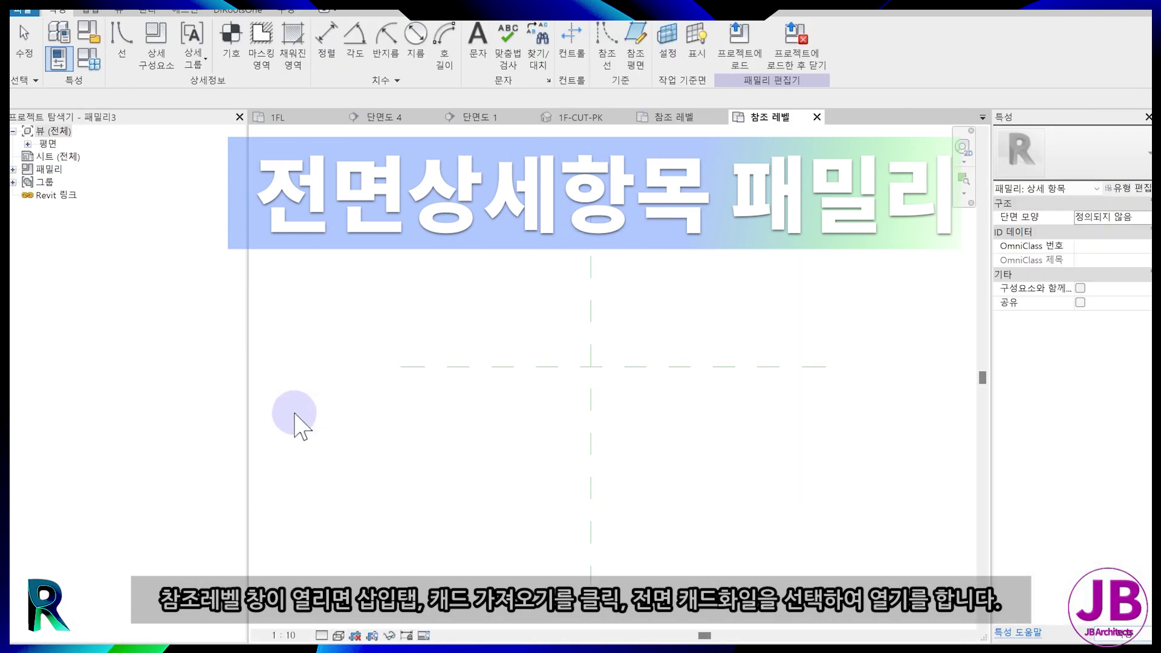
# Import the CAD drawing #2-PARKING-FRONTM.dwg into the reference level view of the new detail item family.
pyautogui.click(92, 9)
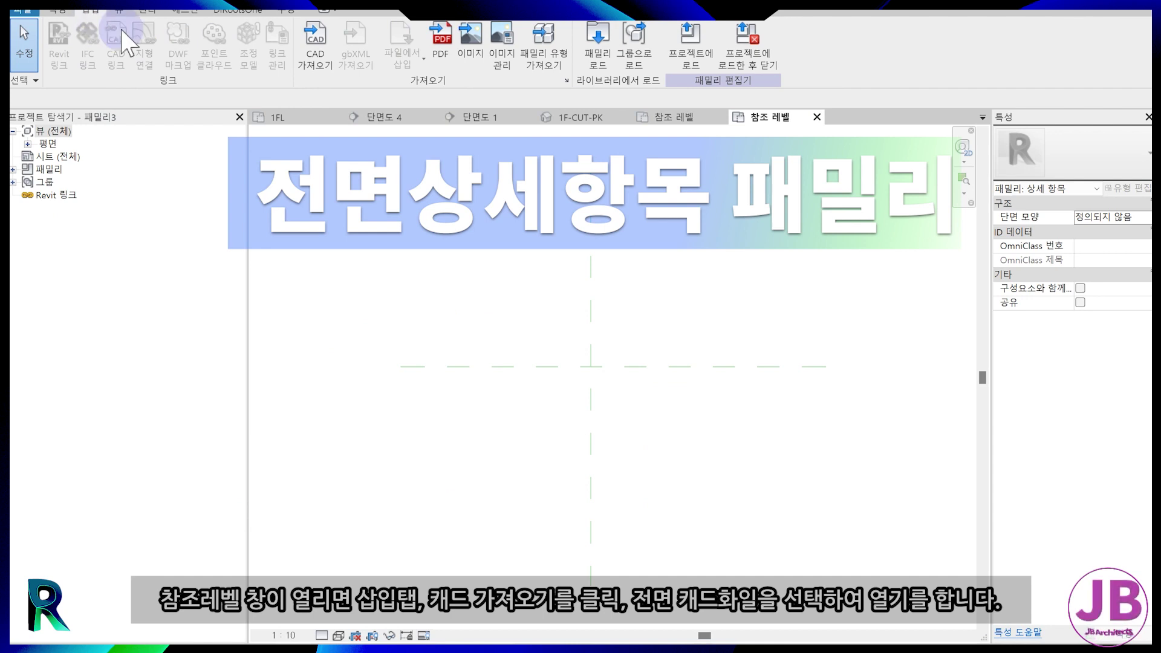
pyautogui.click(315, 53)
pyautogui.click(463, 283)
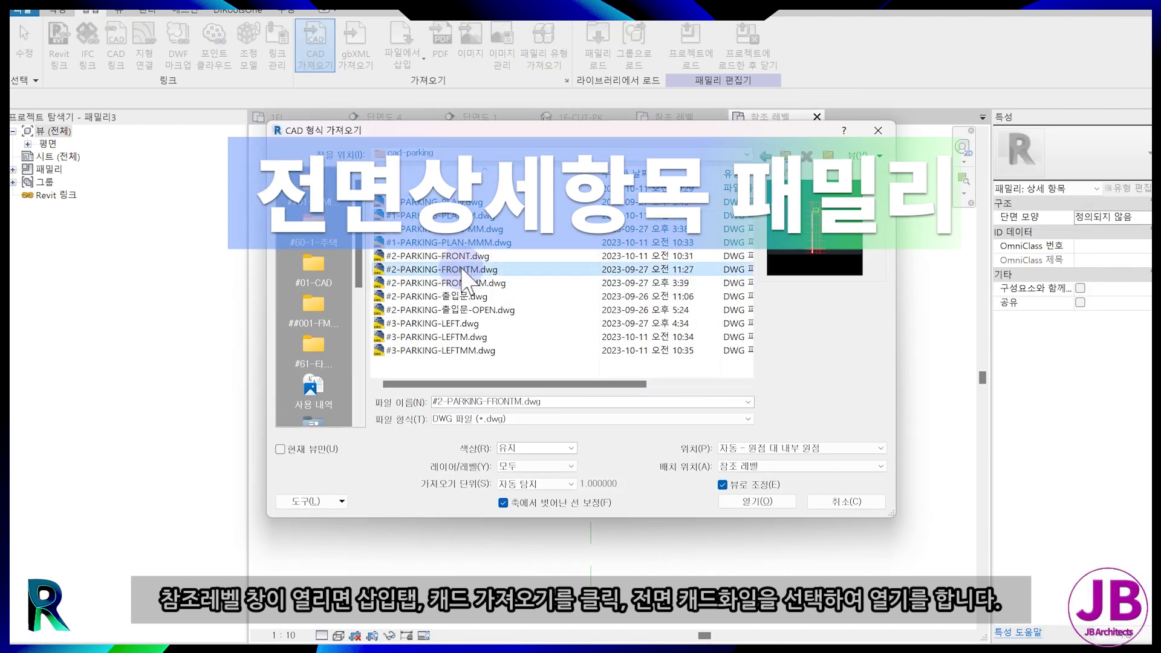
pyautogui.doubleClick(457, 280)
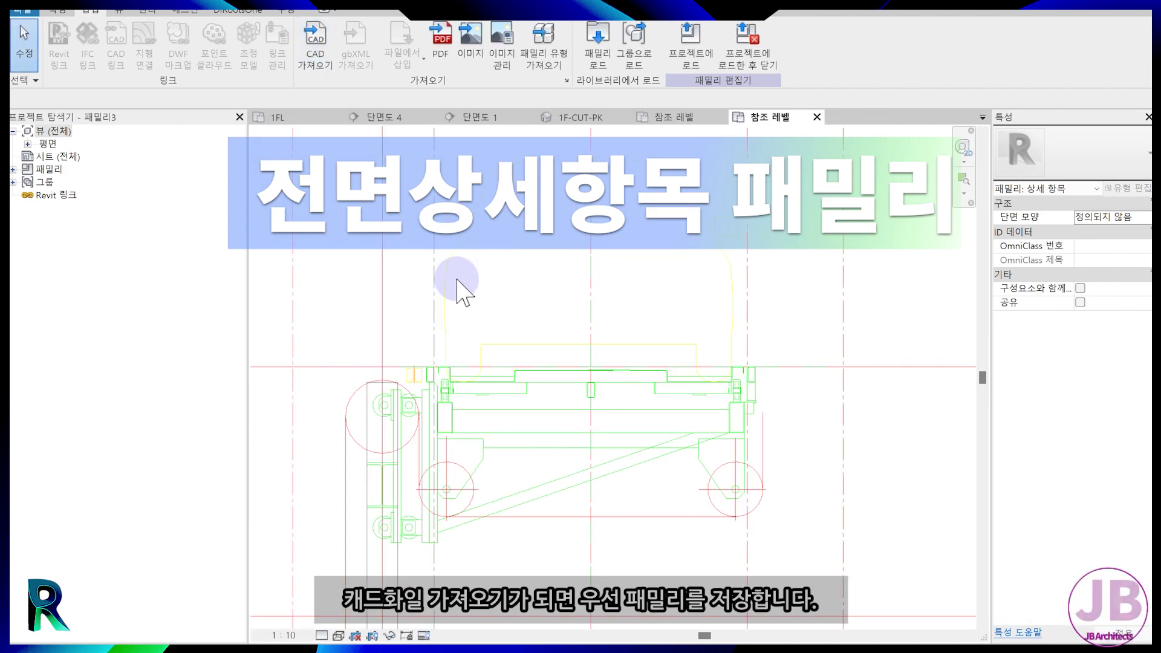
pyautogui.scroll(-5, 522, 388)
# Save the family as #JB-기계식-전면-상세.rfa in the cad-parking folder.
pyautogui.click(526, 379)
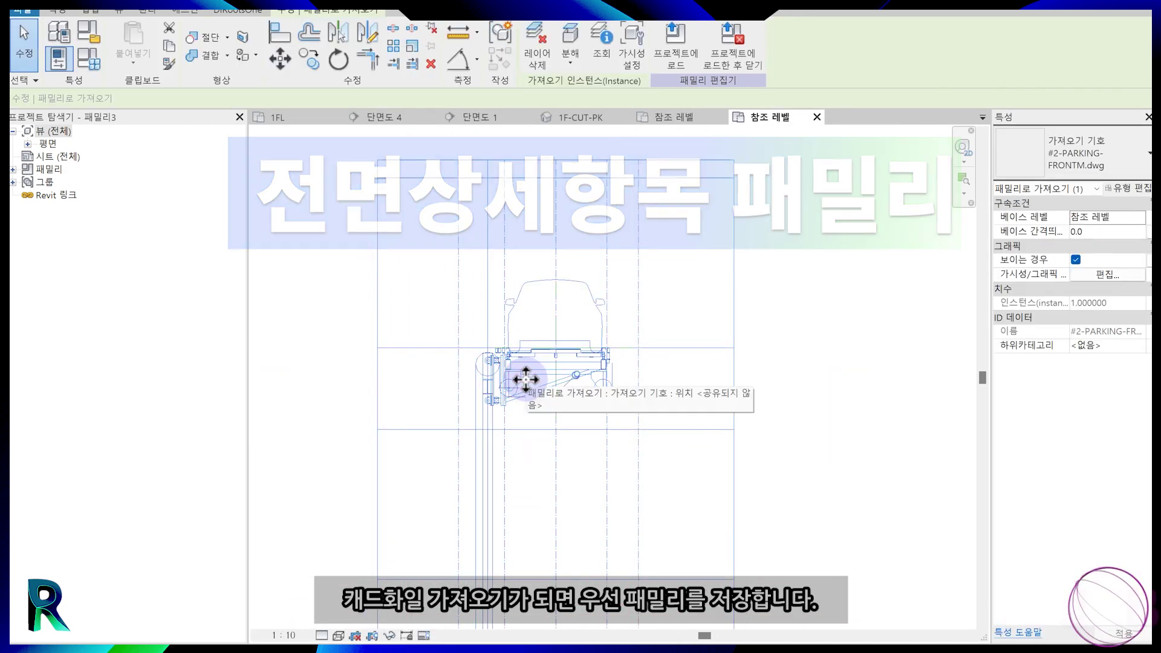
pyautogui.hotkey('ctrl', 's')
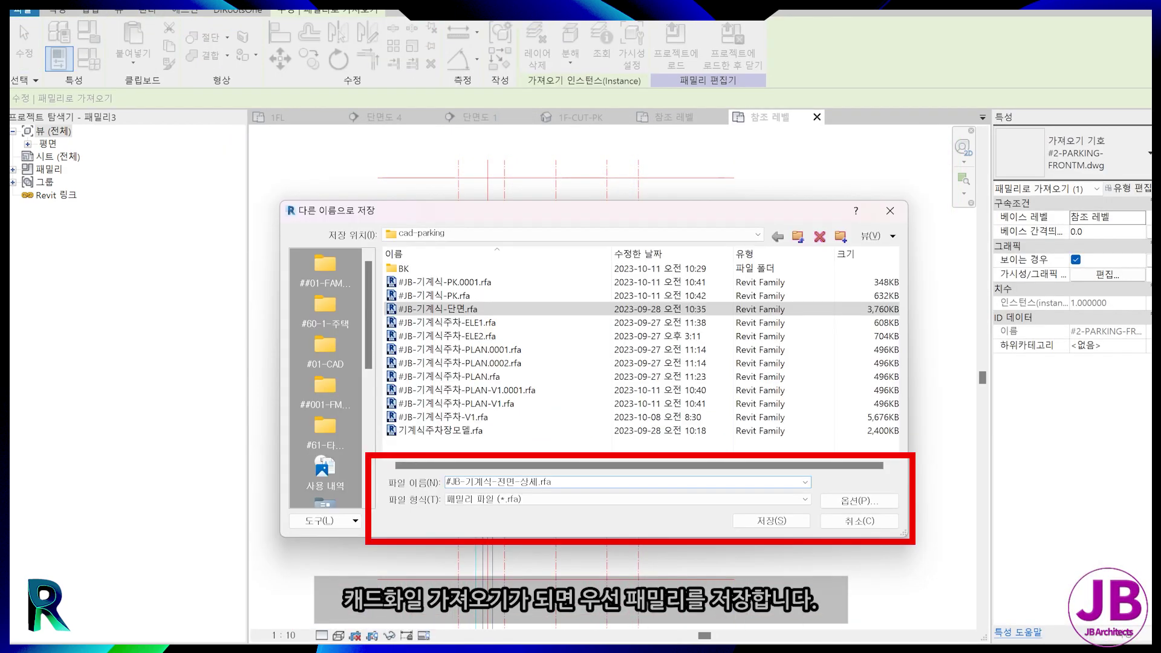
pyautogui.press('Return')
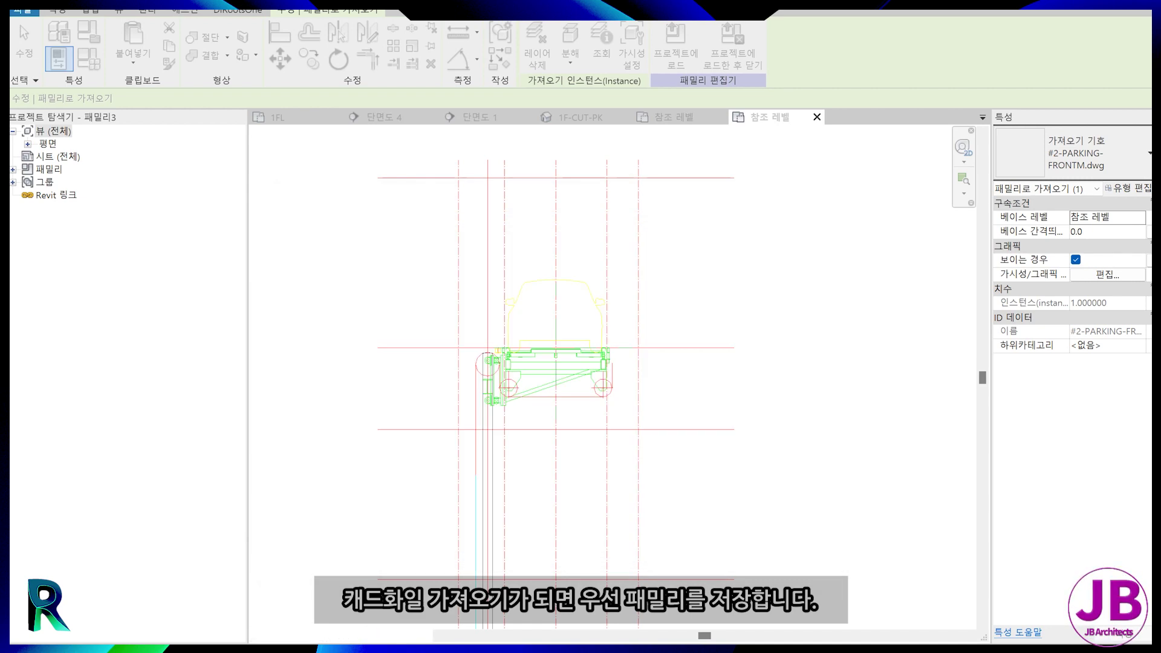
# Fully explode (완전 분해) the imported front-view CAD drawing into individual lines.
pyautogui.click(498, 532)
pyautogui.click(629, 284)
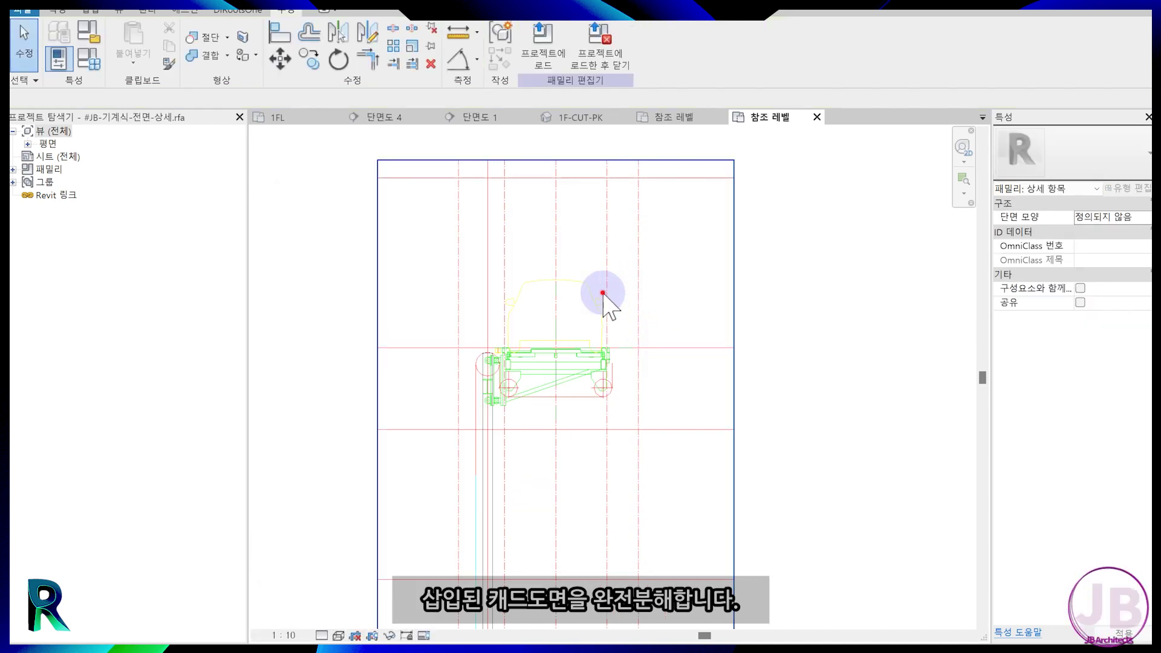
pyautogui.click(603, 302)
pyautogui.click(571, 55)
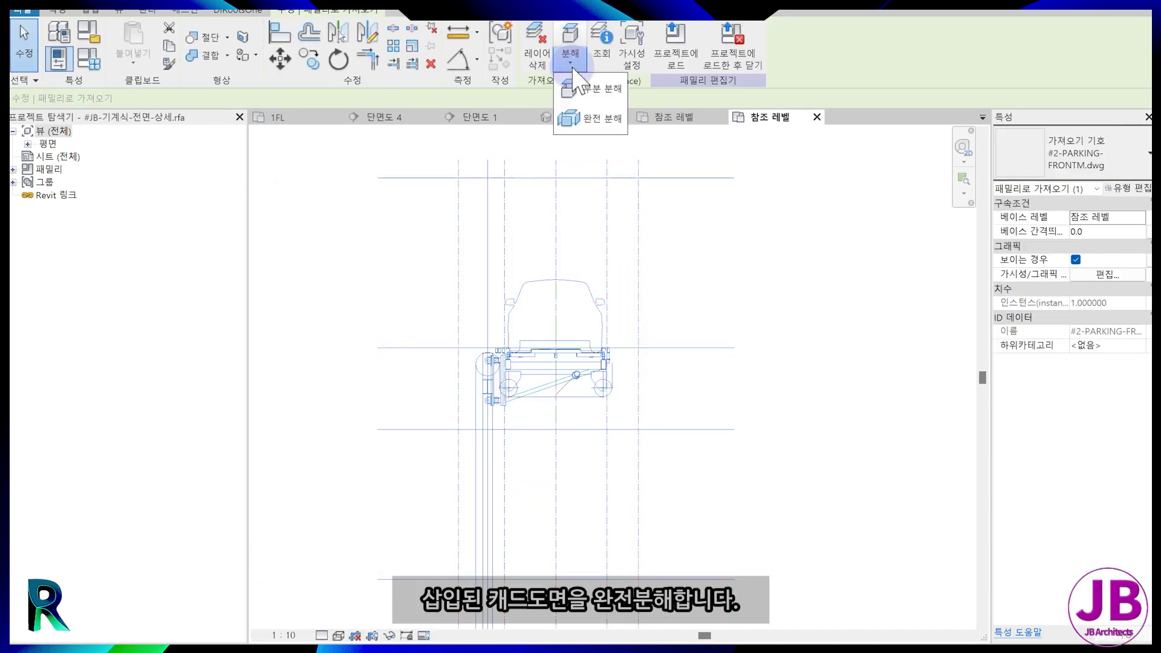
pyautogui.click(604, 126)
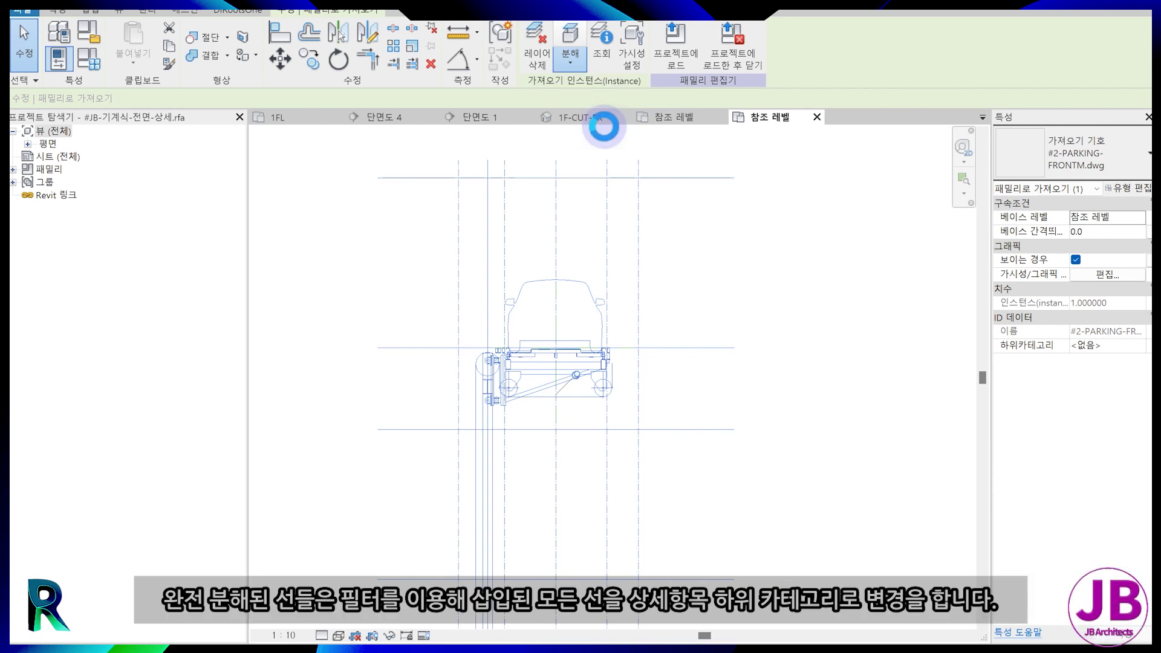
# Select the whole exploded drawing, filter it down to its lines and set their subcategory to 상세 항목.
pyautogui.scroll(-3, 649, 310)
pyautogui.moveTo(661, 393); pyautogui.dragTo(665, 318, button='middle')
pyautogui.scroll(-2, 660, 316)
pyautogui.moveTo(510, 182); pyautogui.dragTo(734, 605)
pyautogui.click(534, 39)
pyautogui.click(434, 370)
pyautogui.click(434, 237)
pyautogui.click(538, 430)
# Delete the imported line subcategories under 상세 항목 in Object Styles and apply the change.
pyautogui.click(149, 11)
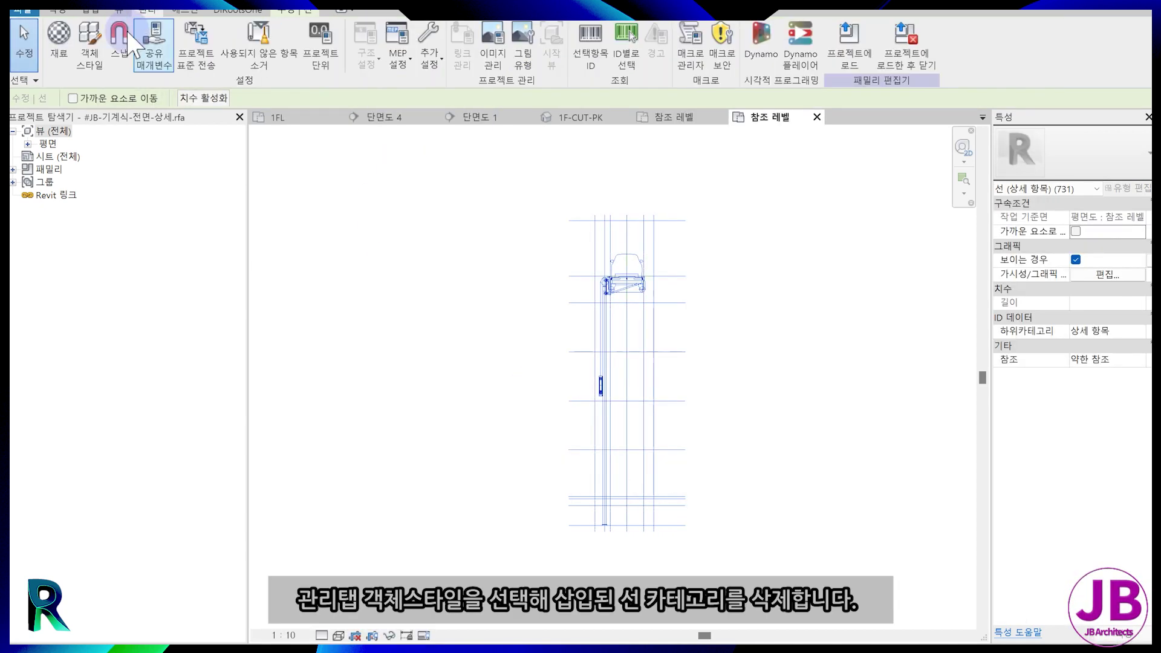
pyautogui.click(90, 42)
pyautogui.click(300, 198)
pyautogui.keyDown('shift'); pyautogui.click(297, 312); pyautogui.keyUp('shift')
pyautogui.click(763, 500)
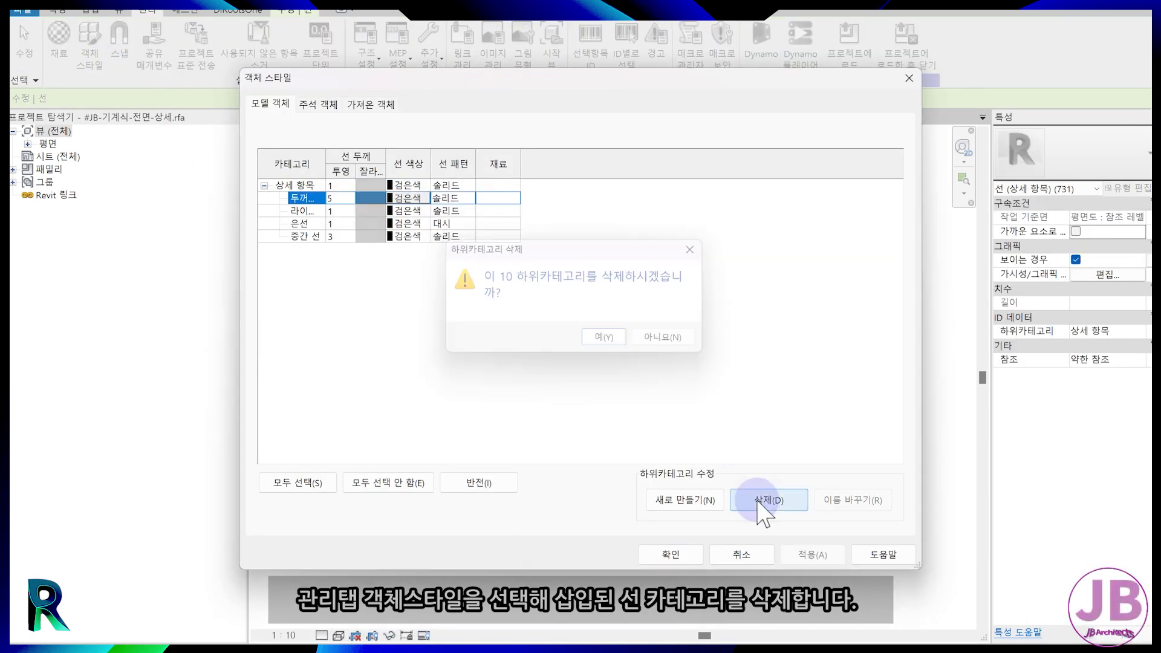
pyautogui.press('Return')
pyautogui.click(670, 553)
# Sketch a horizontal reference plane along the uppermost horizontal detail line of the elevator.
pyautogui.click(57, 10)
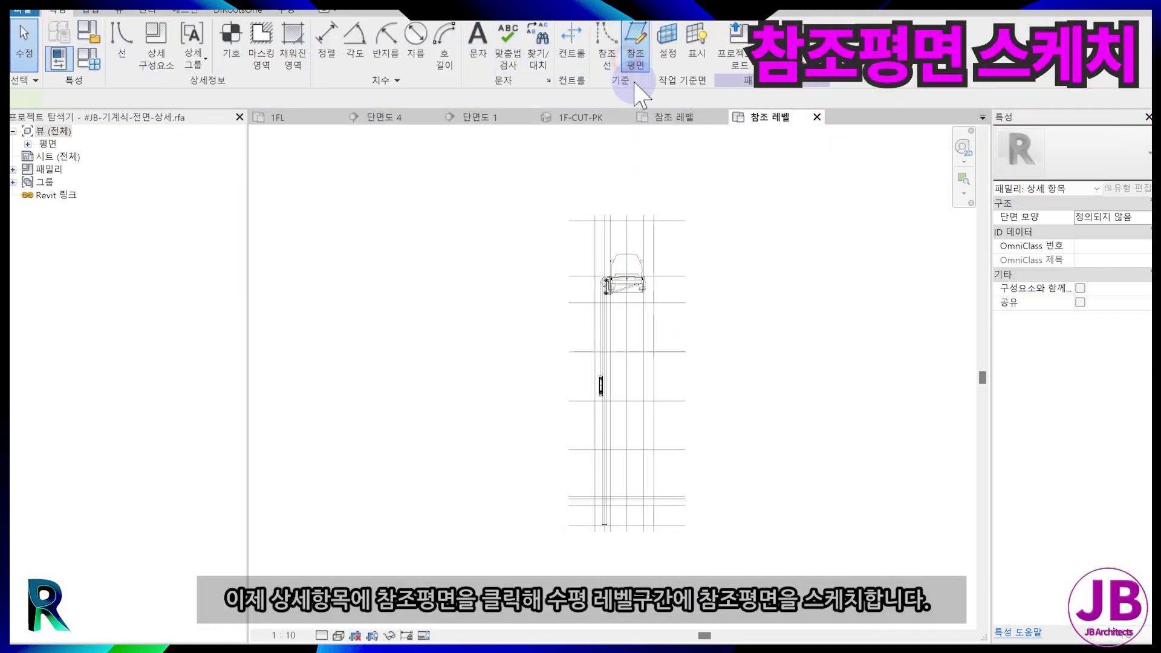
pyautogui.click(635, 57)
pyautogui.click(570, 221)
pyautogui.click(735, 220)
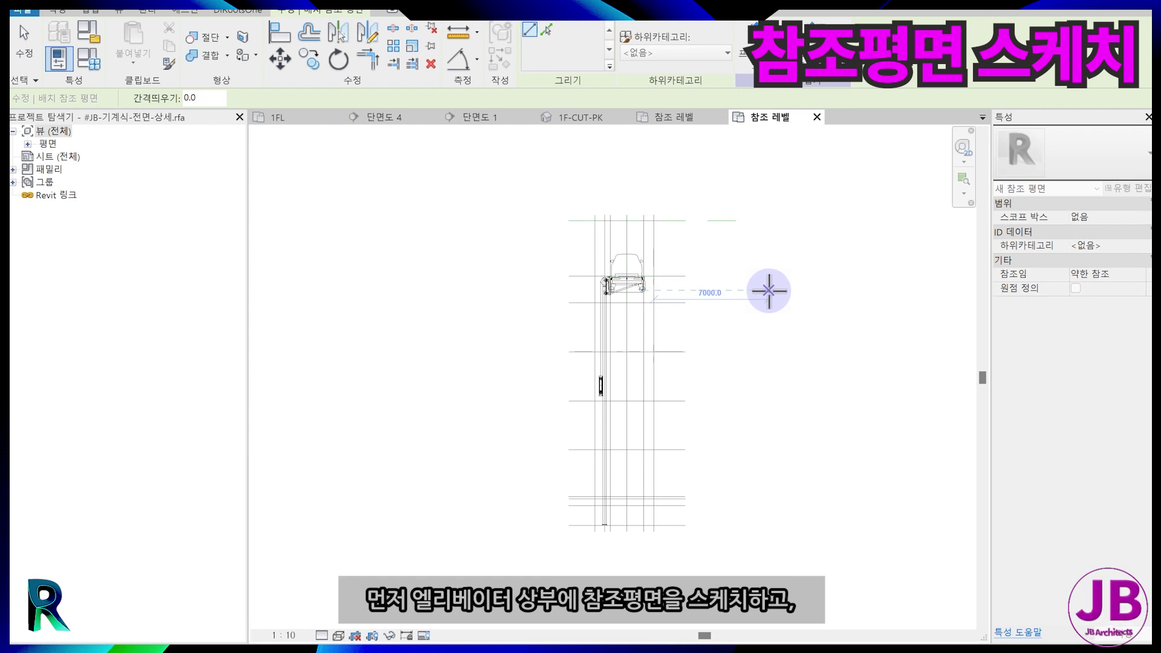
pyautogui.press('Escape')
# Sketch a vertical reference plane along the rightmost vertical detail line, down past the drawing's bottom, and delete that detail line.
pyautogui.scroll(3, 683, 299)
pyautogui.click(61, 11)
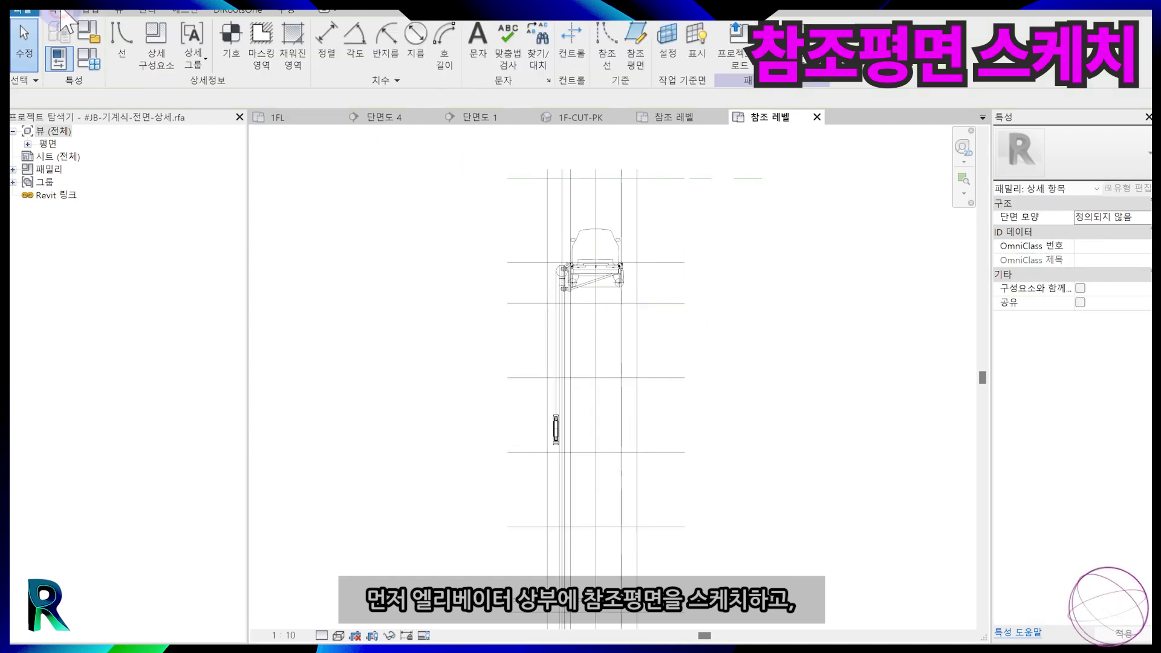
pyautogui.click(635, 57)
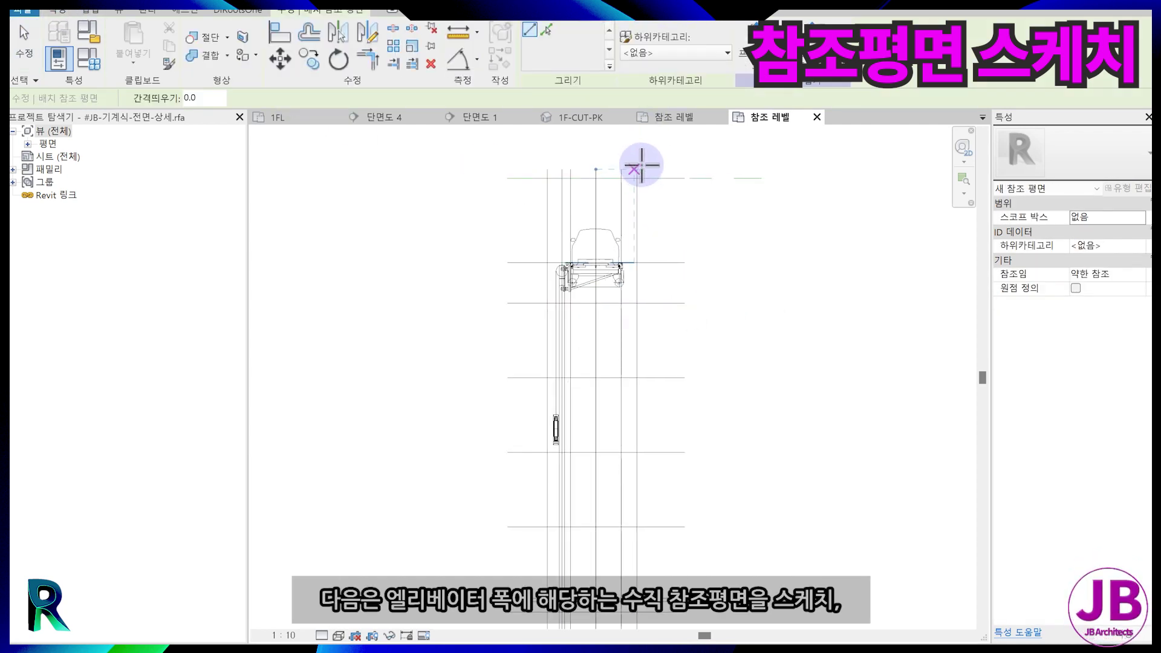
pyautogui.scroll(5, 638, 162)
pyautogui.click(633, 506)
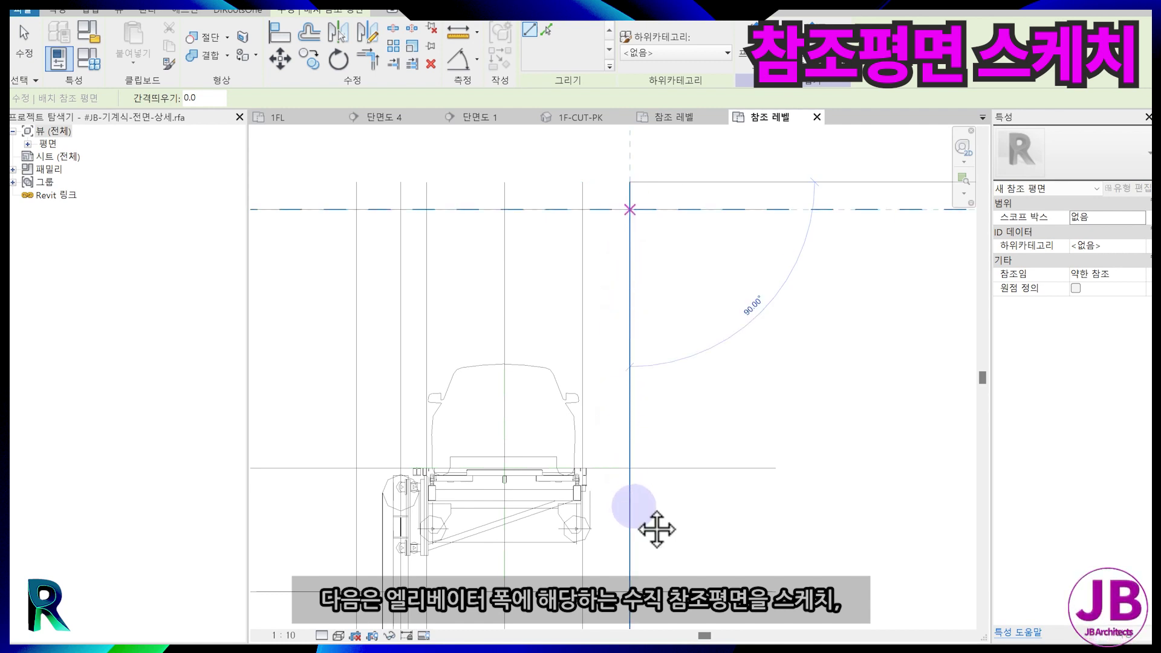
pyautogui.scroll(-5, 622, 329)
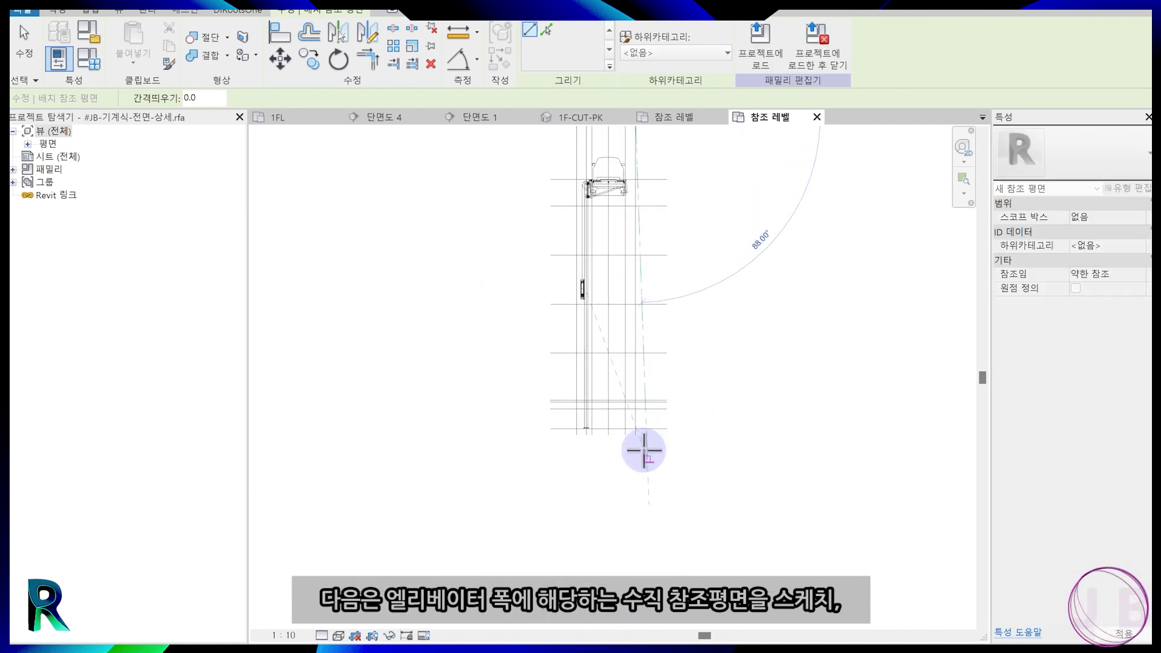
pyautogui.click(641, 447)
pyautogui.moveTo(617, 262); pyautogui.dragTo(617, 456, button='middle')
pyautogui.press('Escape')
pyautogui.scroll(5, 623, 375)
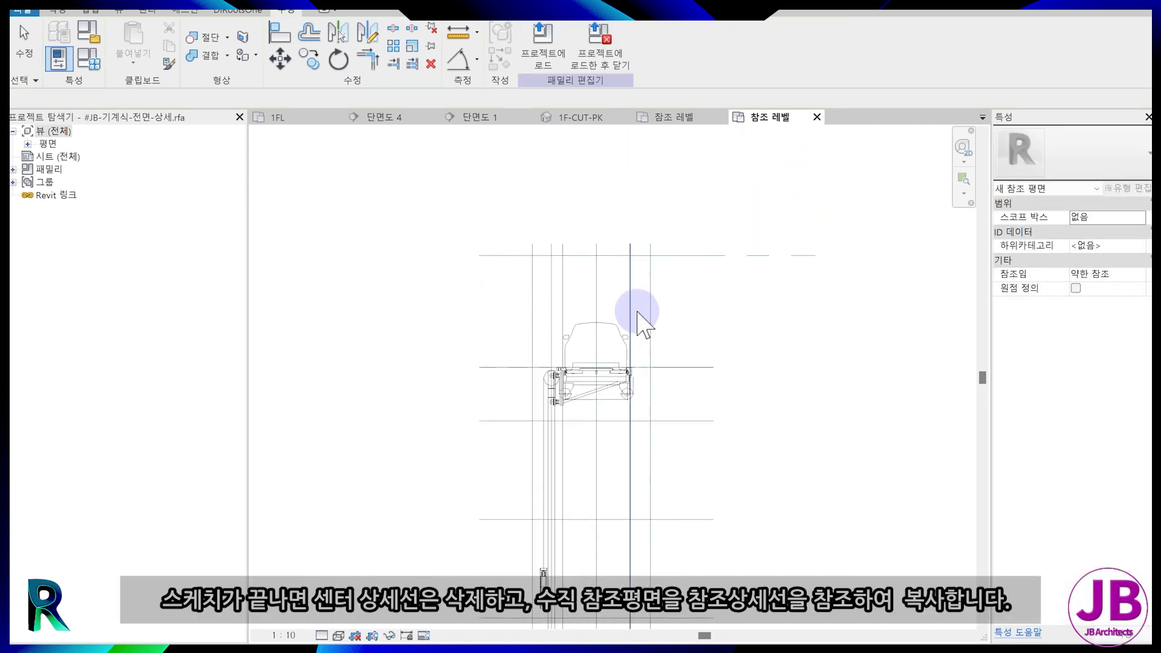
pyautogui.click(658, 272)
pyautogui.press('Delete')
# Copy the vertical reference plane onto the leftmost vertical detail line of the elevator.
pyautogui.scroll(-5, 659, 273)
pyautogui.moveTo(693, 471); pyautogui.dragTo(706, 305, button='middle')
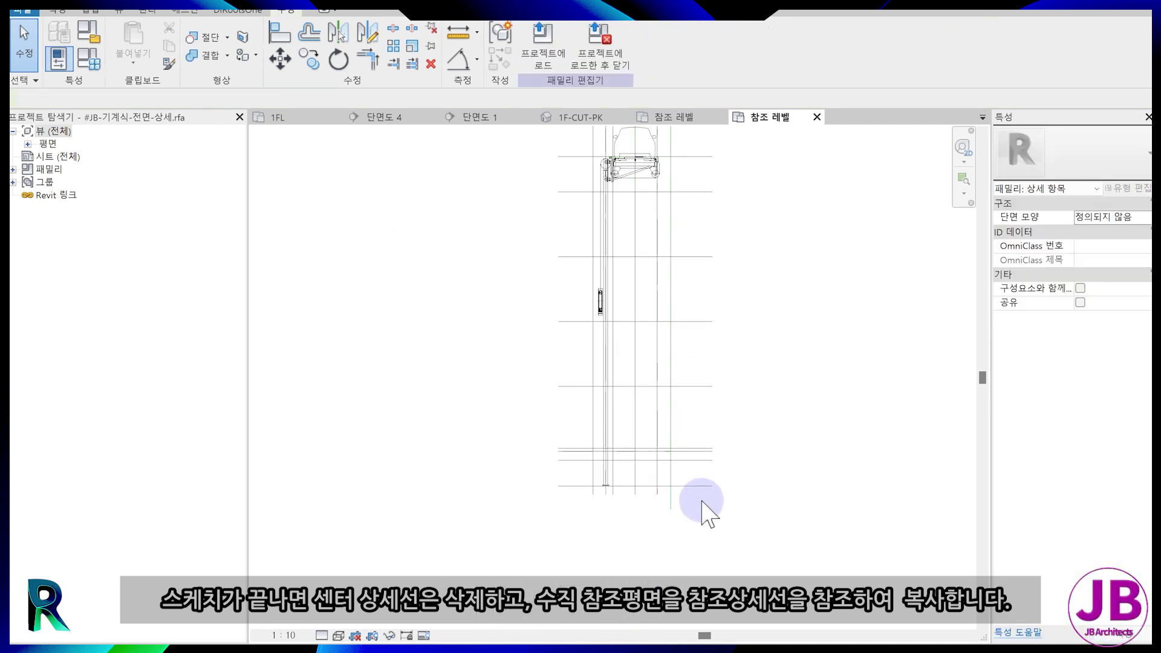
pyautogui.click(675, 507)
pyautogui.press('c')
pyautogui.press('o')
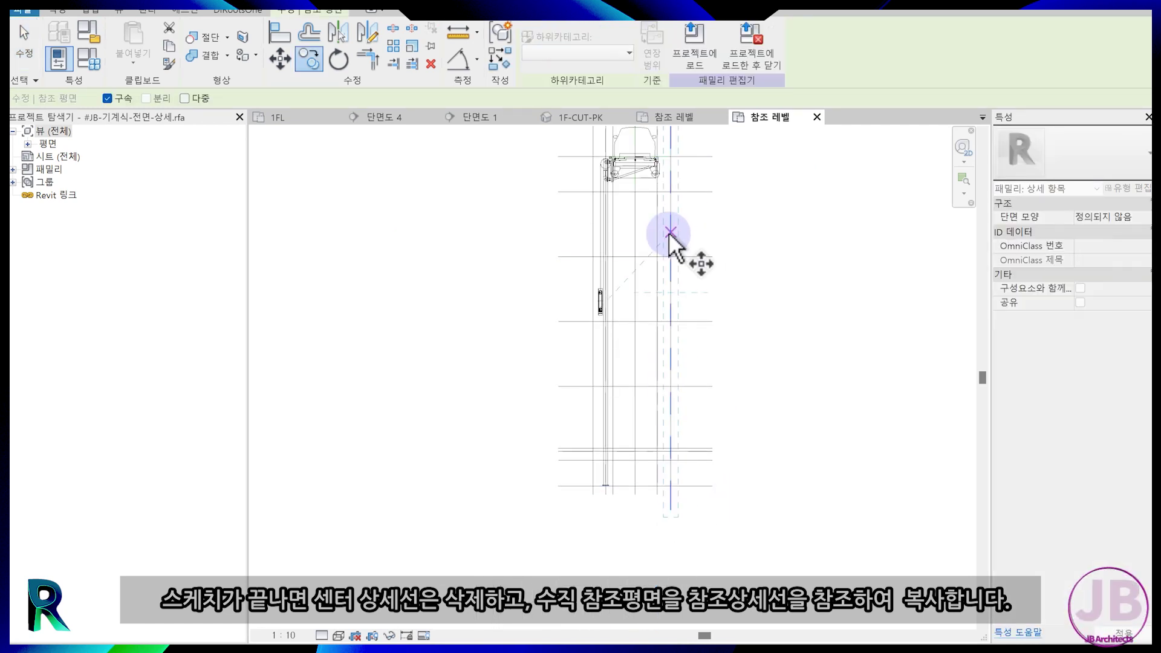
pyautogui.click(670, 233)
pyautogui.click(591, 232)
pyautogui.moveTo(591, 231); pyautogui.dragTo(601, 339, button='middle')
pyautogui.press('Escape')
# Delete the center detail line and extend the 중심(왼쪽/오른쪽) reference plane upward beyond the top horizontal plane.
pyautogui.click(645, 222)
pyautogui.press('Delete')
pyautogui.click(646, 243)
pyautogui.scroll(4, 665, 250)
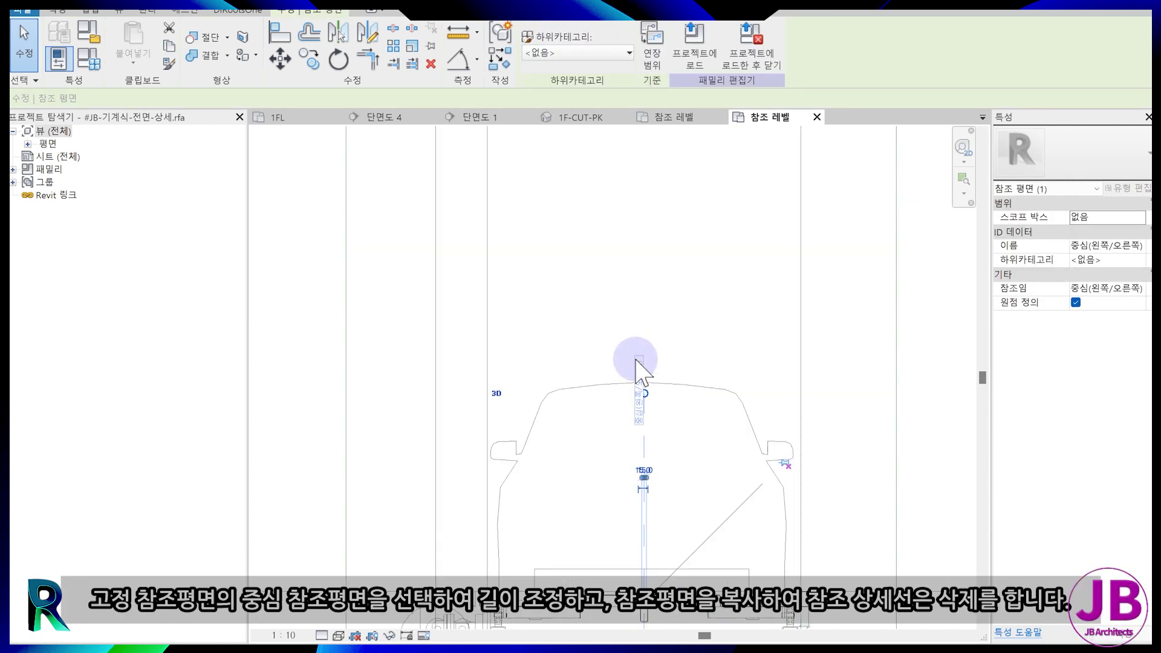
pyautogui.moveTo(644, 393); pyautogui.dragTo(657, 246)
pyautogui.moveTo(668, 230); pyautogui.dragTo(674, 443, button='middle')
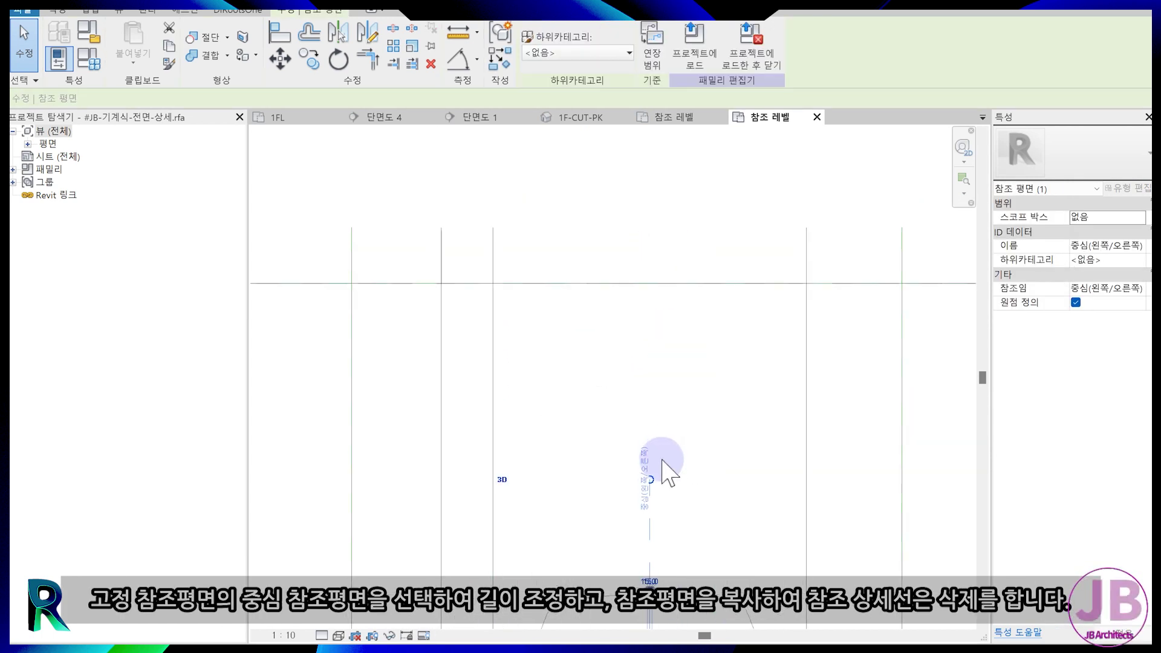
pyautogui.moveTo(657, 462); pyautogui.dragTo(655, 176)
pyautogui.press('Escape')
pyautogui.scroll(-3, 662, 334)
pyautogui.moveTo(663, 340); pyautogui.dragTo(662, 244, button='middle')
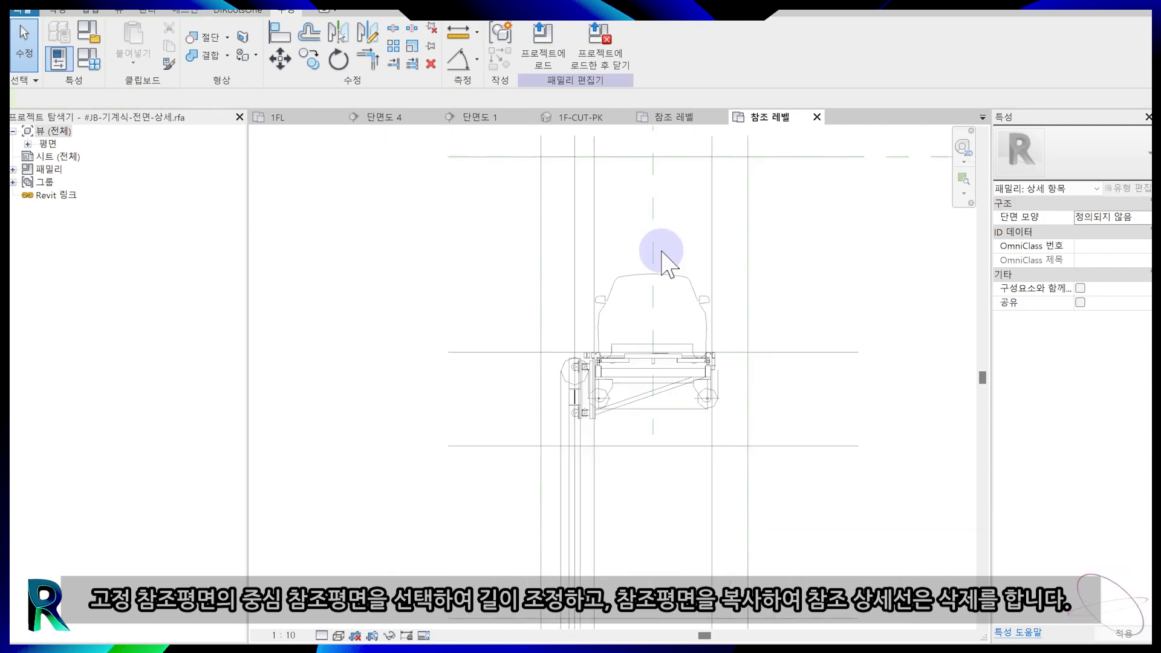
pyautogui.scroll(-2, 662, 244)
pyautogui.scroll(-1, 733, 400)
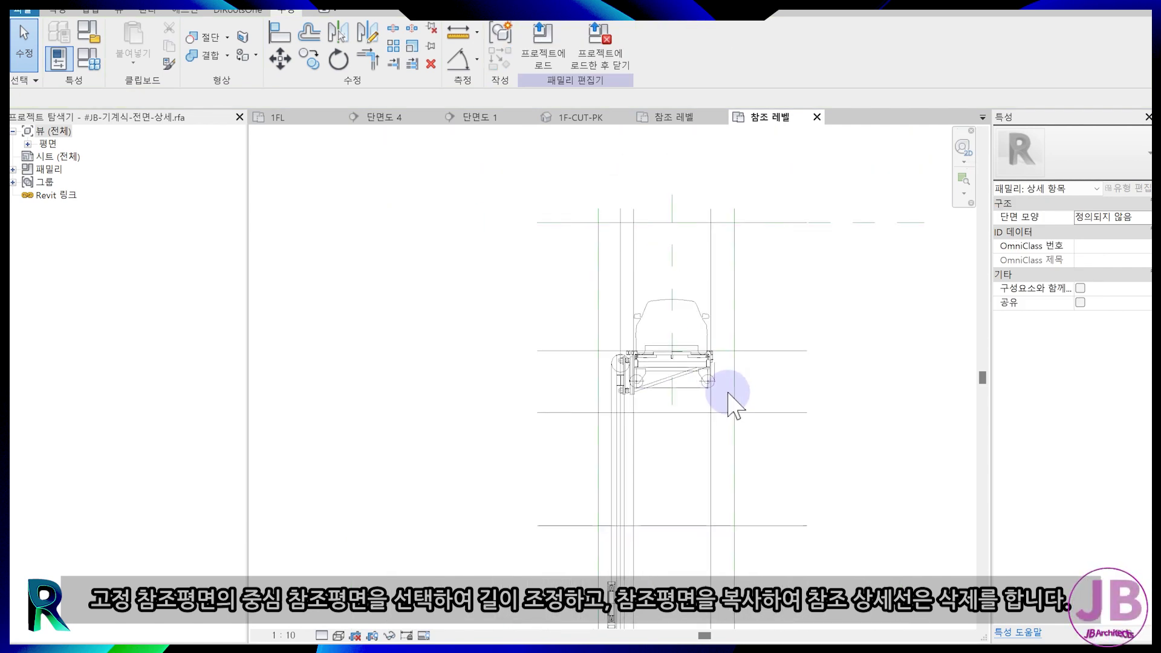
# Delete the traced detail lines at the left edge, the top height and the platform level.
pyautogui.click(597, 284)
pyautogui.press('Delete')
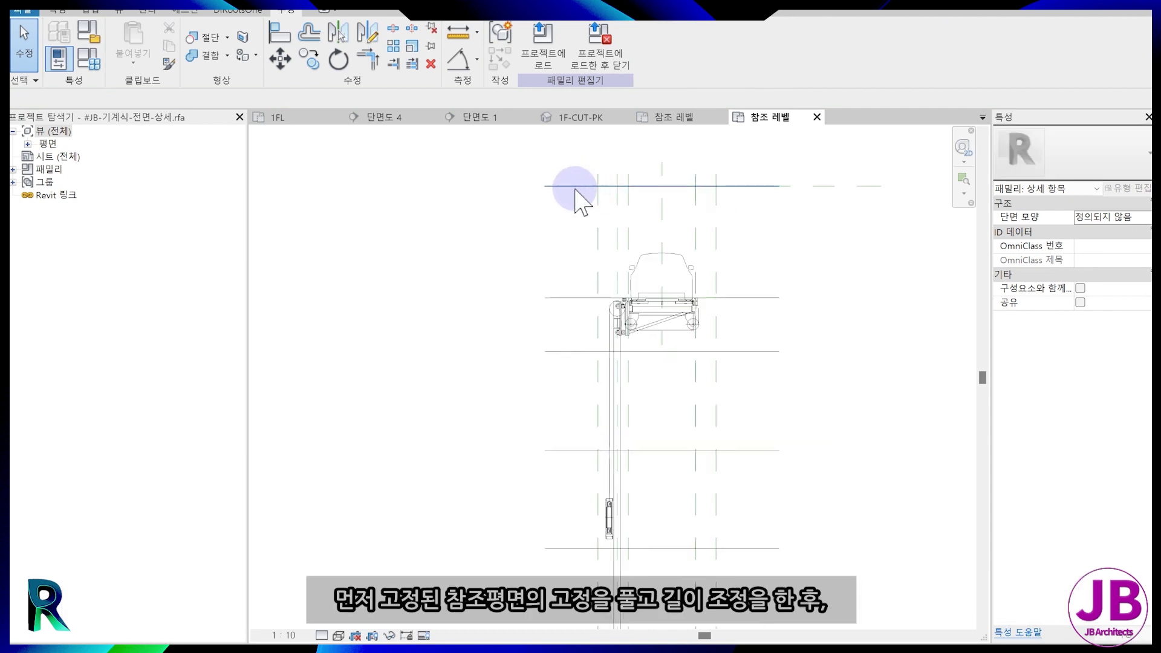
pyautogui.click(570, 188)
pyautogui.press('Delete')
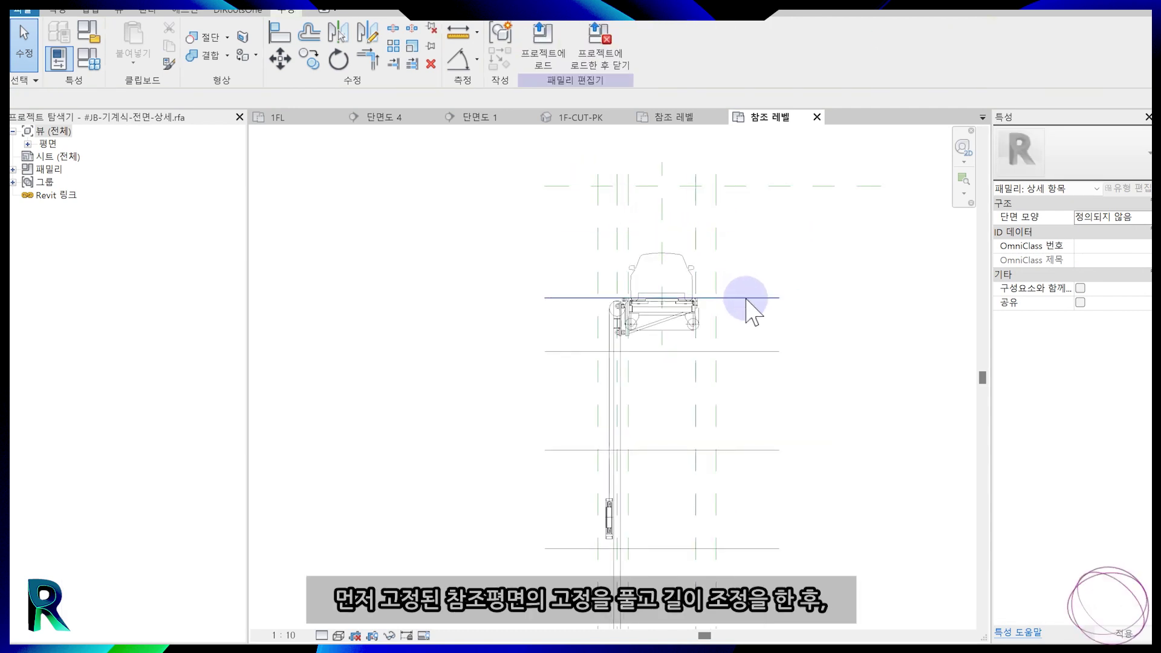
pyautogui.click(745, 298)
pyautogui.press('Delete')
# Extend both ends of the 중심(앞/뒤) reference plane beyond the outer vertical reference planes.
pyautogui.click(687, 279)
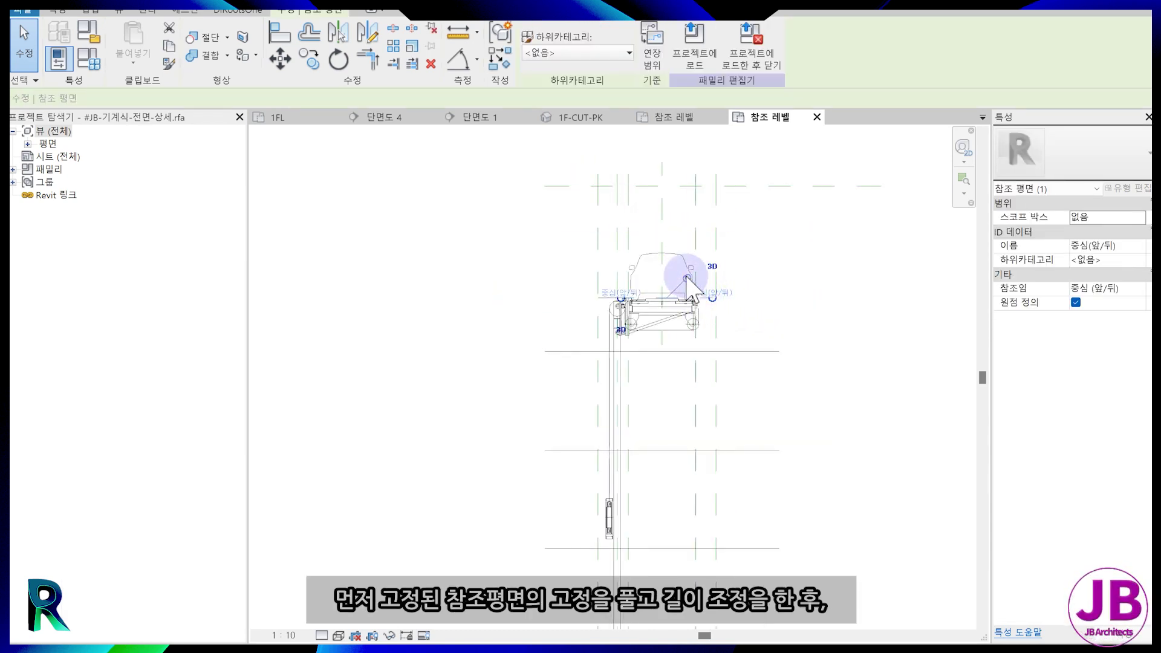
pyautogui.scroll(5, 717, 302)
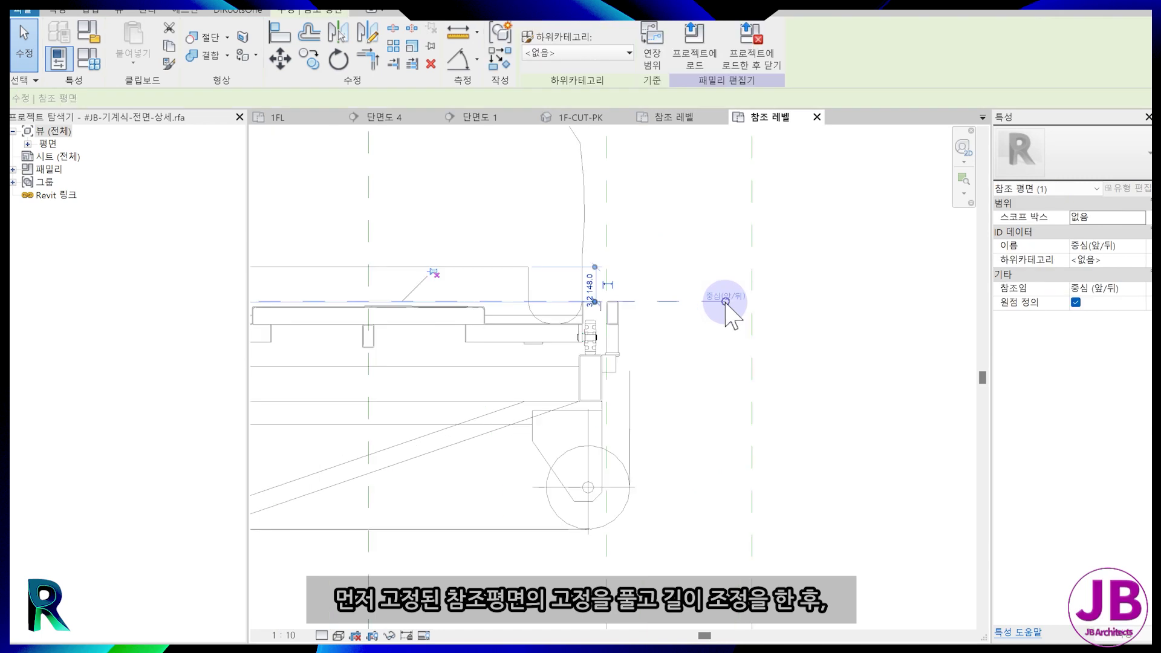
pyautogui.moveTo(913, 342); pyautogui.dragTo(690, 264, button='middle')
pyautogui.scroll(-4, 692, 272)
pyautogui.moveTo(672, 246); pyautogui.dragTo(878, 251)
pyautogui.moveTo(413, 247); pyautogui.dragTo(283, 240)
pyautogui.moveTo(332, 252); pyautogui.dragTo(532, 239, button='middle')
pyautogui.moveTo(492, 233); pyautogui.dragTo(321, 237)
pyautogui.click(392, 266)
# Delete the horizontal detail line directly below the elevator platform.
pyautogui.scroll(-3, 402, 314)
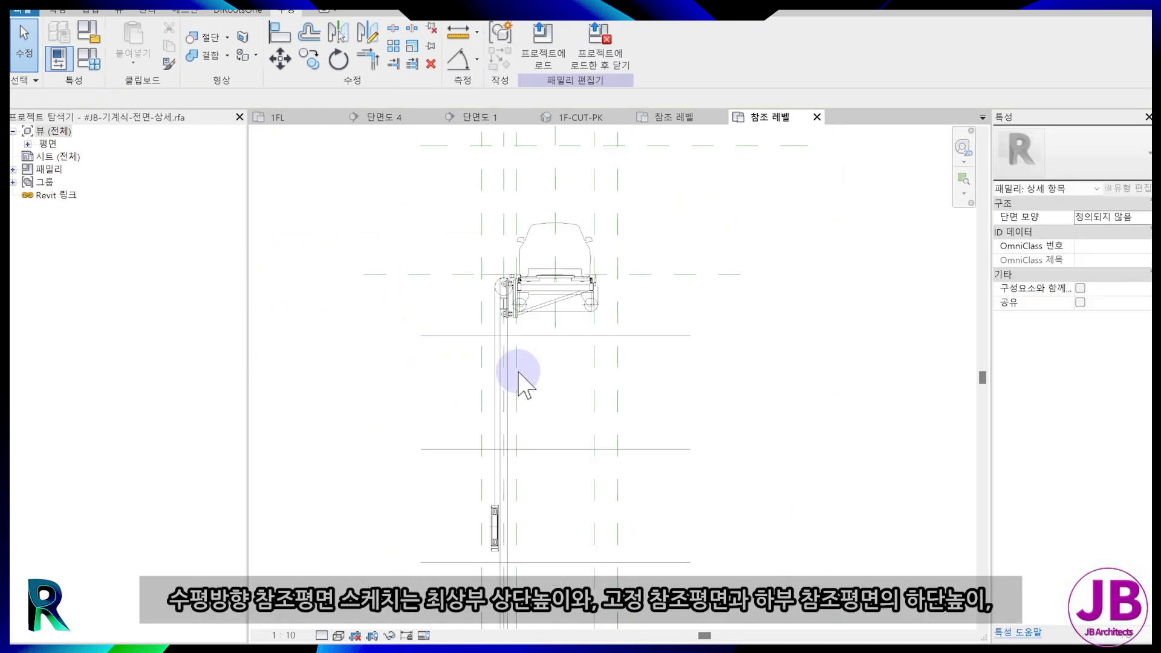
pyautogui.click(678, 332)
pyautogui.scroll(-3, 715, 351)
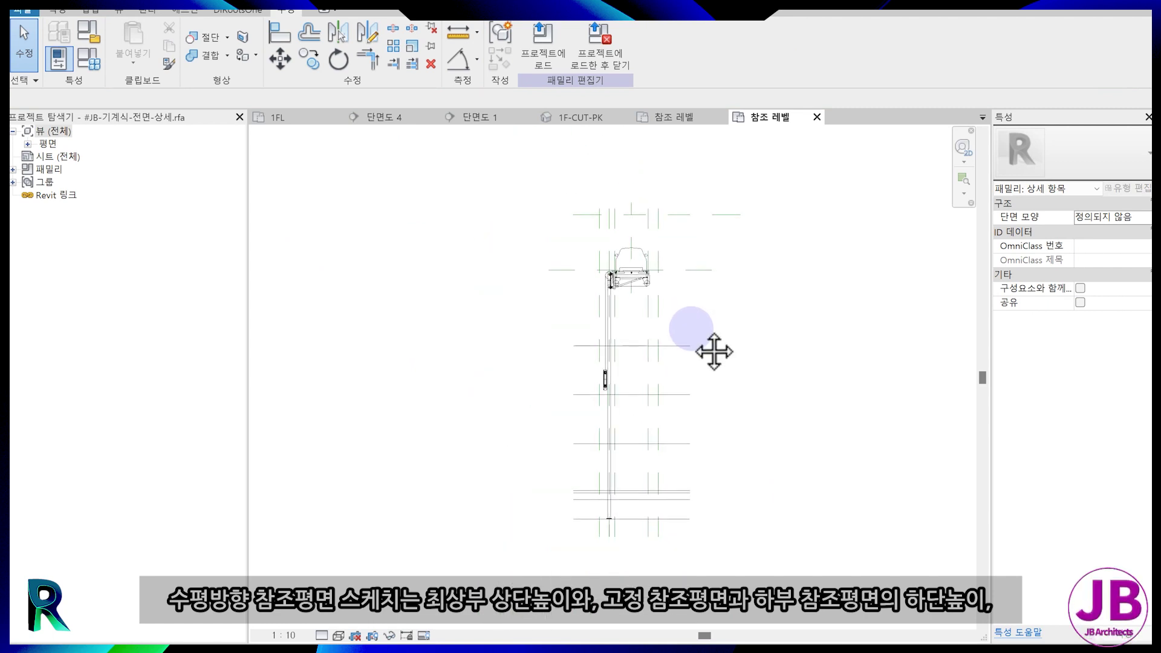
# Adjust the ends of the top horizontal reference plane so it spans evenly beyond the elevator's width.
pyautogui.click(576, 215)
pyautogui.click(726, 207)
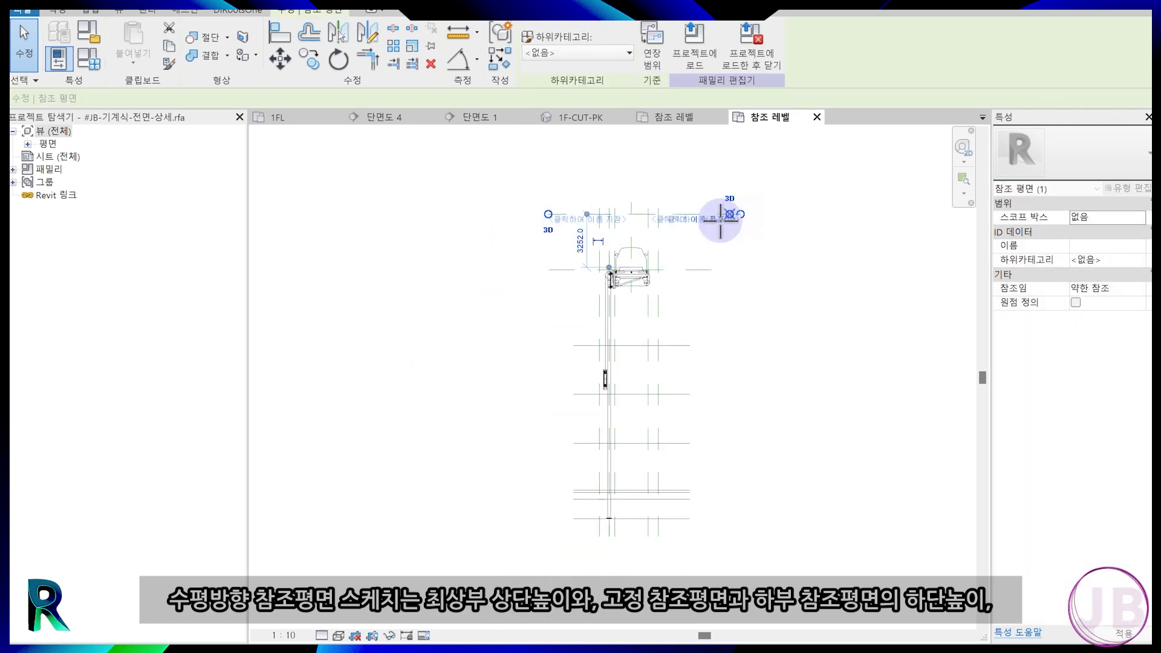
pyautogui.scroll(2, 665, 252)
# Copy the 중심(앞/뒤) reference plane down onto the lowest horizontal detail line.
pyautogui.click(735, 306)
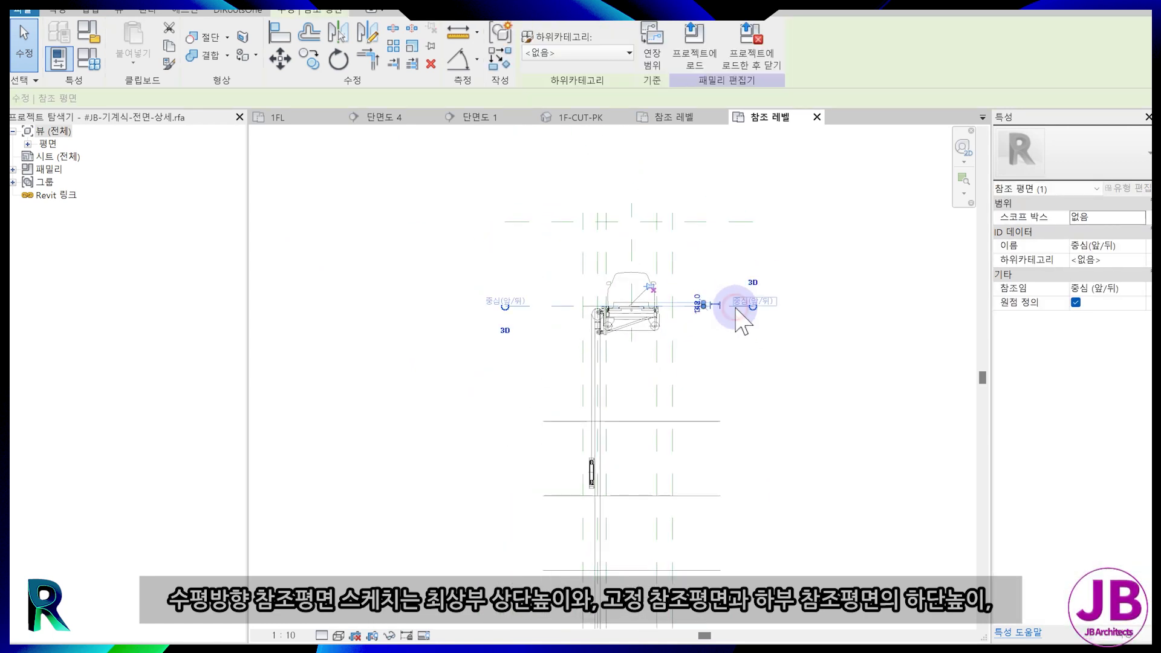
pyautogui.moveTo(725, 304); pyautogui.dragTo(726, 205, button='middle')
pyautogui.press('c')
pyautogui.press('o')
pyautogui.click(689, 205)
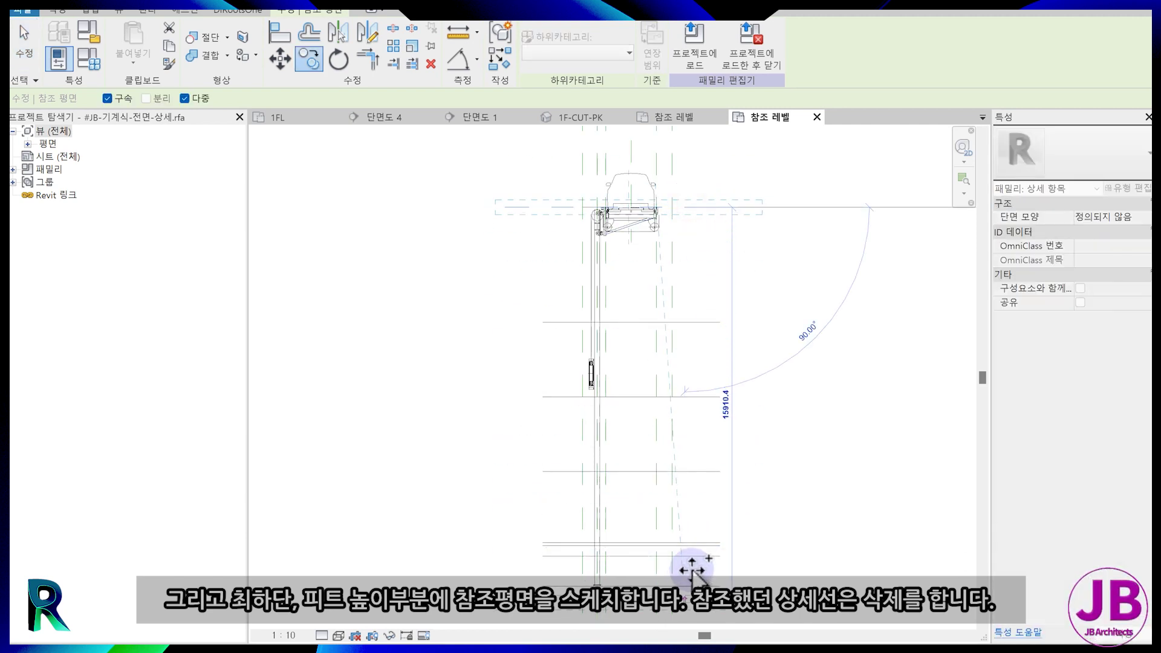
pyautogui.click(688, 583)
pyautogui.press('Escape')
pyautogui.moveTo(714, 575); pyautogui.dragTo(749, 422, button='middle')
pyautogui.press('Escape')
# Delete the lowest horizontal detail line beneath the copied reference plane.
pyautogui.scroll(4, 615, 448)
pyautogui.click(552, 385)
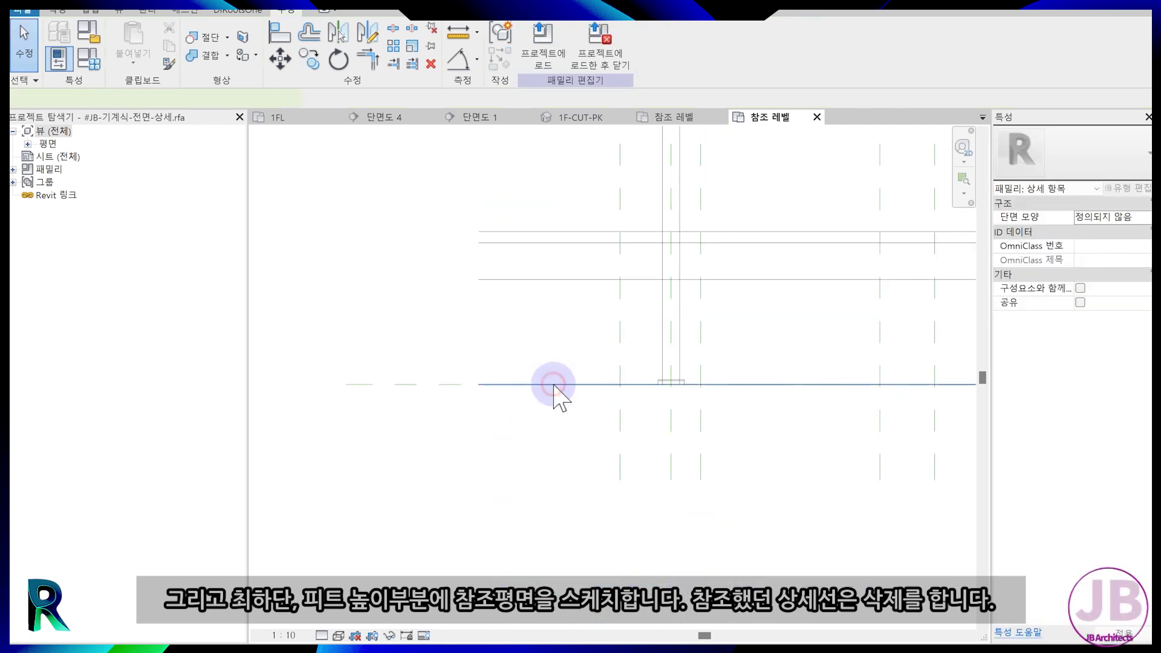
pyautogui.press('Delete')
# Copy the lowest horizontal reference plane up onto the nearest horizontal detail line above it.
pyautogui.scroll(-2, 559, 428)
pyautogui.click(698, 399)
pyautogui.press('c')
pyautogui.press('o')
pyautogui.click(700, 399)
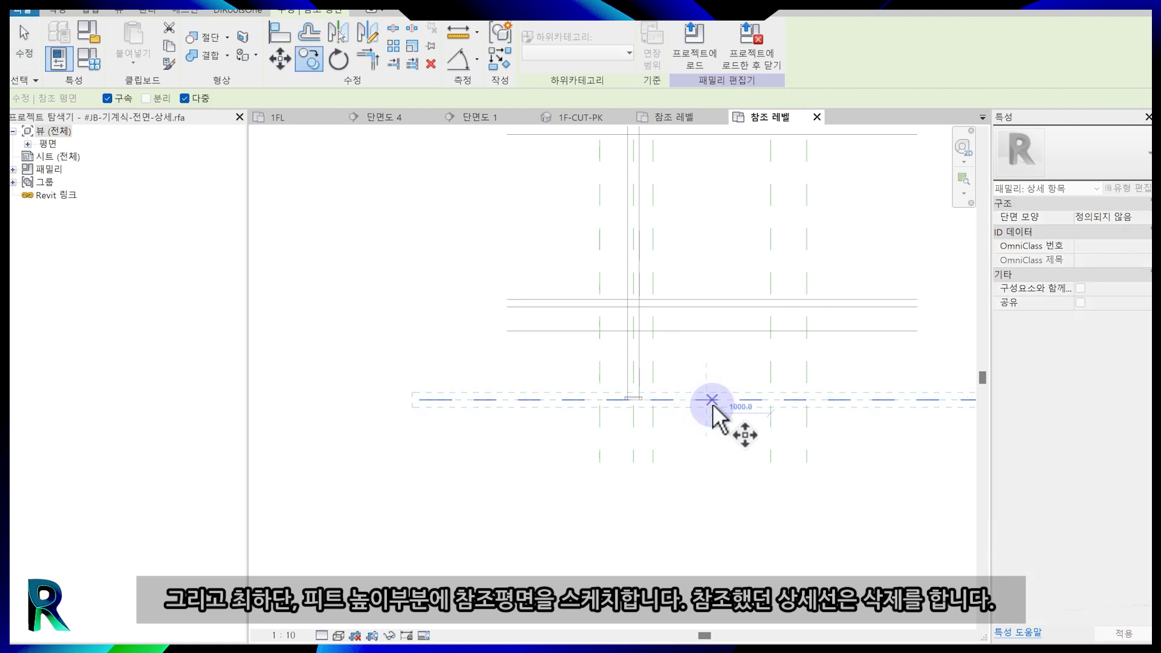
pyautogui.click(716, 331)
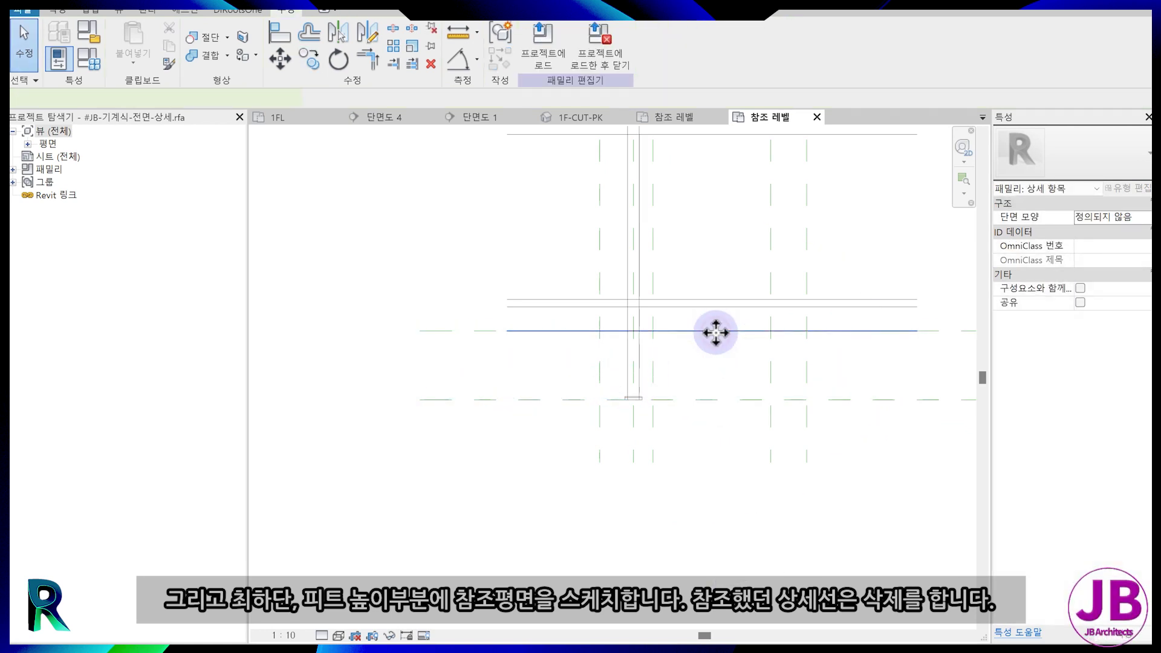
pyautogui.press('Escape')
# Add a chain of aligned dimensions across the four horizontal reference planes, placed beside the elevator.
pyautogui.scroll(-3, 669, 445)
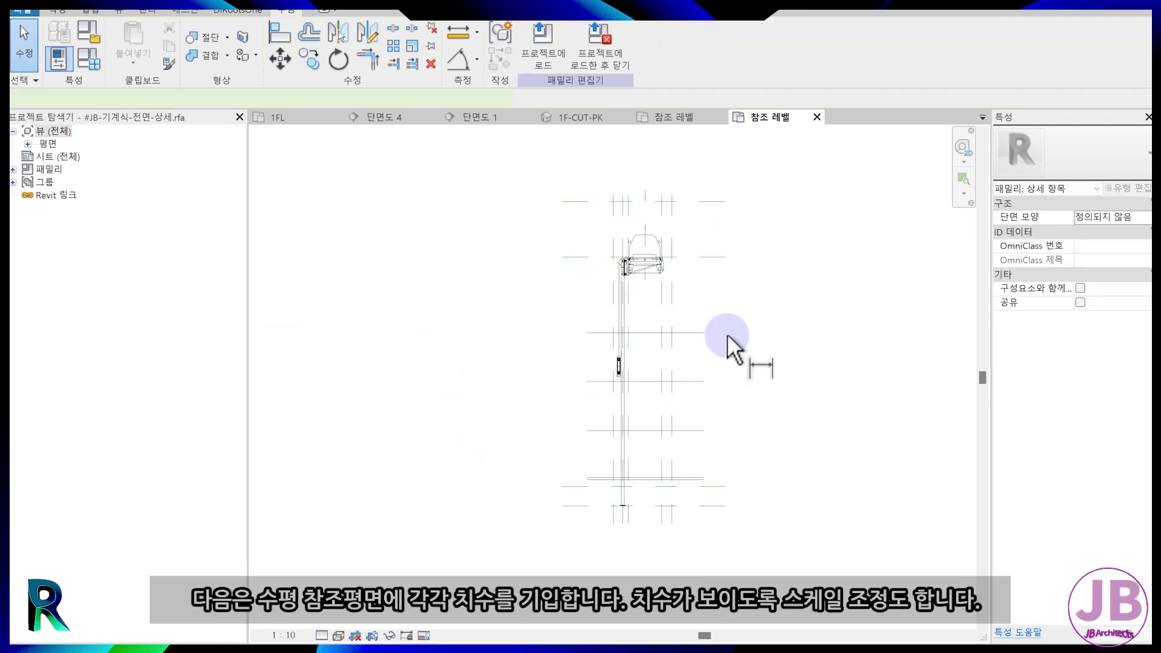
pyautogui.press('d')
pyautogui.press('i')
pyautogui.click(713, 256)
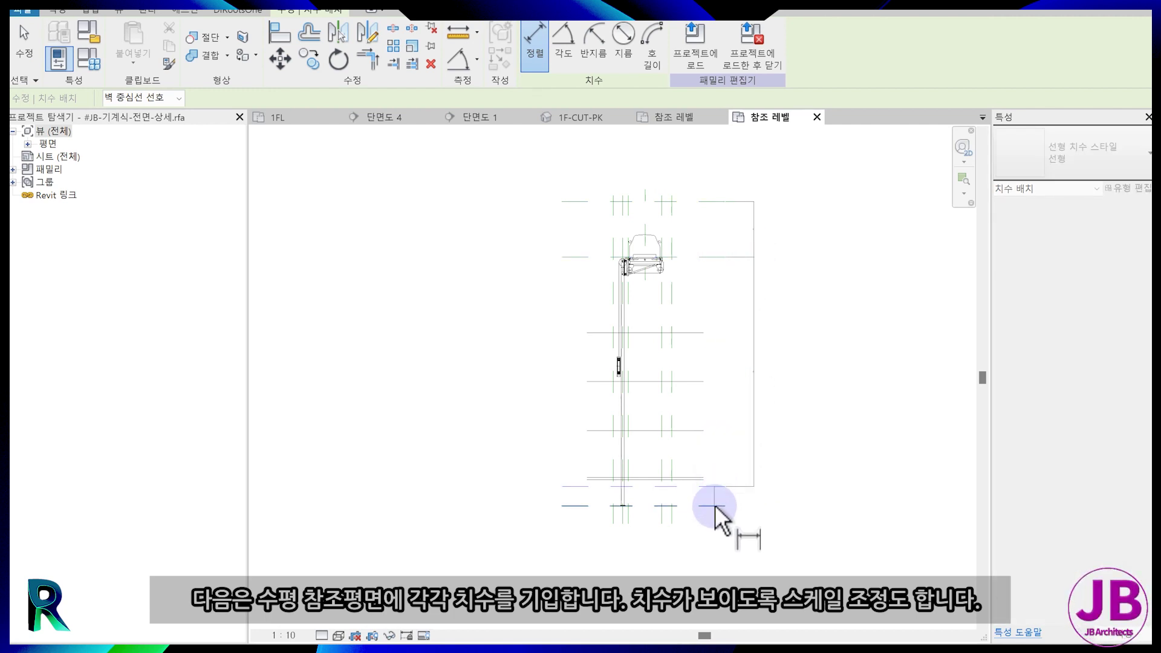
pyautogui.press('Escape')
pyautogui.press('Escape')
# Set the view scale to 1:100 so the dimension text is readable.
pyautogui.click(283, 634)
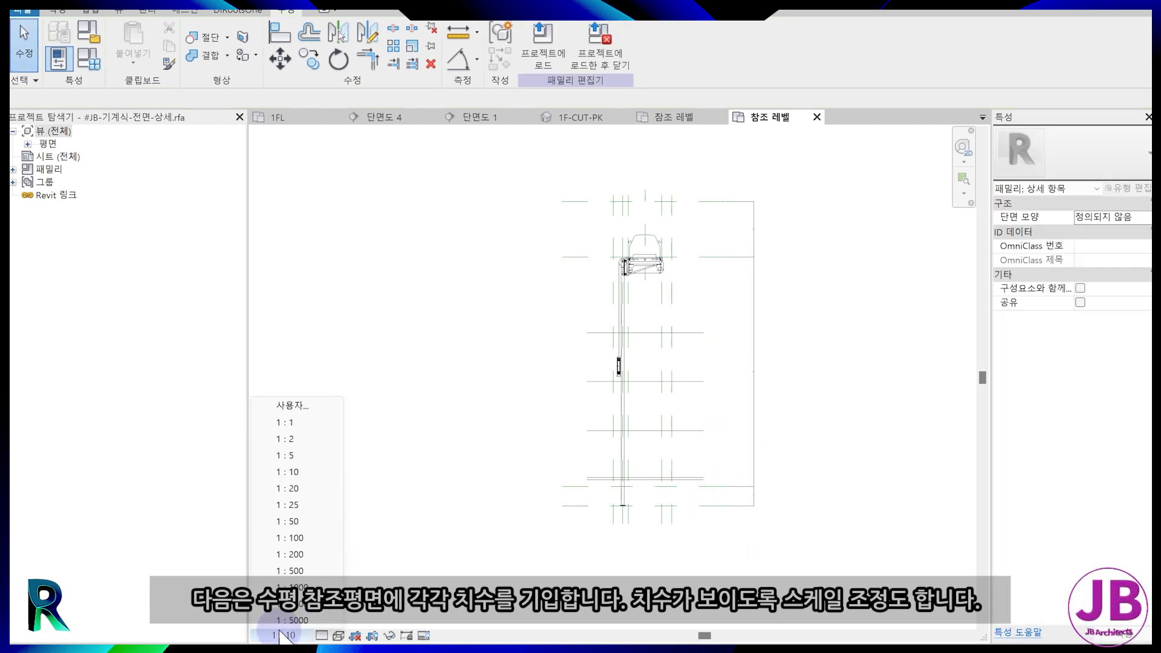
pyautogui.click(299, 543)
pyautogui.scroll(3, 791, 447)
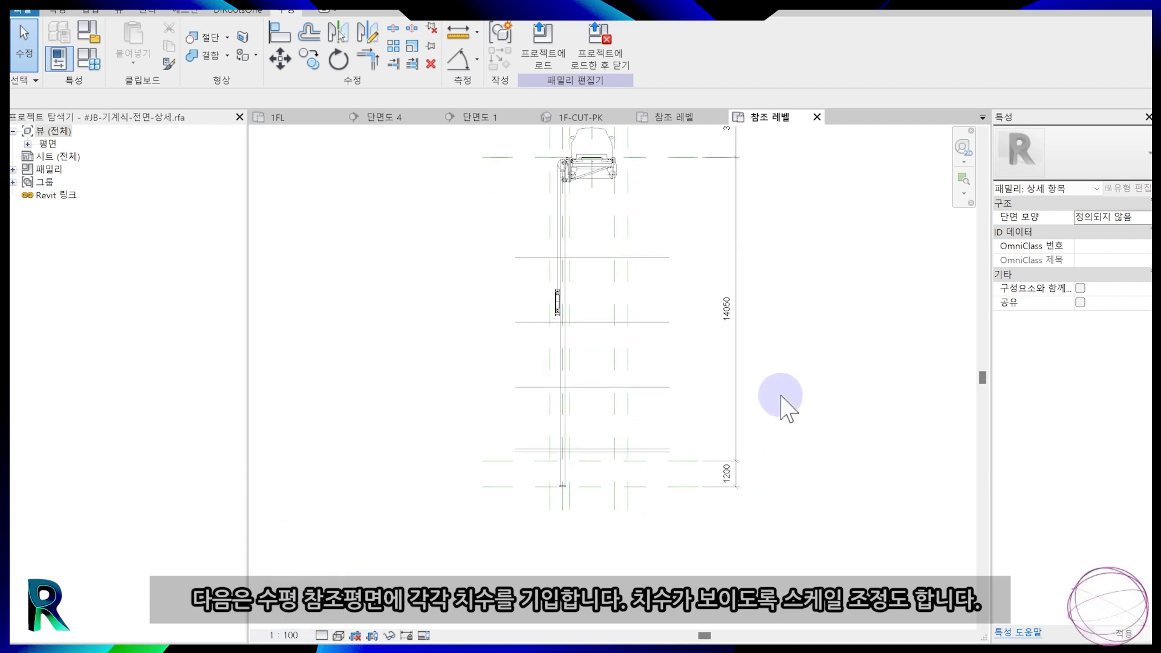
# Delete the leftover horizontal detail lines between the platform plane and the pit planes.
pyautogui.scroll(3, 651, 439)
pyautogui.click(651, 456)
pyautogui.press('Delete')
pyautogui.moveTo(681, 429); pyautogui.dragTo(642, 147)
pyautogui.press('Delete')
pyautogui.scroll(-3, 695, 290)
pyautogui.moveTo(698, 288); pyautogui.dragTo(695, 394, button='middle')
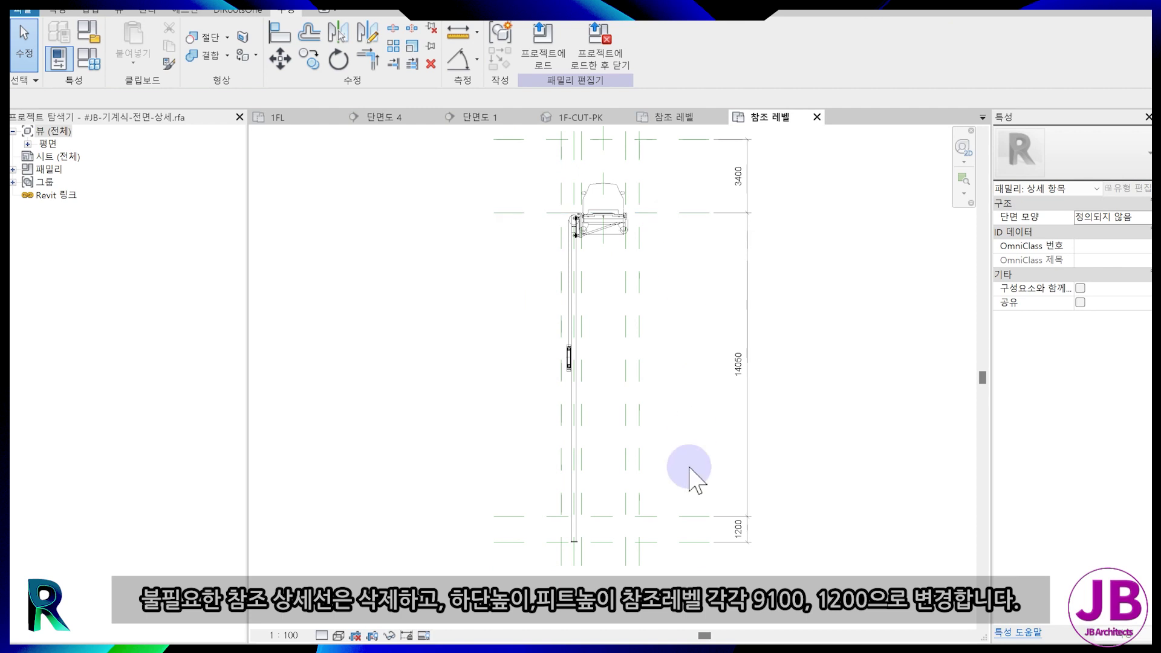
# Move the two lower horizontal reference planes by setting the lower height to 9100 and the pit height to 1200.
pyautogui.click(680, 515)
pyautogui.click(747, 366)
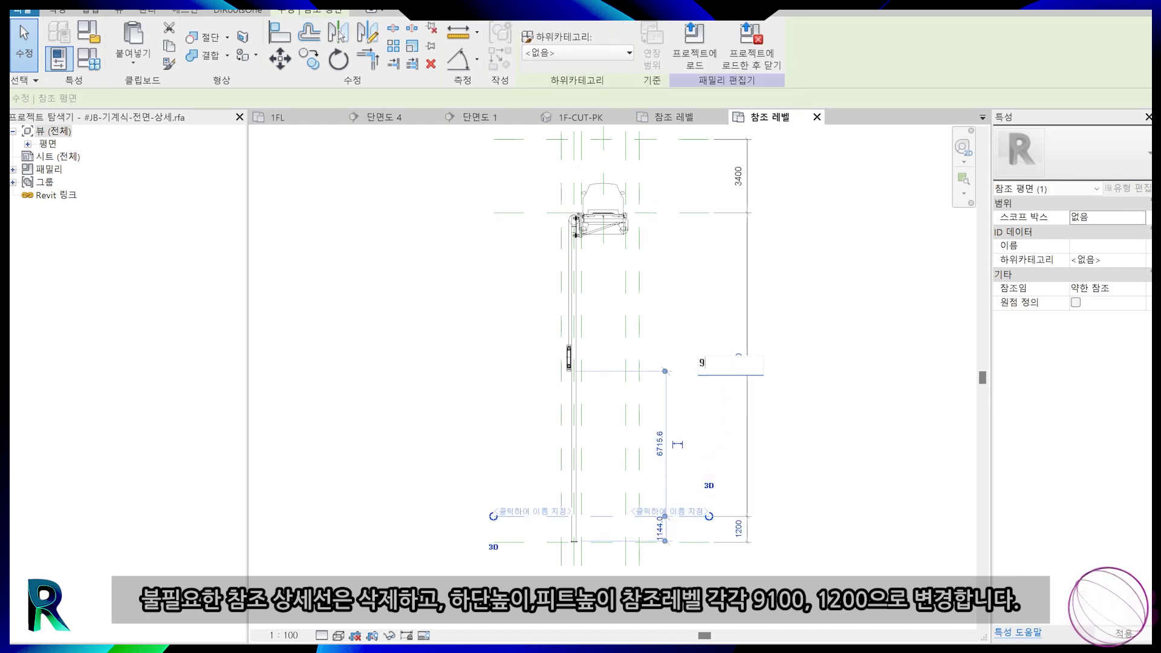
pyautogui.click(746, 375)
pyautogui.click(738, 480)
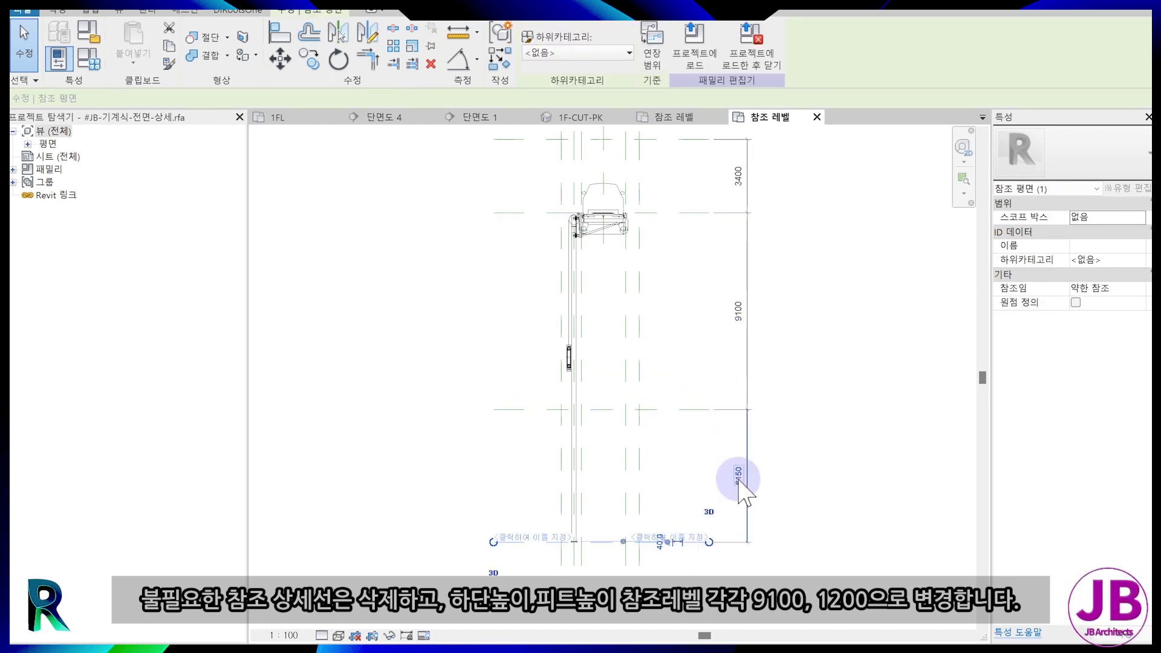
pyautogui.write('1200')
pyautogui.press('Return')
pyautogui.press('Escape')
pyautogui.moveTo(697, 484); pyautogui.dragTo(708, 483, button='middle')
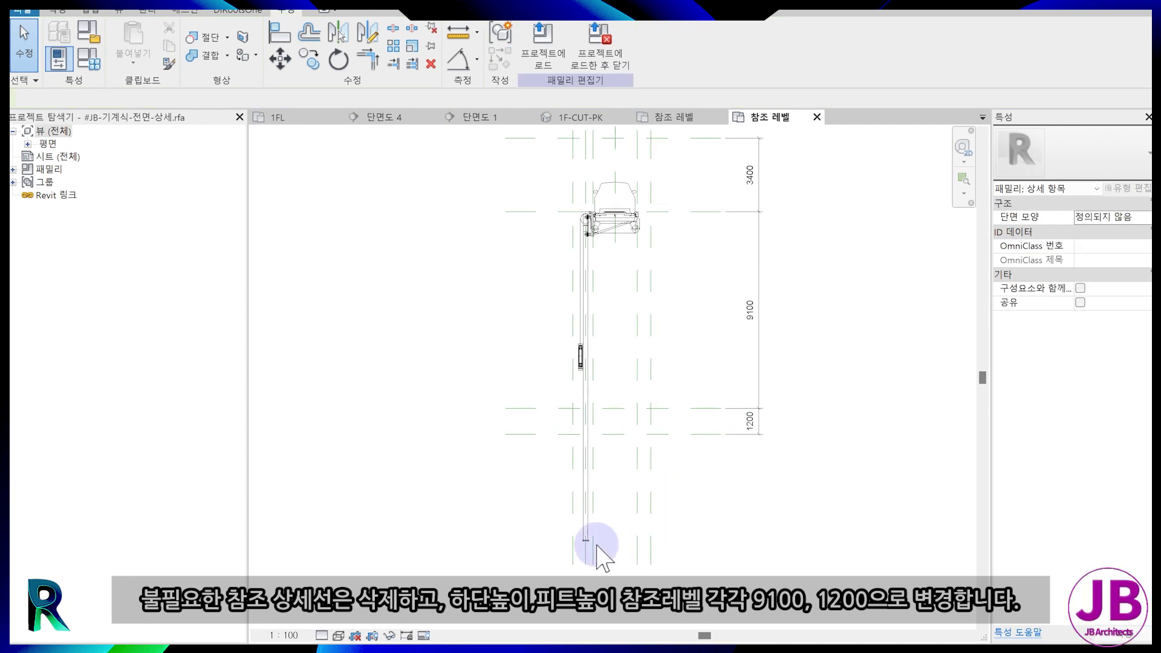
# Move the base plate detail lines at the foot of the guide rail up onto the lowest horizontal reference plane.
pyautogui.scroll(3, 586, 543)
pyautogui.moveTo(507, 494); pyautogui.dragTo(685, 546)
pyautogui.press('Escape')
pyautogui.scroll(3, 579, 547)
pyautogui.moveTo(516, 441); pyautogui.dragTo(652, 492)
pyautogui.moveTo(598, 475); pyautogui.dragTo(575, 505, button='middle')
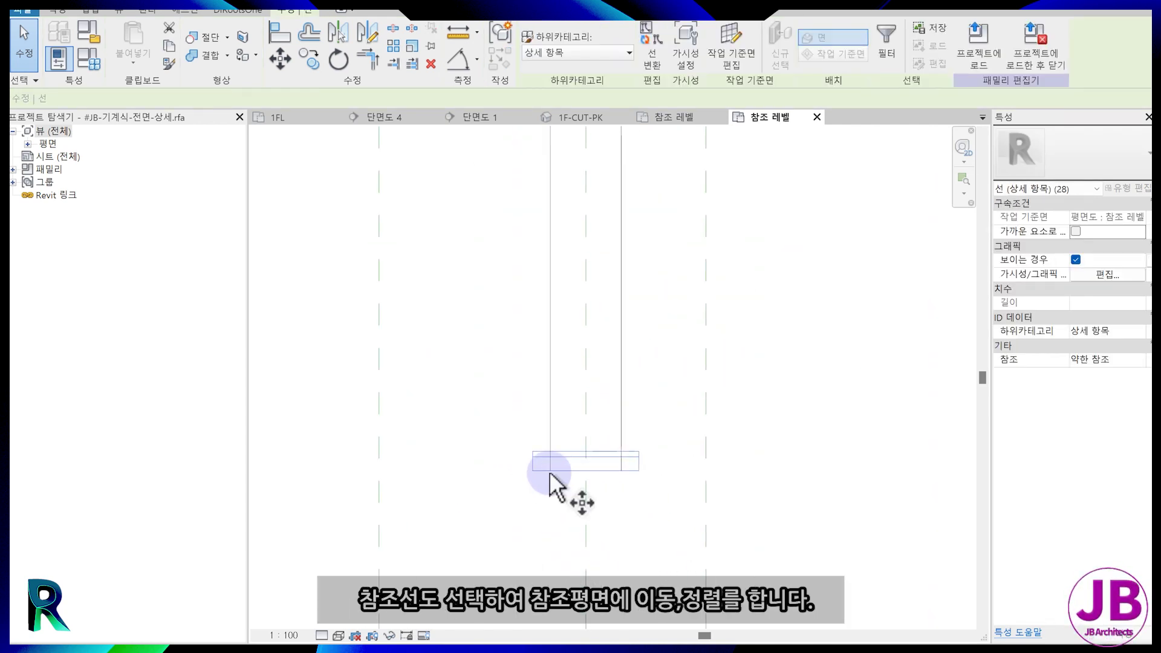
pyautogui.press('m')
pyautogui.press('v')
pyautogui.click(552, 471)
pyautogui.scroll(-3, 572, 478)
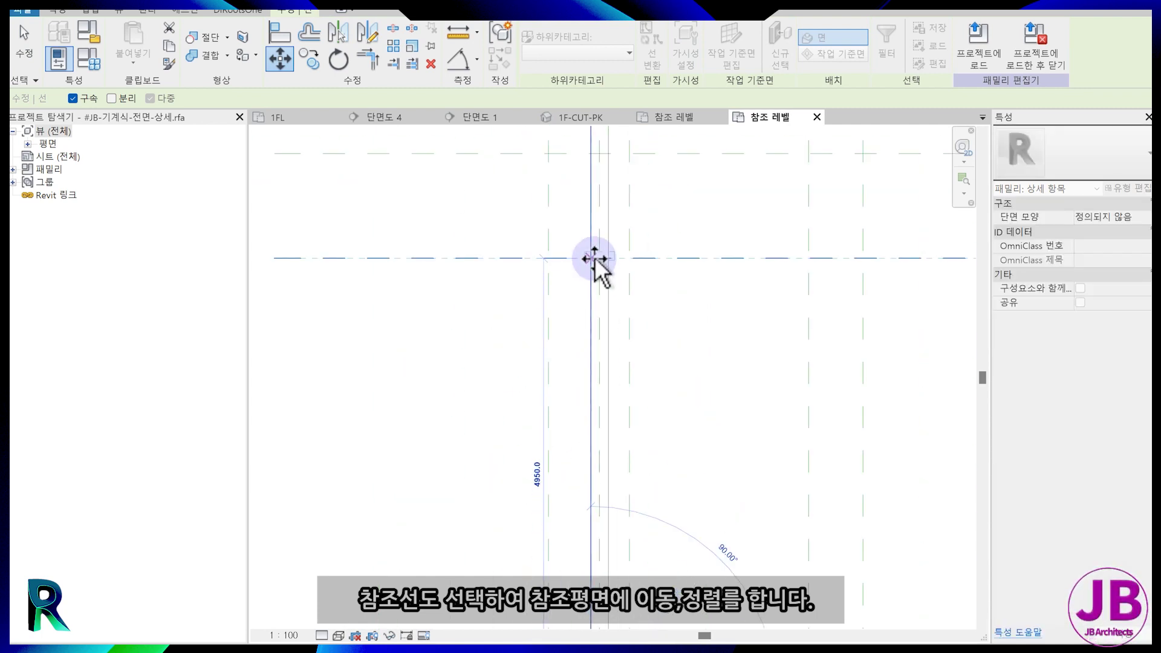
pyautogui.click(598, 279)
pyautogui.press('Escape')
# Align the foot of the guide rail's detail lines to the lowest horizontal reference plane.
pyautogui.scroll(2, 589, 337)
pyautogui.press('a')
pyautogui.press('l')
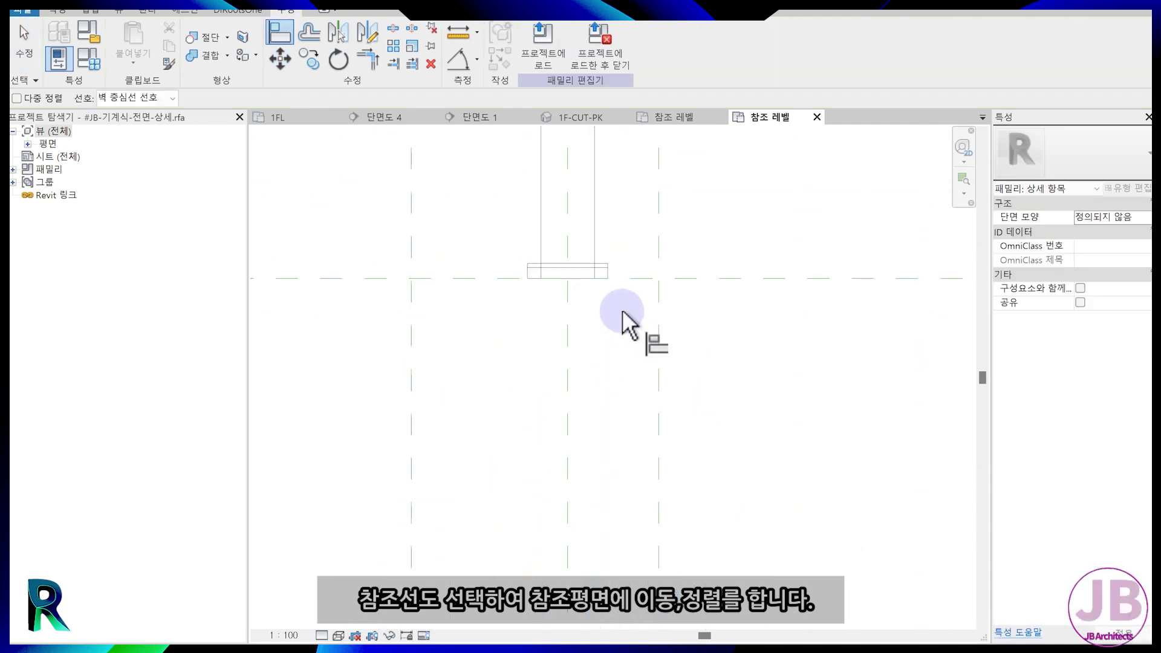
pyautogui.scroll(2, 581, 283)
pyautogui.click(581, 277)
pyautogui.scroll(-3, 599, 425)
pyautogui.scroll(-7, 588, 411)
pyautogui.press('Escape')
# Move the counterweight detail on the guide rail up closer to the platform.
pyautogui.scroll(2, 607, 168)
pyautogui.moveTo(453, 235); pyautogui.dragTo(569, 389)
pyautogui.click(473, 263)
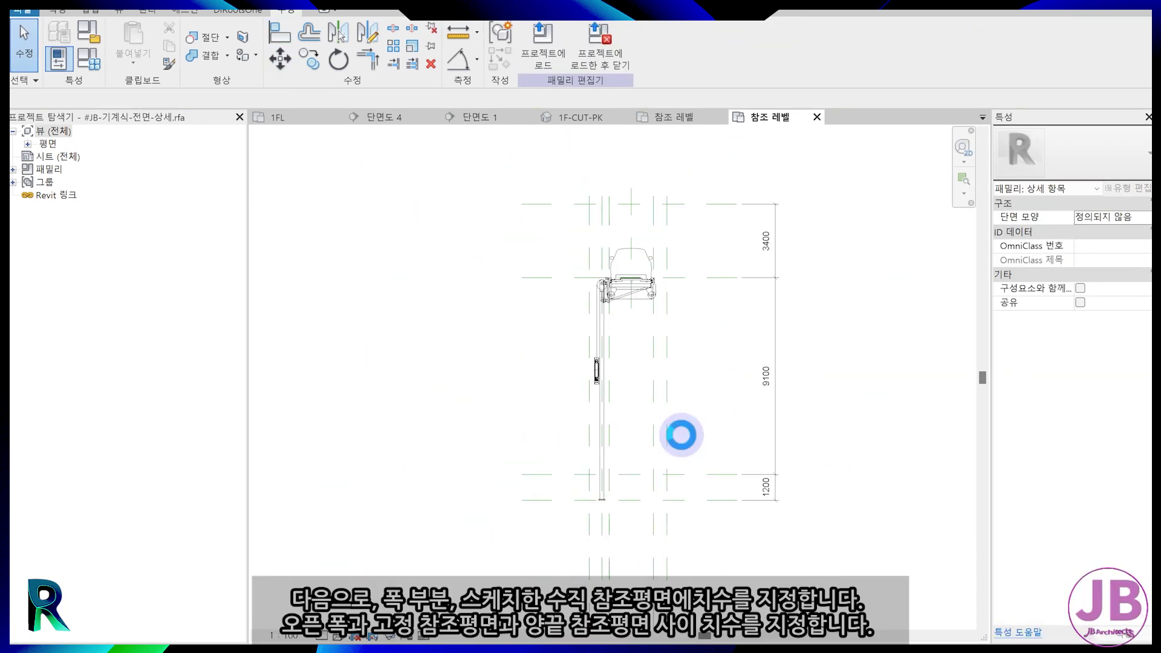
# Dimension the overall width between the outer vertical reference planes and the distances from the centre plane to each outer plane.
pyautogui.scroll(3, 681, 435)
pyautogui.press('d')
pyautogui.press('i')
pyautogui.click(532, 327)
pyautogui.click(688, 321)
pyautogui.click(694, 227)
pyautogui.scroll(3, 536, 293)
pyautogui.click(531, 291)
pyautogui.click(677, 281)
pyautogui.click(638, 244)
pyautogui.click(677, 290)
pyautogui.click(780, 254)
pyautogui.press('Escape')
pyautogui.press('Escape')
pyautogui.scroll(-3, 656, 440)
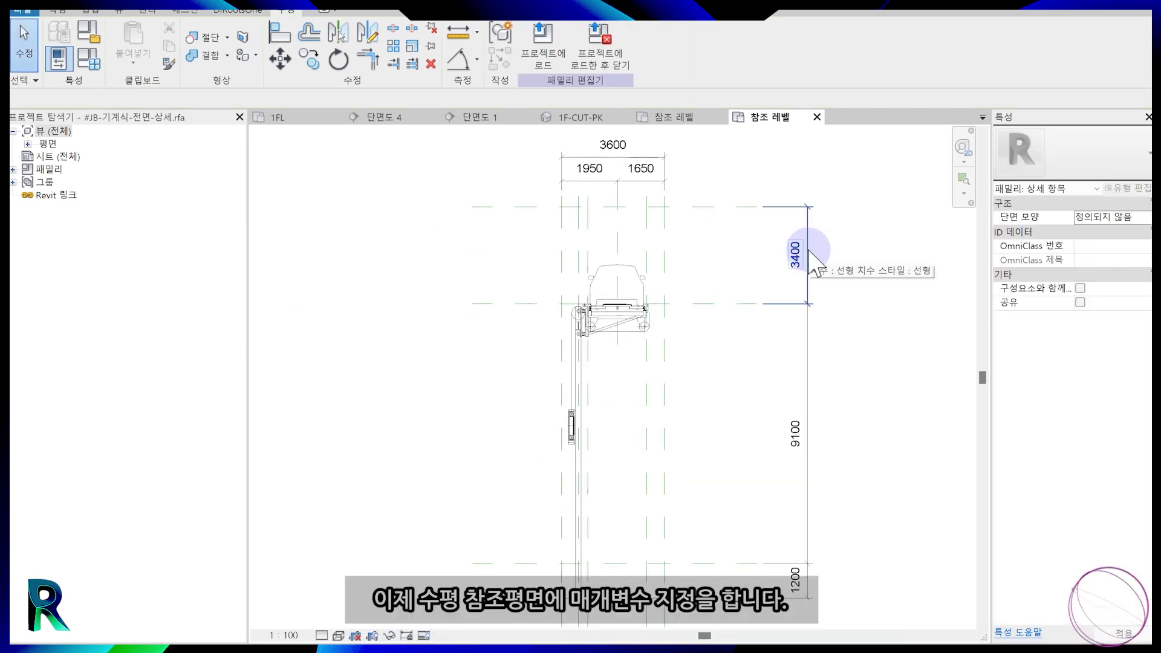
# Label the 3400 dimension of the uppermost height with a new family type parameter named PK-상부높이.
pyautogui.click(794, 266)
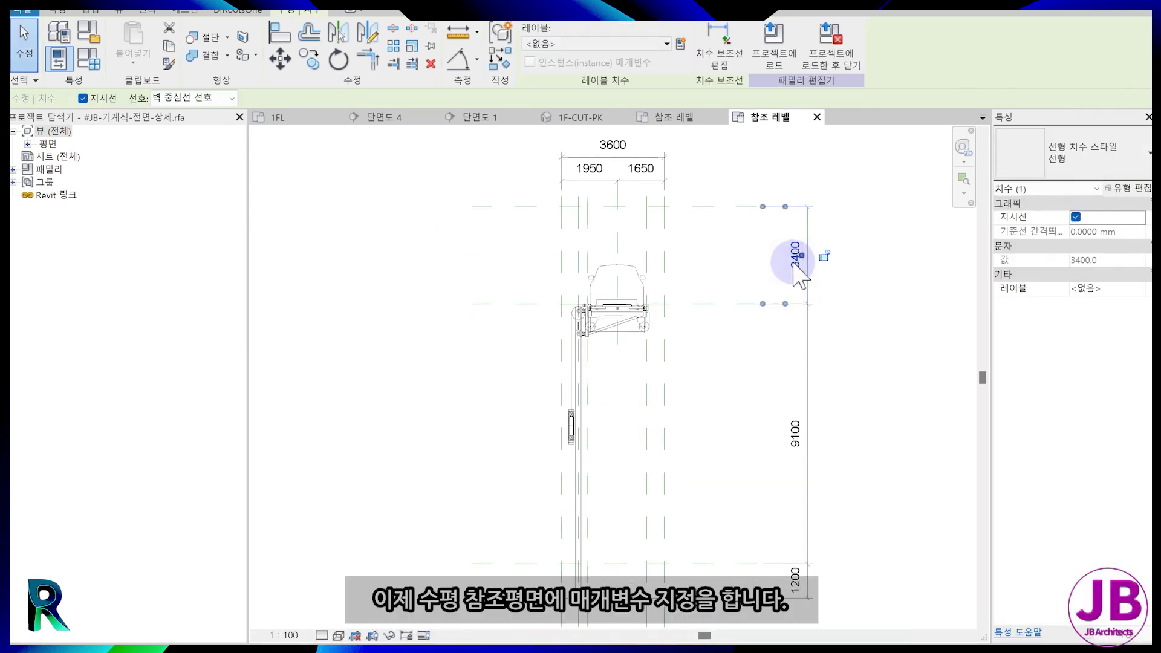
pyautogui.click(681, 43)
pyautogui.write('PK-상부높이')
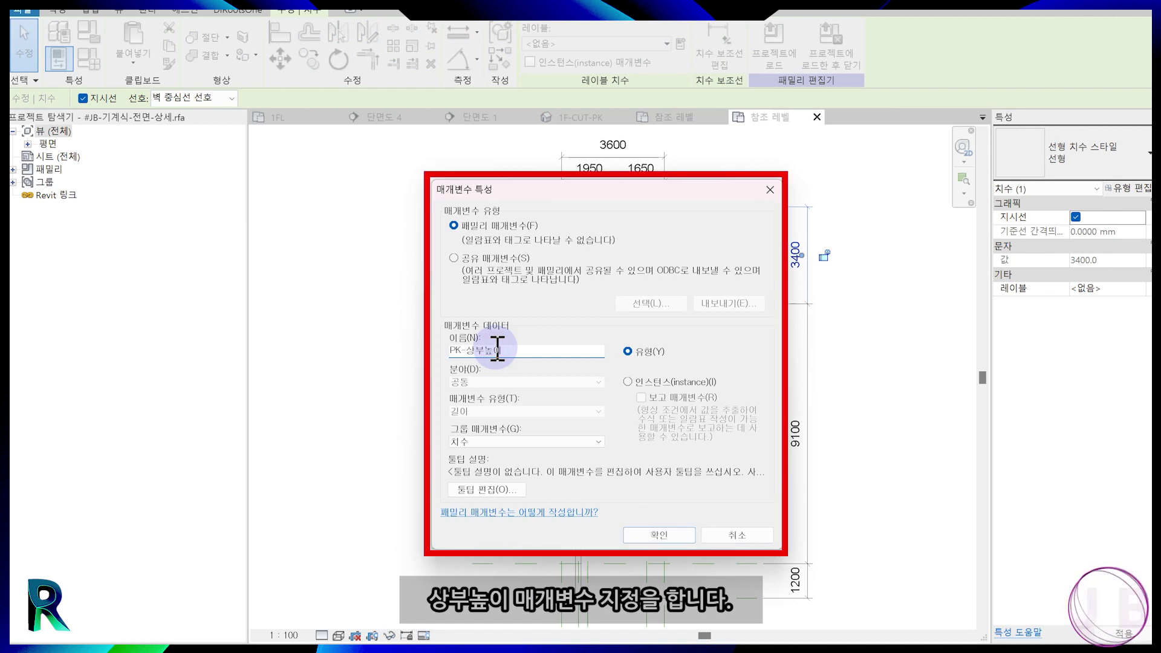
pyautogui.press('Return')
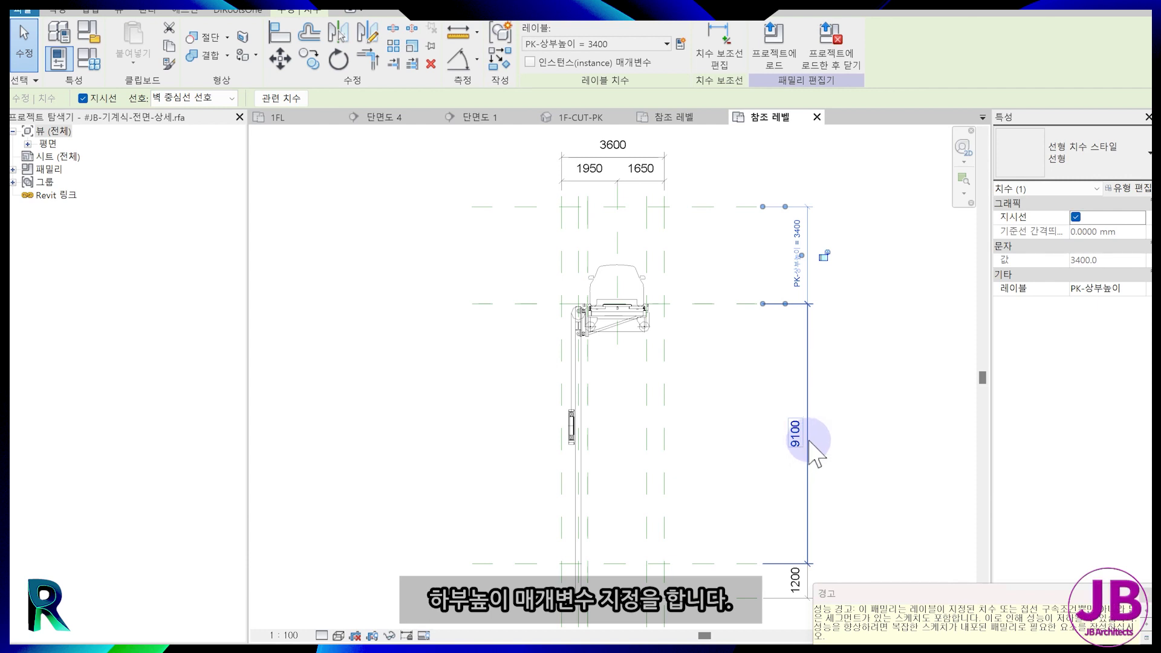
# Label the 9100 dimension of the lower height with a new family type parameter named PK-하부높이.
pyautogui.click(810, 424)
pyautogui.click(681, 44)
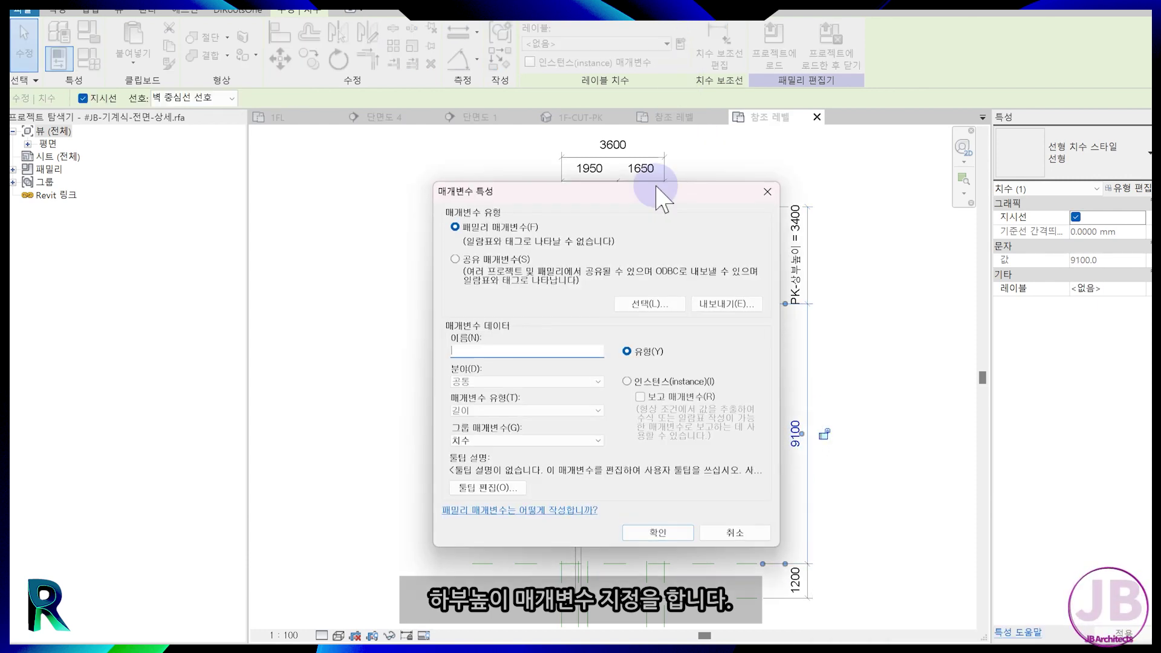
pyautogui.write('PK-하부높이')
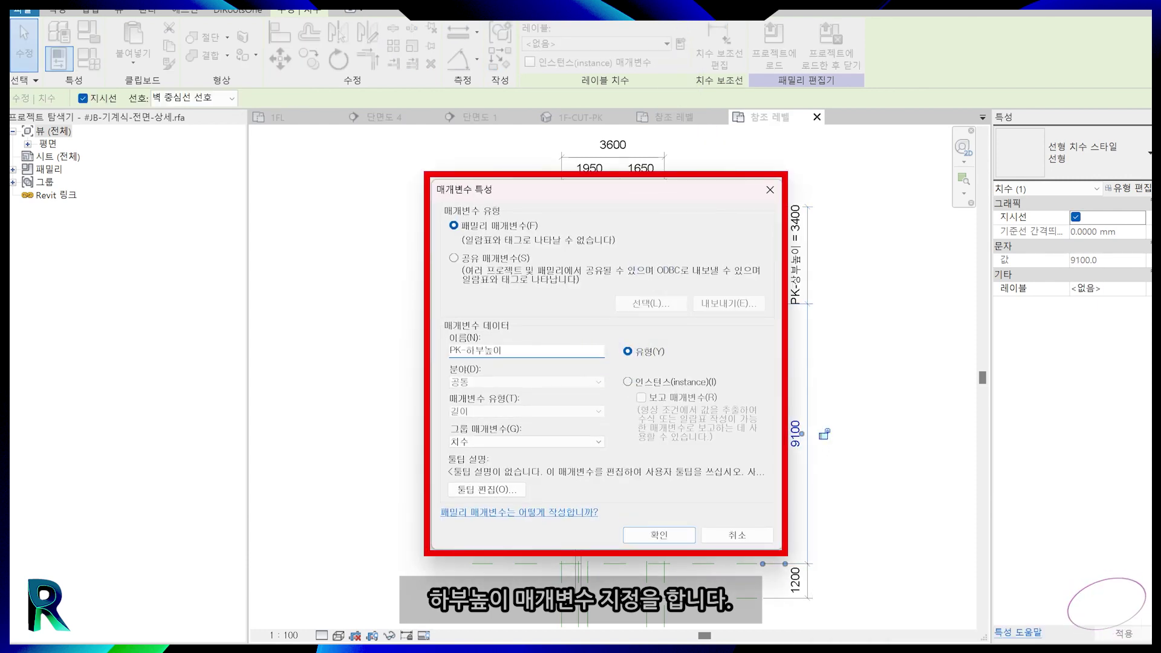
pyautogui.press('Return')
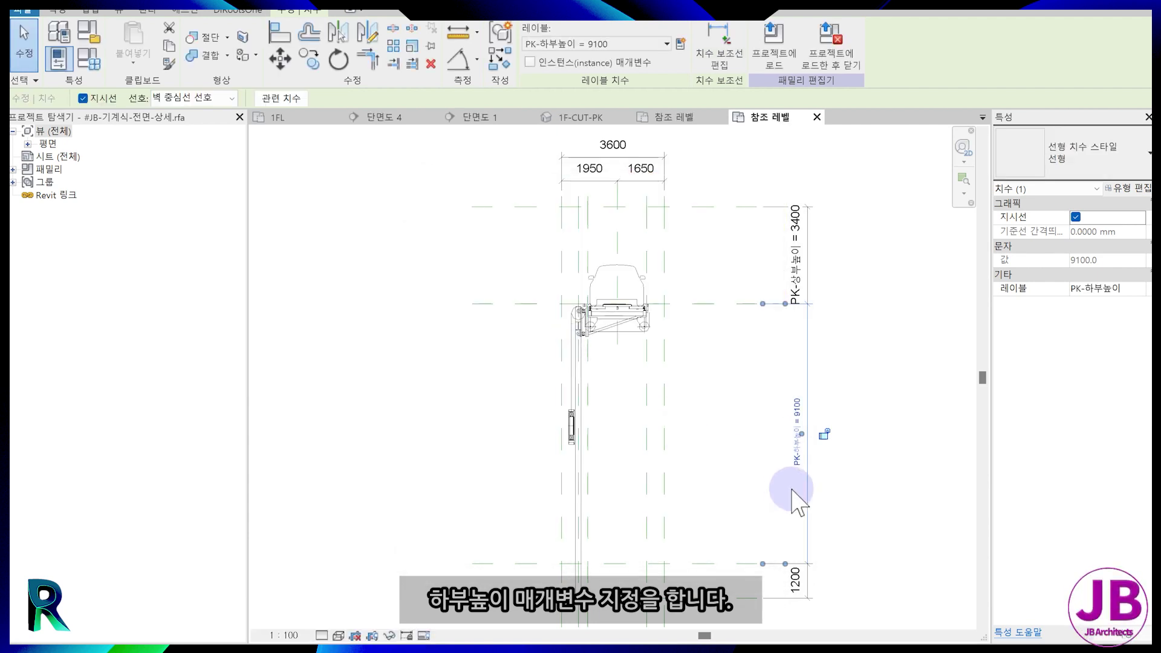
# Label the 1200 pit height dimension with a new family type parameter named PK=피트높이.
pyautogui.click(786, 559)
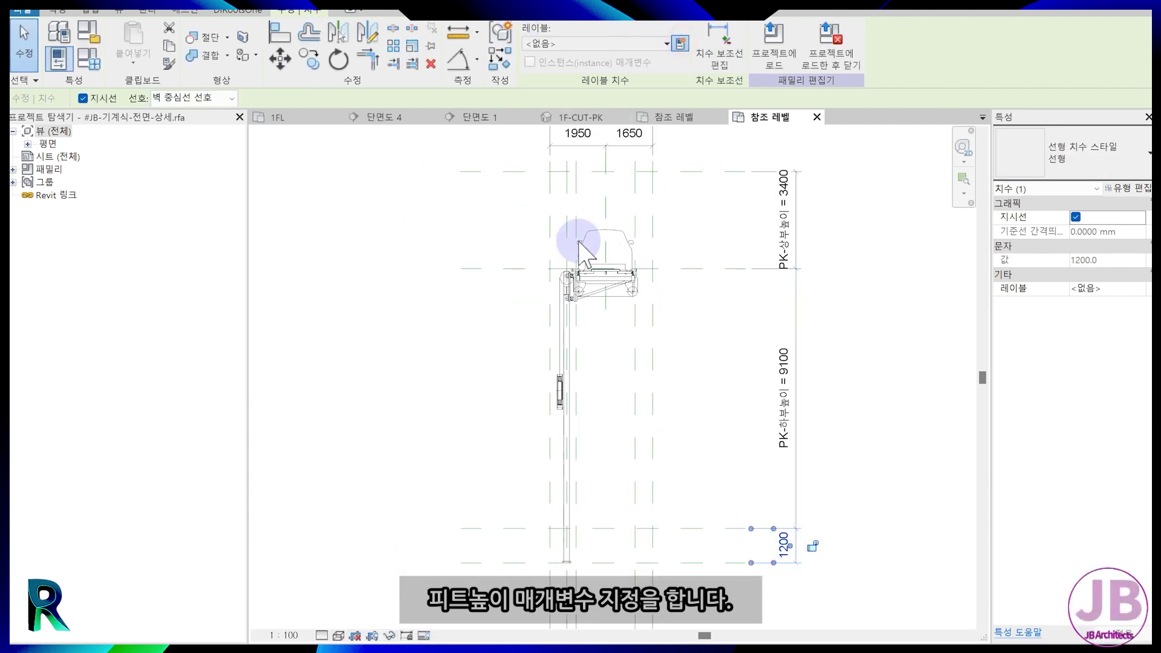
pyautogui.click(528, 350)
pyautogui.write('PK=피트높이')
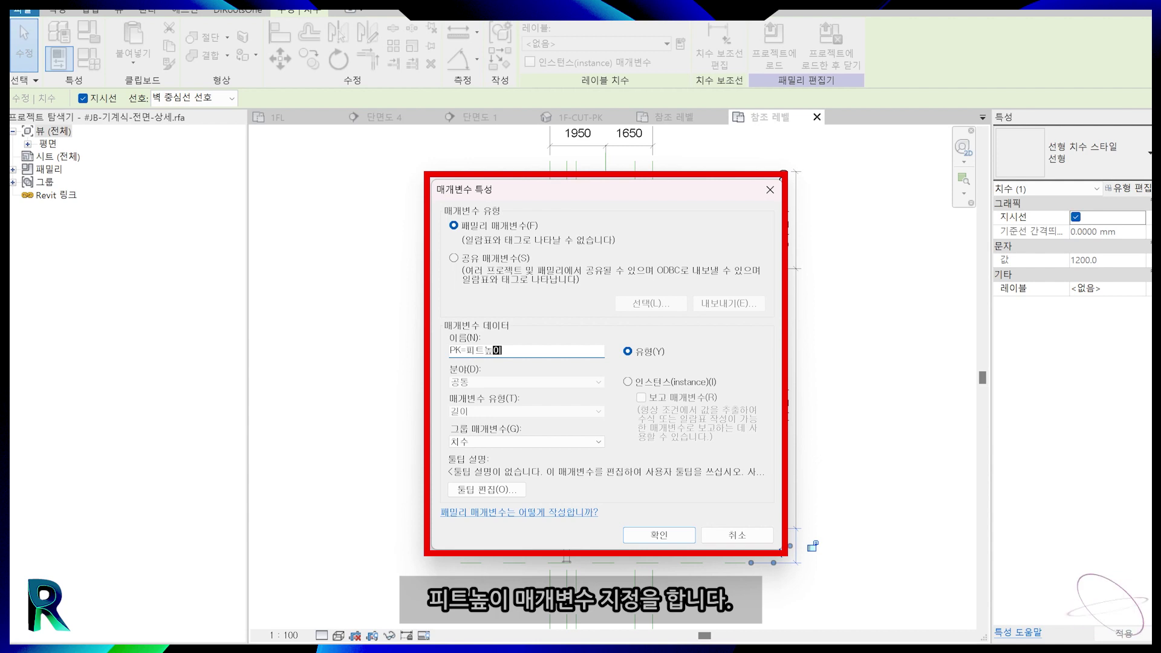
pyautogui.press('Return')
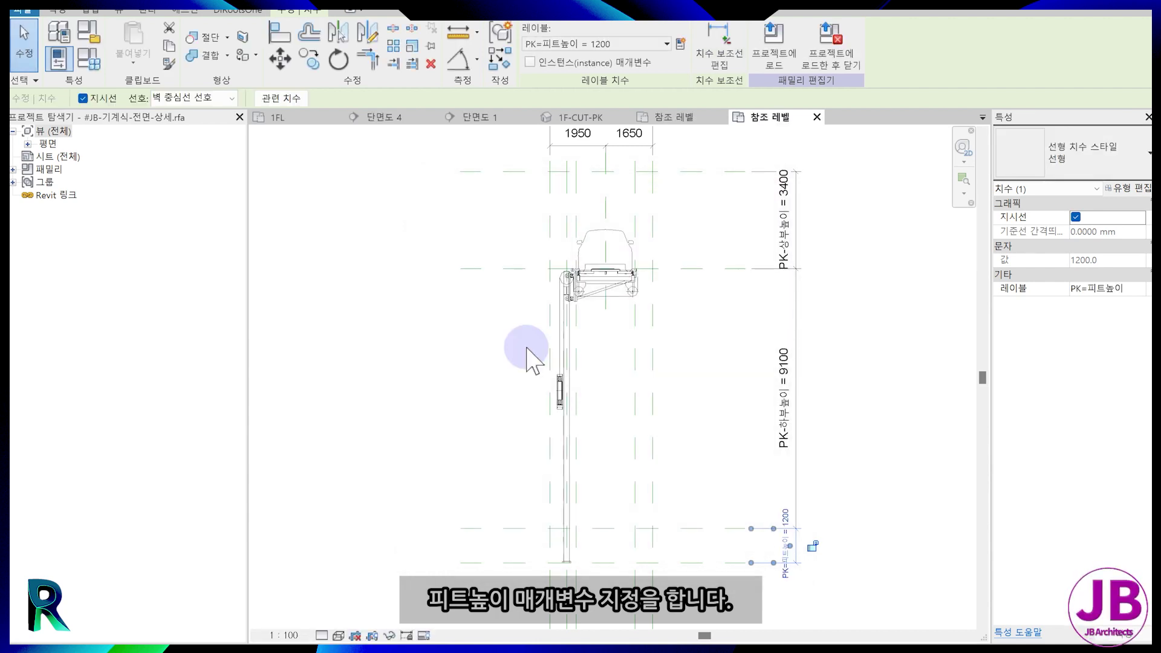
pyautogui.press('Escape')
# Label the overall width dimension with a new family type parameter named 전면폭.
pyautogui.scroll(-1, 527, 348)
pyautogui.moveTo(543, 362); pyautogui.dragTo(550, 381, button='middle')
pyautogui.click(579, 169)
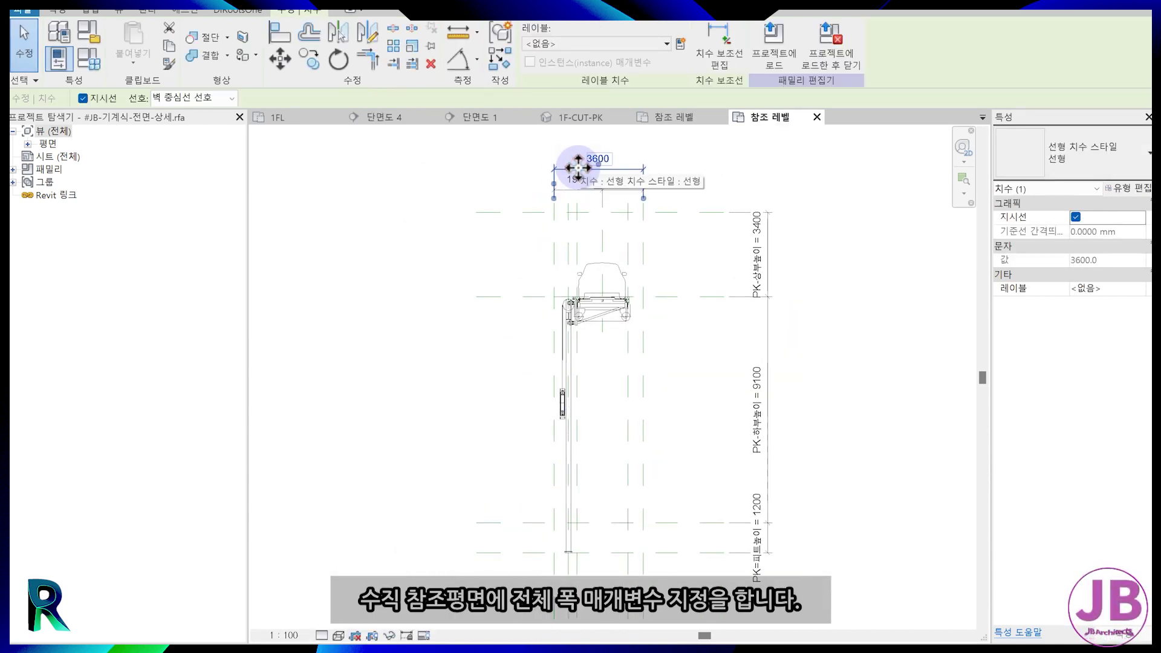
pyautogui.click(680, 43)
pyautogui.write('전면폭')
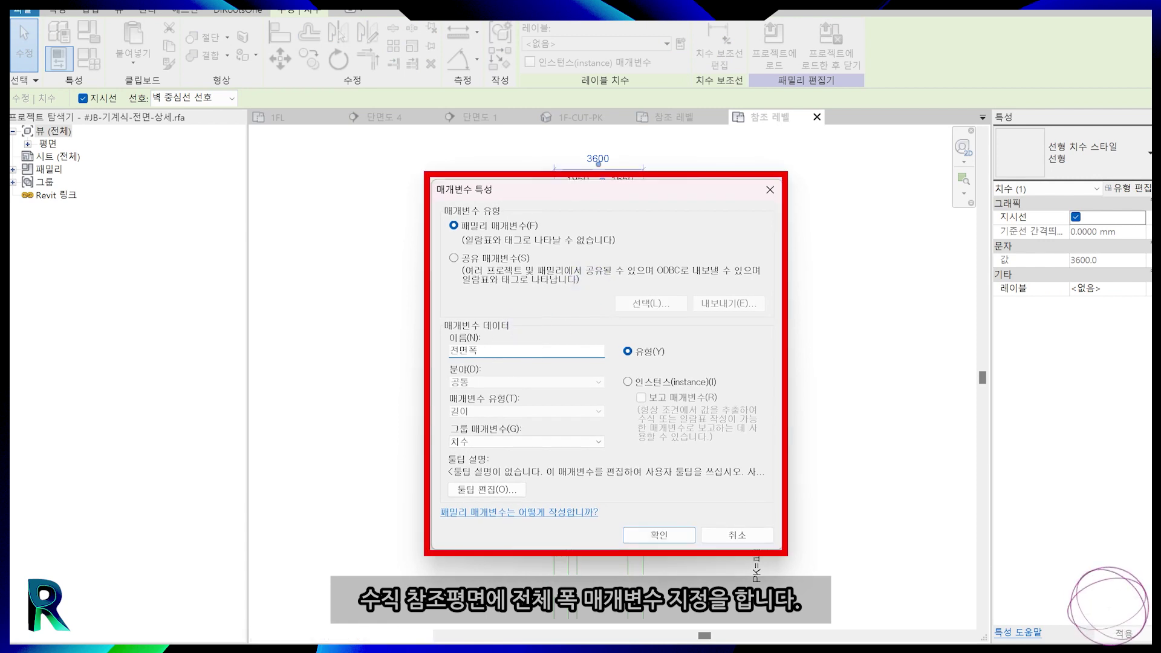
pyautogui.press('Return')
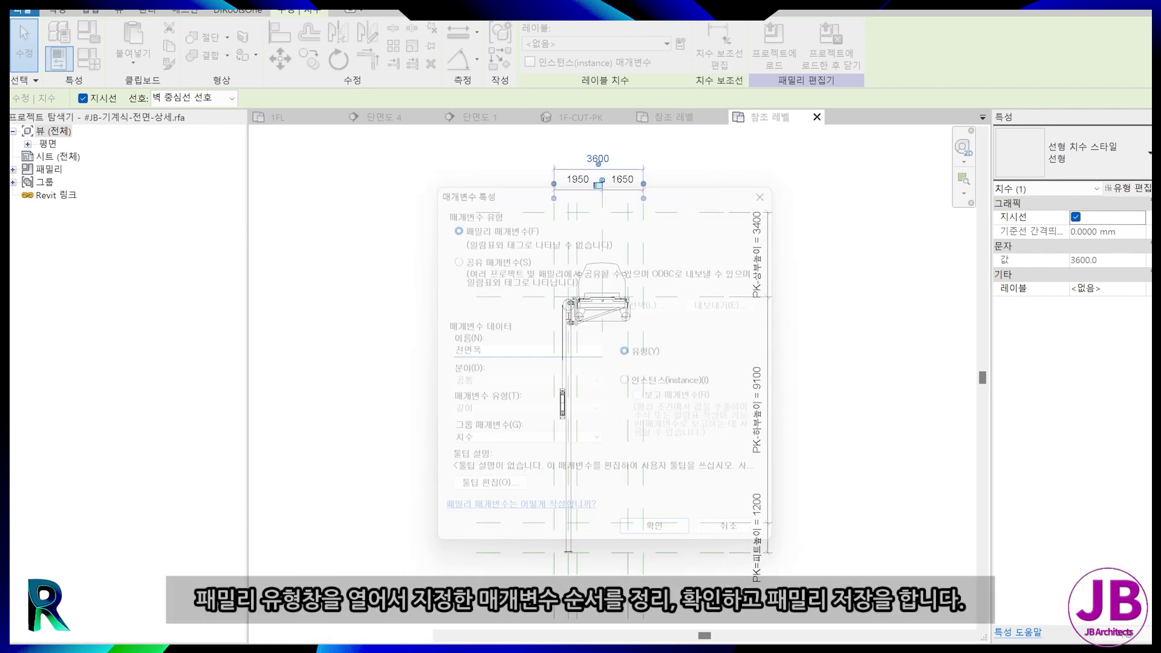
# Reorder the family type parameters so that 전면폭 comes first in the 치수 group, and apply the change.
pyautogui.click(89, 58)
pyautogui.moveTo(97, 116); pyautogui.dragTo(233, 121)
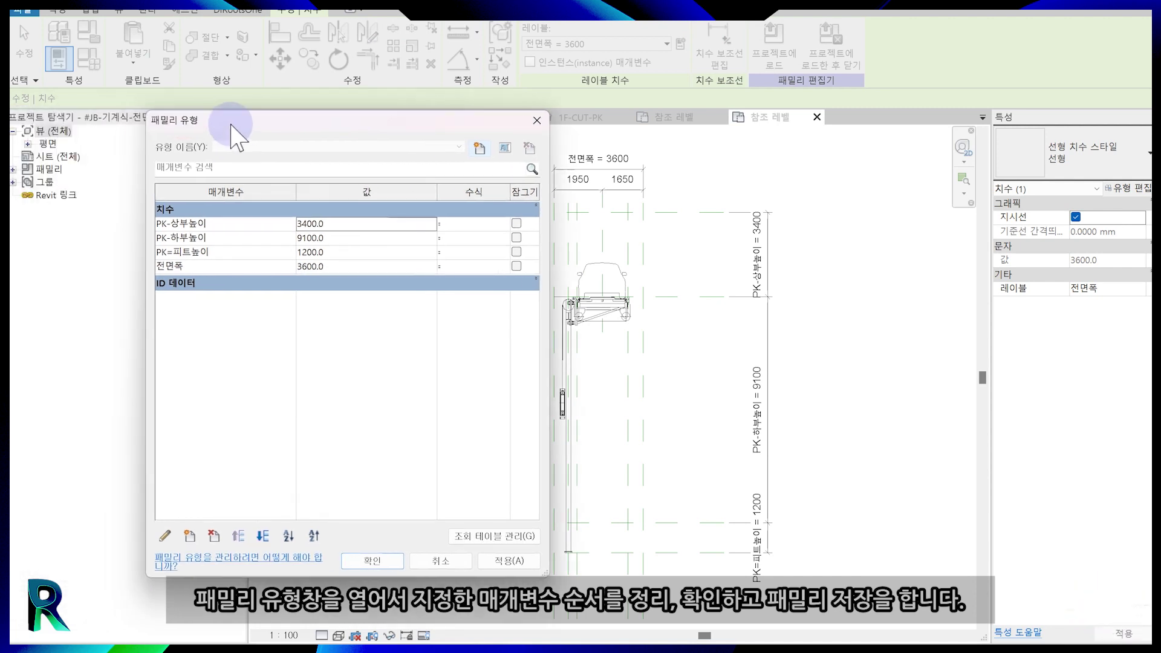
pyautogui.click(220, 266)
pyautogui.click(241, 537)
pyautogui.click(241, 536)
pyautogui.click(241, 536)
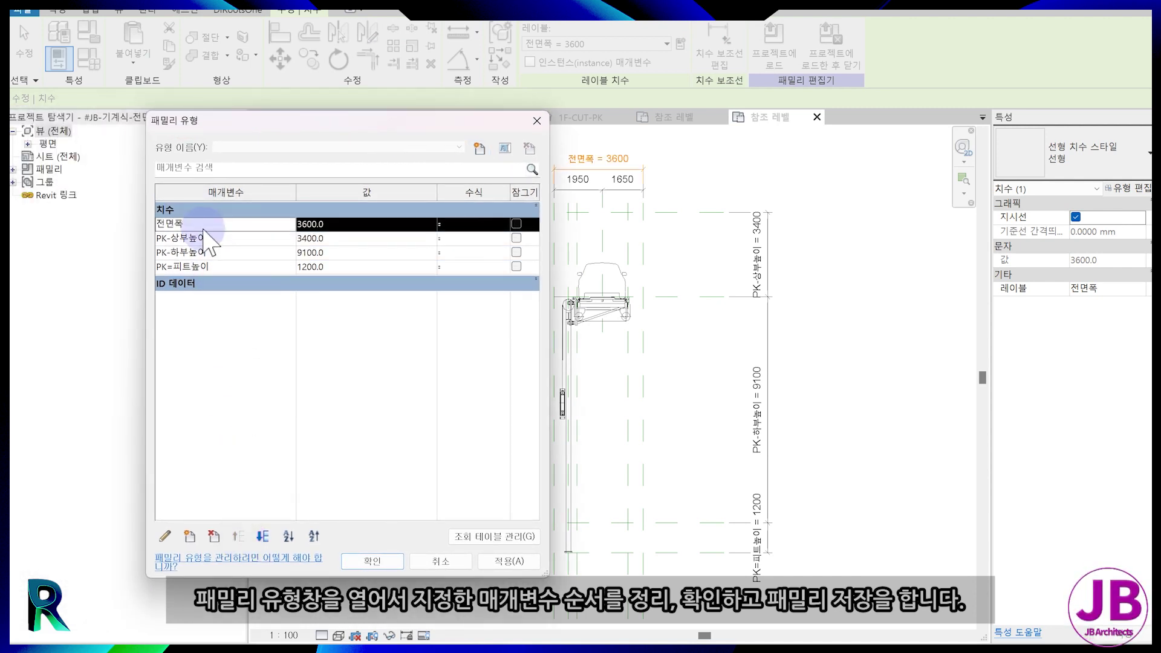
pyautogui.click(387, 557)
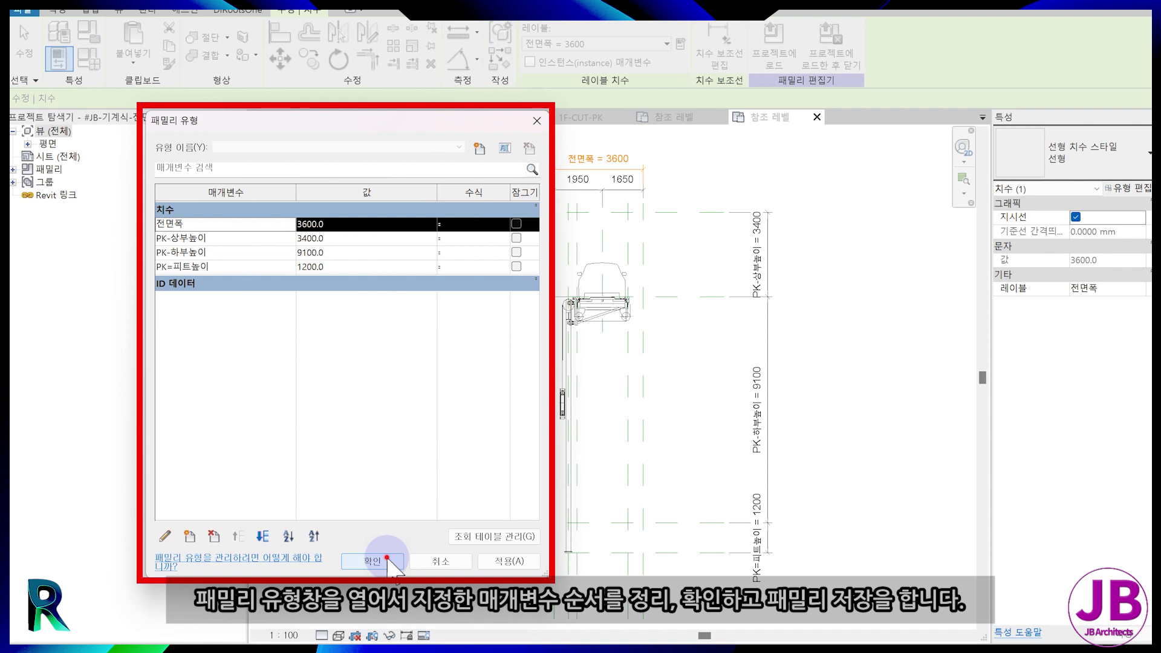
pyautogui.click(421, 425)
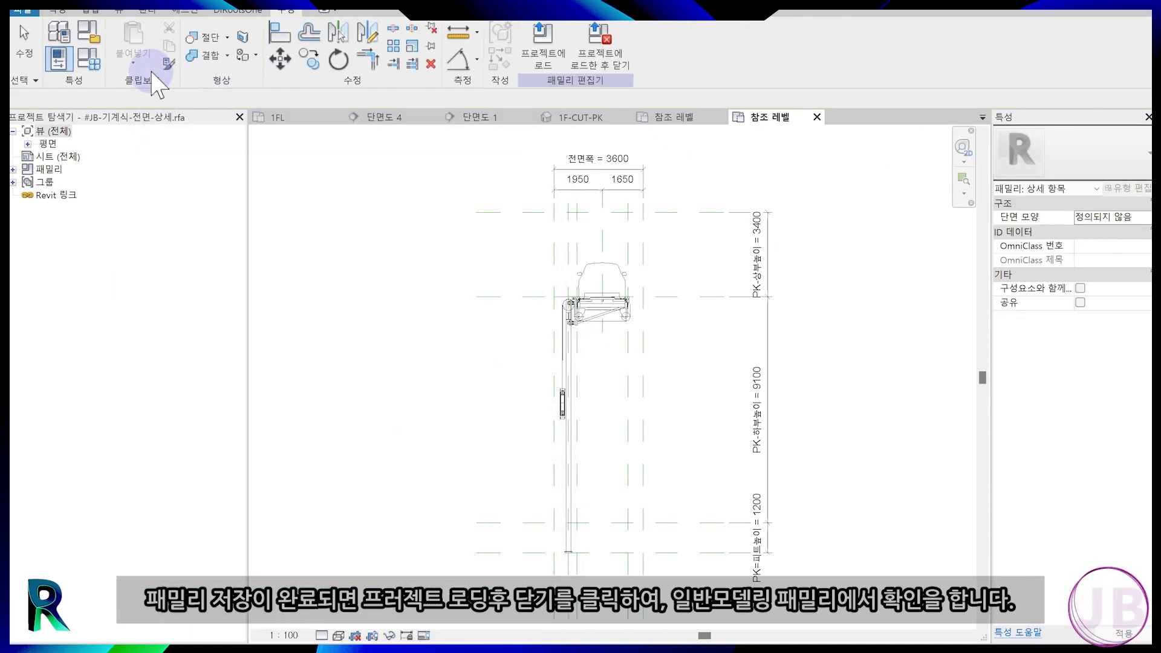
# Load the front detail family into #JB-기계식-PK, close it, and place an instance below the plan detail.
pyautogui.click(617, 58)
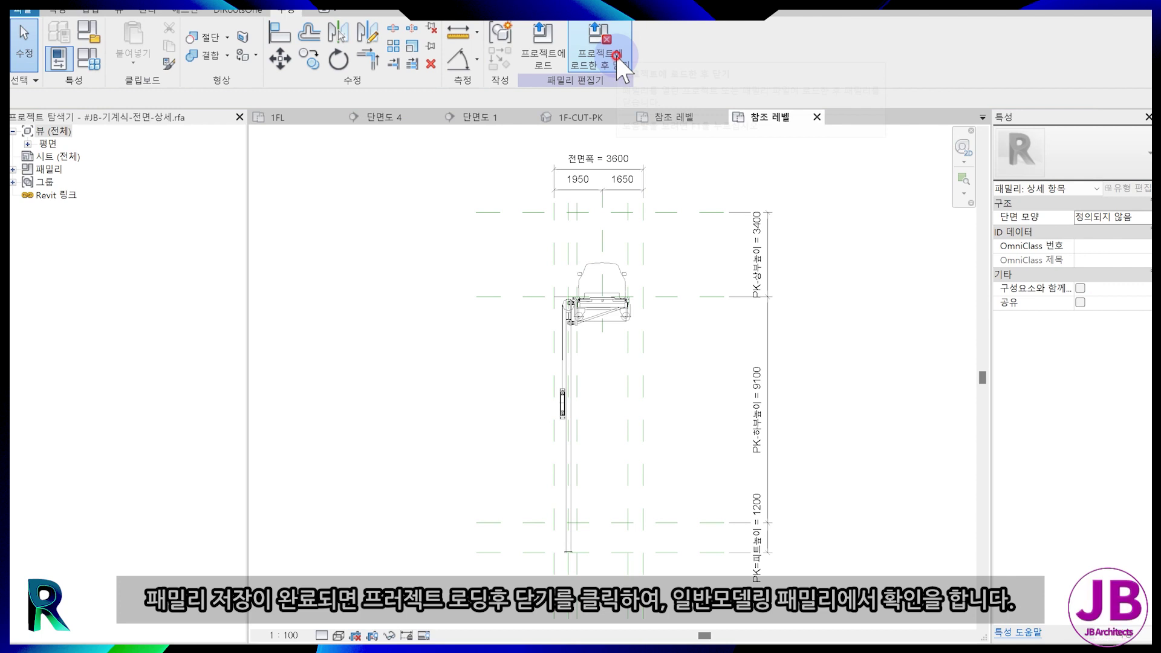
pyautogui.click(532, 429)
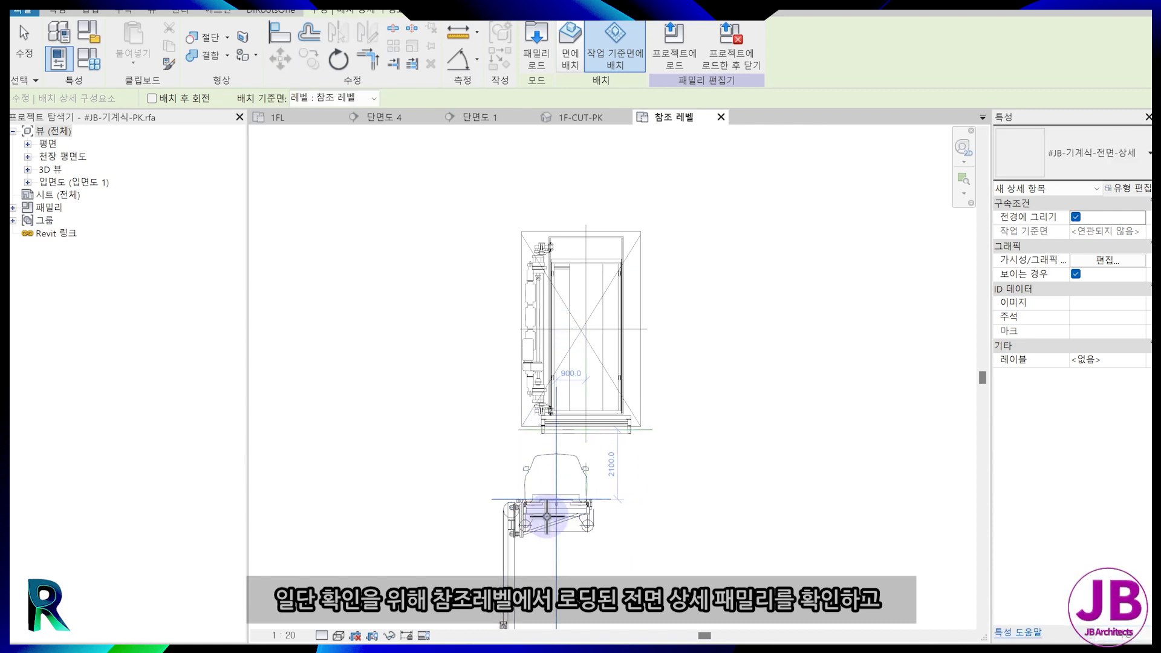
pyautogui.press('Escape')
# Expand the elevation views and the 상세 항목 families to check that #JB-기계식-전면-상세 is loaded.
pyautogui.click(28, 182)
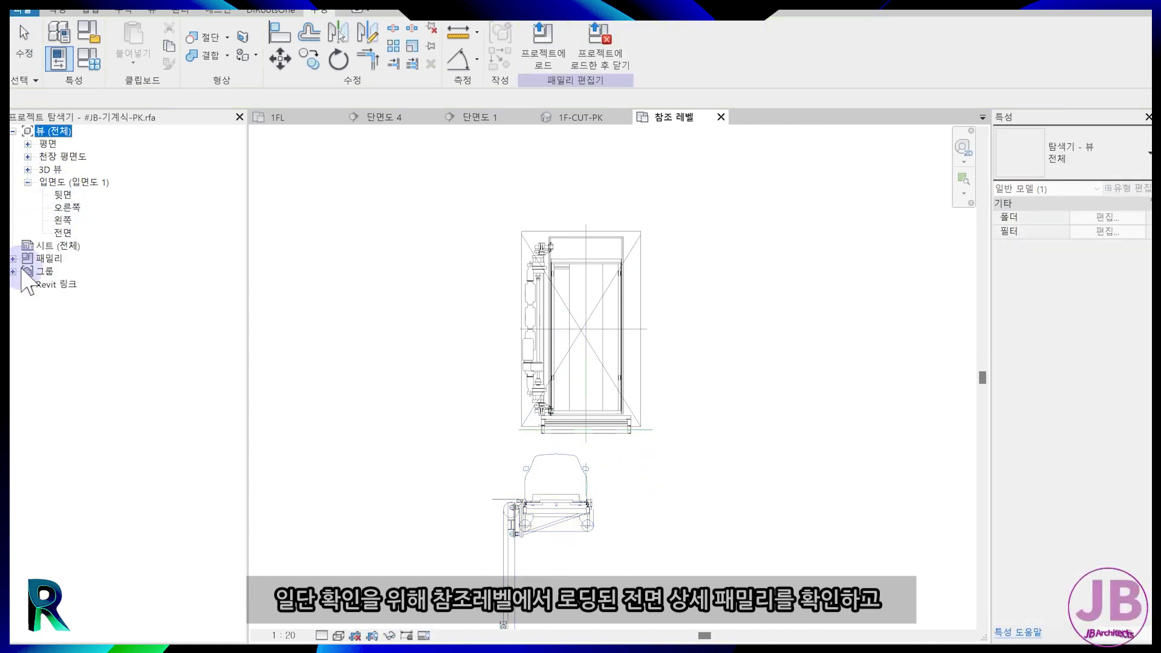
pyautogui.click(29, 272)
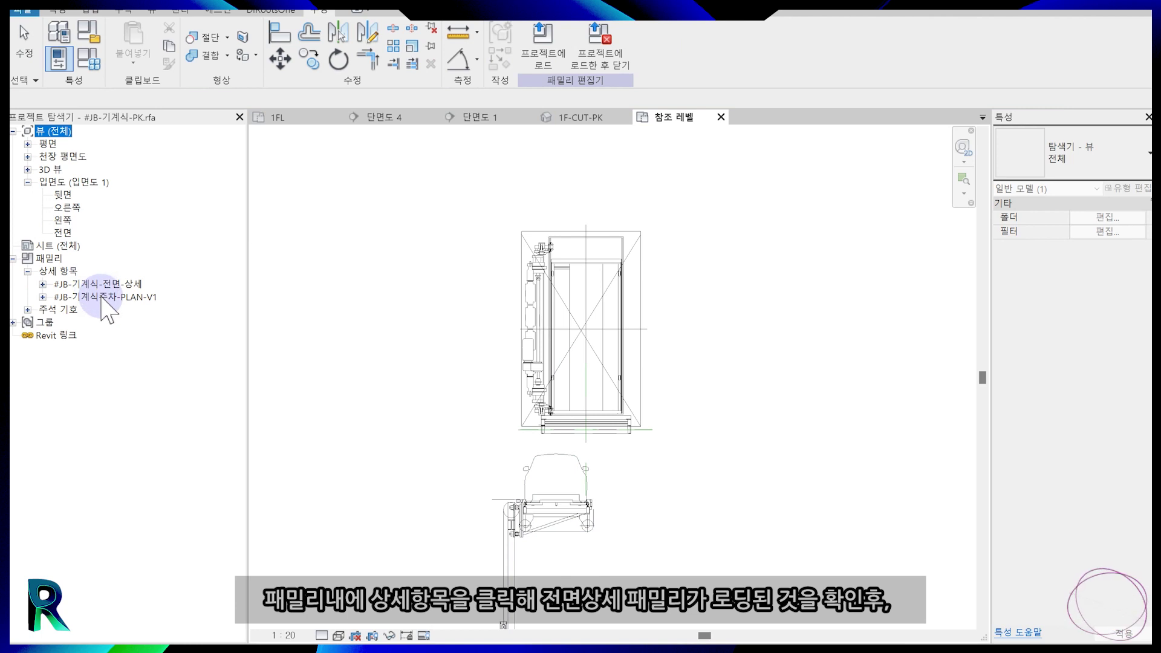
# Name the horizontal reference plane through the middle of the plan detail 전면-상세.
pyautogui.click(102, 297)
pyautogui.click(100, 284)
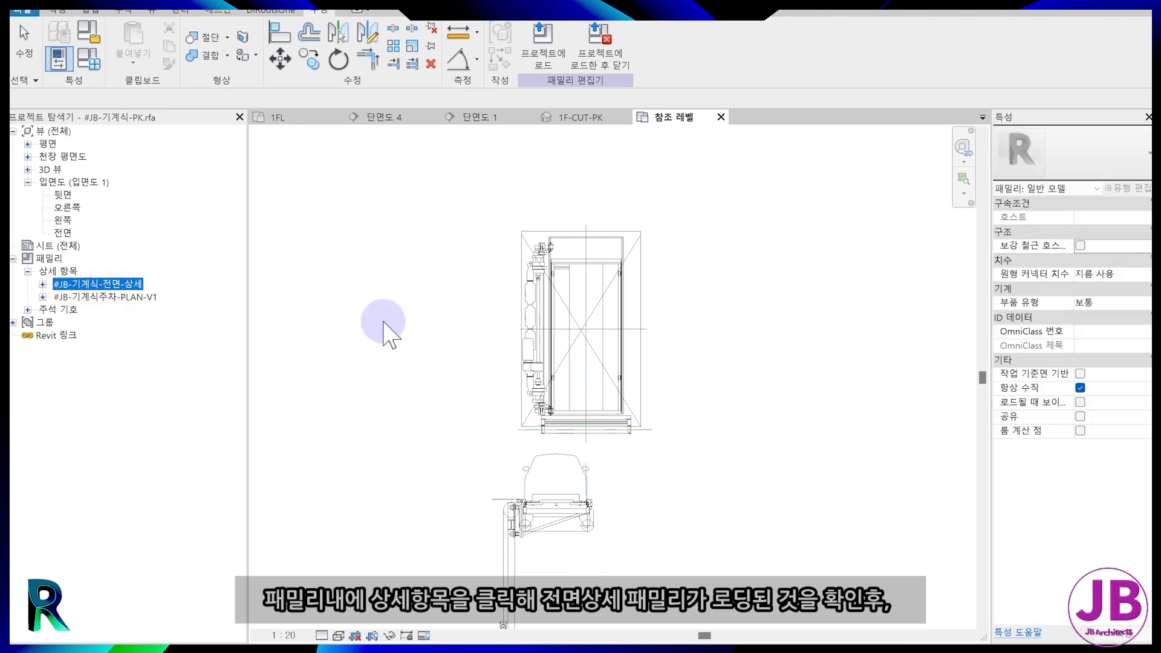
pyautogui.scroll(3, 461, 329)
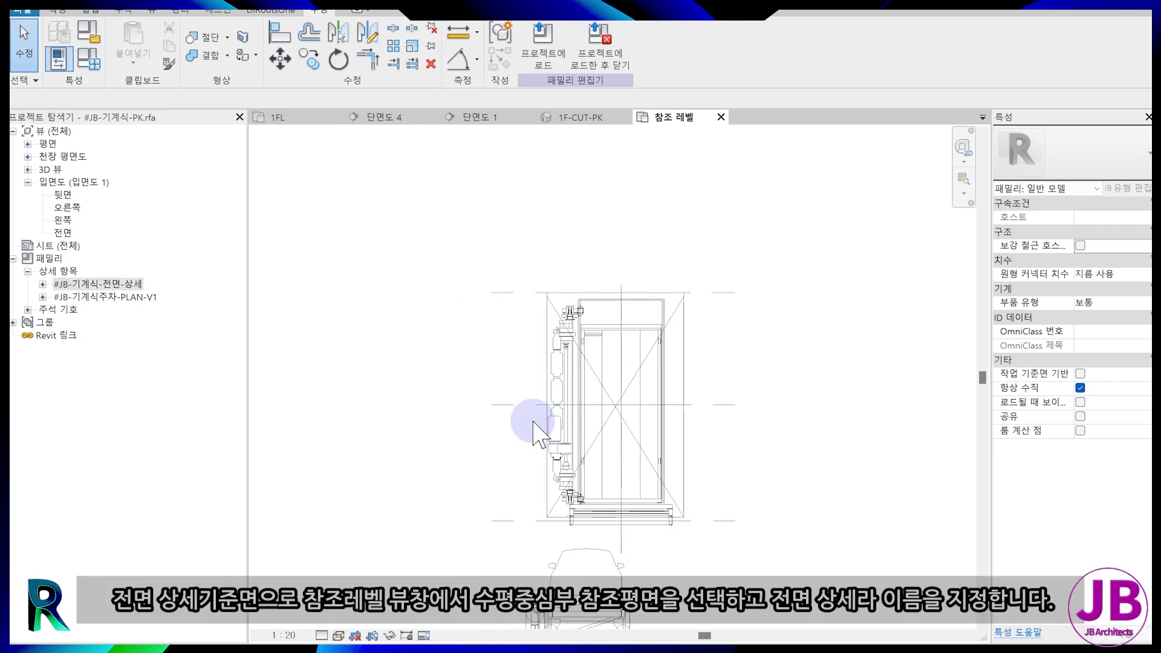
pyautogui.click(518, 409)
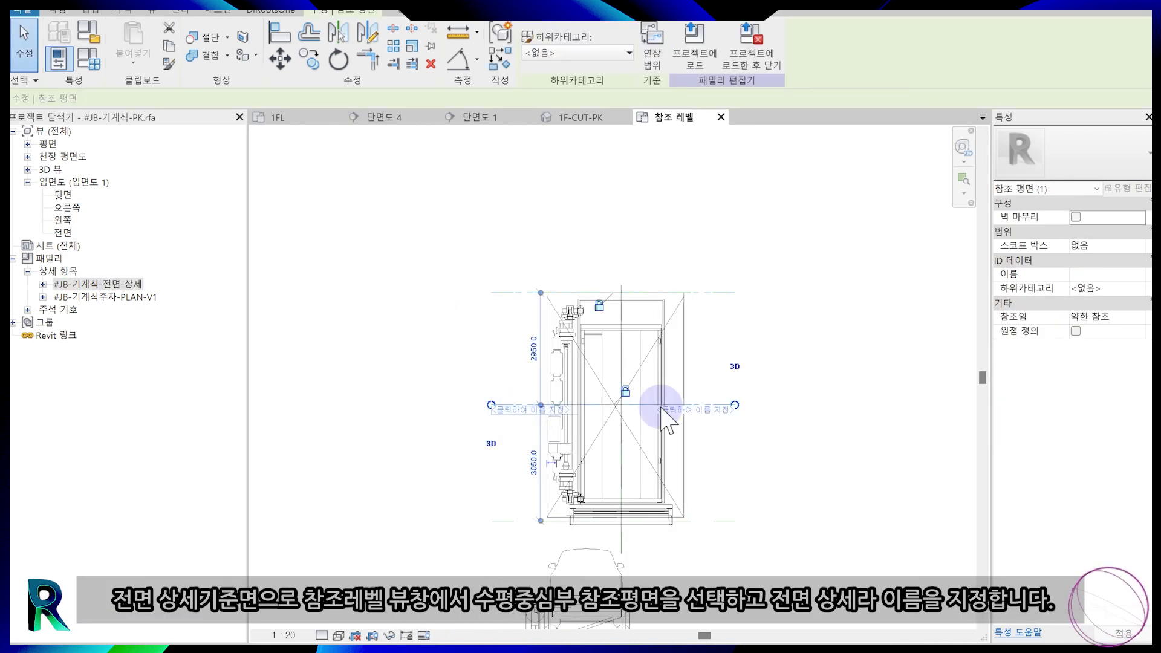
pyautogui.click(1101, 274)
pyautogui.write('전면-상세')
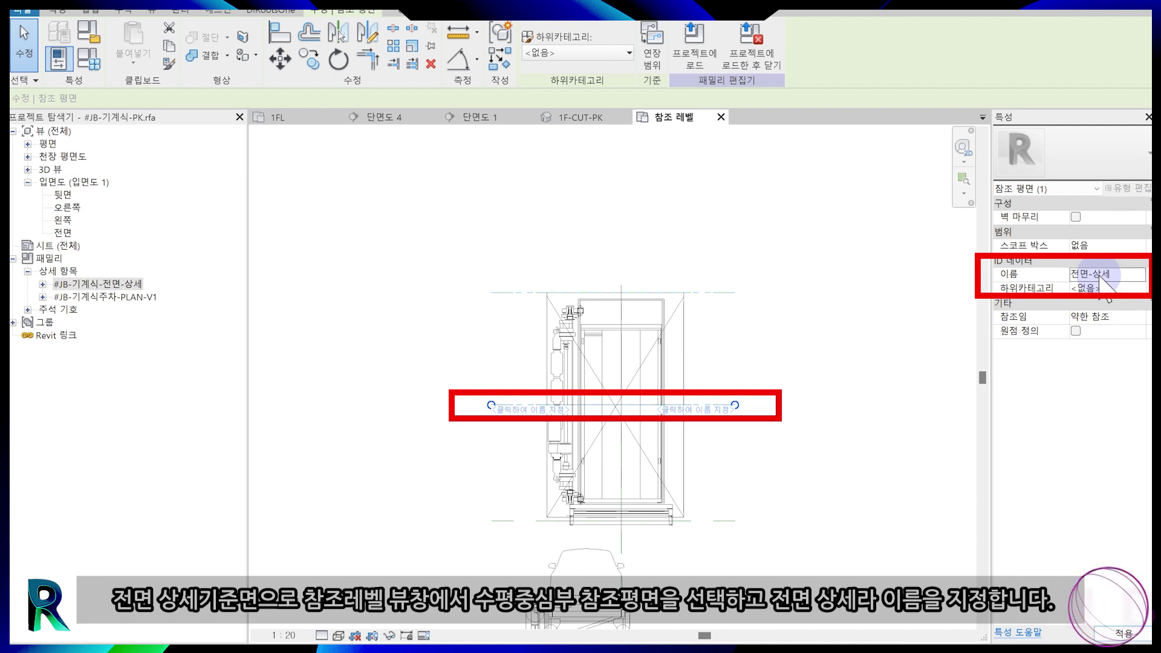
# Open the 전면 elevation and set its work plane to the reference plane 전면-상세.
pyautogui.click(63, 232)
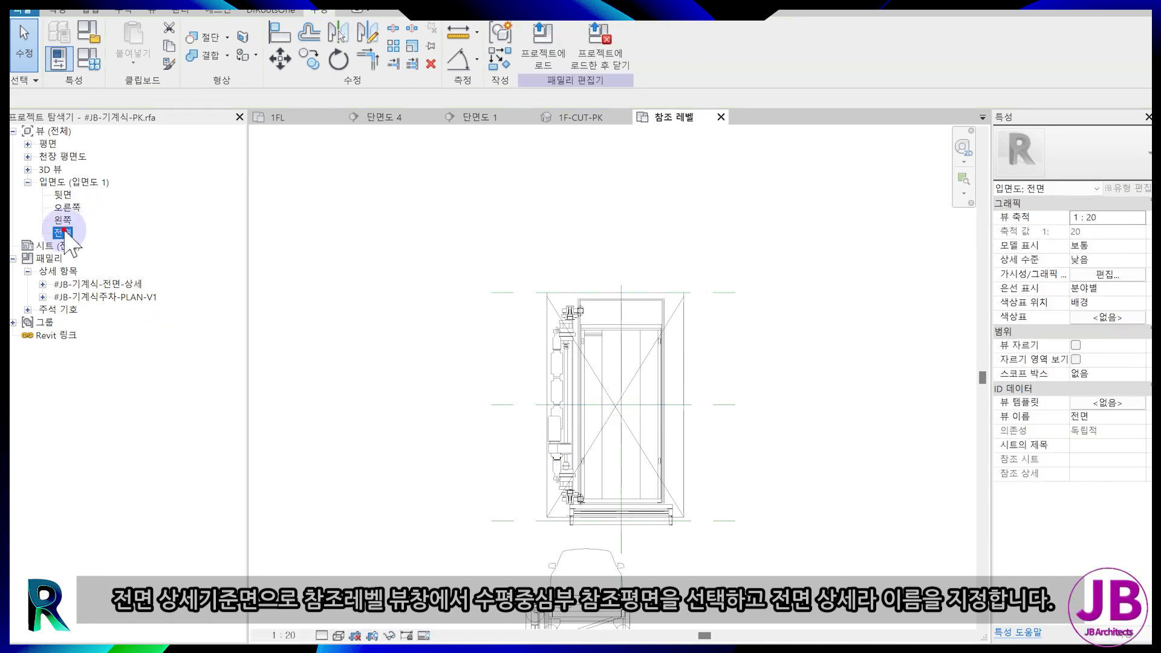
pyautogui.doubleClick(64, 232)
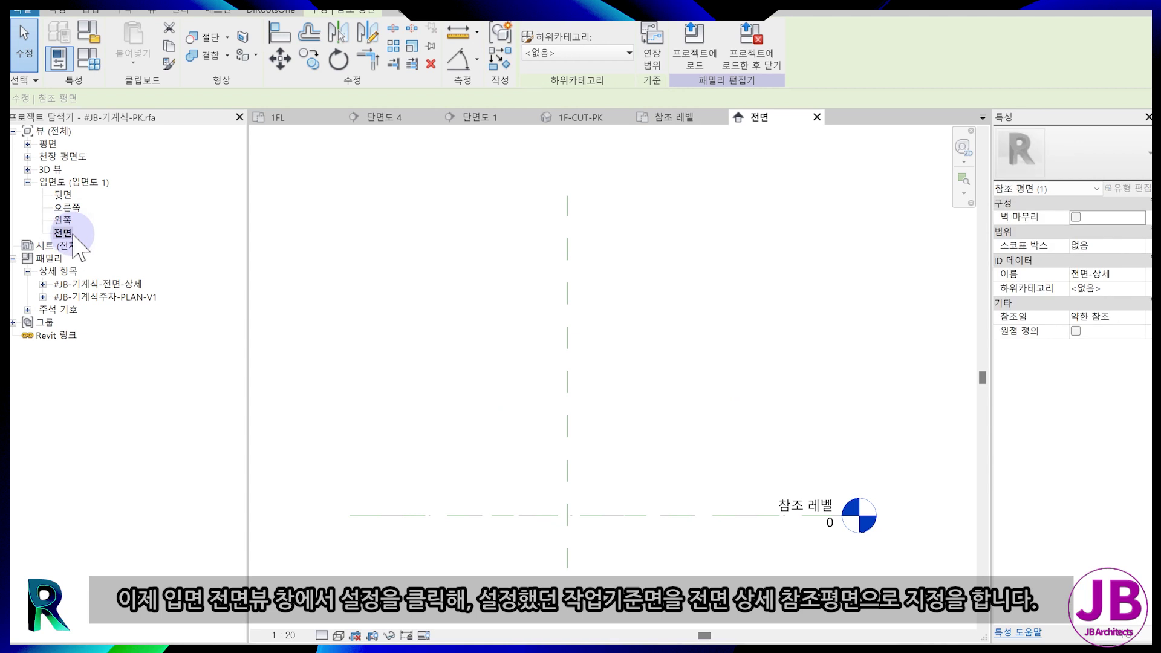
pyautogui.click(621, 373)
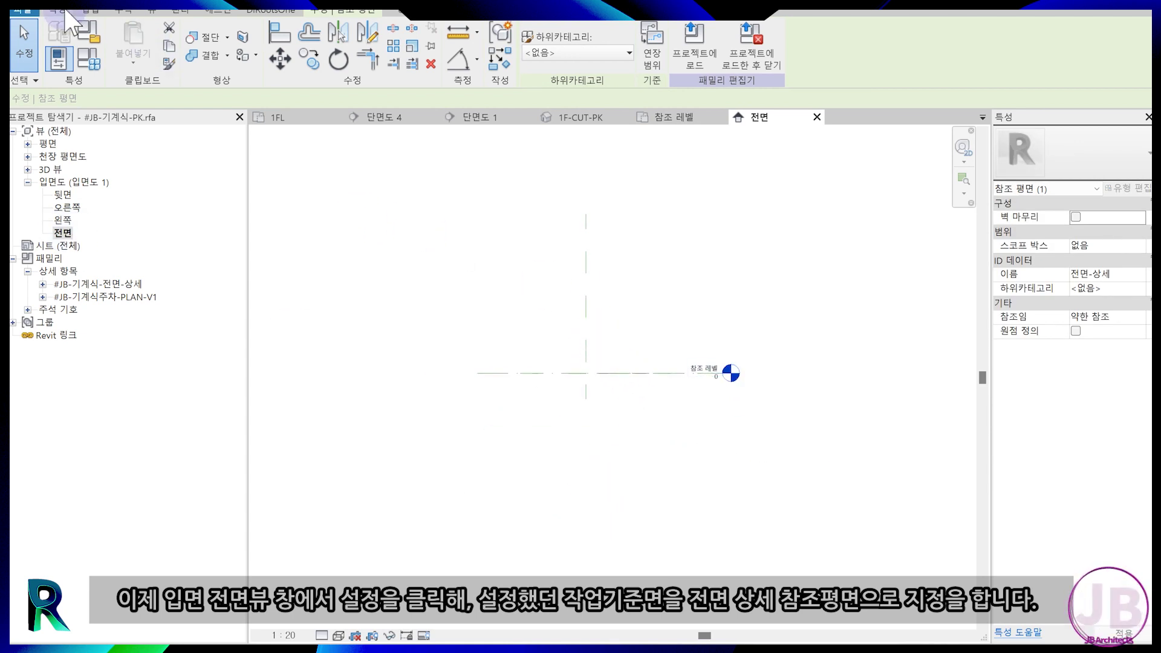
pyautogui.click(63, 10)
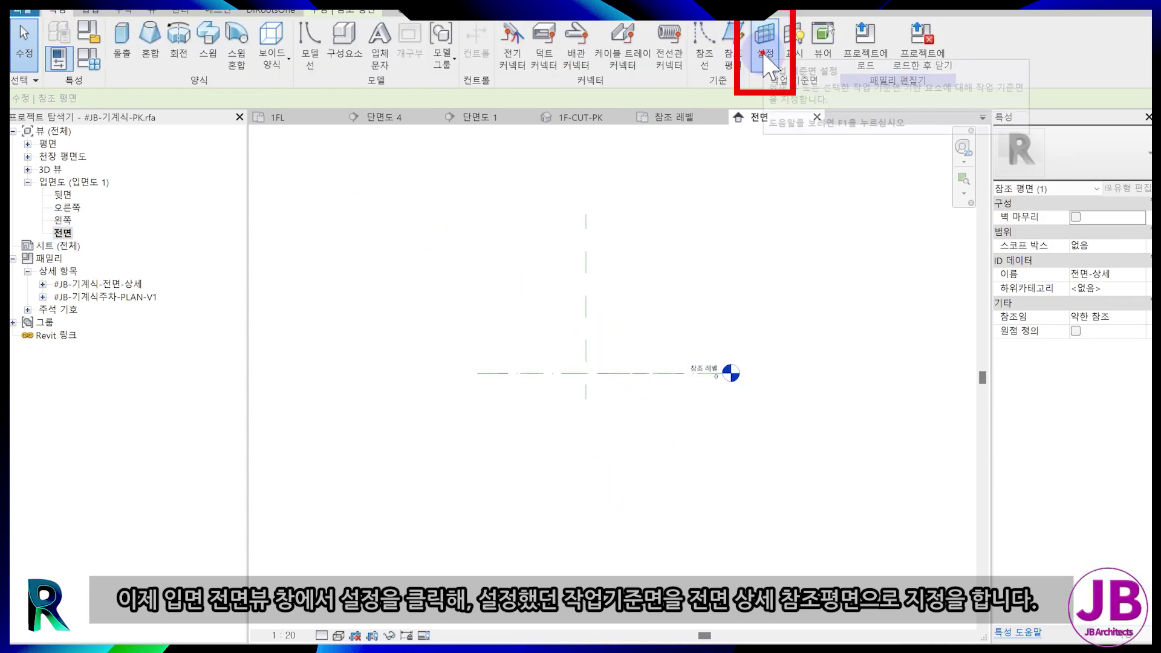
pyautogui.click(764, 61)
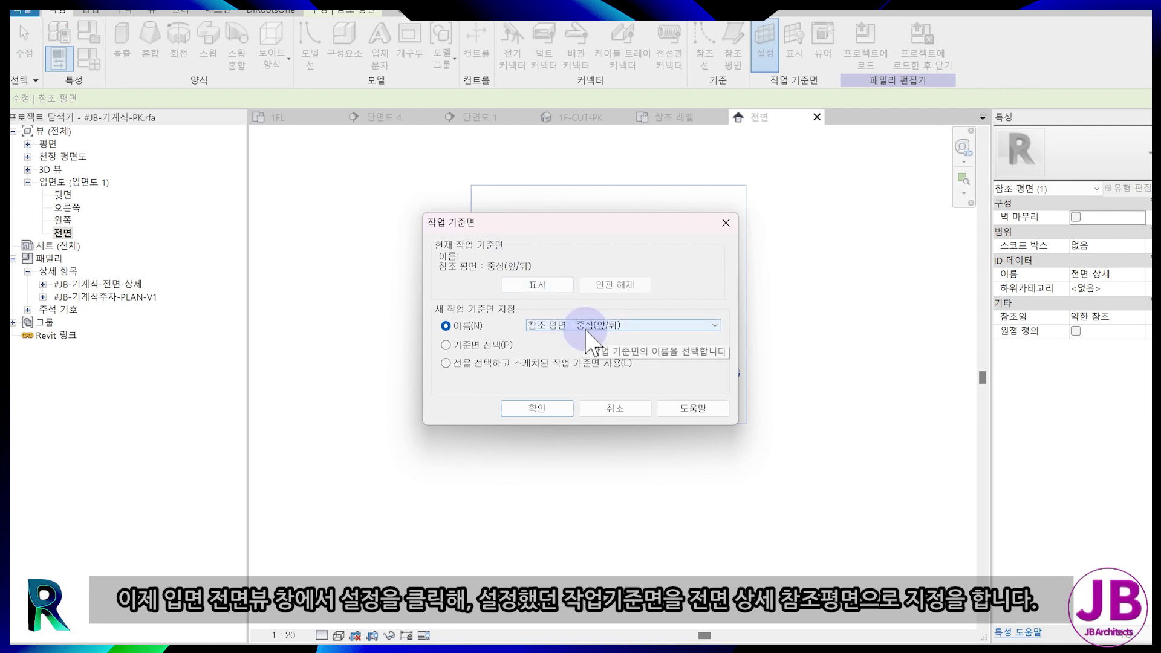
pyautogui.click(585, 327)
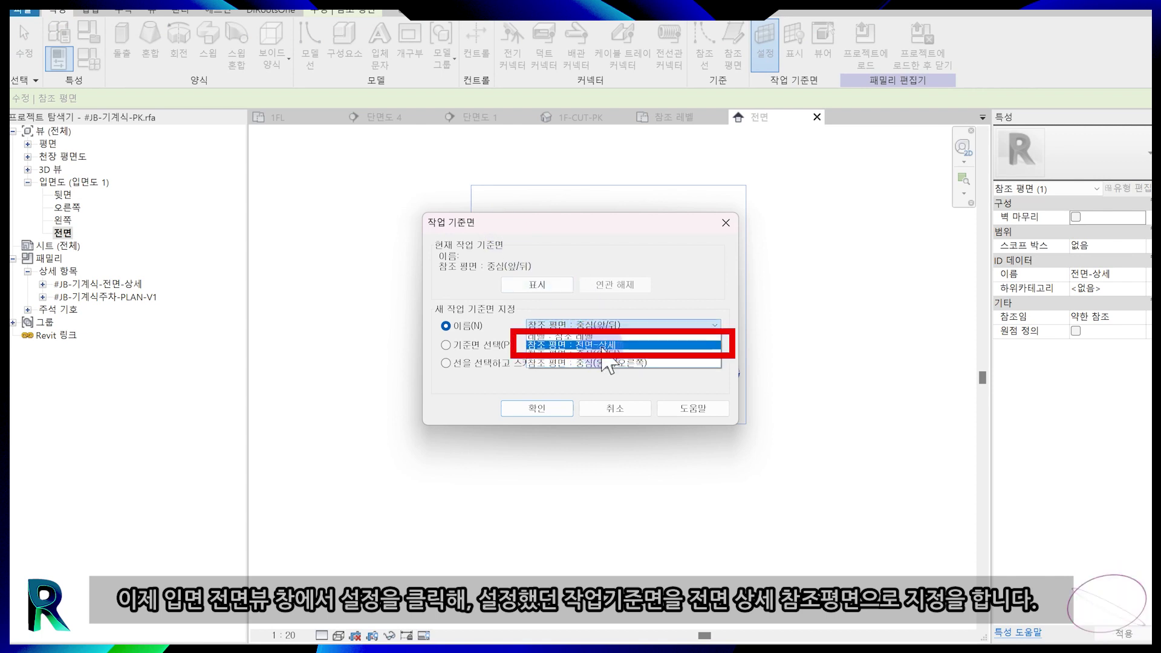
pyautogui.click(604, 345)
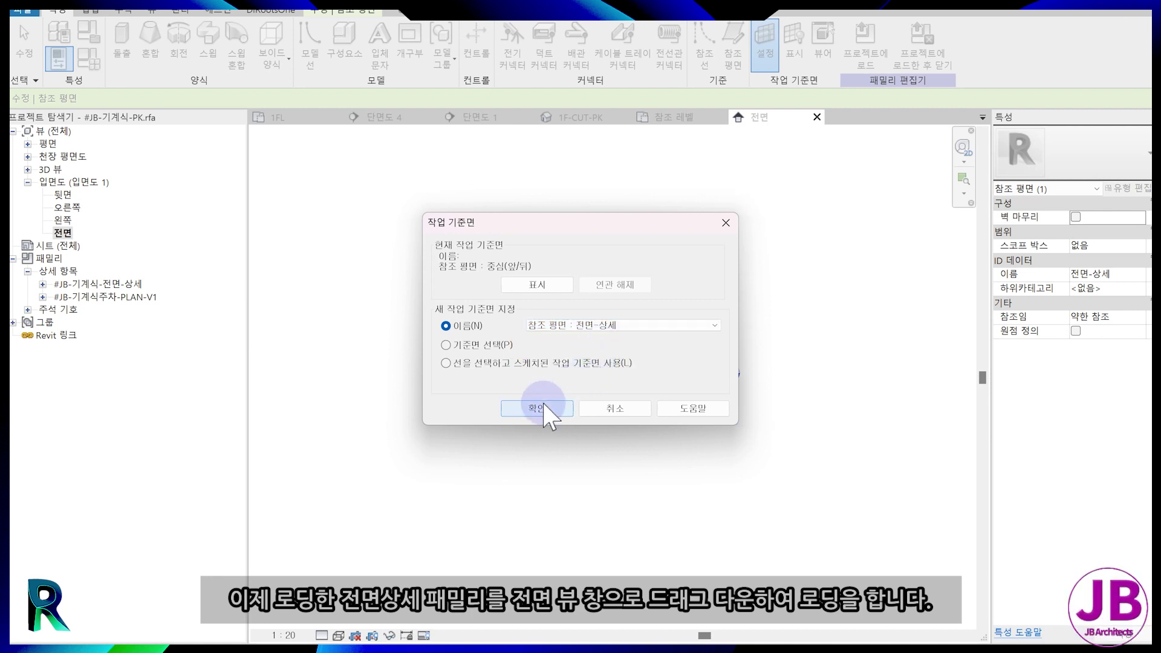
pyautogui.click(537, 408)
# Place an instance of the #JB-기계식-전면-상세 type in the front elevation on the 전면-상세 work plane.
pyautogui.click(42, 284)
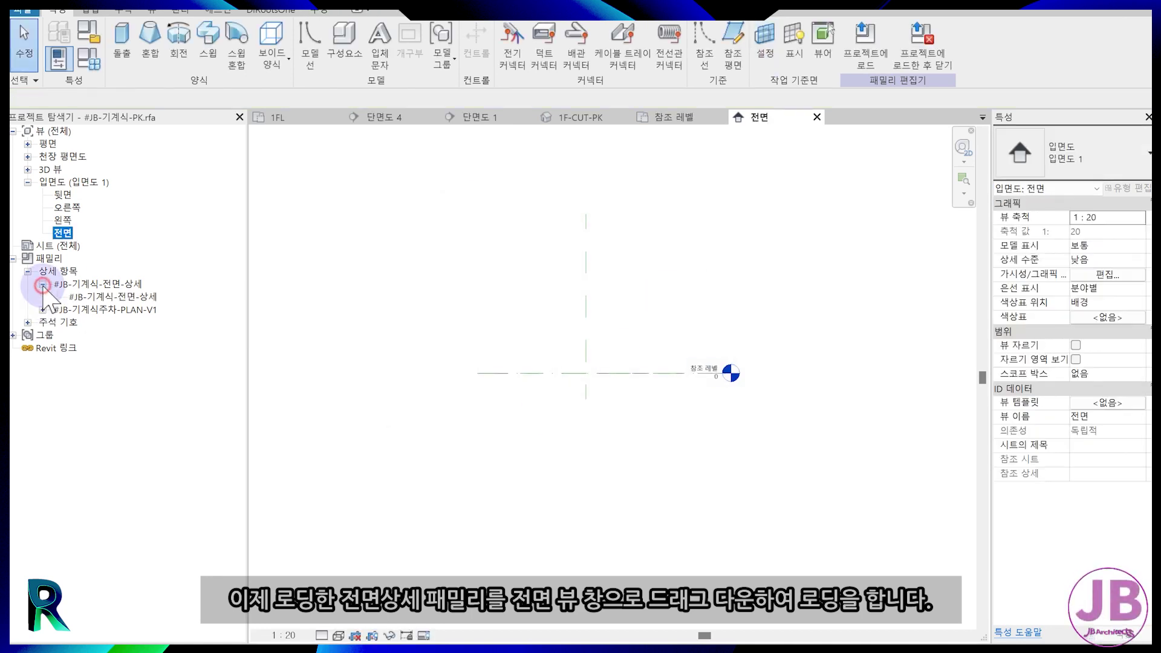
pyautogui.moveTo(94, 294); pyautogui.dragTo(243, 304)
pyautogui.moveTo(530, 470); pyautogui.dragTo(532, 474)
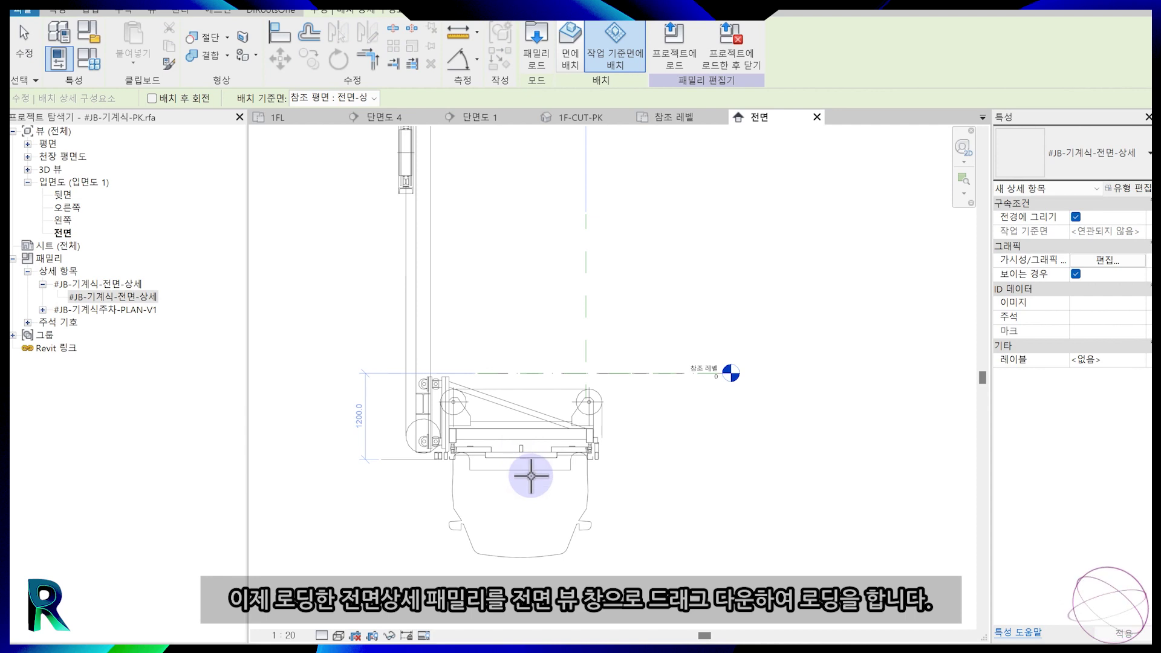
pyautogui.click(540, 471)
pyautogui.click(540, 471)
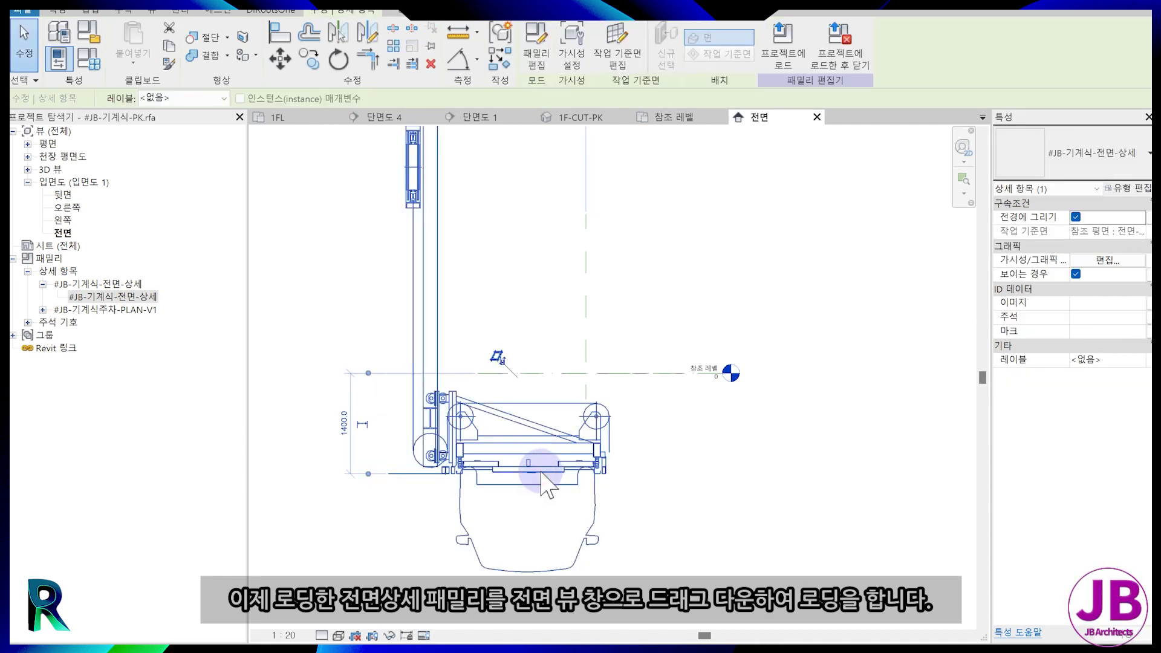
# Rotate the placed front detail 180 degrees and mirror it about a vertical axis drawn through the car's centre.
pyautogui.press('space')
pyautogui.press('space')
pyautogui.scroll(-1, 416, 474)
pyautogui.scroll(-2, 581, 376)
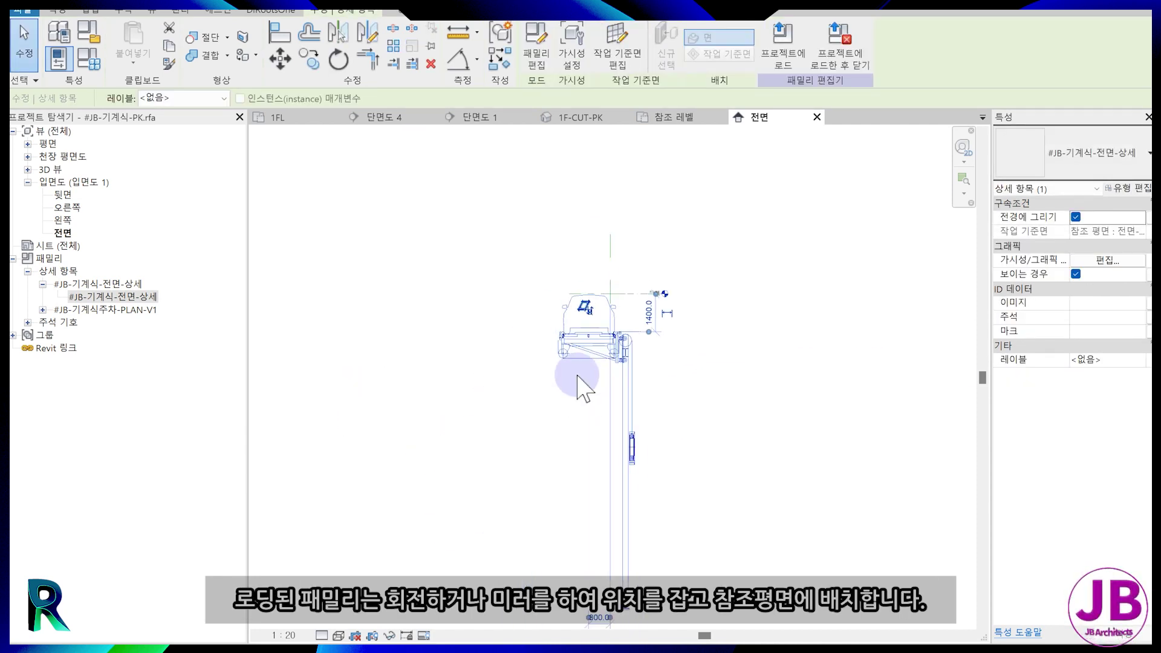
pyautogui.press('d')
pyautogui.press('m')
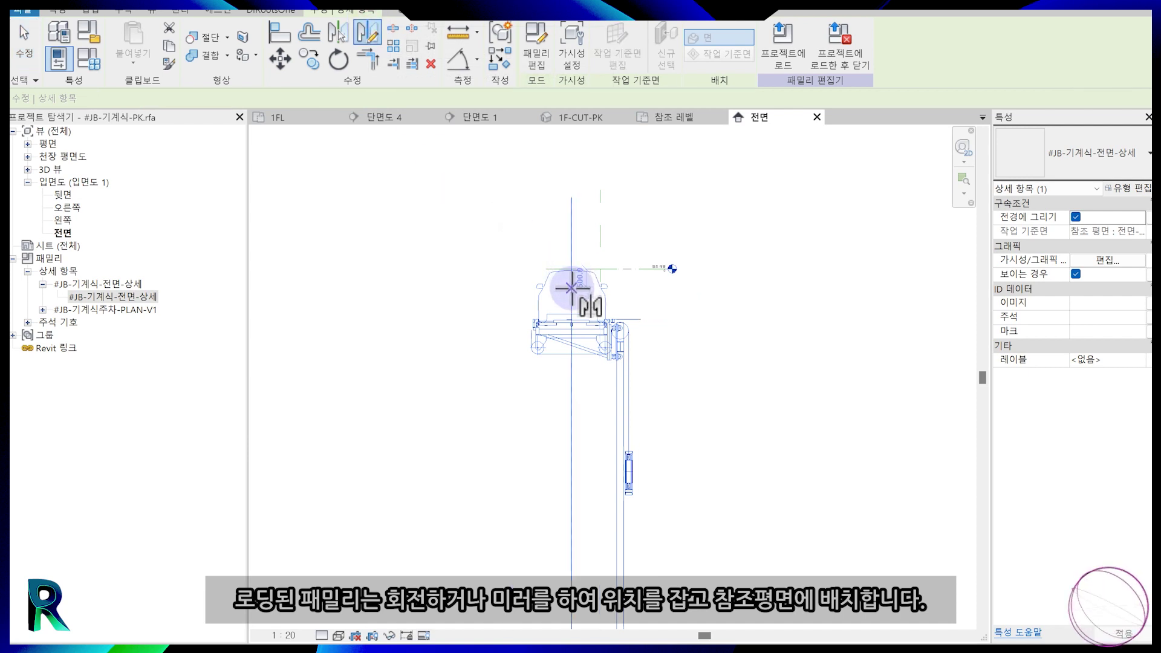
pyautogui.click(571, 286)
pyautogui.click(566, 222)
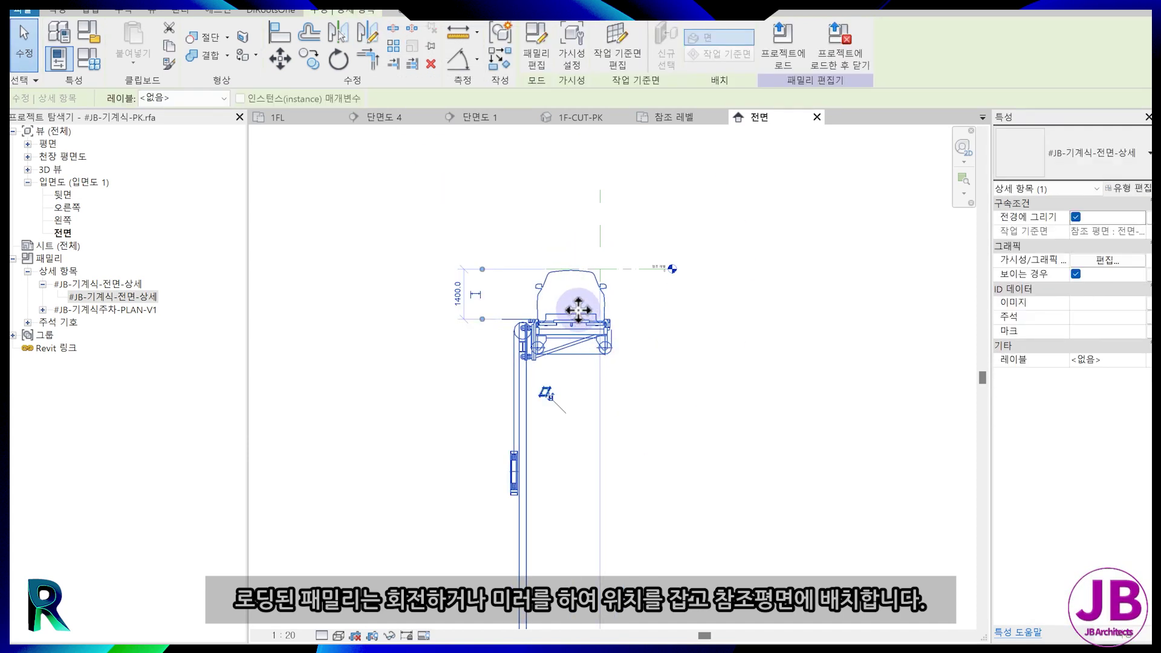
# Align the front detail's horizontal base line to the reference level and its vertical centre line to the centre reference plane.
pyautogui.scroll(2, 571, 298)
pyautogui.scroll(3, 571, 299)
pyautogui.press('a')
pyautogui.press('l')
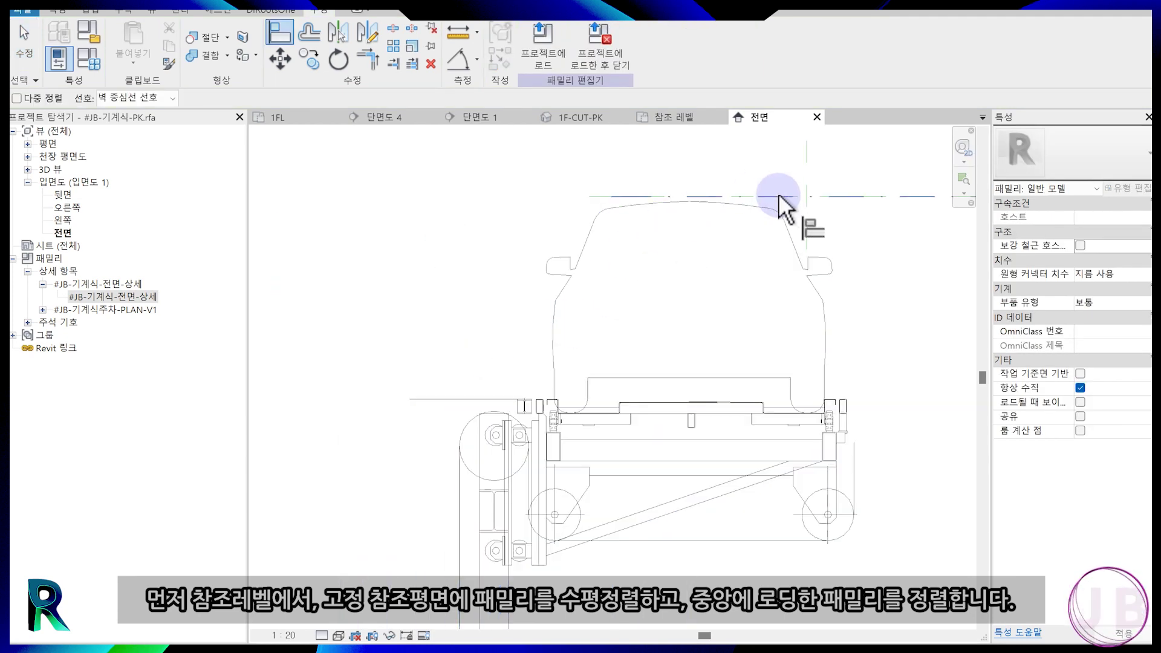
pyautogui.click(477, 401)
pyautogui.scroll(-2, 476, 401)
pyautogui.moveTo(589, 379); pyautogui.dragTo(578, 449, button='middle')
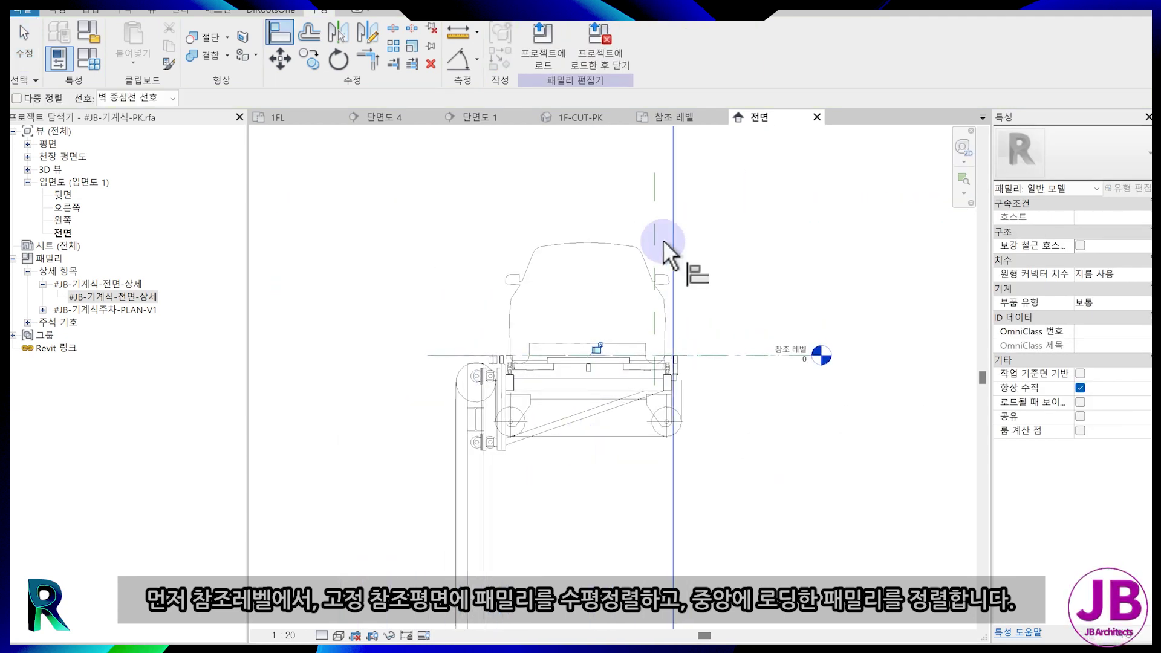
pyautogui.click(589, 260)
pyautogui.scroll(-4, 635, 460)
pyautogui.moveTo(635, 543); pyautogui.dragTo(572, 393, button='middle')
pyautogui.press('Escape')
pyautogui.press('Escape')
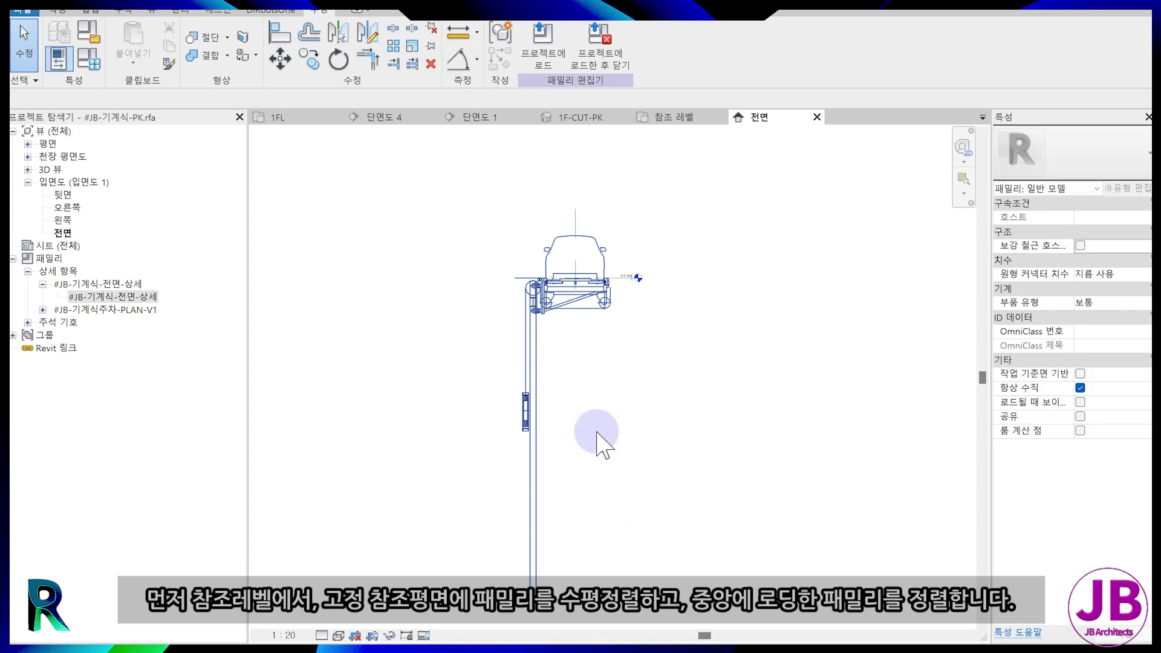
# Check the 뒷면 elevation, and delete the front detail instance below the plan detail in the 참조 레벨 view.
pyautogui.doubleClick(64, 194)
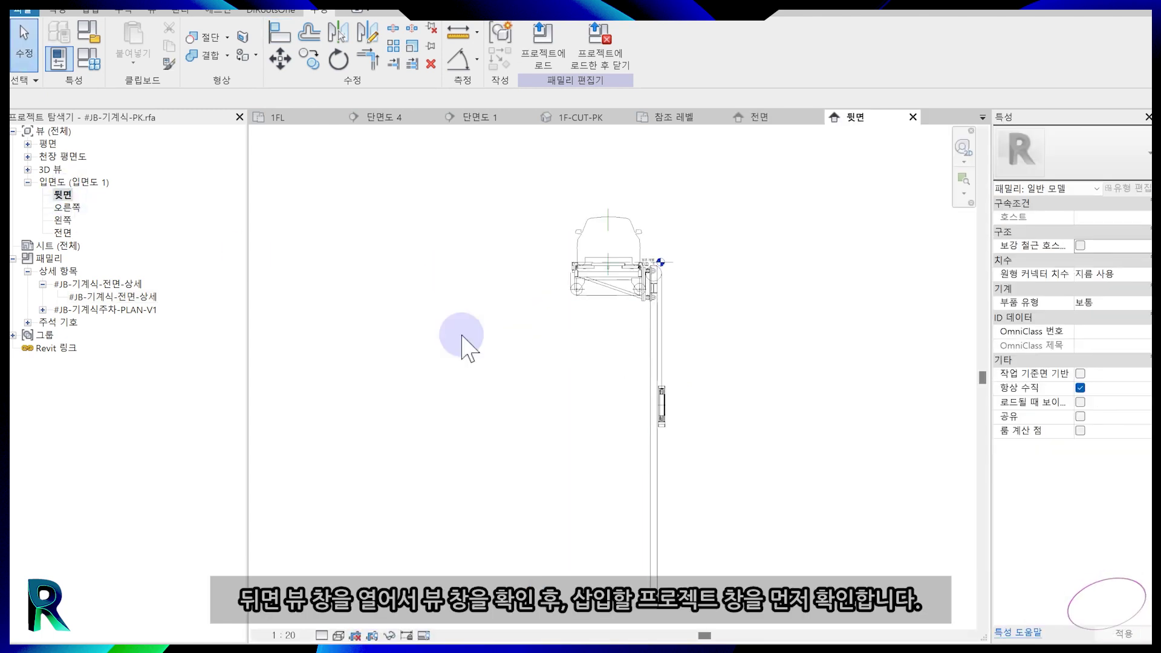
pyautogui.click(593, 118)
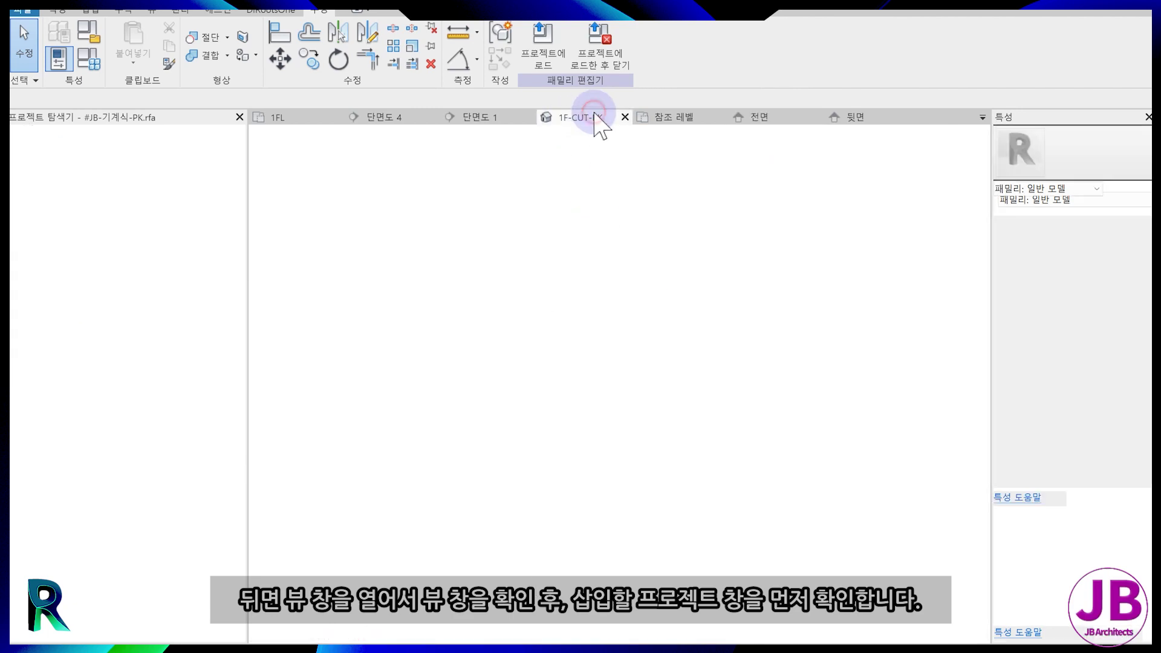
pyautogui.click(671, 117)
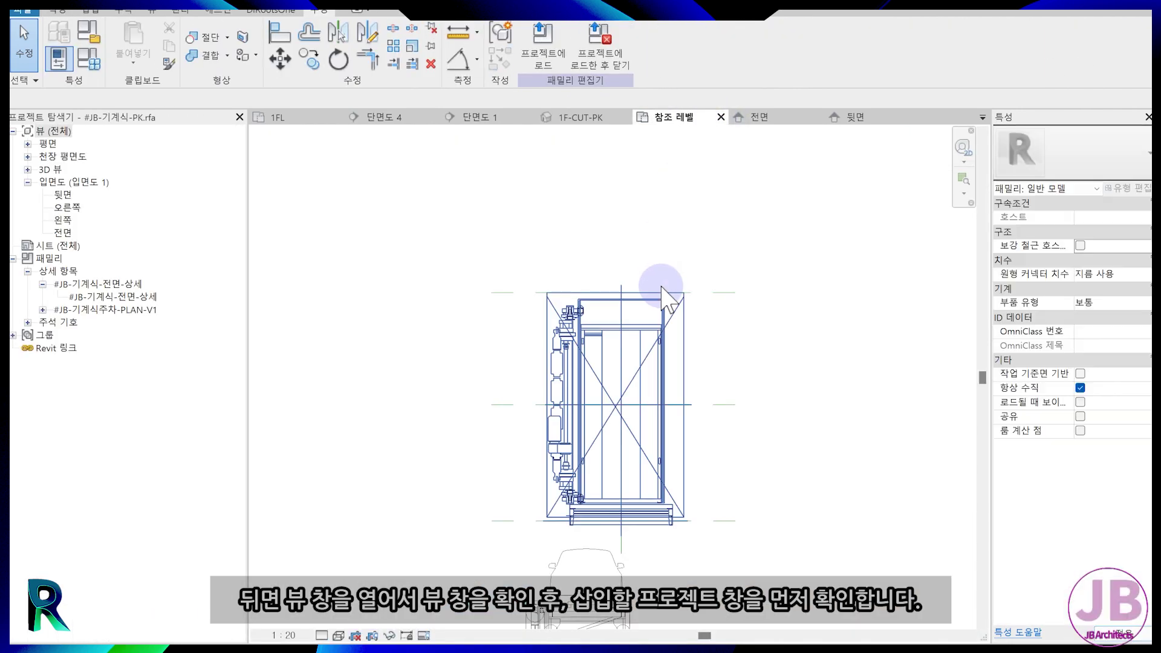
pyautogui.click(598, 467)
pyautogui.press('Delete')
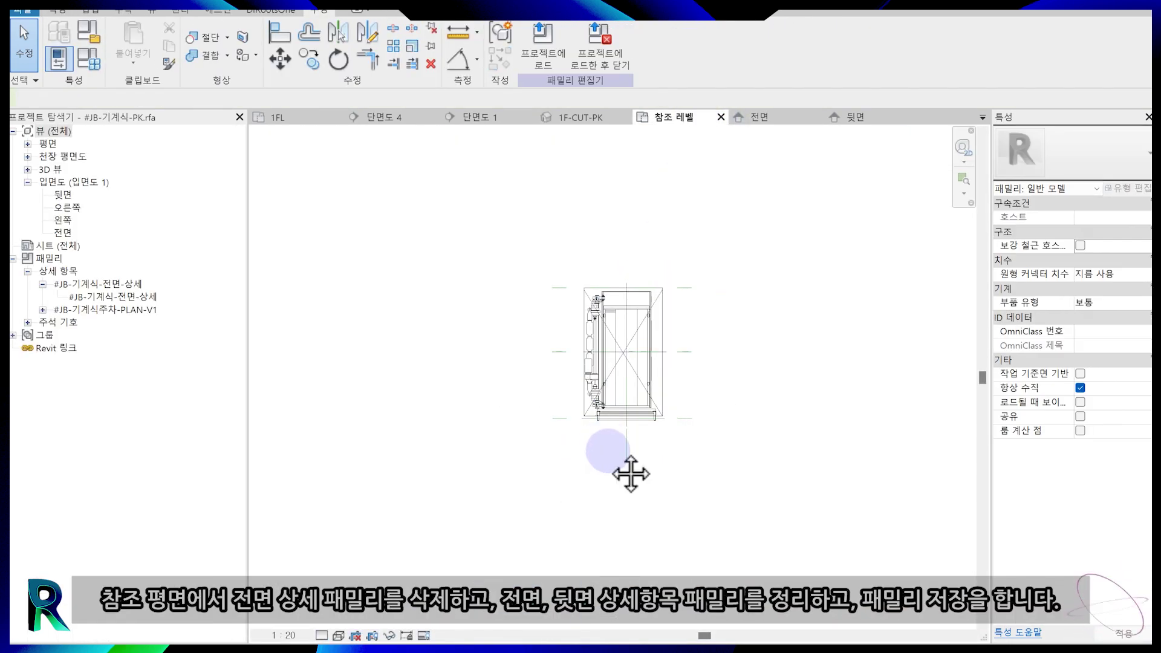
pyautogui.scroll(-2, 606, 445)
# Review the front detail in the 전면 and 뒷면 elevations and save the family.
pyautogui.click(794, 120)
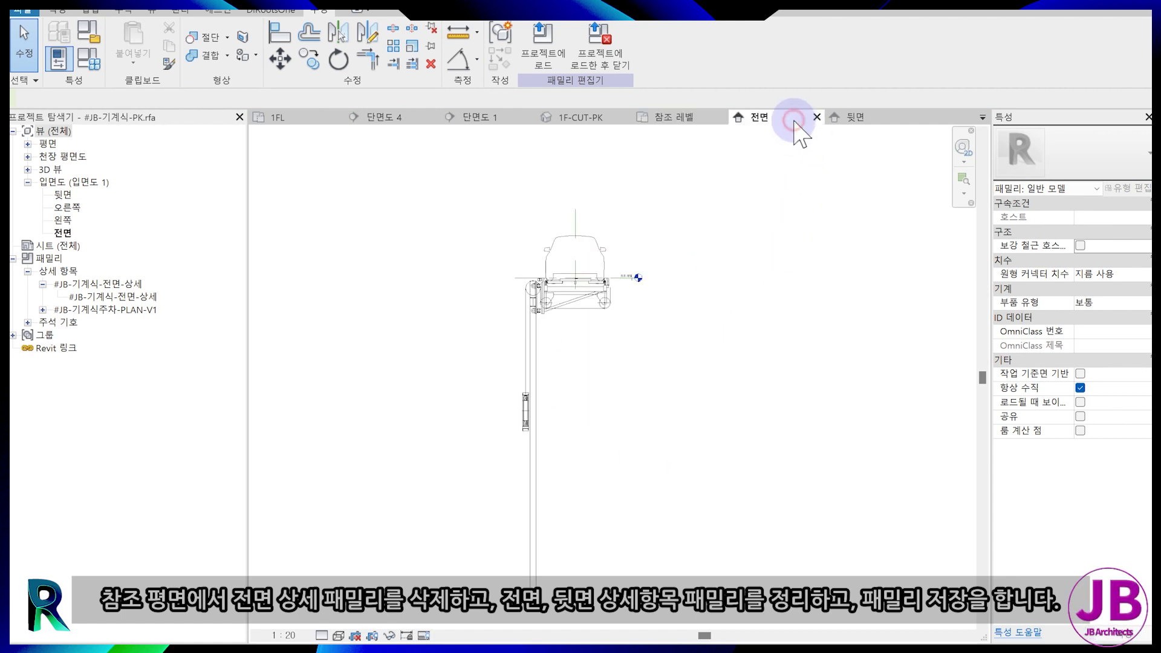
pyautogui.click(863, 121)
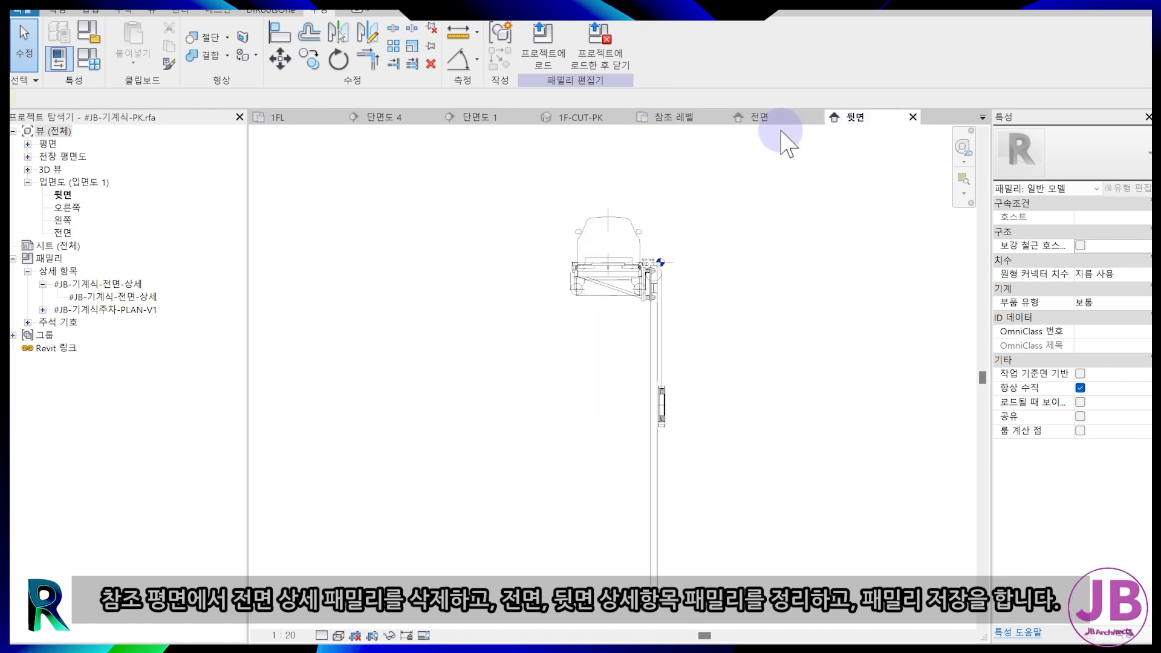
pyautogui.scroll(3, 662, 250)
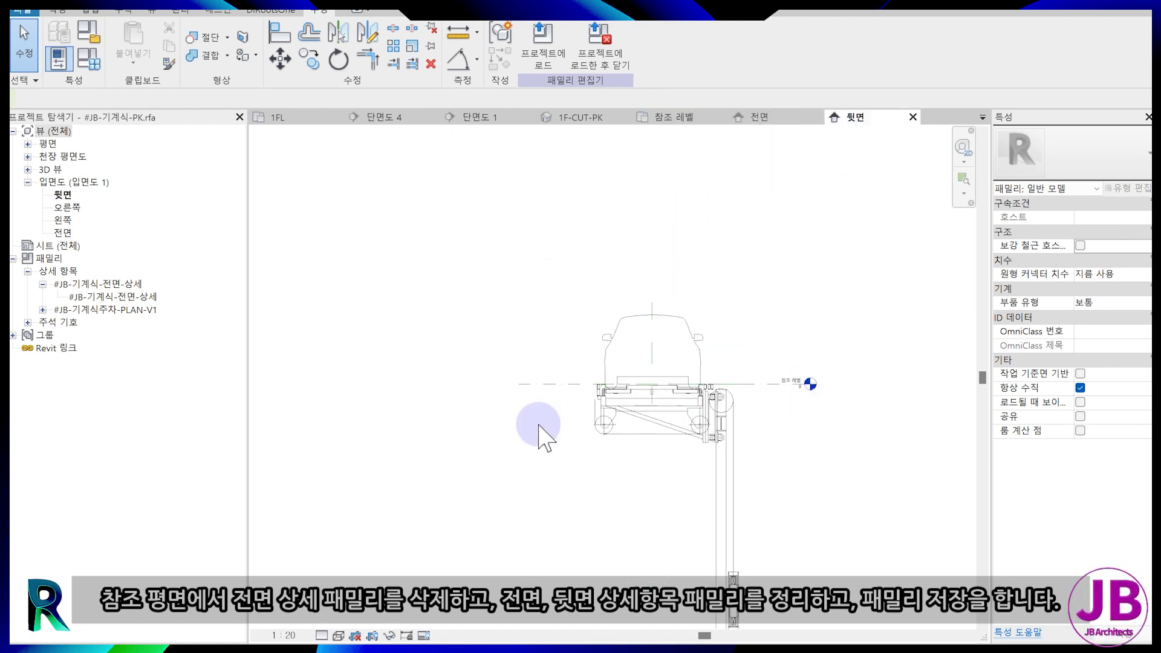
pyautogui.moveTo(552, 488); pyautogui.dragTo(545, 383, button='middle')
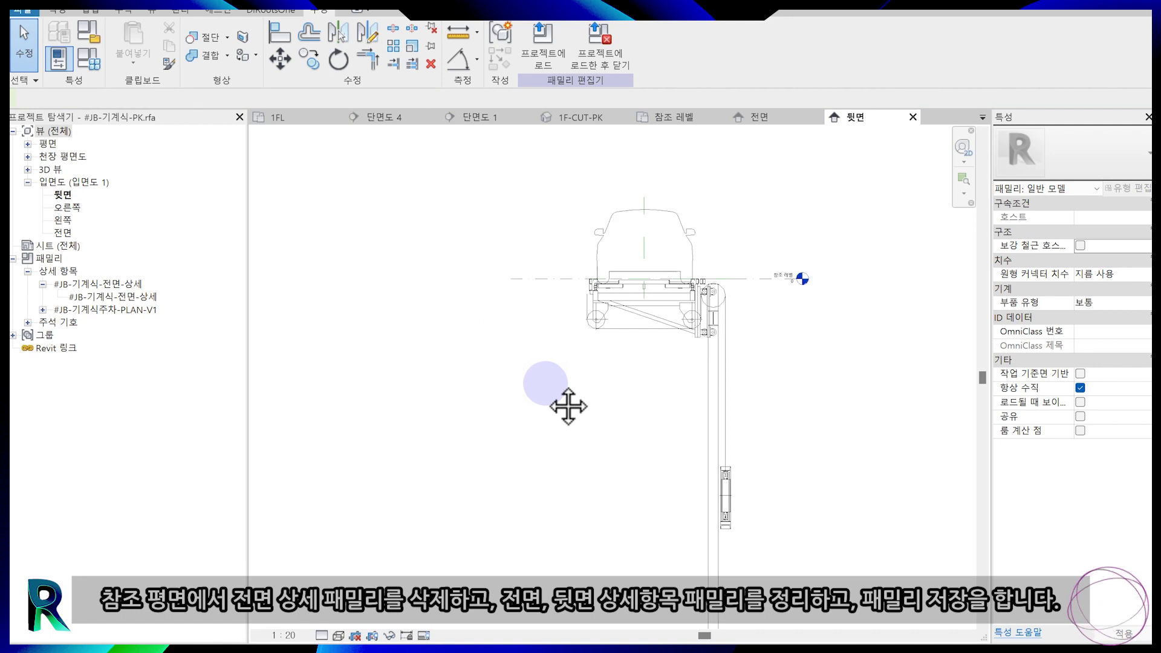
pyautogui.scroll(-2, 545, 387)
pyautogui.click(776, 121)
pyautogui.moveTo(629, 317); pyautogui.dragTo(664, 380, button='middle')
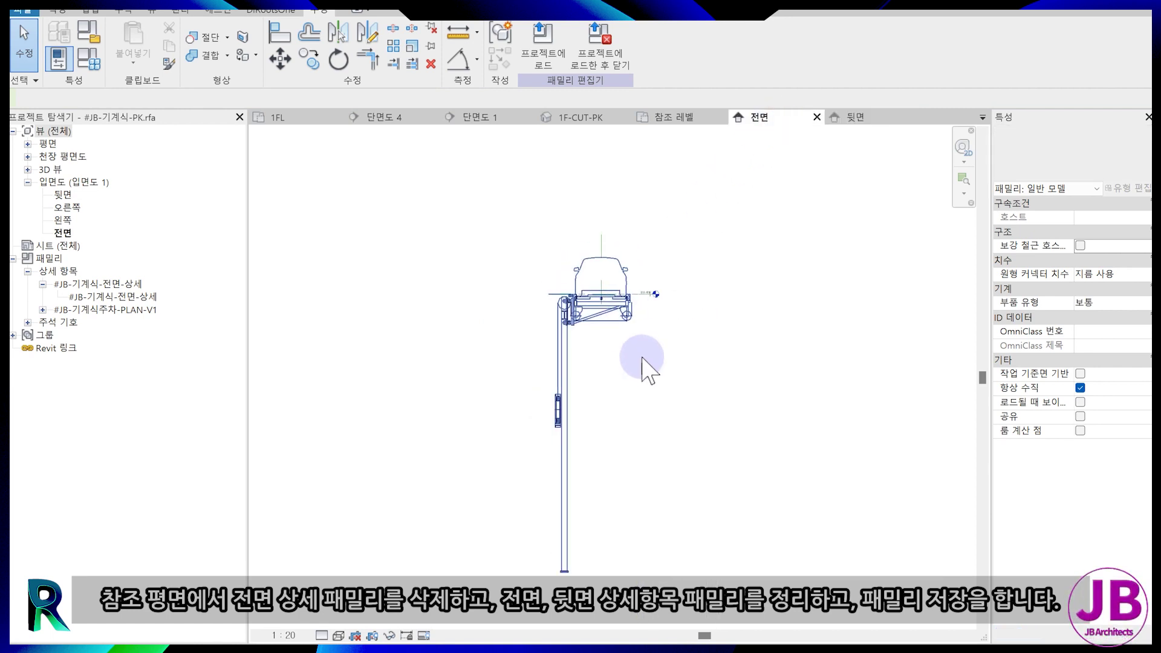
pyautogui.hotkey('ctrl', 's')
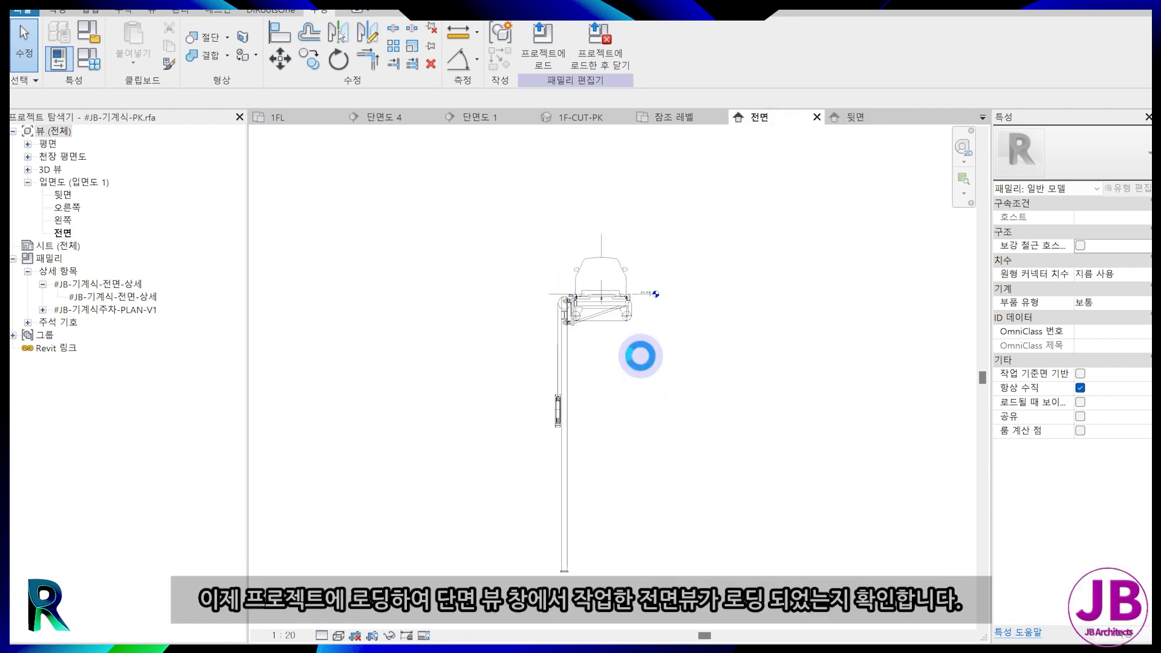
# Load the family into the project, overwriting the existing version and its parameter values, and open section 단면도 4 to examine the front detail.
pyautogui.click(668, 121)
pyautogui.click(778, 118)
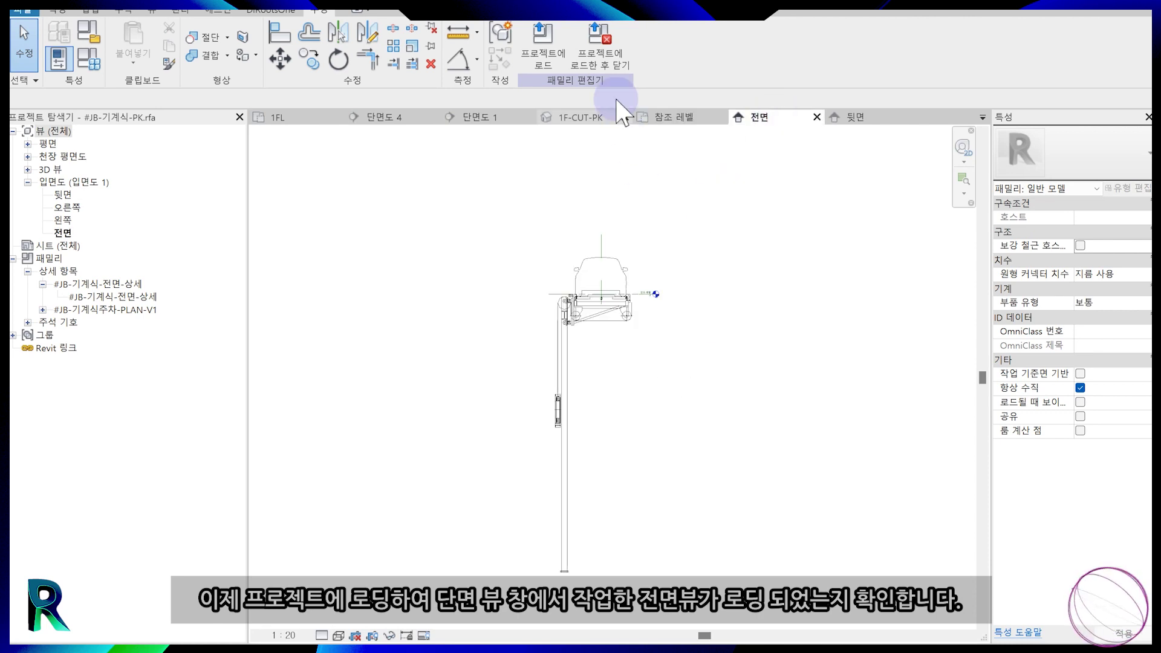
pyautogui.click(565, 55)
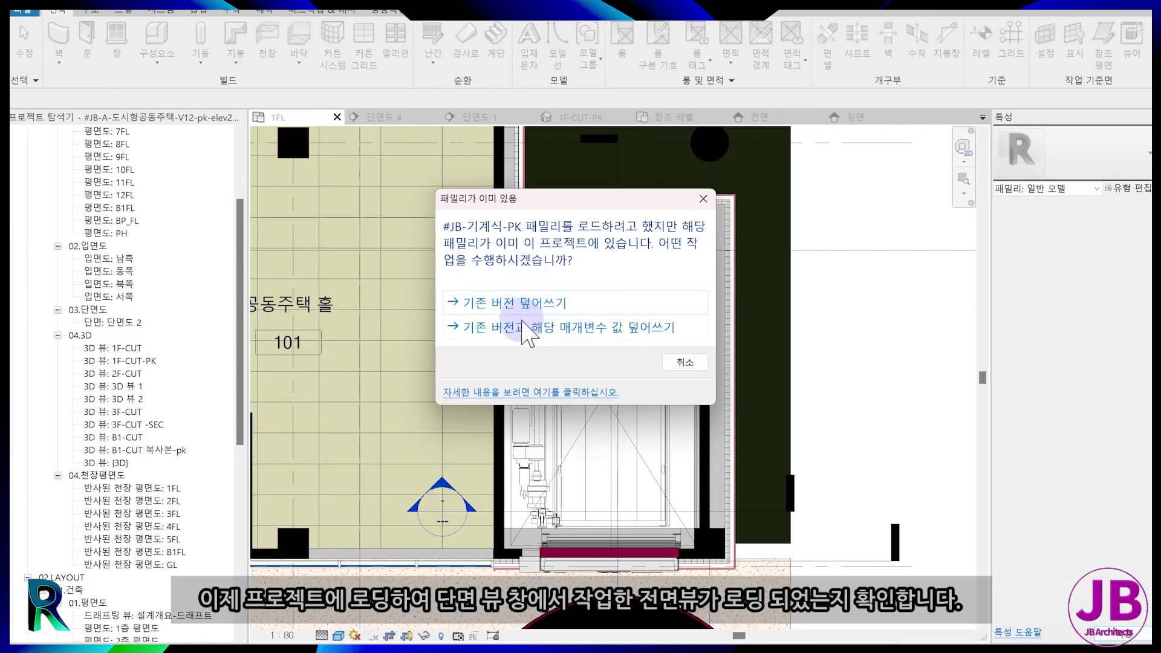
pyautogui.click(523, 324)
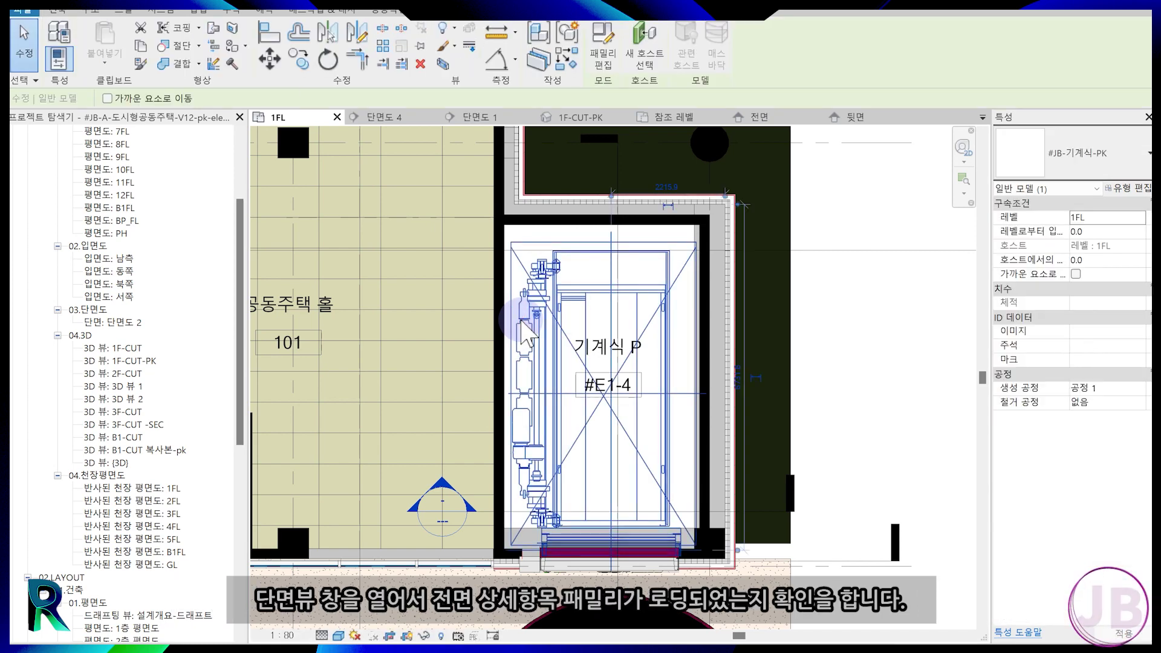
pyautogui.doubleClick(441, 487)
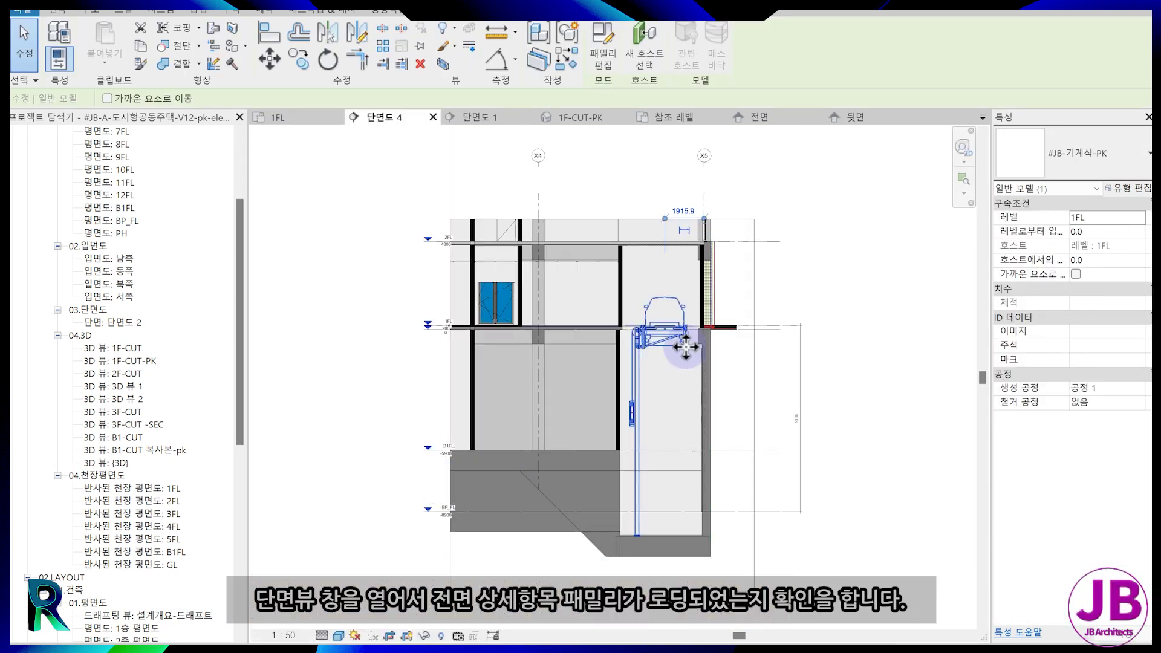
pyautogui.moveTo(673, 503); pyautogui.dragTo(665, 469, button='middle')
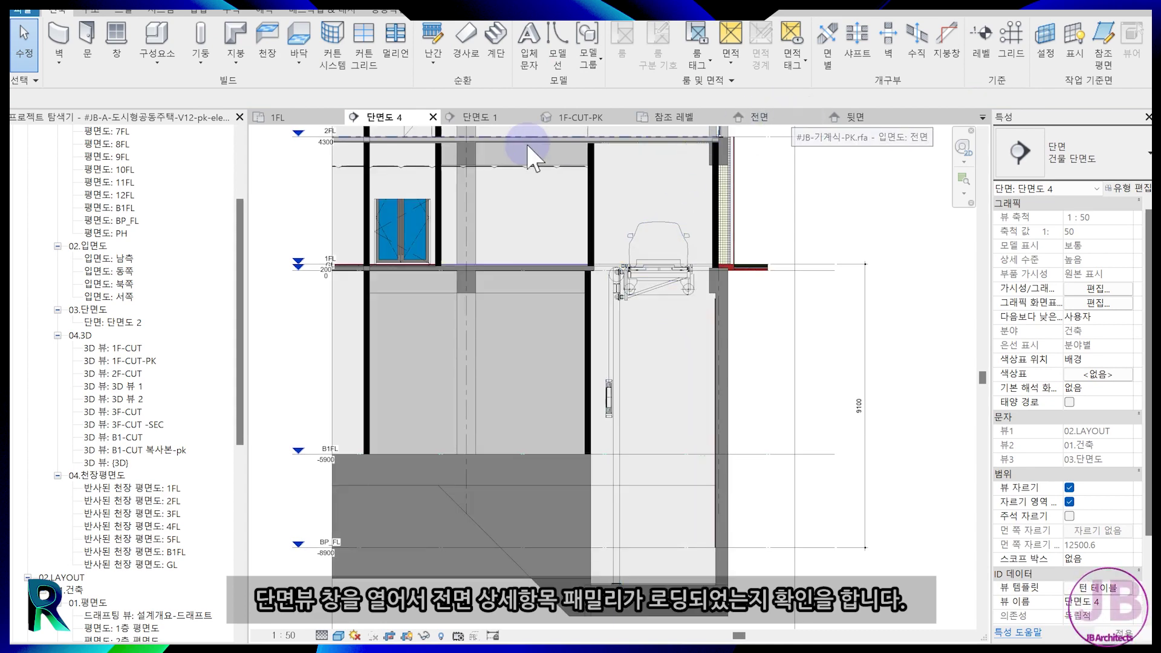
# Return to the elevator family's 참조 레벨 view and create a new family from the 미터법 상세 항목.rft template.
pyautogui.click(479, 119)
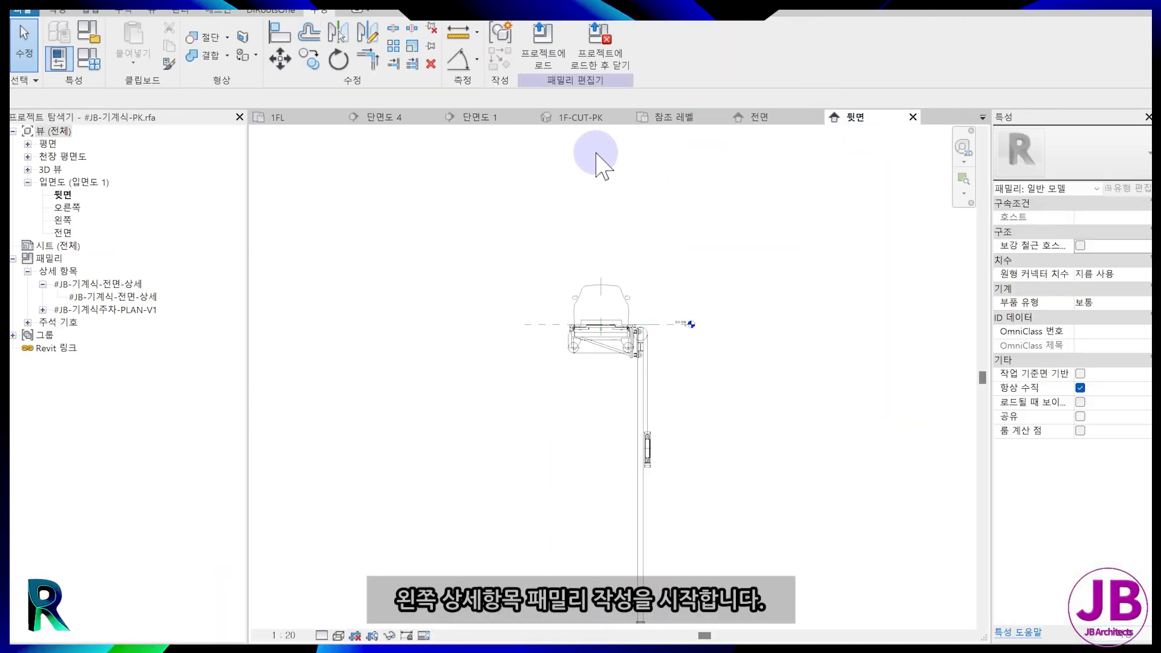
pyautogui.click(671, 116)
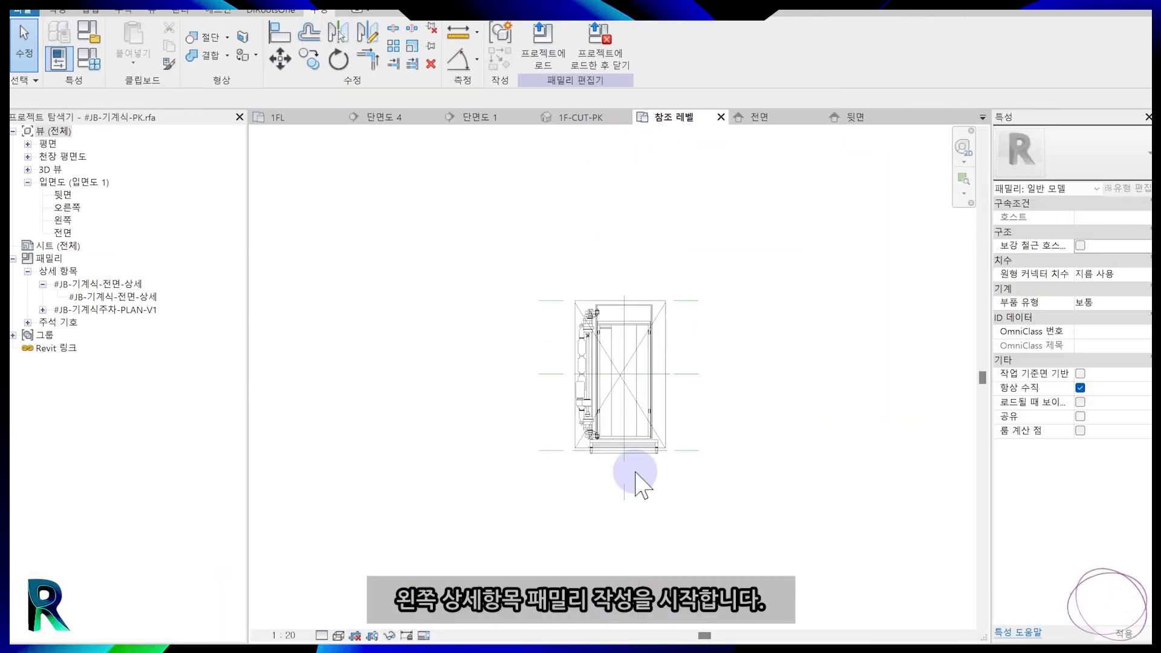
pyautogui.scroll(2, 634, 471)
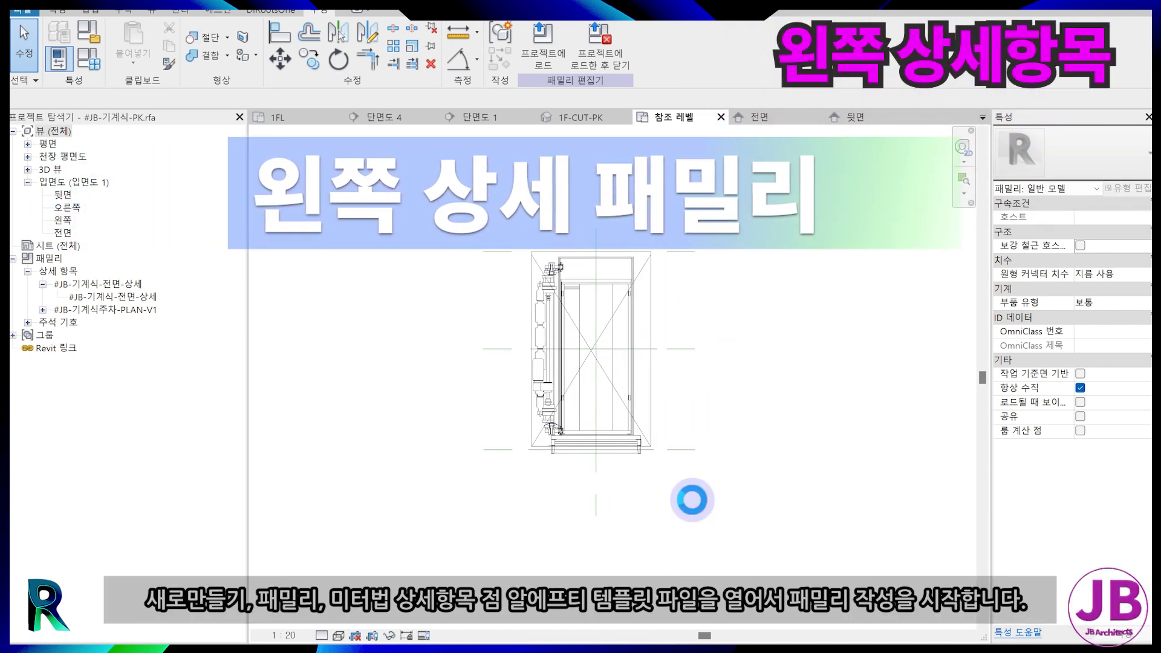
pyautogui.click(46, 9)
pyautogui.click(24, 11)
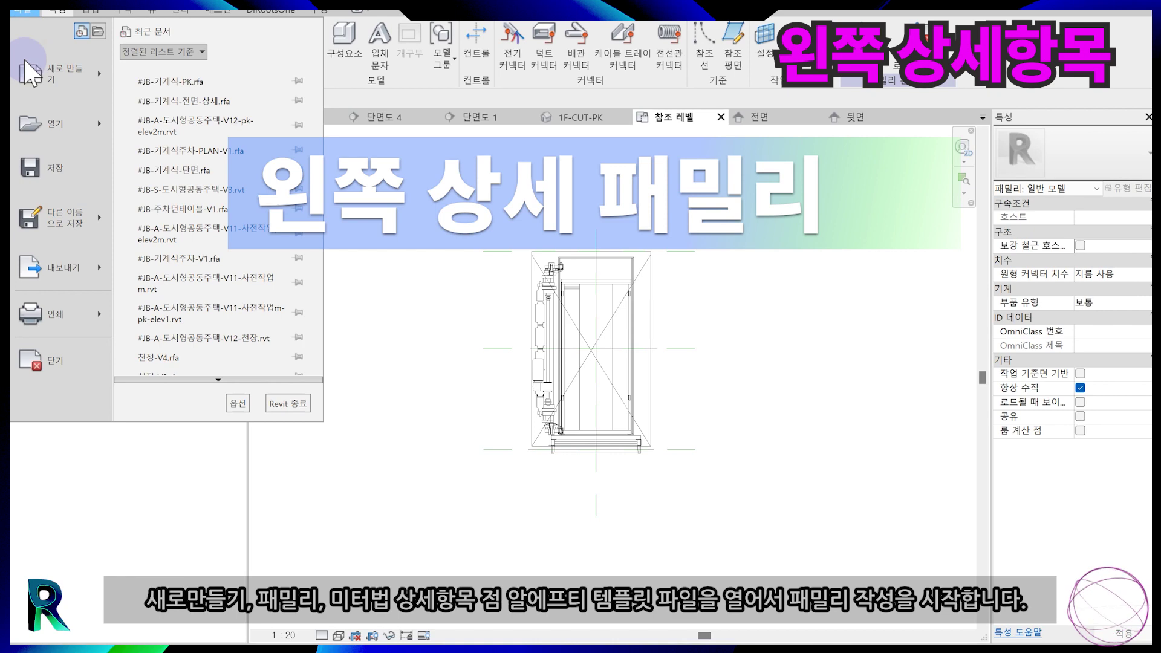
pyautogui.moveTo(55, 74)
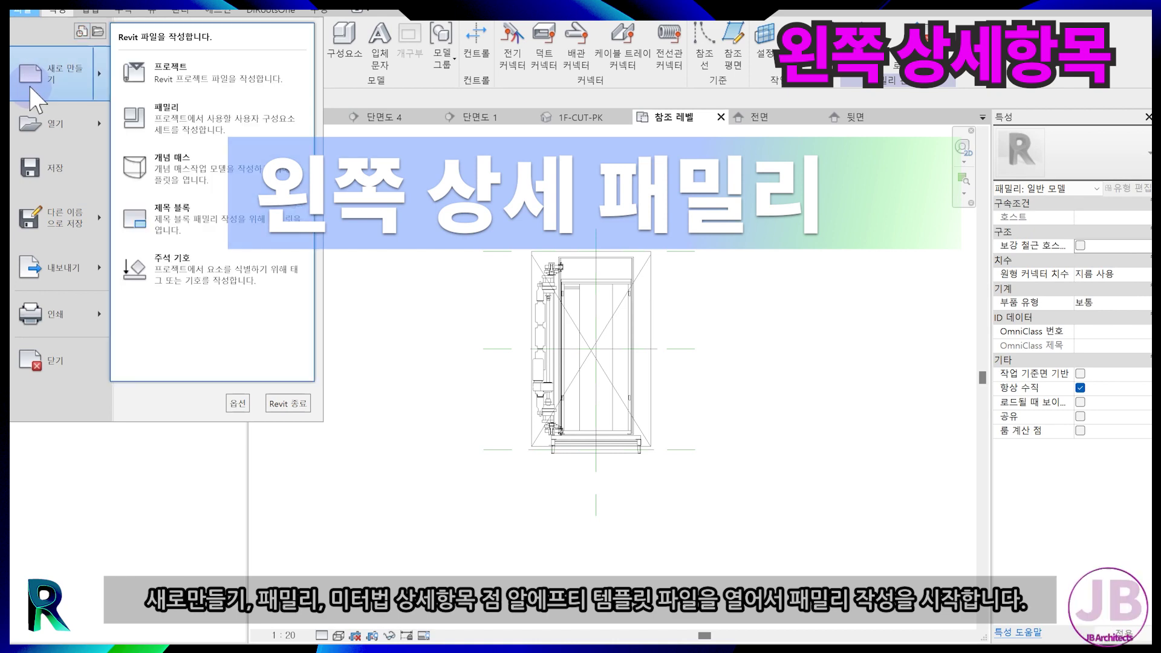
pyautogui.click(178, 127)
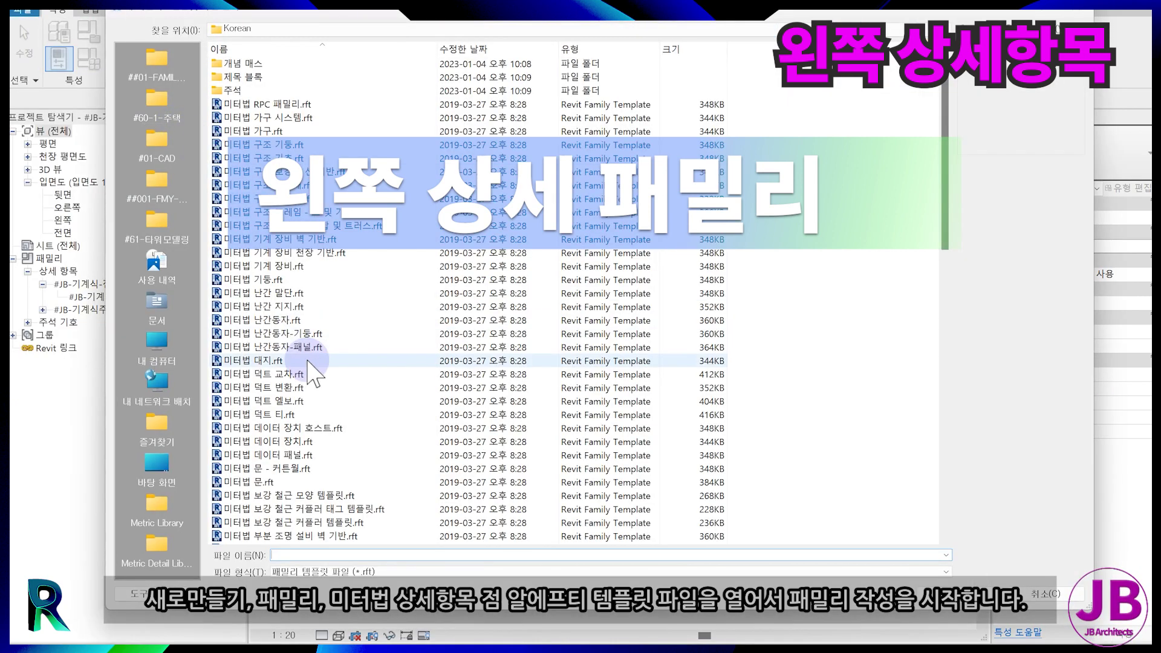
pyautogui.click(279, 402)
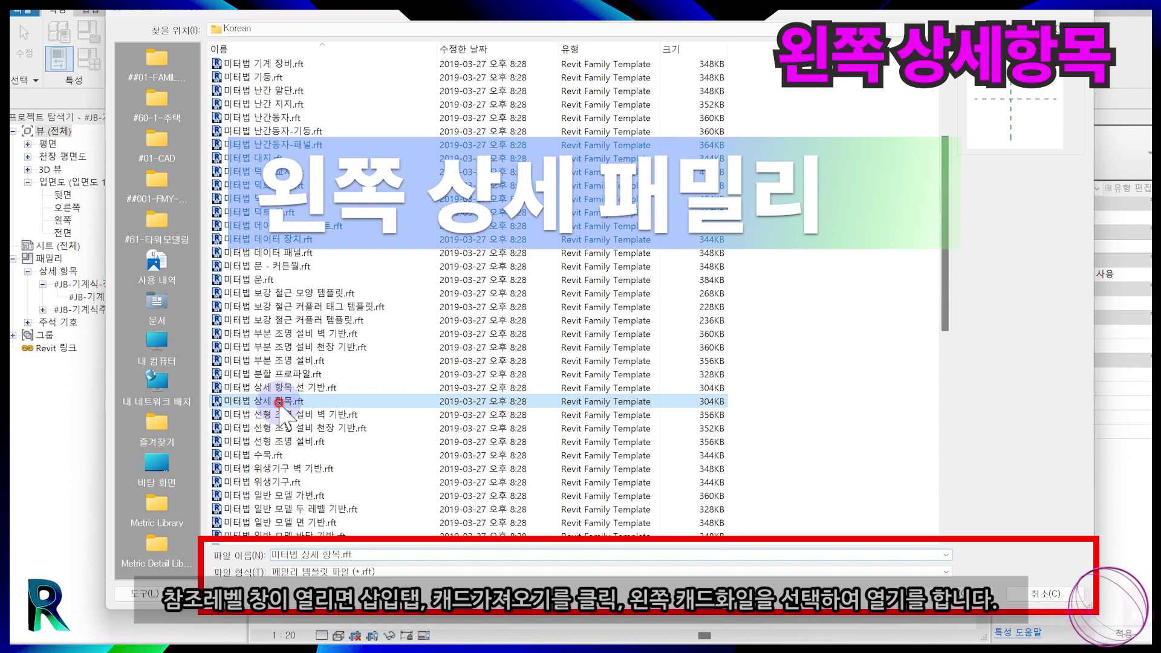
pyautogui.click(941, 596)
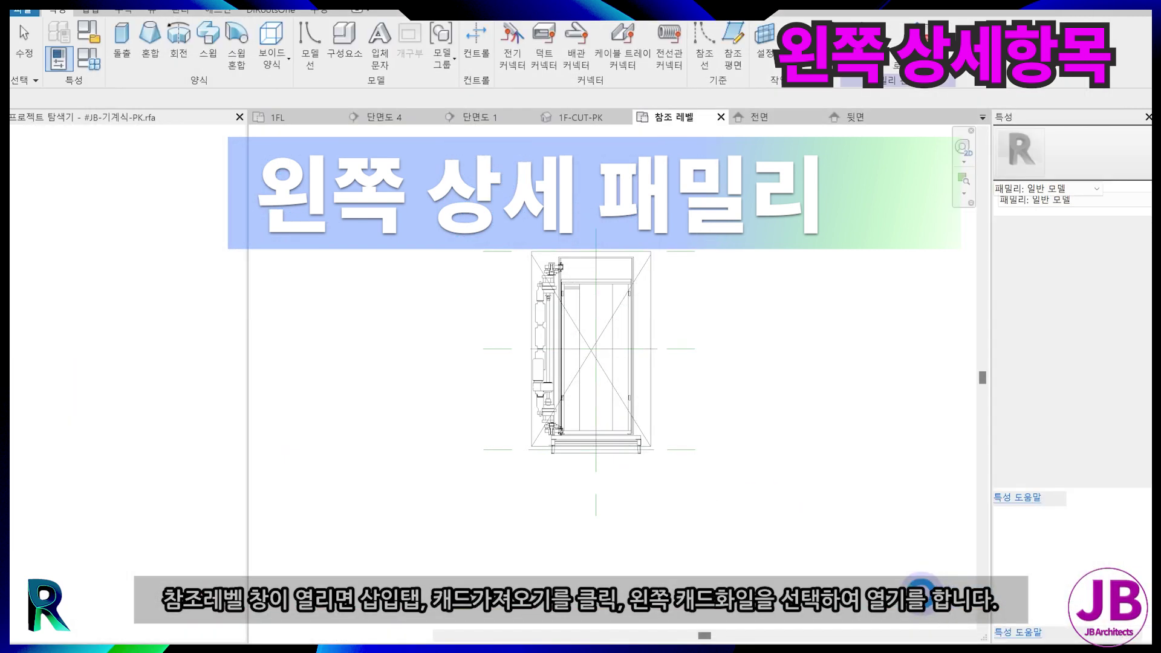
# Import the CAD file #3-PARKING-LEFTMM.dwg into the new family's 참조 레벨 view.
pyautogui.click(91, 9)
pyautogui.click(315, 45)
pyautogui.click(456, 351)
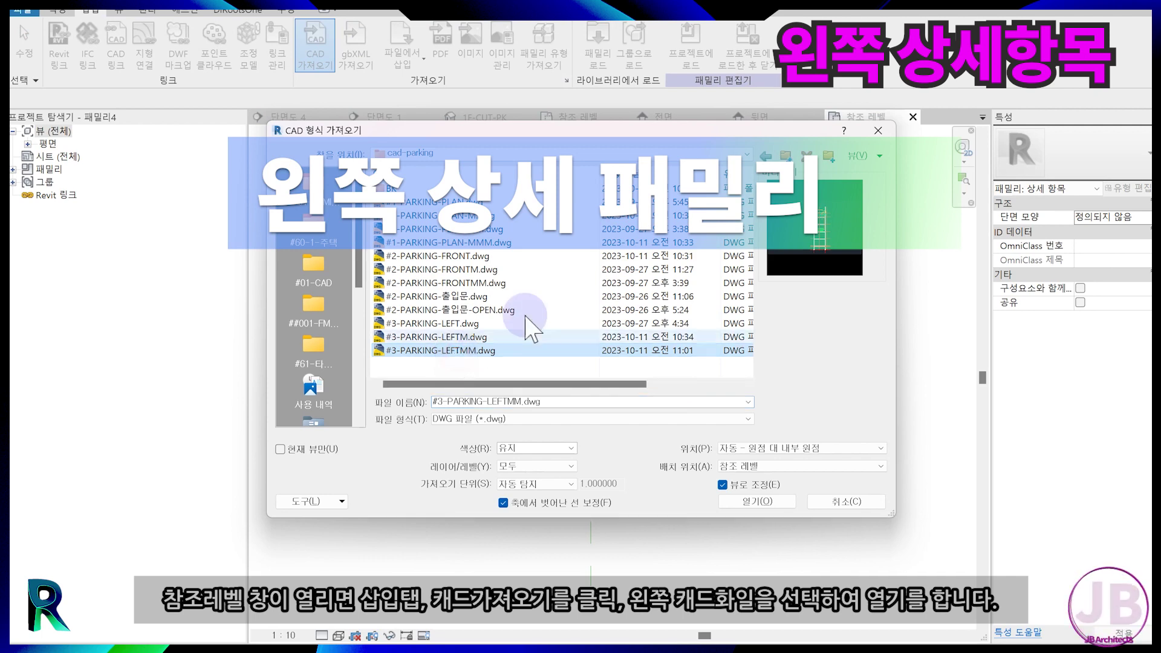
pyautogui.click(753, 502)
pyautogui.scroll(-4, 648, 480)
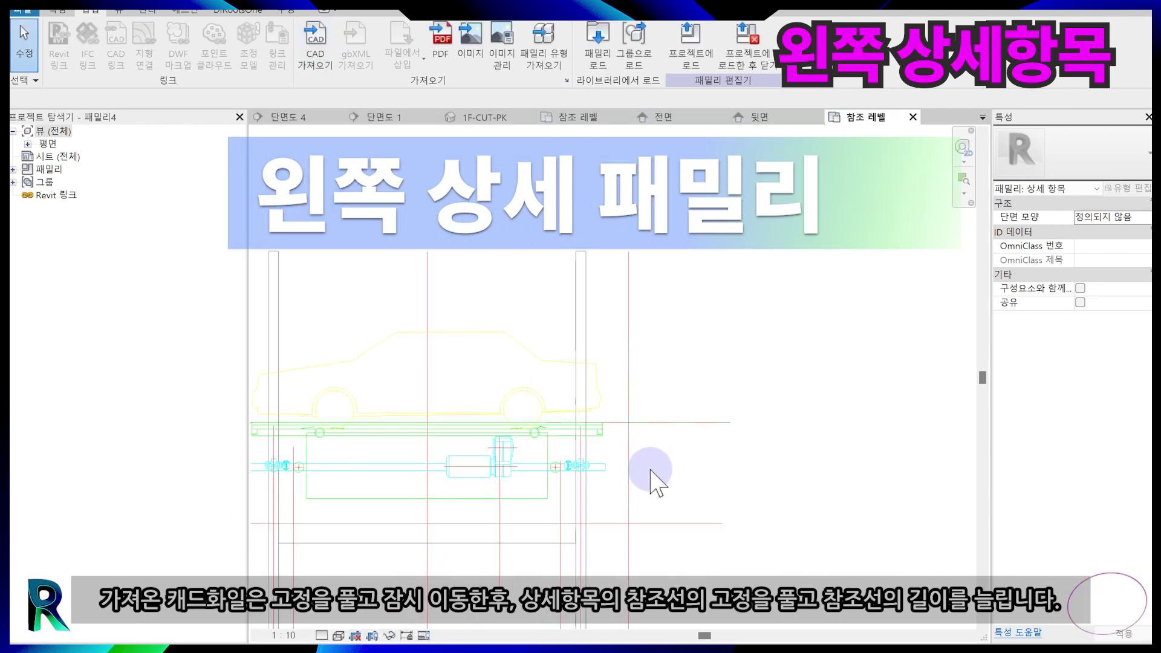
# Unpin the imported CAD drawing and move it slightly aside to clear the centre reference planes.
pyautogui.click(591, 395)
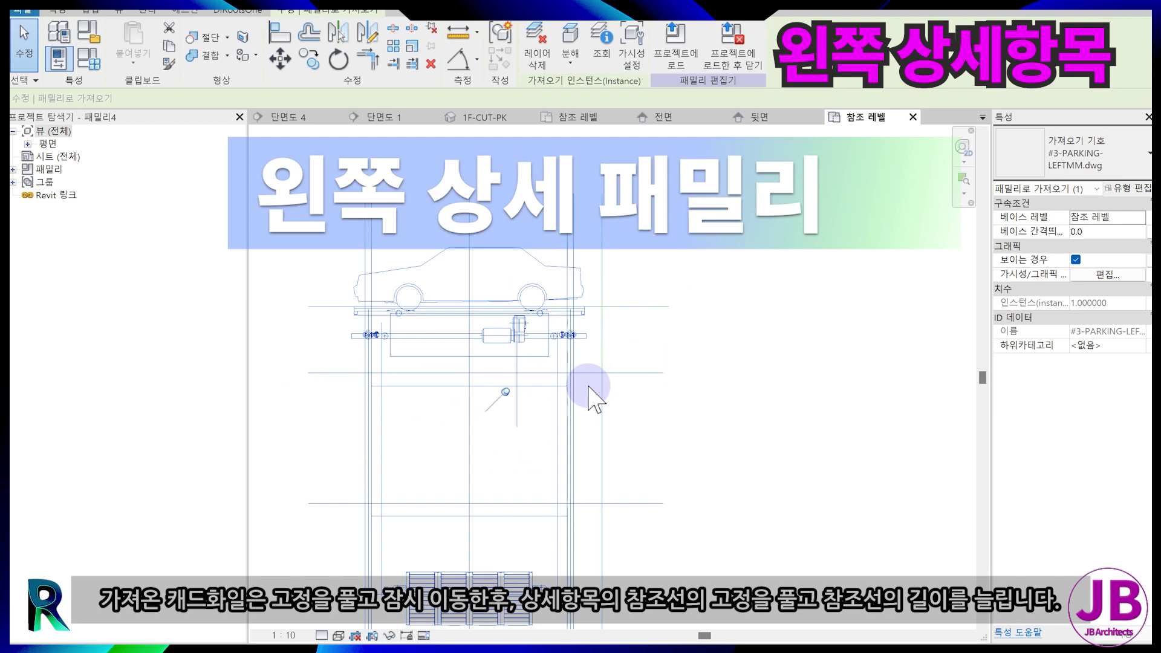
pyautogui.click(506, 392)
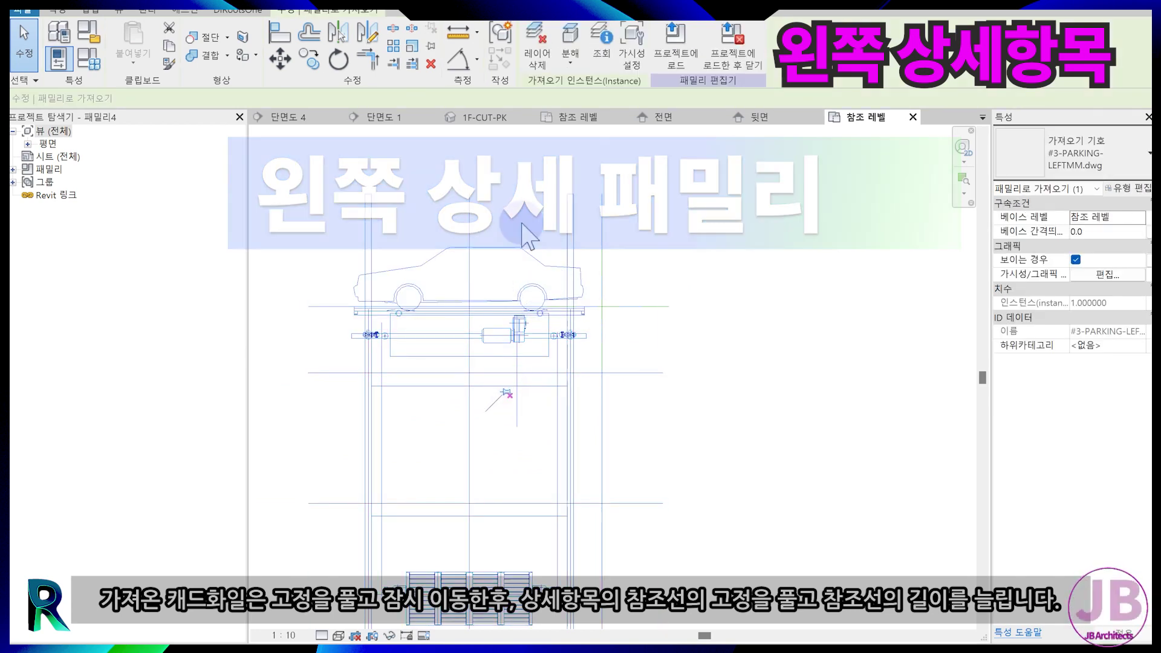
pyautogui.moveTo(527, 236); pyautogui.dragTo(493, 220)
# Unpin the 중심(왼쪽/오른쪽) reference plane and lengthen it past both ends of the CAD drawing.
pyautogui.click(601, 270)
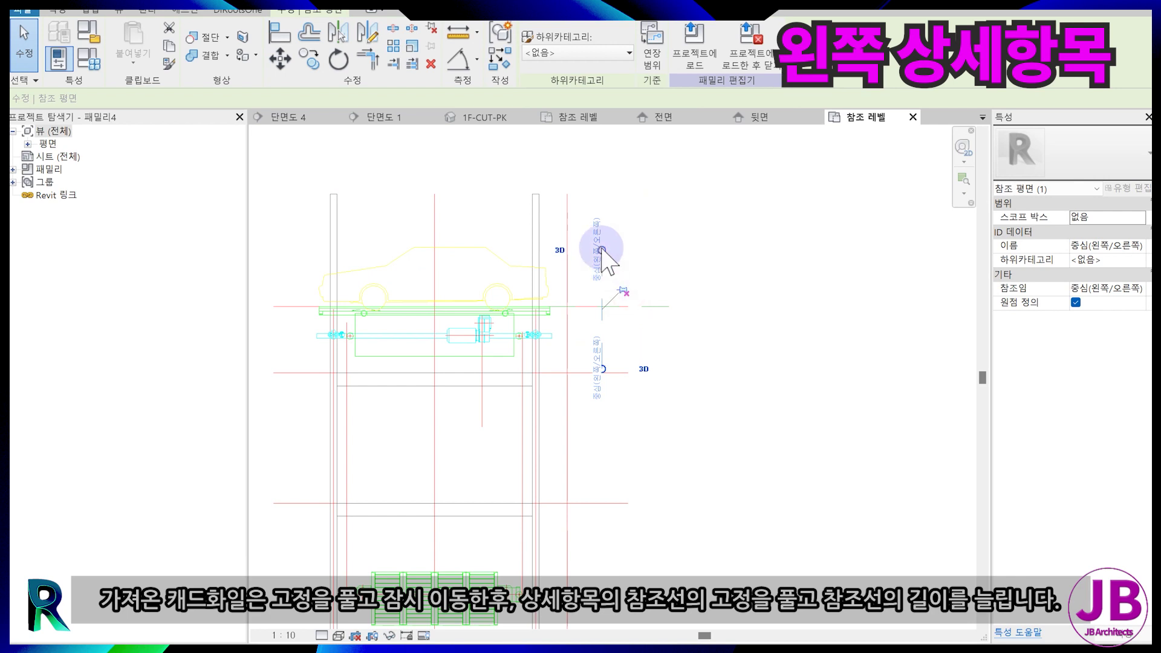
pyautogui.scroll(-3, 642, 278)
pyautogui.press('Escape')
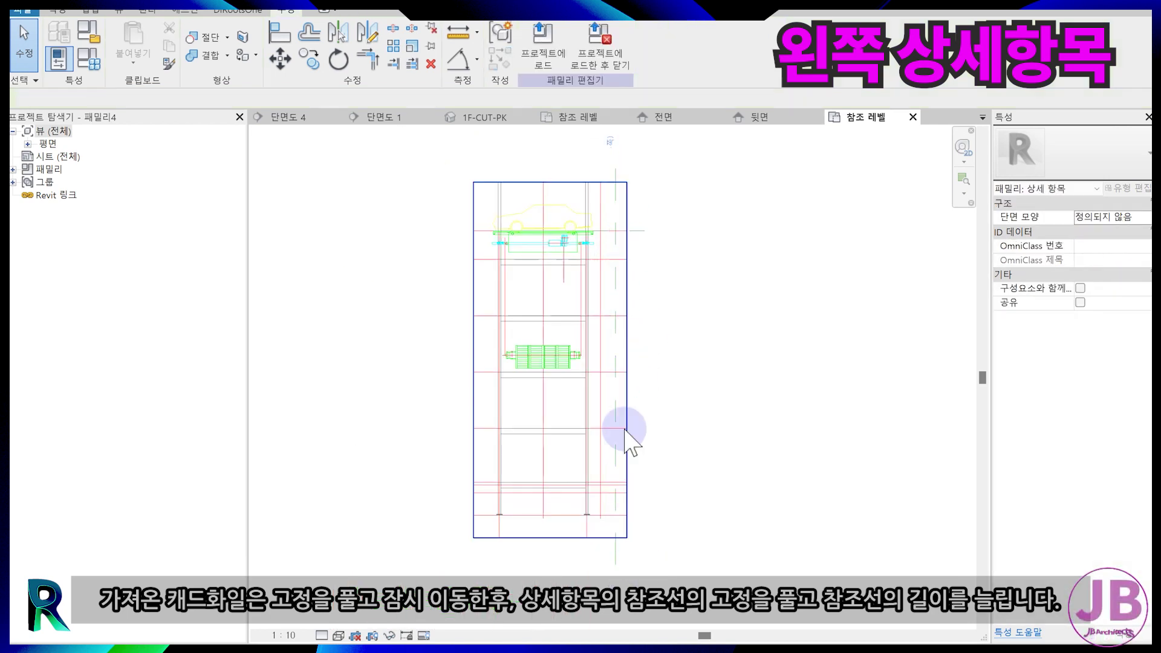
# Unpin the 중심(앞/뒤) reference plane and extend both its ends beyond the sides of the CAD drawing.
pyautogui.scroll(2, 629, 252)
pyautogui.click(638, 233)
pyautogui.scroll(2, 640, 228)
pyautogui.click(605, 230)
pyautogui.moveTo(651, 244); pyautogui.dragTo(779, 253)
pyautogui.moveTo(510, 245); pyautogui.dragTo(388, 322)
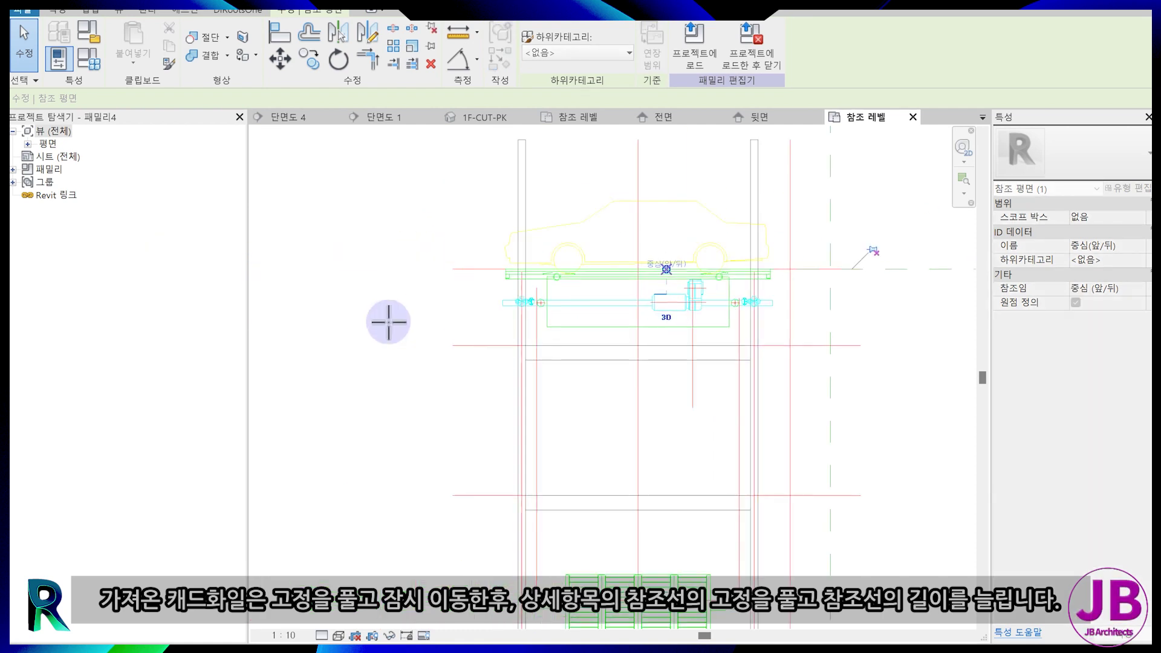
pyautogui.press('Escape')
pyautogui.scroll(-4, 351, 318)
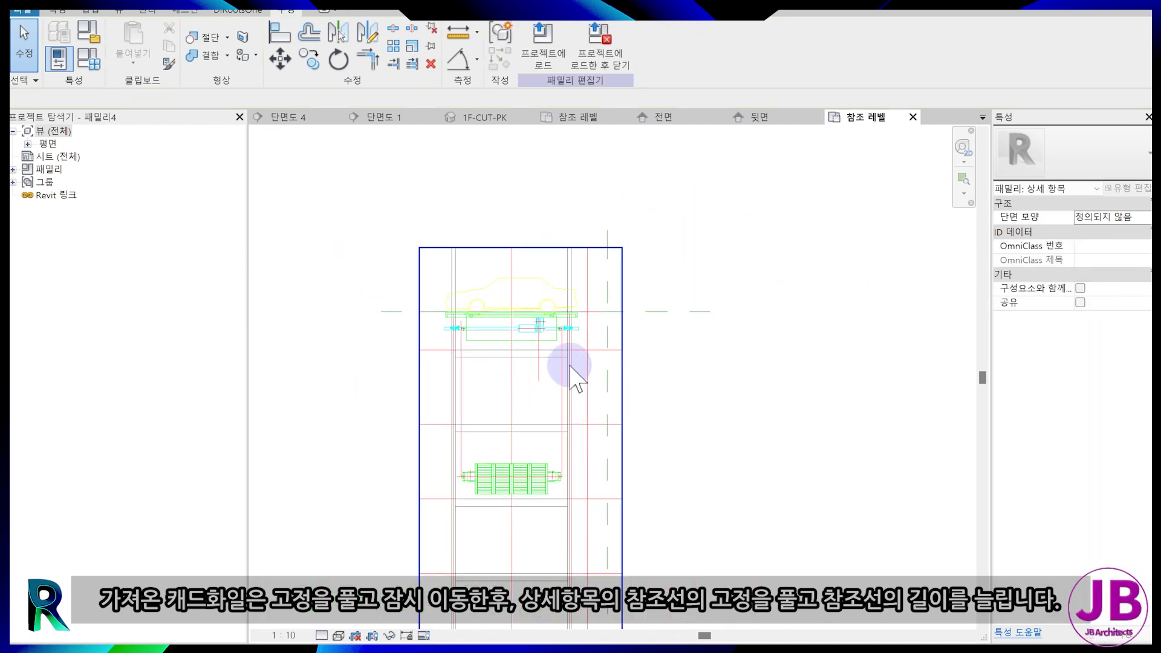
# Move the CAD drawing horizontally so its outermost right-hand vertical guide line lies on the 중심(왼쪽/오른쪽) reference plane.
pyautogui.click(569, 366)
pyautogui.press('m')
pyautogui.press('v')
pyautogui.click(593, 285)
pyautogui.click(613, 285)
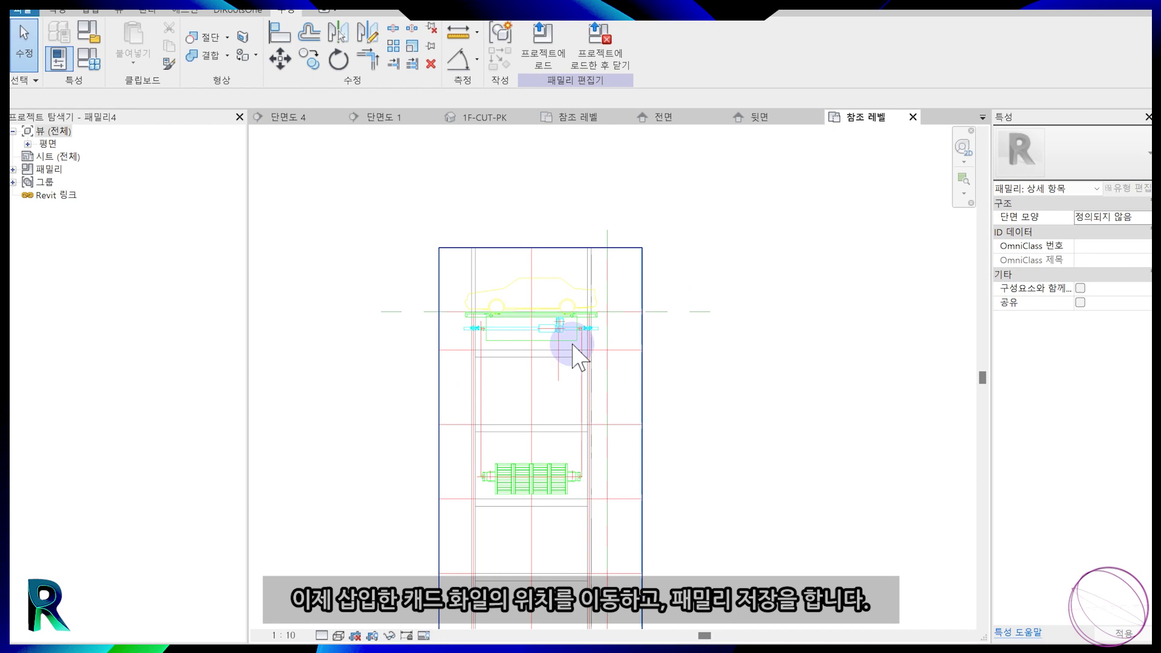
# Pin the centre reference planes and save the family as #JB-기계식-왼쪽-상세.rfa.
pyautogui.click(607, 212)
pyautogui.click(700, 310)
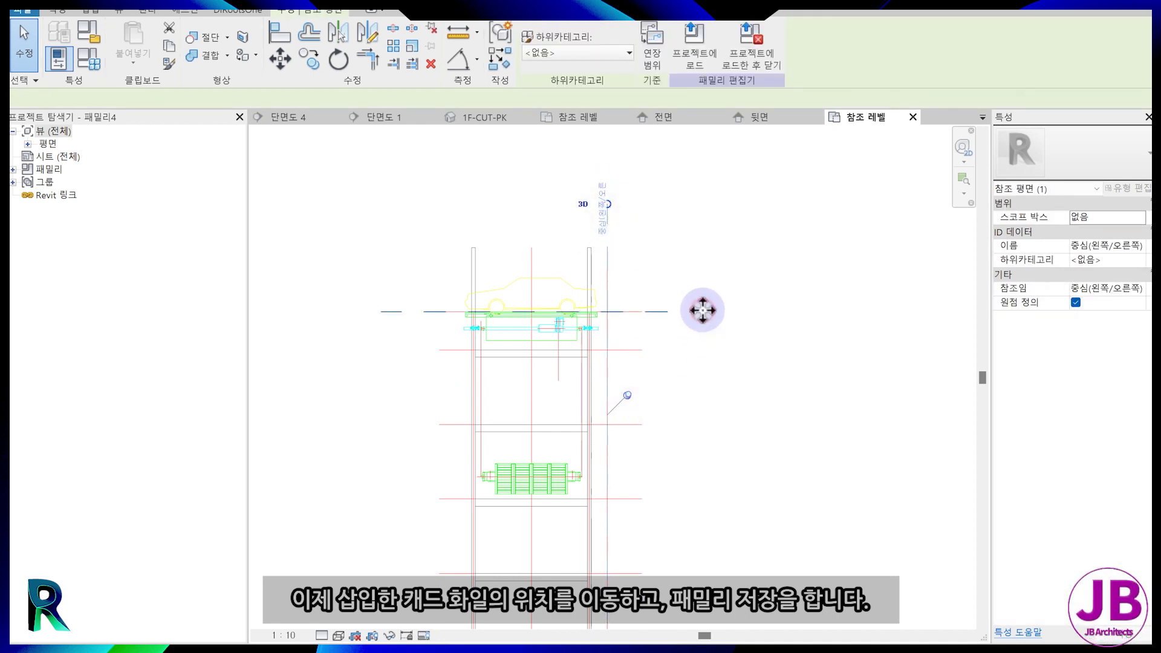
pyautogui.click(583, 423)
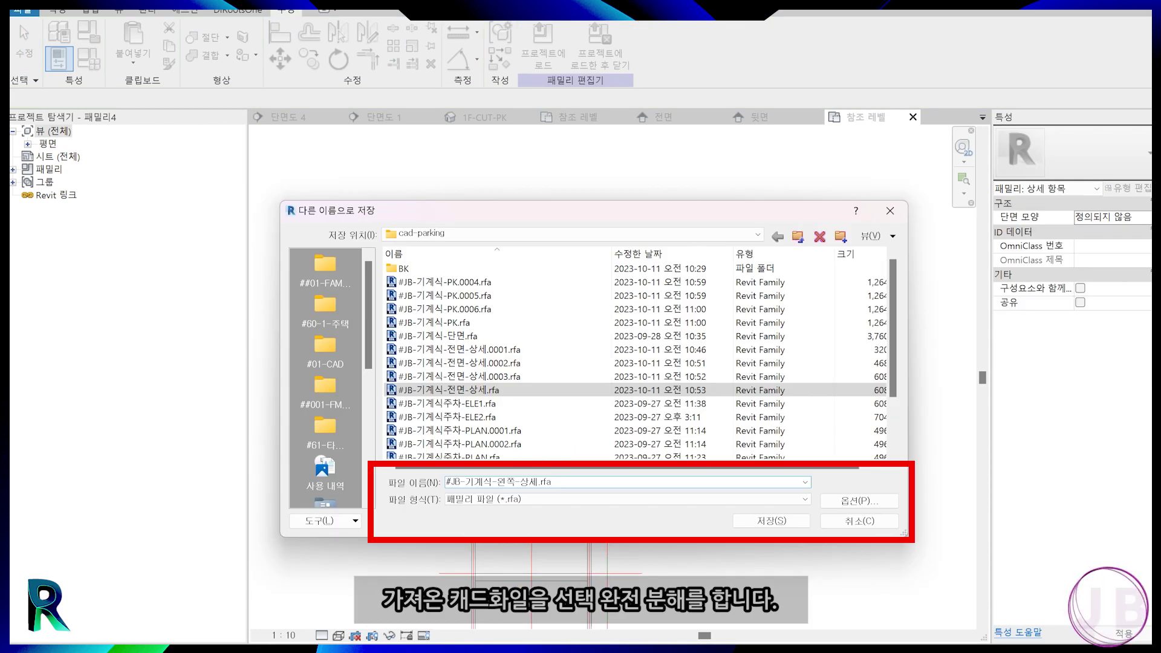
pyautogui.click(495, 510)
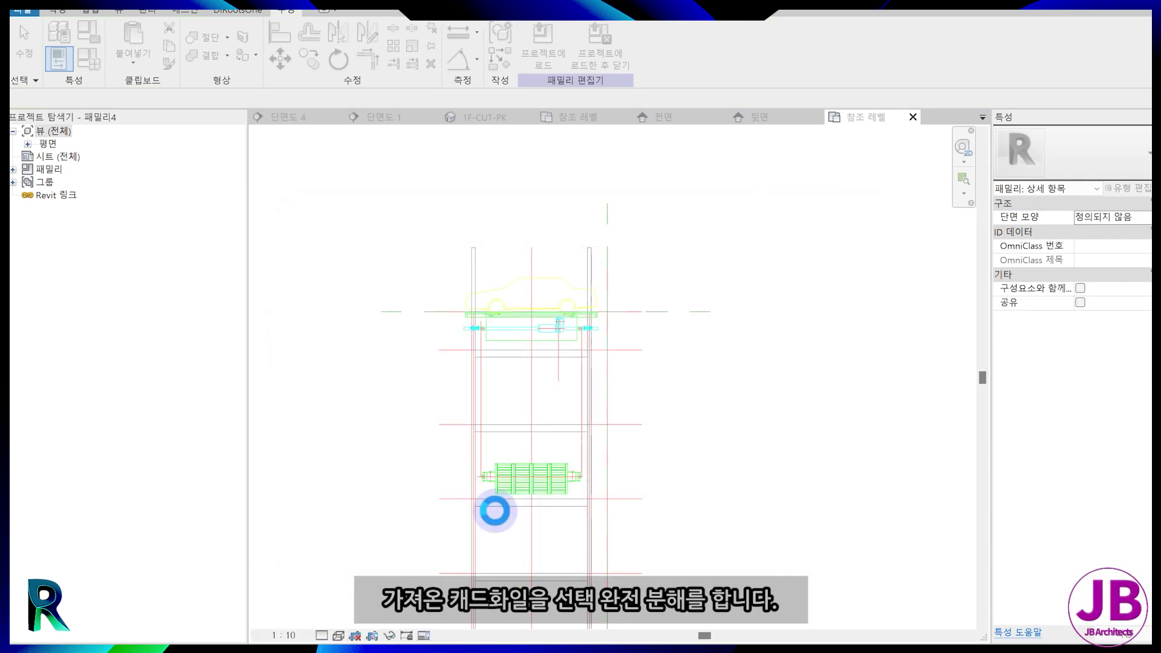
# Fully explode the imported CAD drawing into separate detail lines.
pyautogui.click(511, 431)
pyautogui.click(571, 57)
pyautogui.click(589, 118)
# Filter the selection to lines only, assign them to the 상세 항목 subcategory, and delete the imported line subcategories in Object Styles.
pyautogui.moveTo(492, 194)
pyautogui.mouseDown()
pyautogui.moveTo(596, 401)
pyautogui.moveTo(668, 361)
pyautogui.mouseUp()
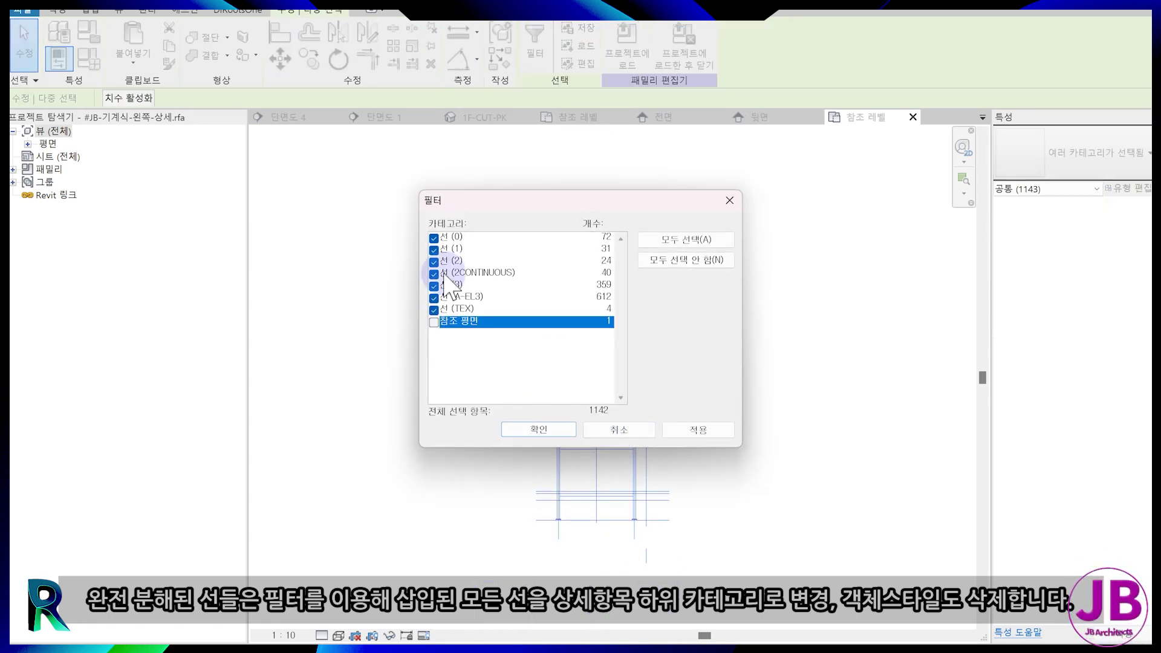
pyautogui.press('Return')
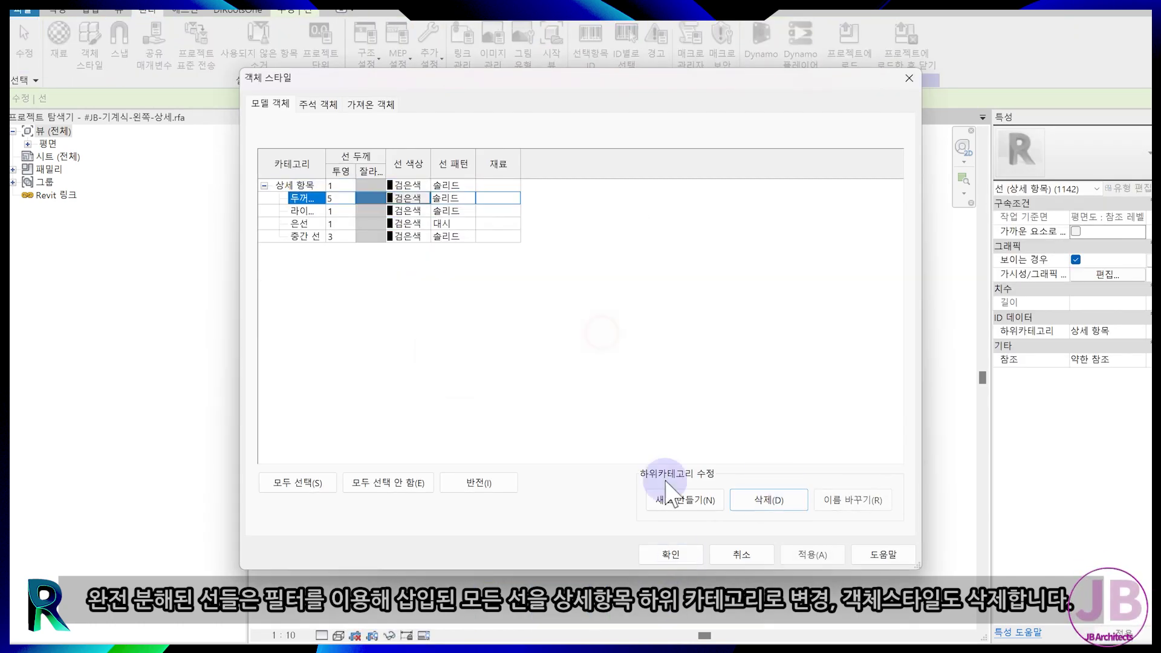
pyautogui.press('Return')
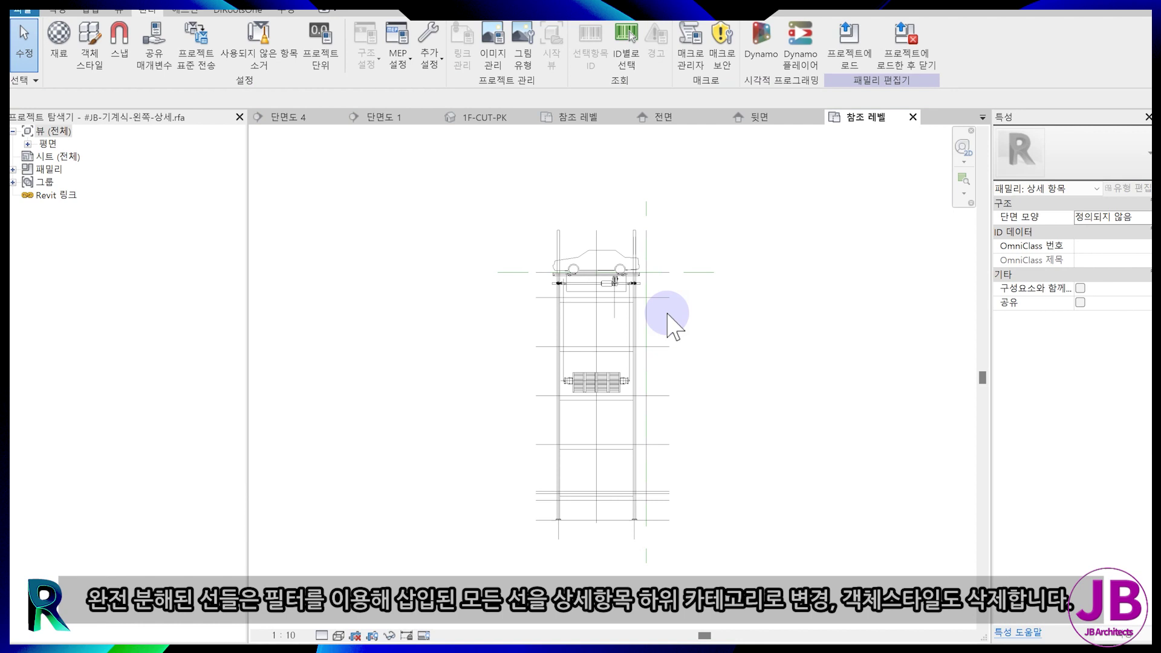
# Copy the vertical reference plane to the drawing's centre line, and the horizontal one above the car and to the two base lines.
pyautogui.scroll(4, 671, 326)
pyautogui.click(673, 218)
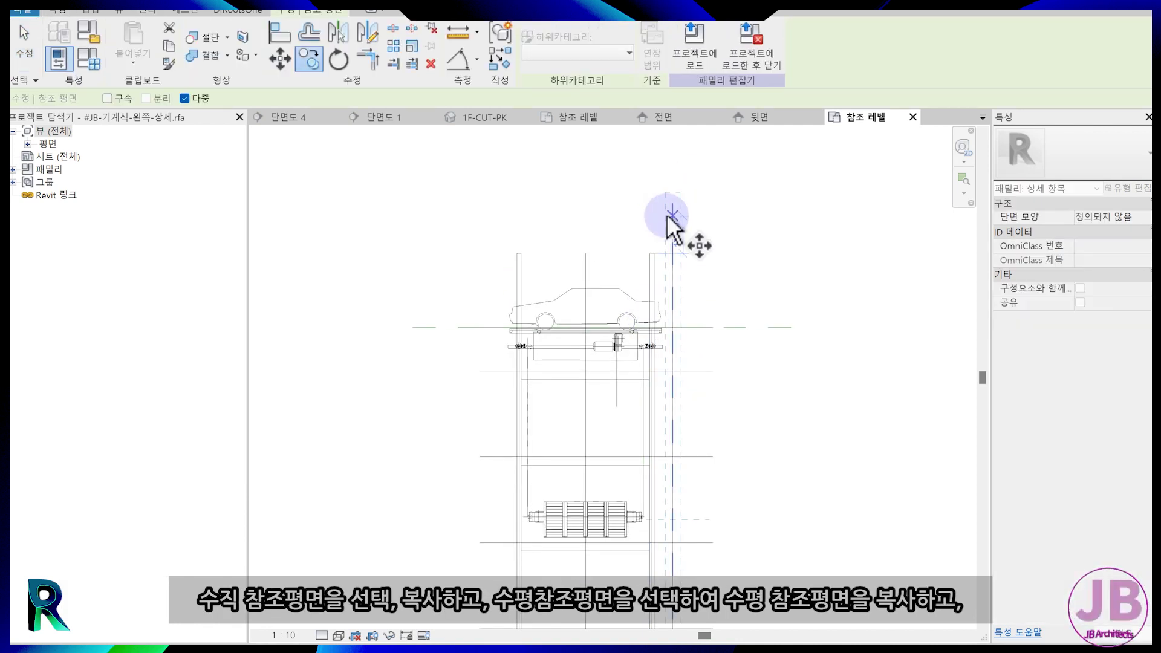
pyautogui.press('Escape')
pyautogui.press('Escape')
pyautogui.click(724, 329)
pyautogui.press('c')
pyautogui.press('o')
pyautogui.click(691, 328)
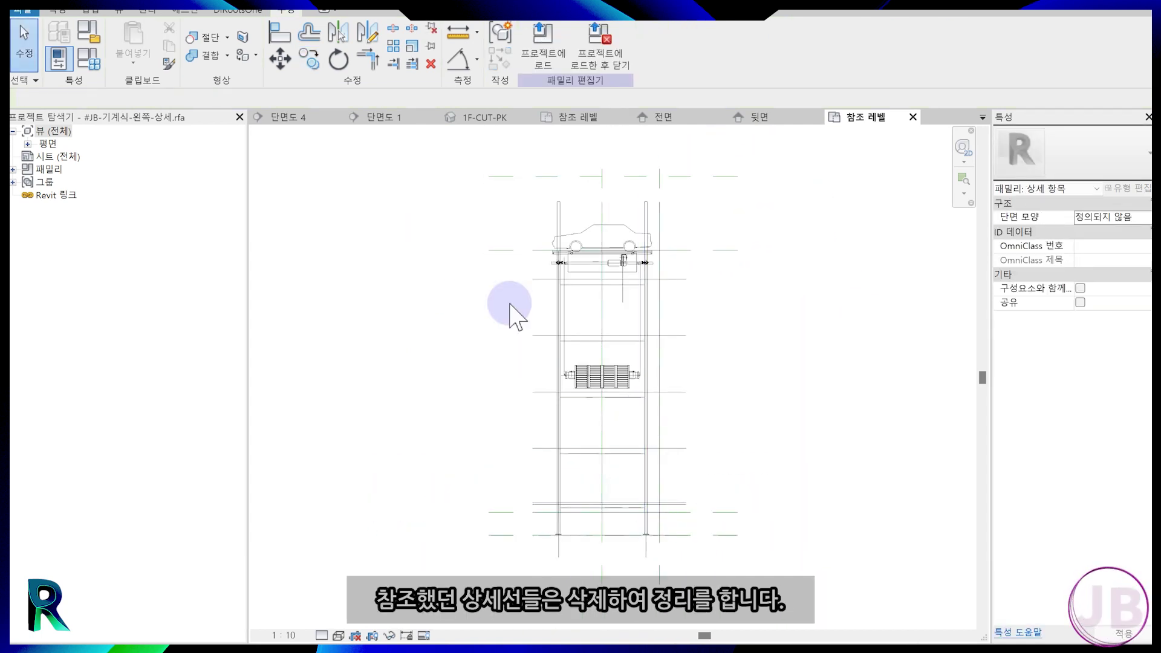
# Delete the horizontal and vertical guide lines that served as references in the exploded drawing.
pyautogui.click(544, 337)
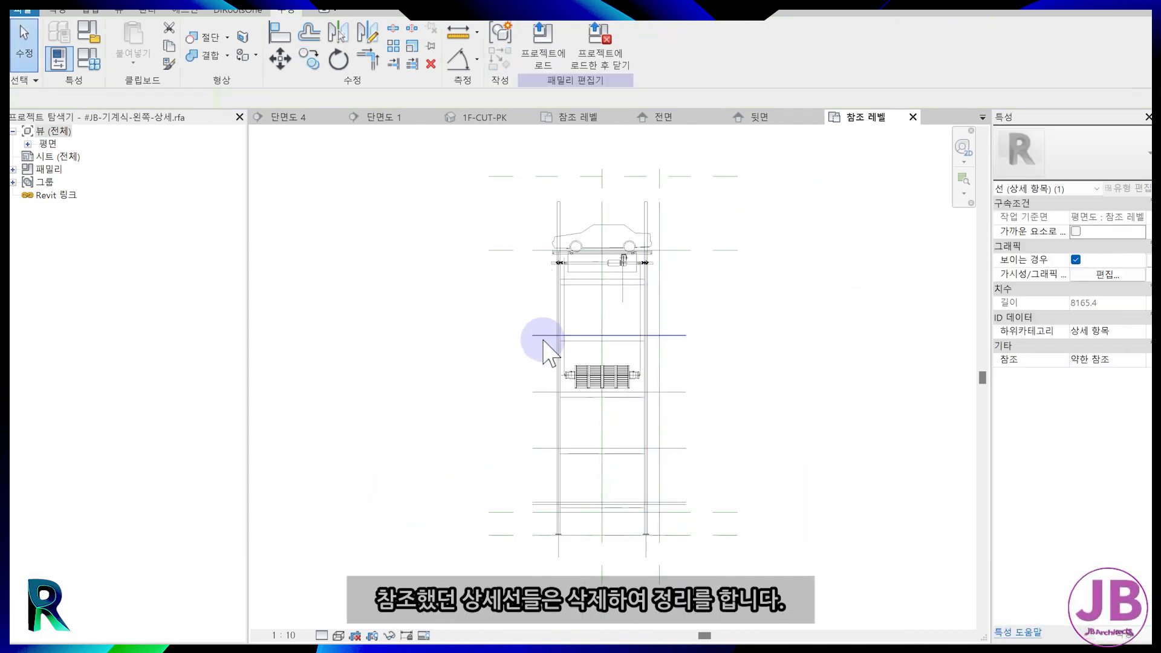
pyautogui.scroll(2, 532, 462)
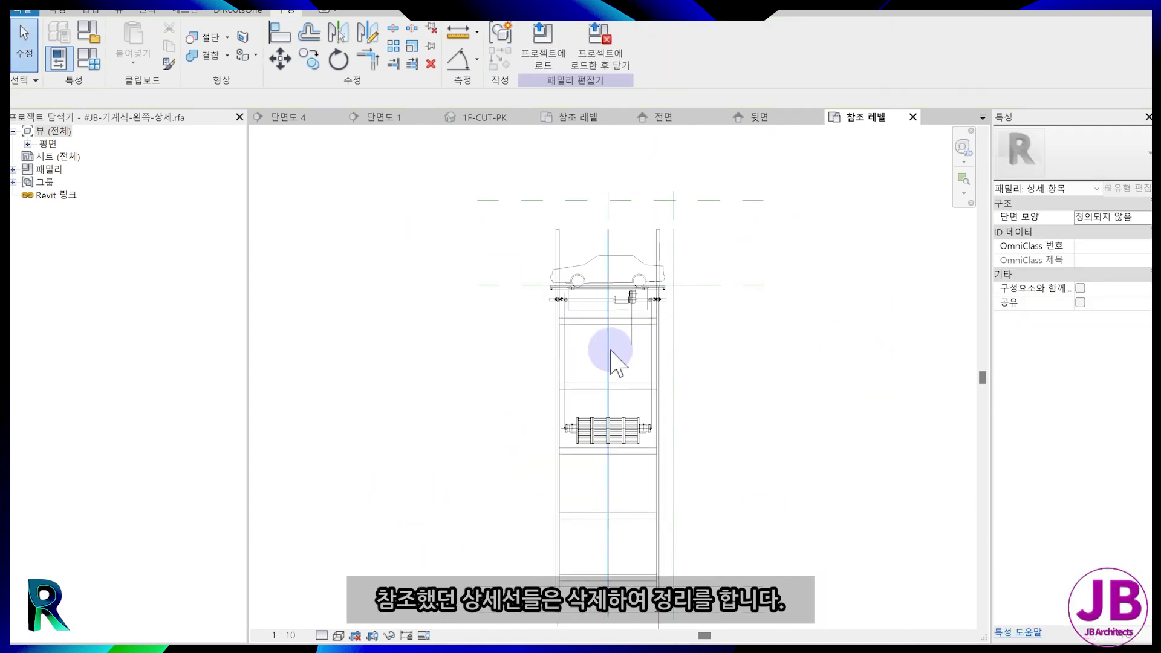
pyautogui.moveTo(611, 351); pyautogui.dragTo(645, 355, button='middle')
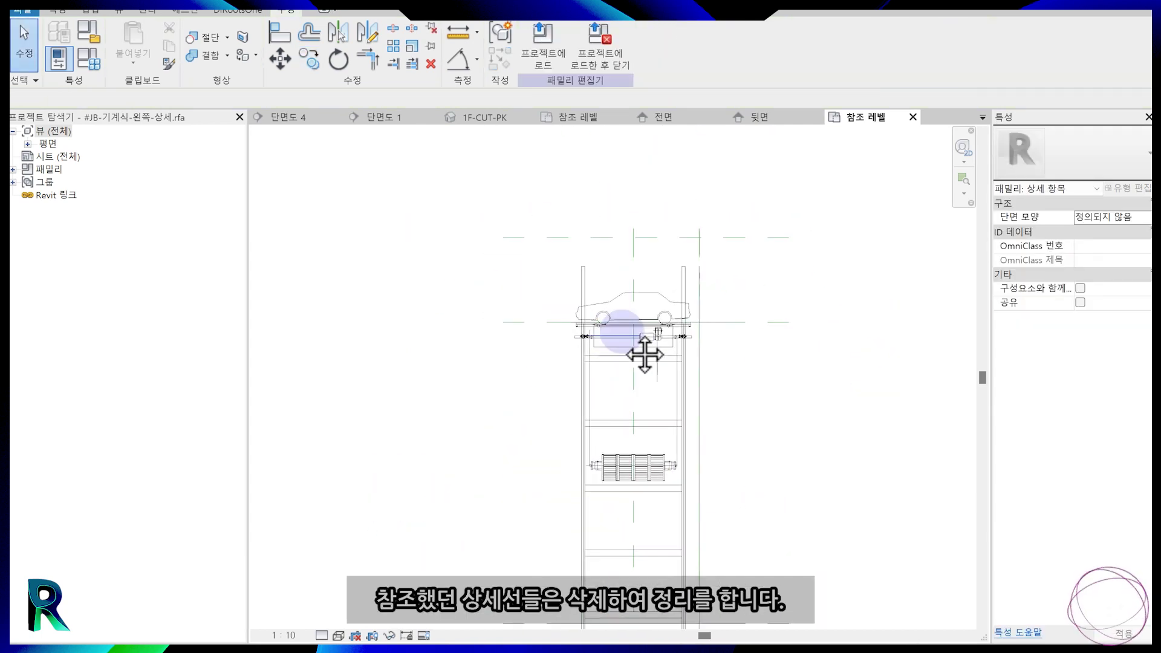
# Dimension the distance between the two vertical reference planes and set the view scale to 1:100.
pyautogui.scroll(2, 643, 262)
pyautogui.press('d')
pyautogui.press('i')
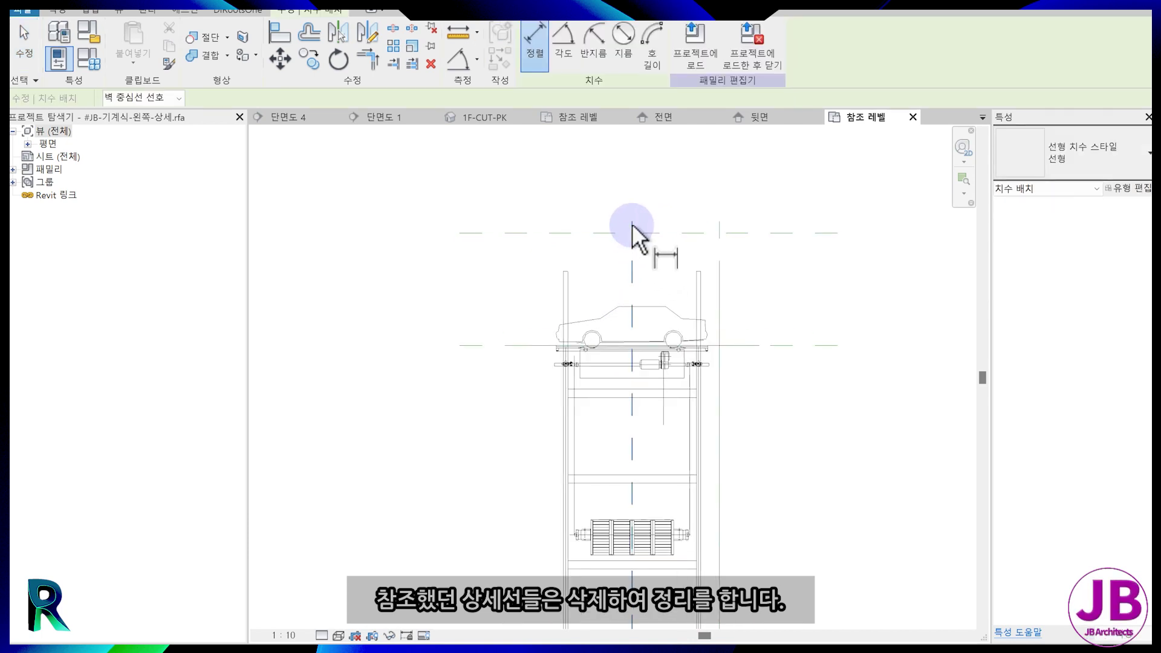
pyautogui.click(633, 226)
pyautogui.click(721, 222)
pyautogui.click(713, 187)
pyautogui.click(284, 635)
pyautogui.click(298, 552)
# Dimension the vertical distances between the horizontal reference planes, from above the car down to the base.
pyautogui.press('d')
pyautogui.press('i')
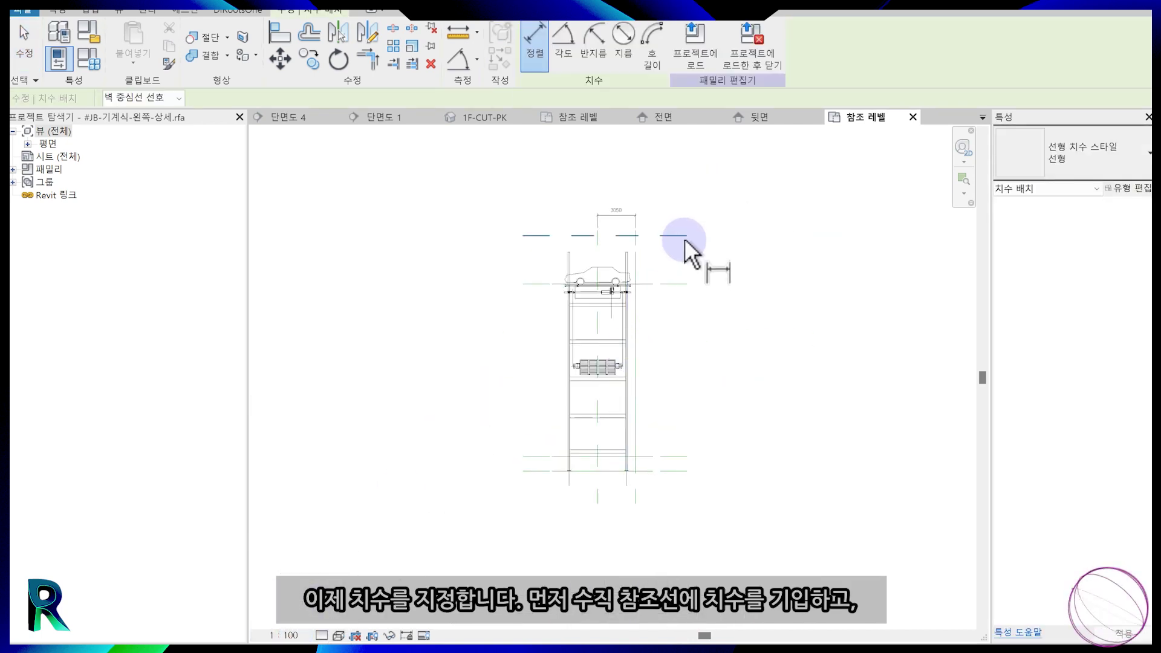
pyautogui.click(685, 237)
pyautogui.click(718, 441)
pyautogui.click(647, 456)
pyautogui.click(648, 471)
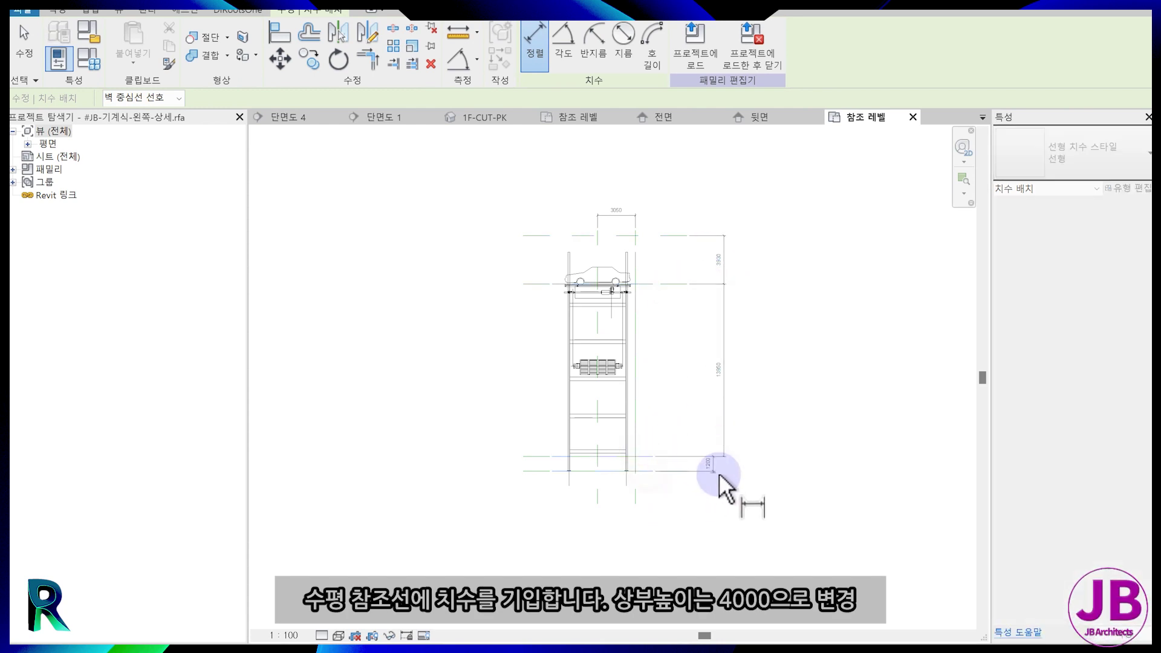
pyautogui.click(717, 473)
pyautogui.scroll(2, 716, 346)
pyautogui.press('Escape')
# Set the upper height between the top reference plane and the car platform plane to 4000.
pyautogui.scroll(1, 727, 217)
pyautogui.moveTo(727, 213); pyautogui.dragTo(731, 280, button='middle')
pyautogui.click(622, 204)
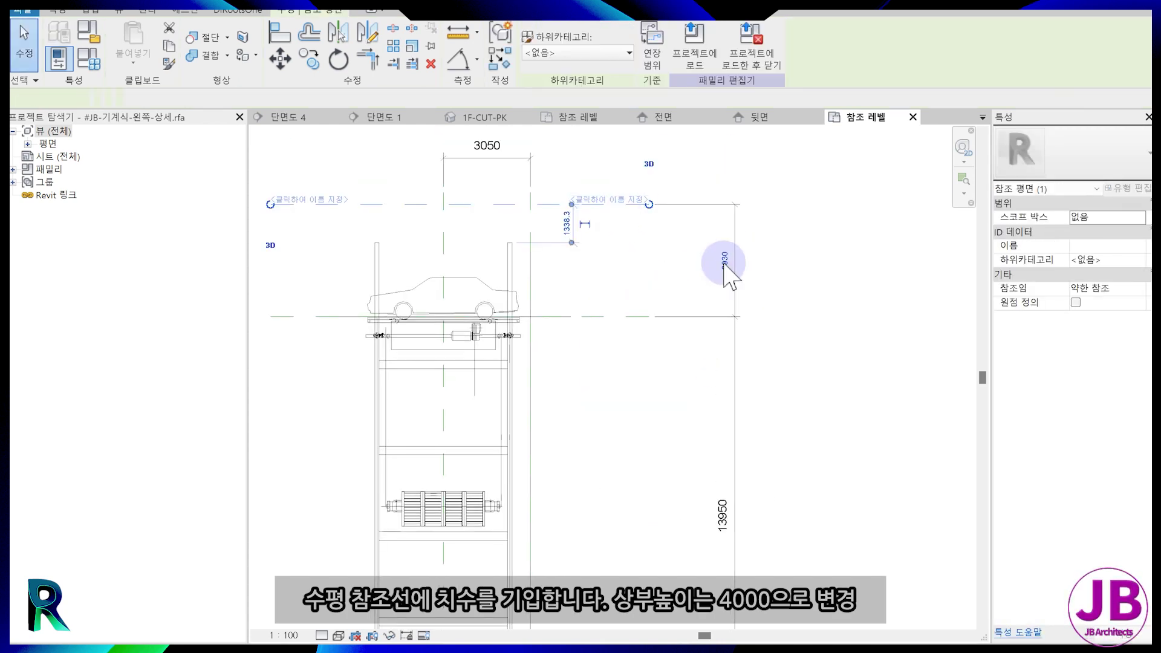
pyautogui.click(723, 259)
pyautogui.write('4000')
pyautogui.press('Return')
pyautogui.press('Escape')
# Delete the leftover horizontal guide lines lying on the two lowest reference planes.
pyautogui.scroll(-3, 731, 333)
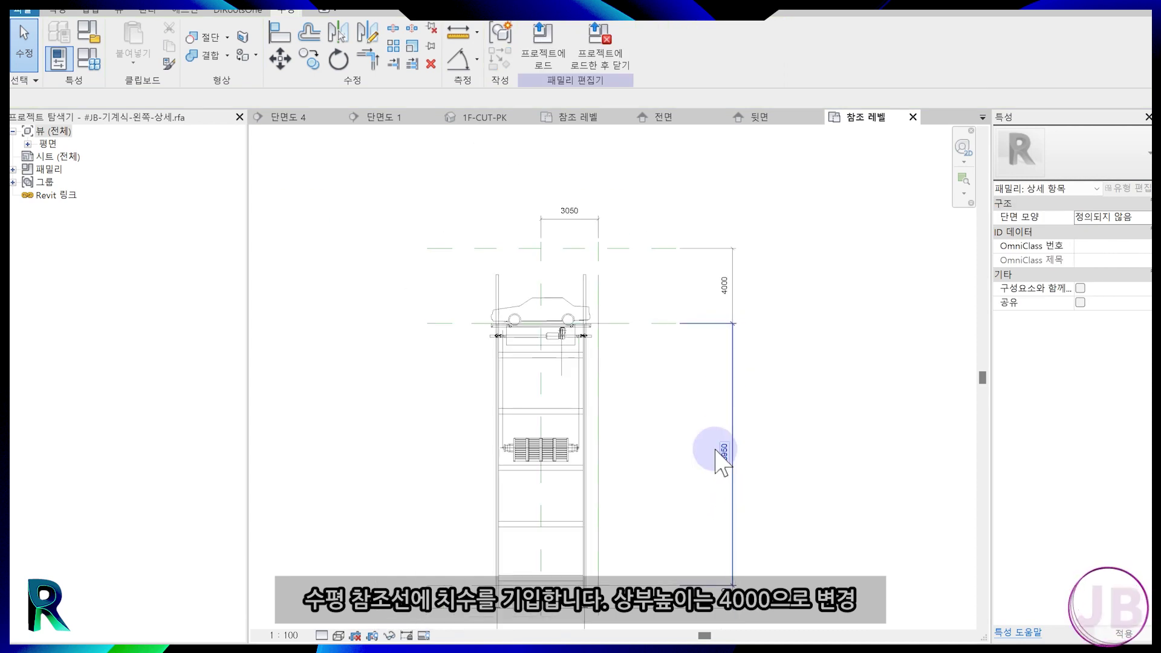
pyautogui.scroll(1, 716, 453)
pyautogui.moveTo(716, 452); pyautogui.dragTo(725, 365, button='middle')
pyautogui.click(608, 519)
pyautogui.click(642, 545)
pyautogui.press('Delete')
# Dimension the gap between the two lowest horizontal reference planes again, in line with the other height dimensions.
pyautogui.moveTo(667, 579); pyautogui.dragTo(667, 518, button='middle')
pyautogui.press('d')
pyautogui.press('i')
pyautogui.click(666, 457)
pyautogui.click(666, 482)
pyautogui.scroll(-1, 725, 471)
pyautogui.click(790, 477)
pyautogui.press('Escape')
pyautogui.press('Escape')
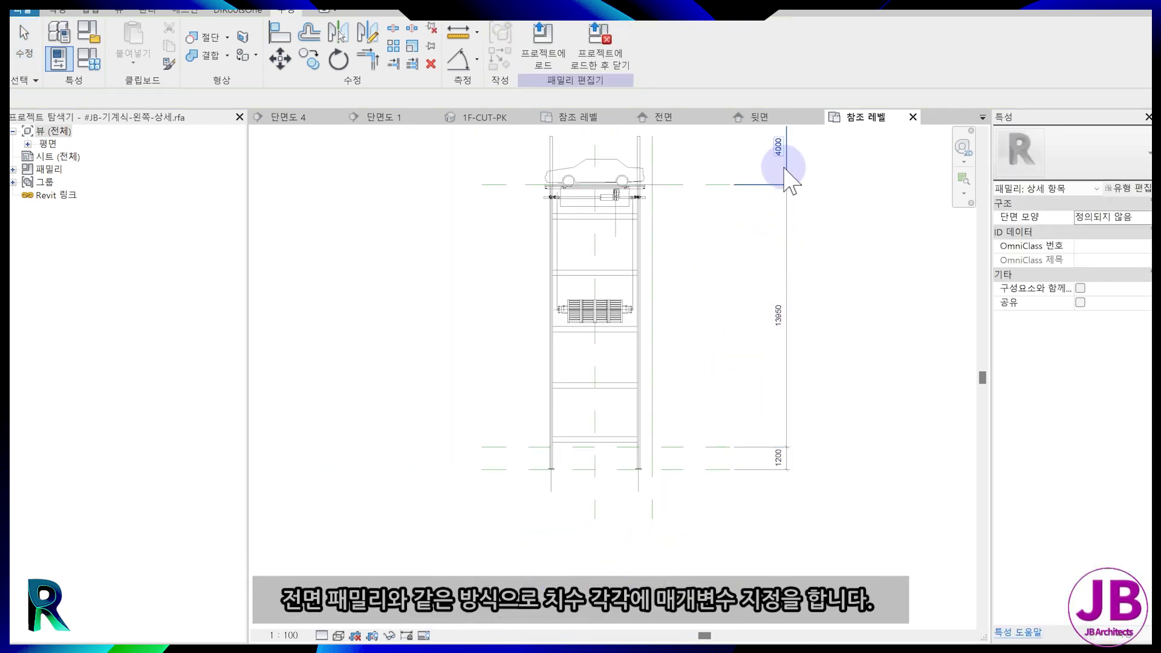
# Label the three vertical height dimensions, from top to bottom, with new type parameters PK-상부높이, PK-하부높이 and PK-피트높이.
pyautogui.moveTo(786, 161); pyautogui.dragTo(780, 219, button='middle')
pyautogui.click(771, 198)
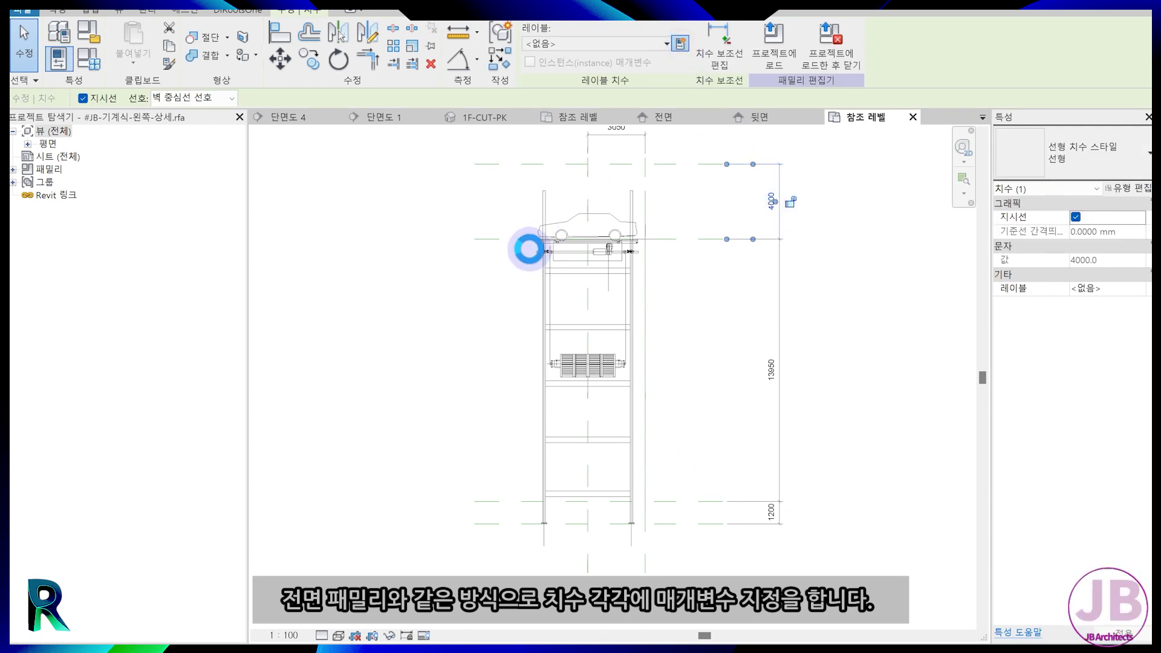
pyautogui.write('PK-상부높이')
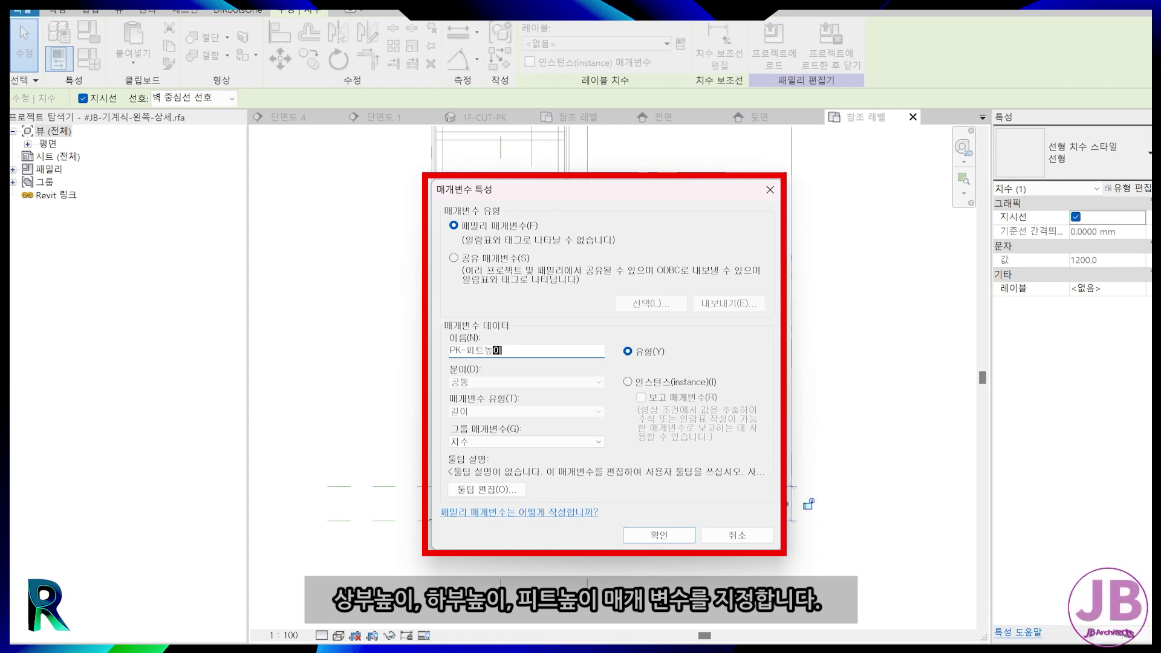
pyautogui.click(641, 425)
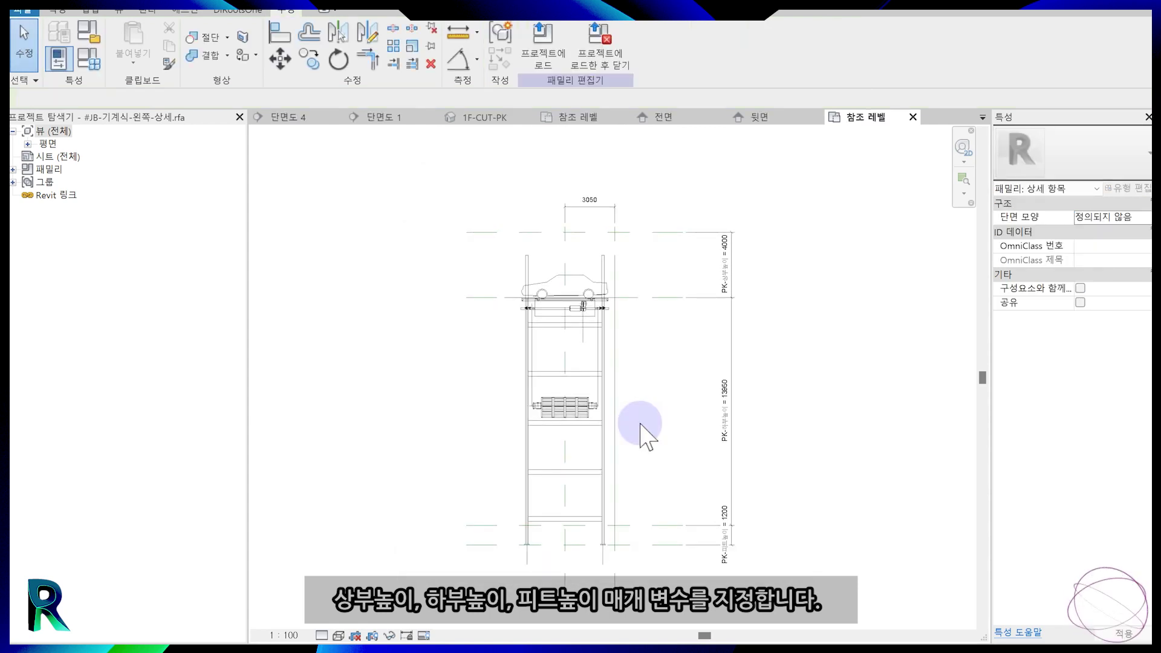
# Align the bottom edge of the frame's column base with the lowest horizontal reference plane.
pyautogui.press('a')
pyautogui.press('l')
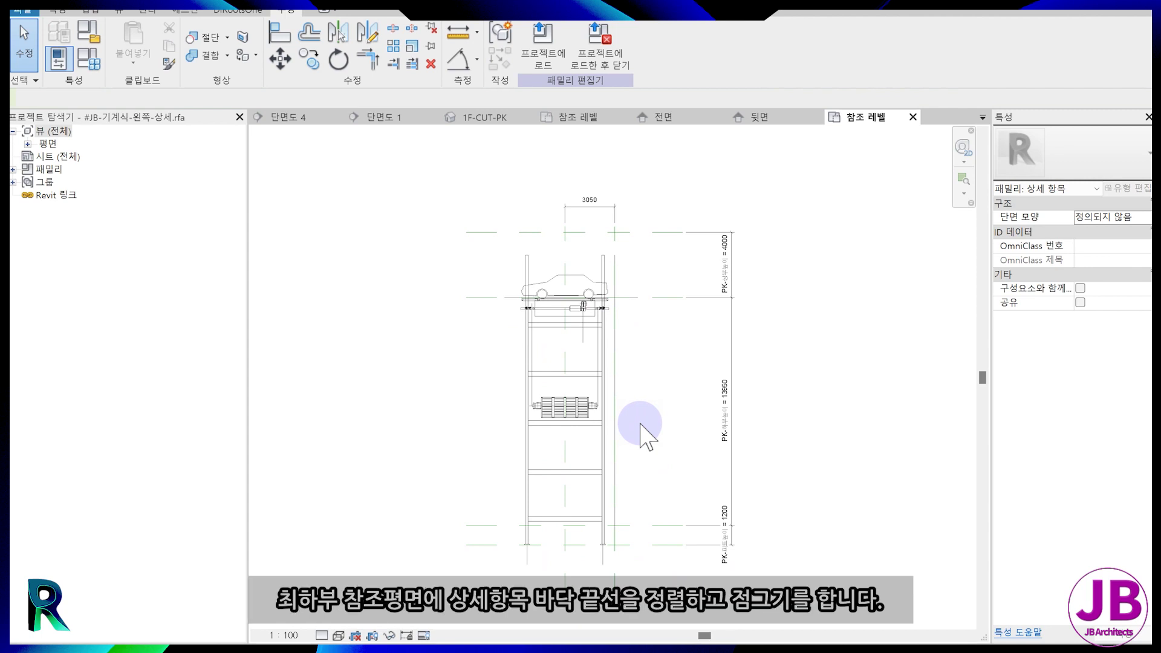
pyautogui.scroll(5, 648, 544)
pyautogui.scroll(2, 621, 518)
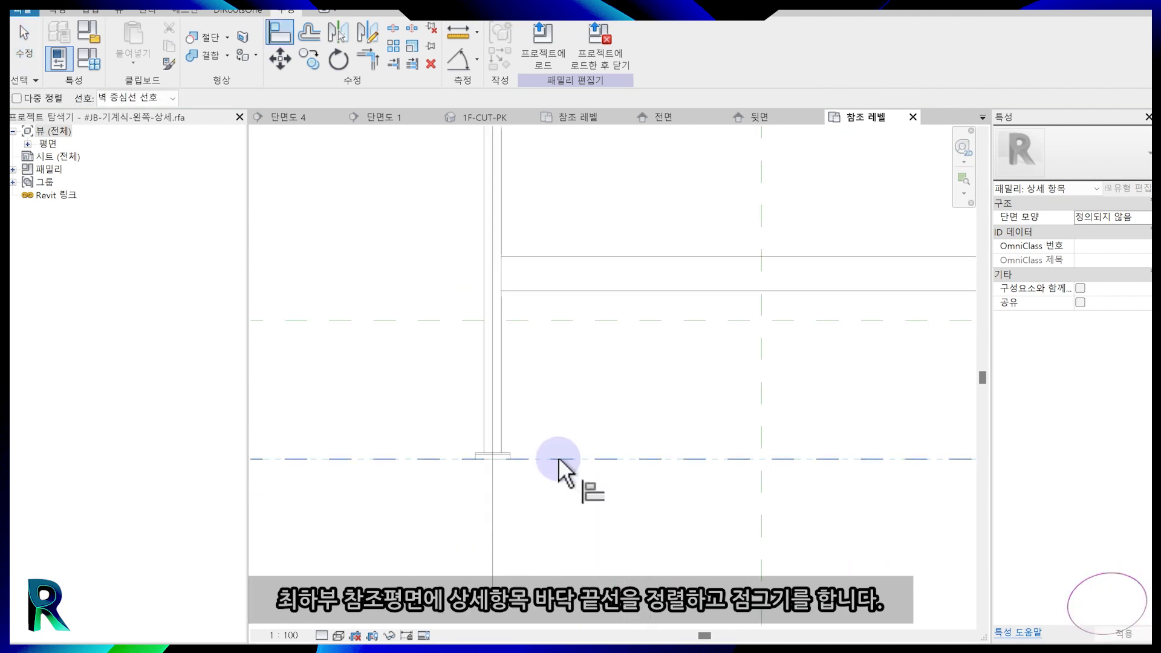
pyautogui.click(557, 458)
pyautogui.scroll(1, 489, 473)
pyautogui.click(474, 452)
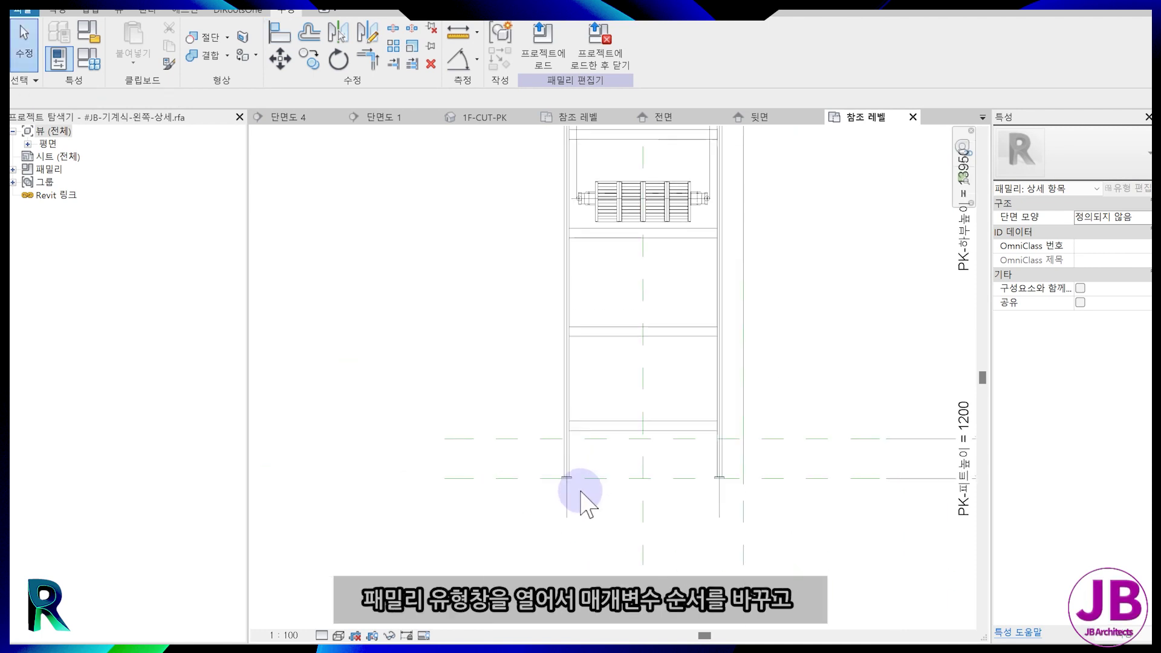
# Reorder the family parameters so PK-하부높이 comes before PK-피트높이, and set PK-하부높이 to 9100.
pyautogui.scroll(-2, 575, 493)
pyautogui.click(90, 59)
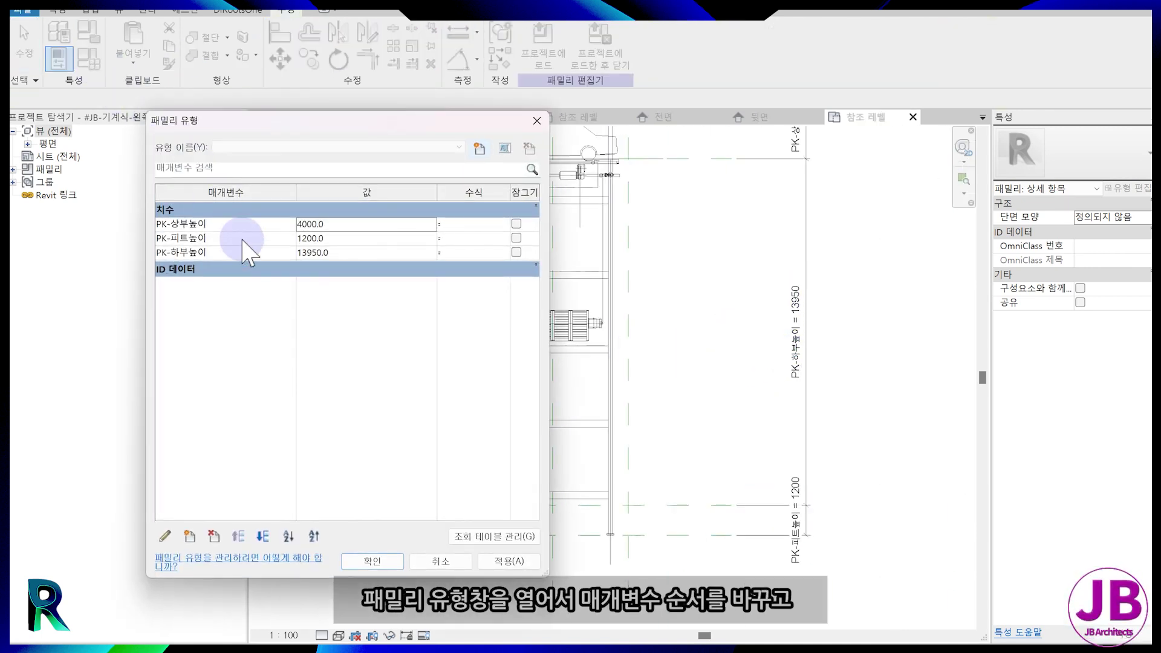
pyautogui.click(221, 253)
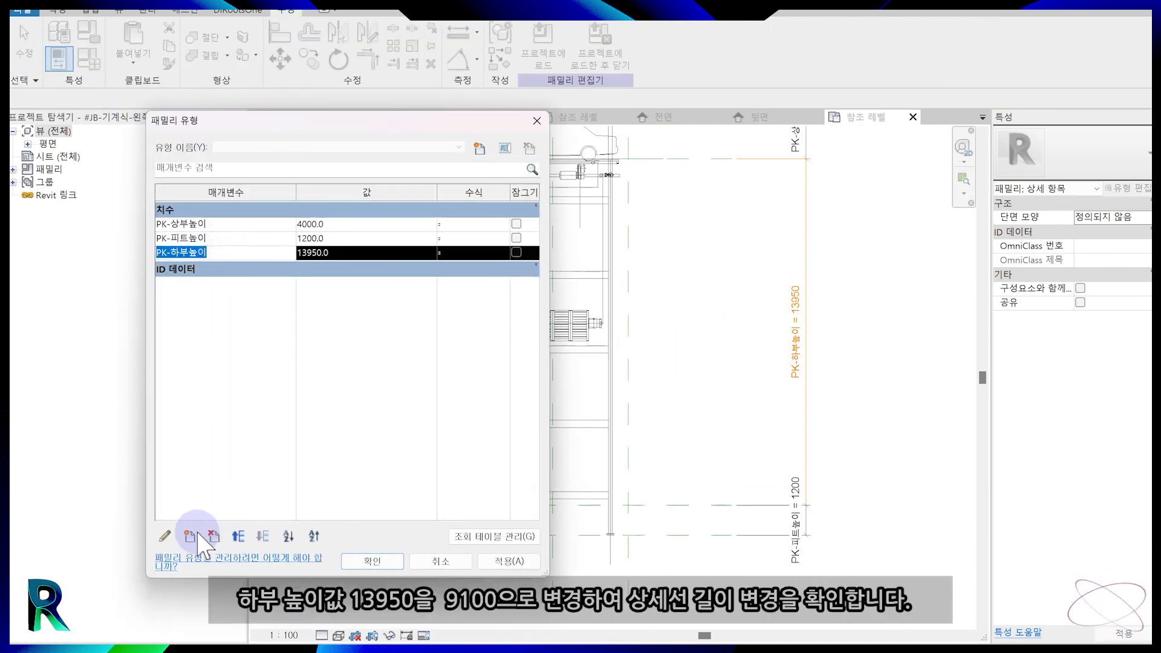
pyautogui.click(242, 537)
pyautogui.click(368, 237)
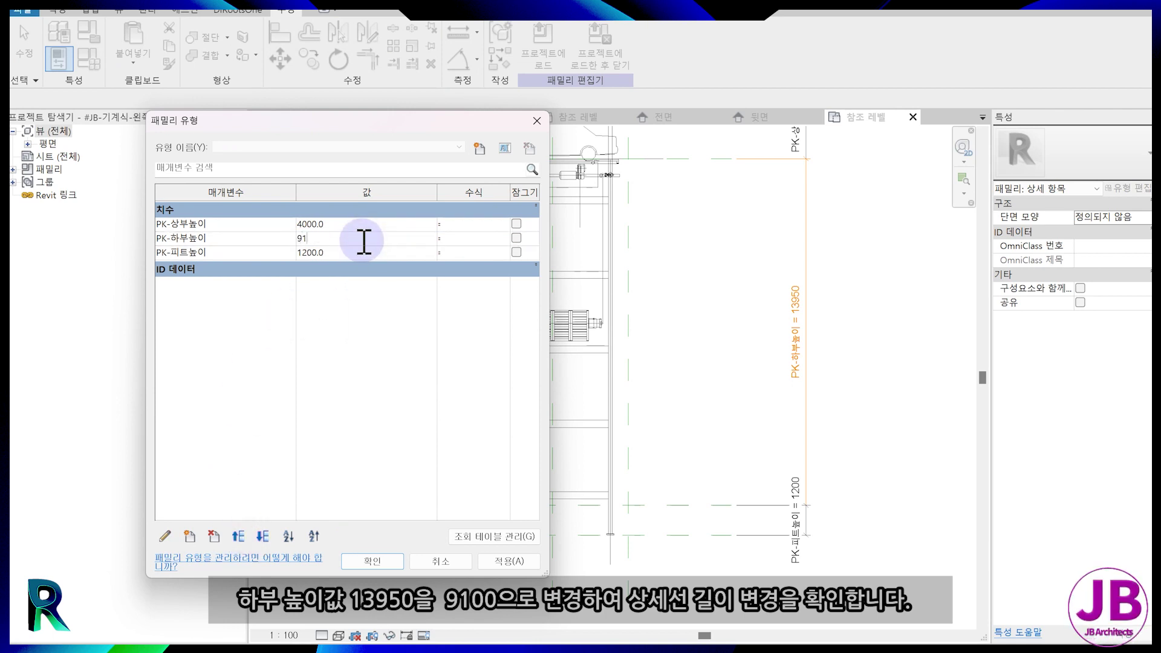
pyautogui.click(383, 557)
pyautogui.moveTo(599, 436); pyautogui.dragTo(618, 506, button='middle')
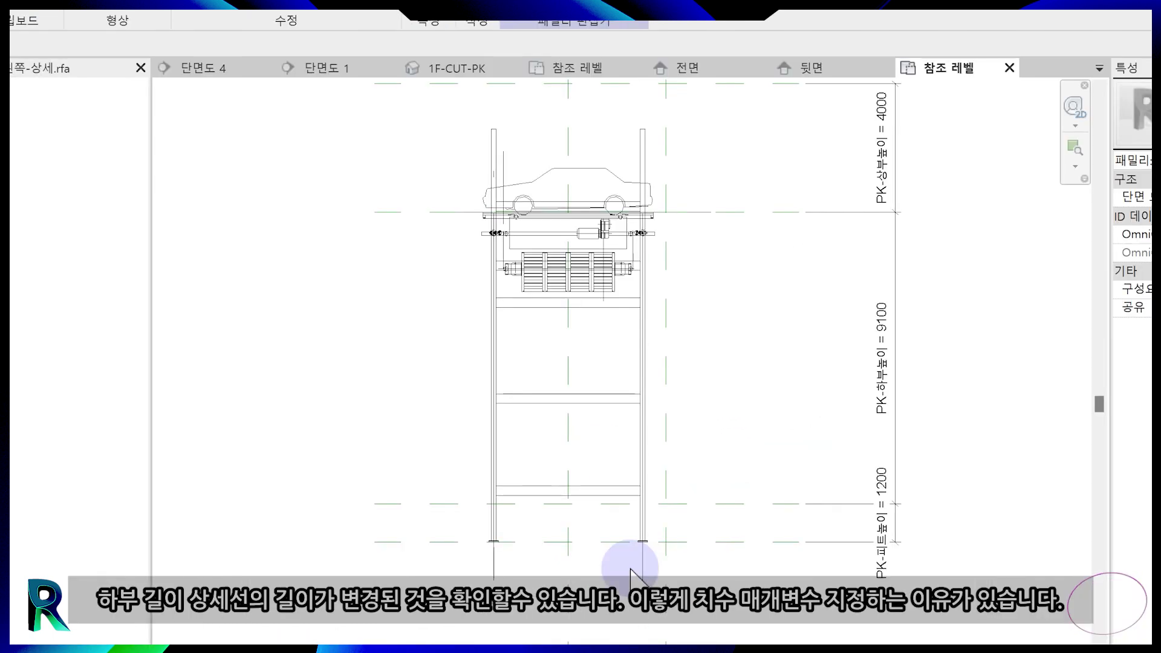
pyautogui.scroll(-1, 574, 480)
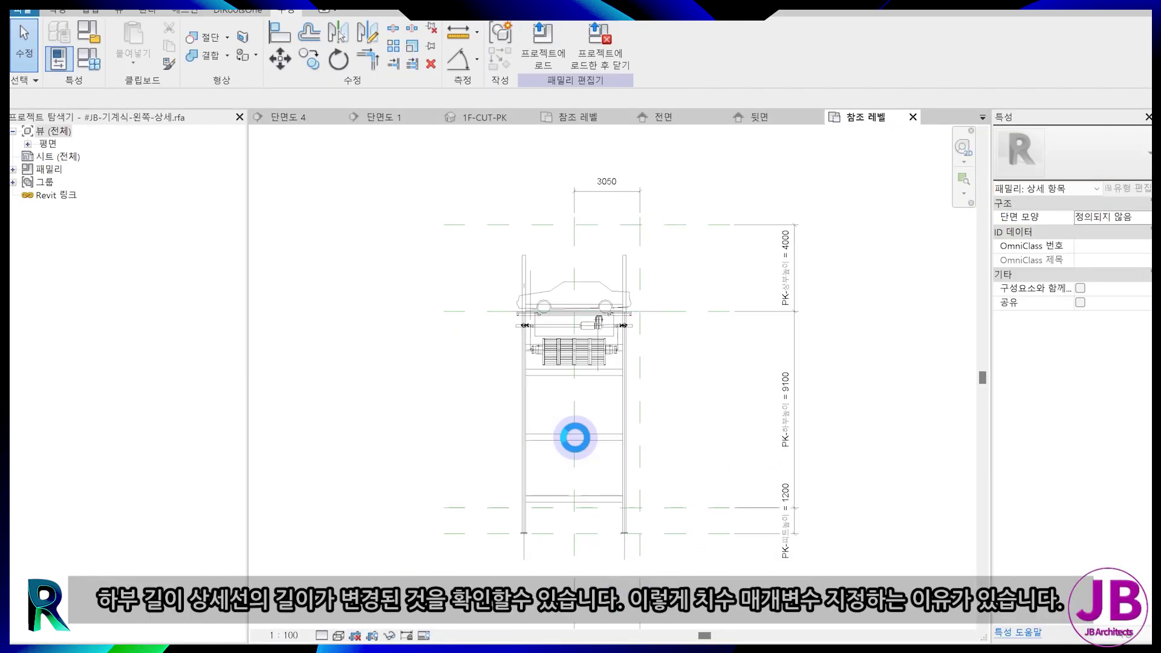
# Load the left detail family into #JB-기계식-PK.rfa only and place one instance in its reference level view.
pyautogui.click(550, 54)
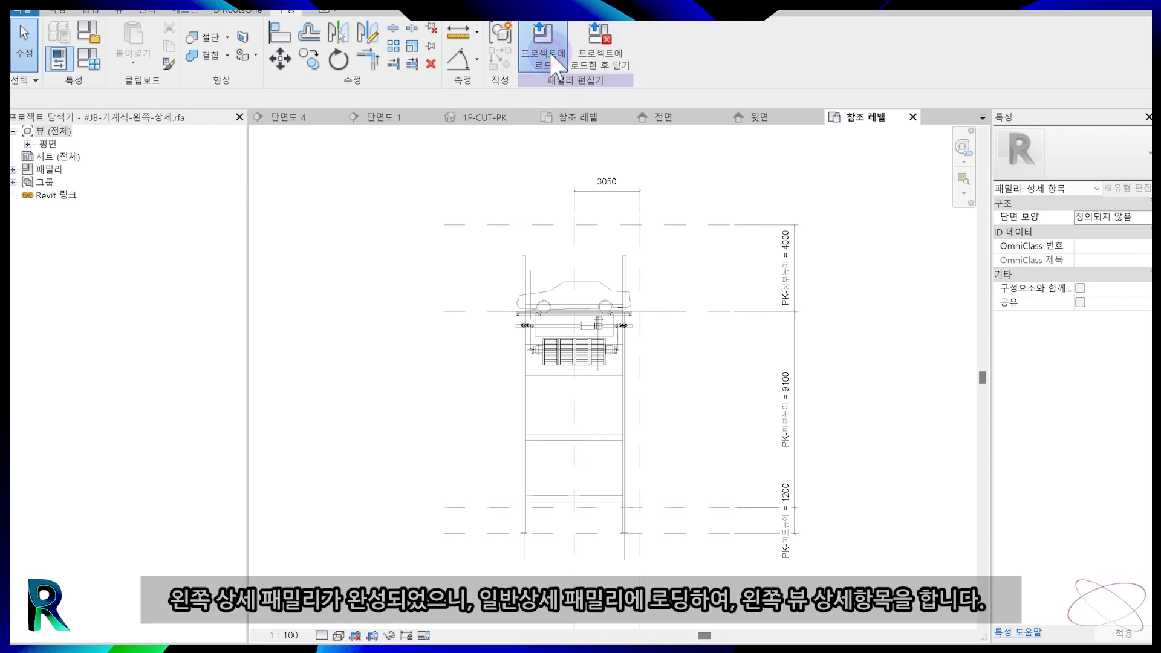
pyautogui.click(472, 253)
pyautogui.click(474, 265)
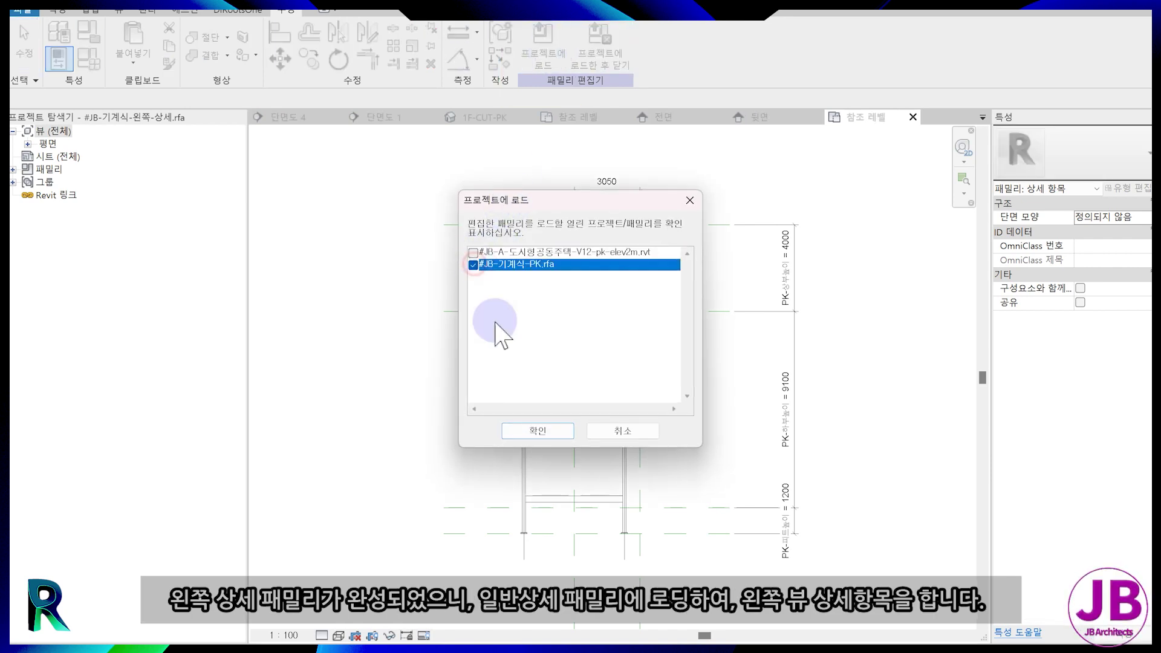
pyautogui.click(536, 431)
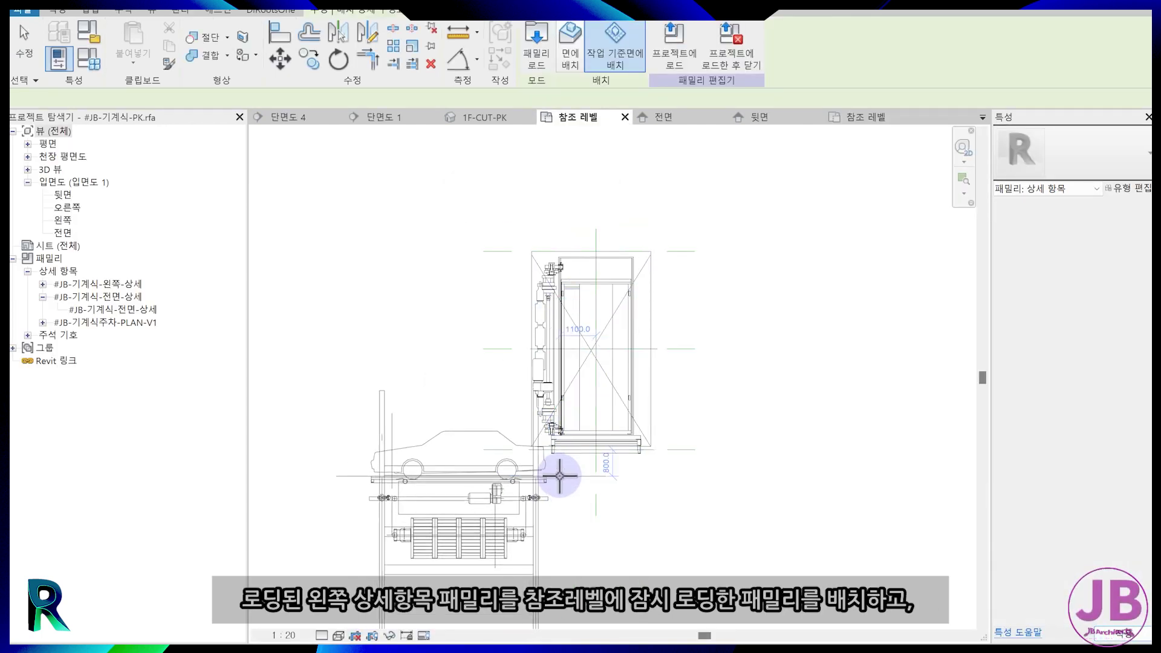
pyautogui.click(554, 478)
pyautogui.press('Escape')
pyautogui.press('Escape')
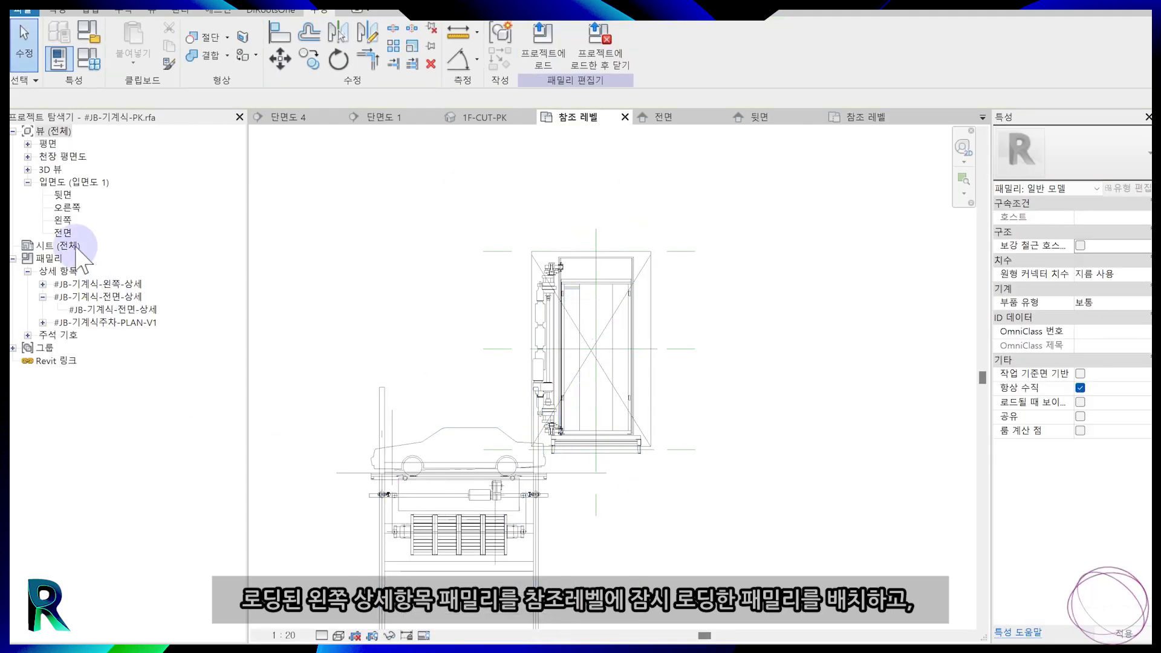
# Open the parking family's left elevation and place the #JB-기계식-왼쪽-상세 detail item beside the reference planes.
pyautogui.click(63, 220)
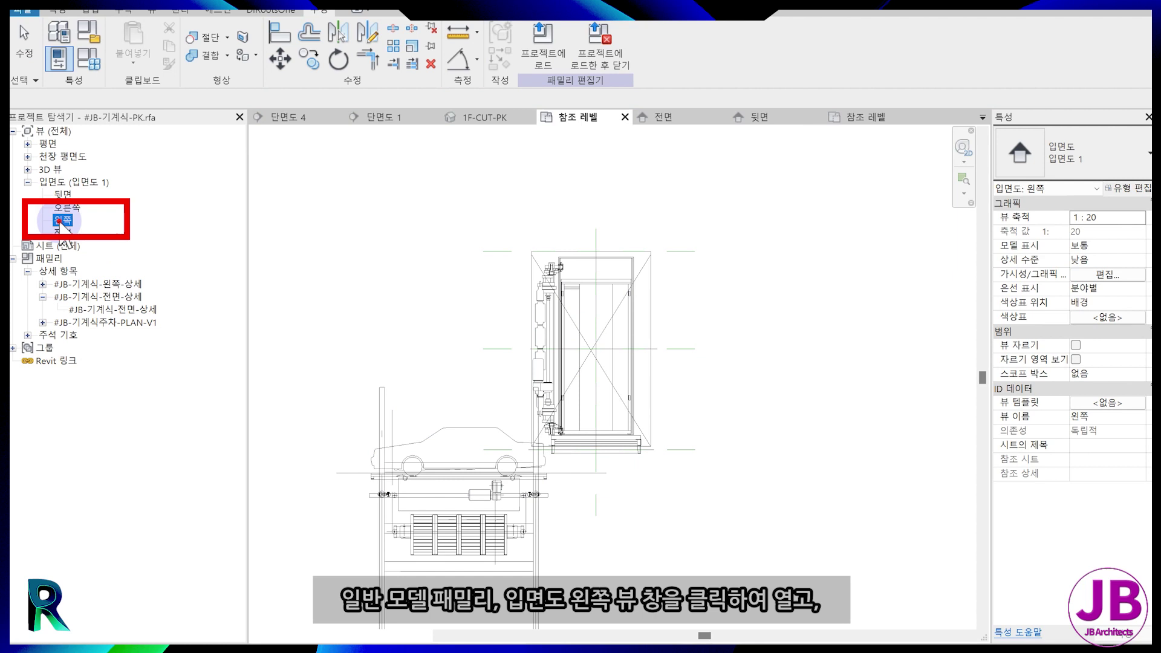
pyautogui.doubleClick(62, 222)
pyautogui.scroll(-4, 646, 449)
pyautogui.moveTo(646, 449); pyautogui.dragTo(675, 336, button='middle')
pyautogui.scroll(-3, 683, 343)
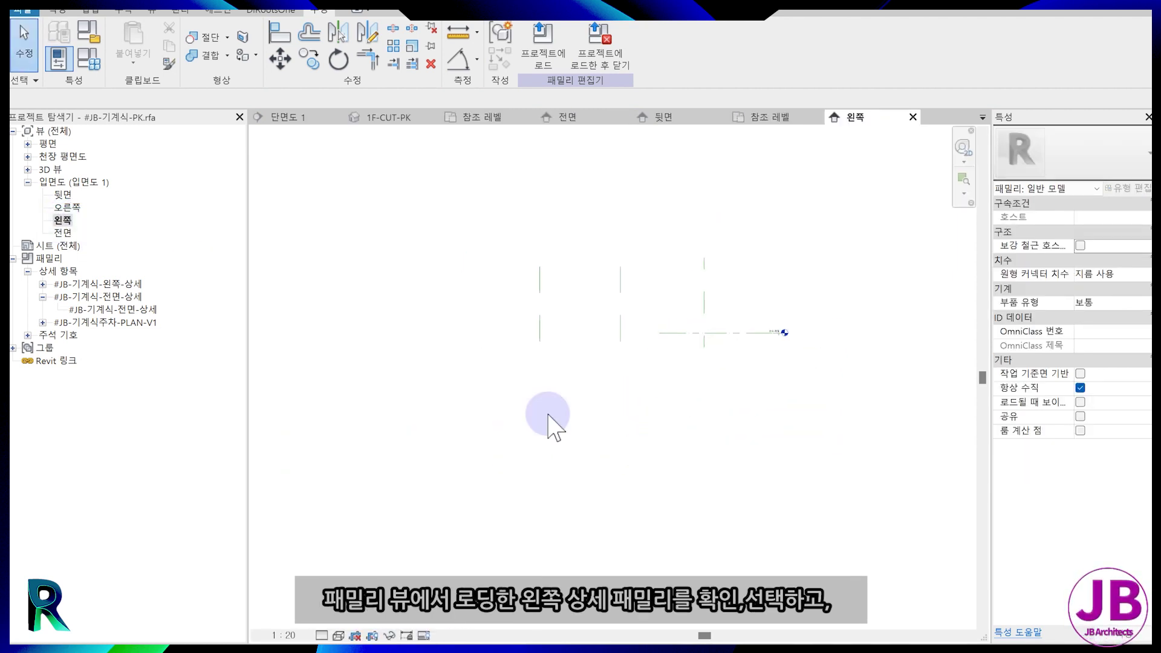
pyautogui.click(86, 298)
pyautogui.click(42, 285)
pyautogui.moveTo(86, 297); pyautogui.dragTo(533, 525)
pyautogui.click(556, 546)
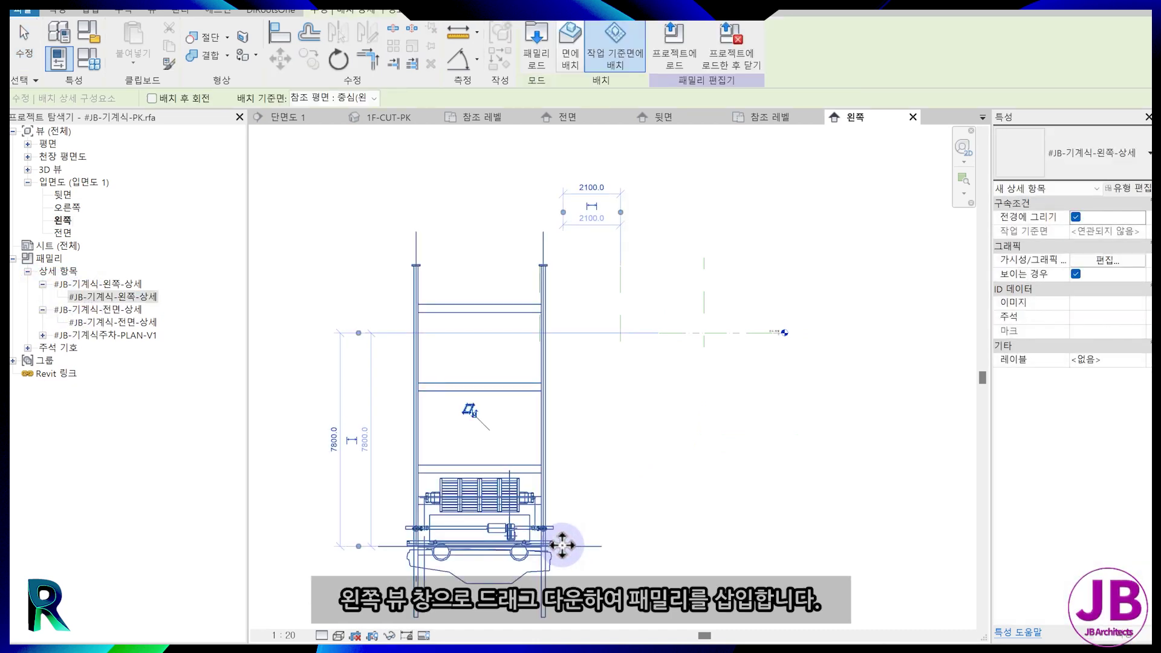
pyautogui.press('Escape')
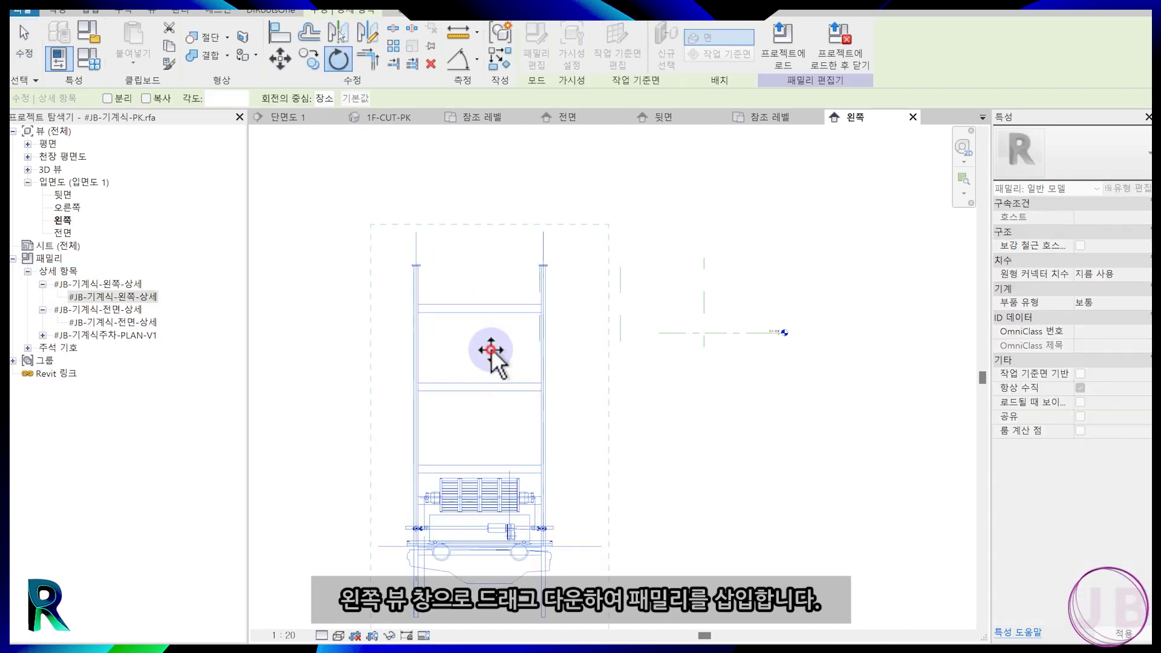
# Rotate the placed left detail item 180 degrees so that the car stands upright.
pyautogui.click(490, 357)
pyautogui.click(493, 605)
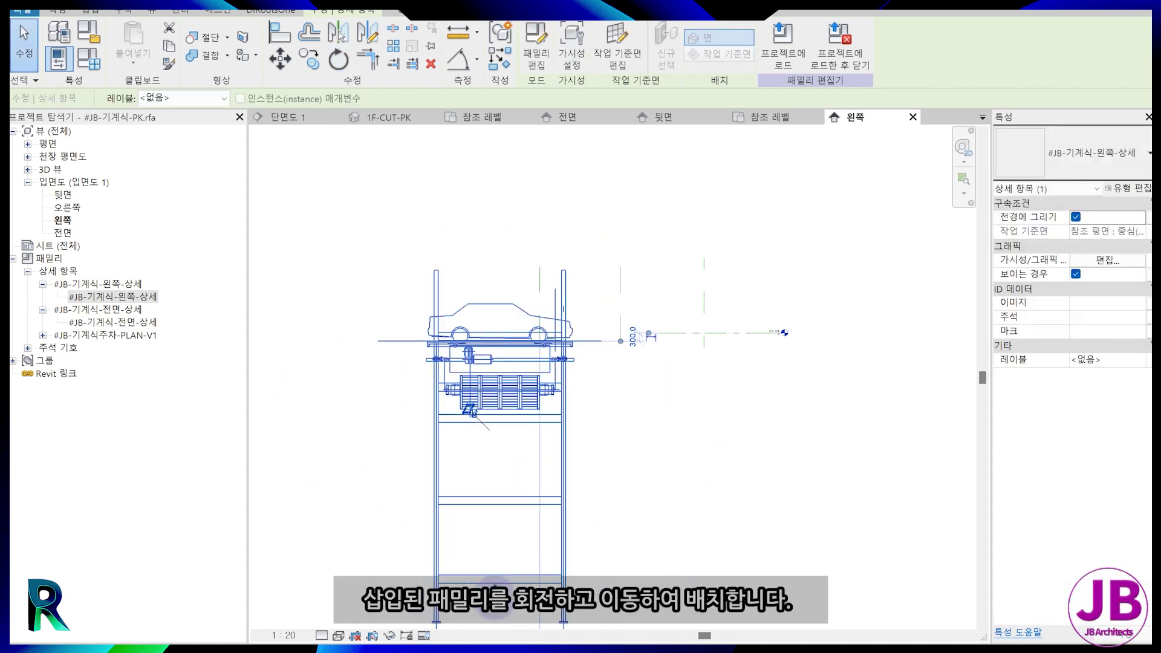
pyautogui.press('Escape')
# Align the left detail item's vertical line near its right-hand column with the rightmost vertical reference plane in the left elevation.
pyautogui.moveTo(554, 303); pyautogui.dragTo(527, 261, button='middle')
pyautogui.press('a')
pyautogui.press('l')
pyautogui.click(677, 257)
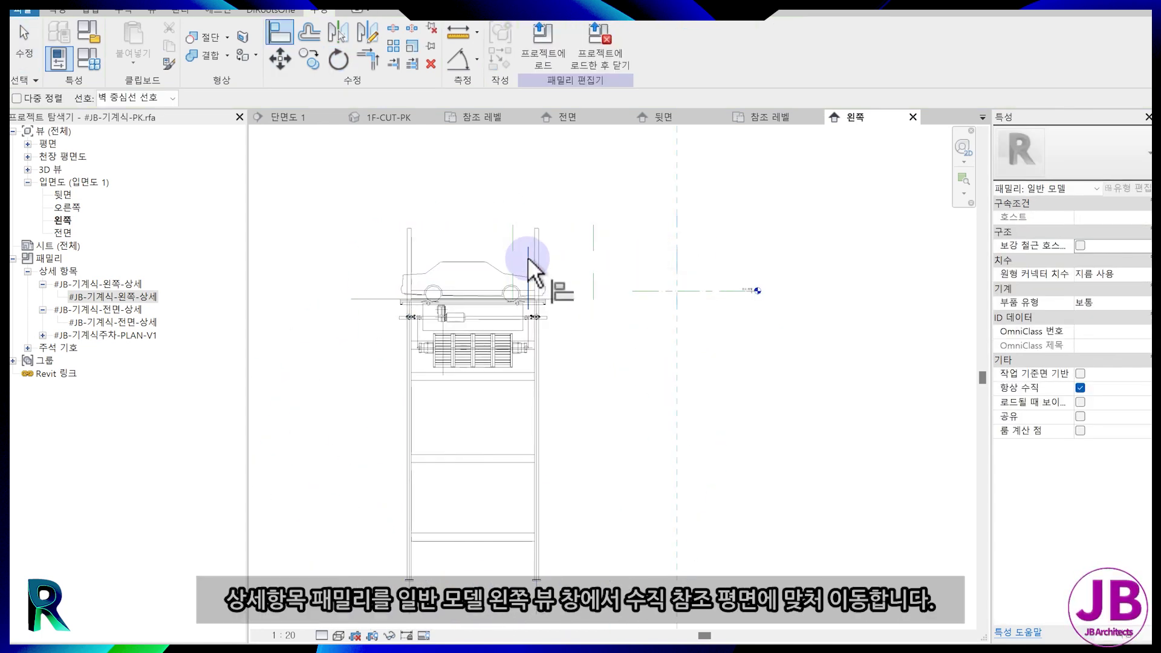
pyautogui.click(528, 257)
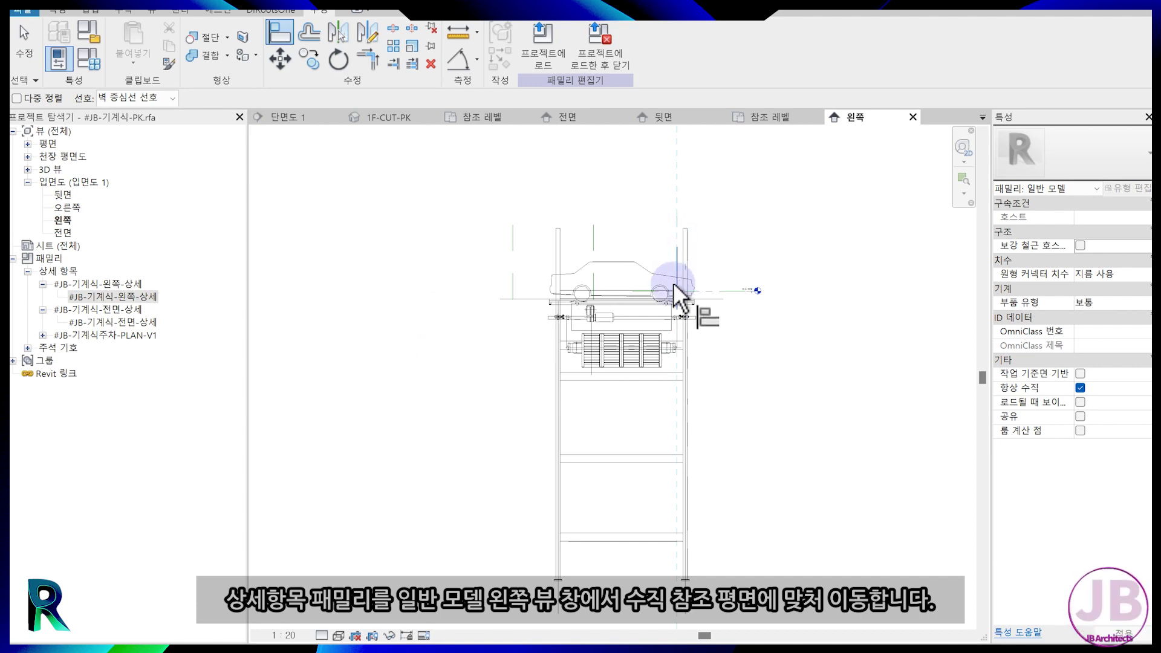
pyautogui.scroll(3, 676, 282)
pyautogui.scroll(-4, 580, 399)
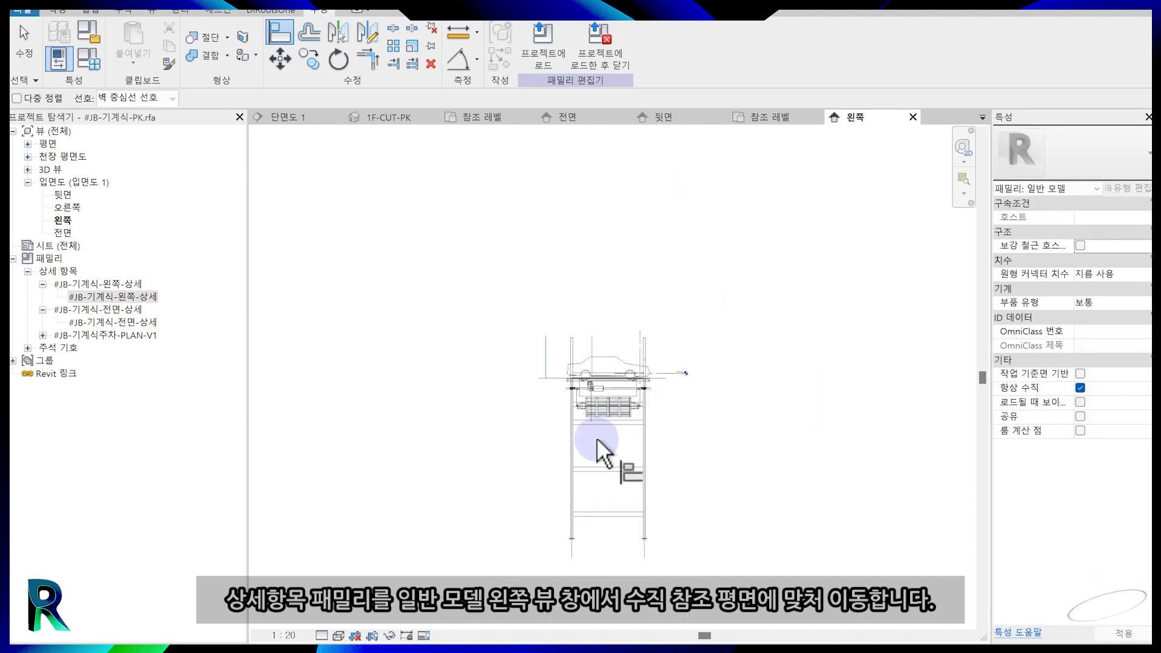
pyautogui.press('Escape')
# Check the left detail's position in the reference level, left elevation and right elevation views.
pyautogui.click(776, 118)
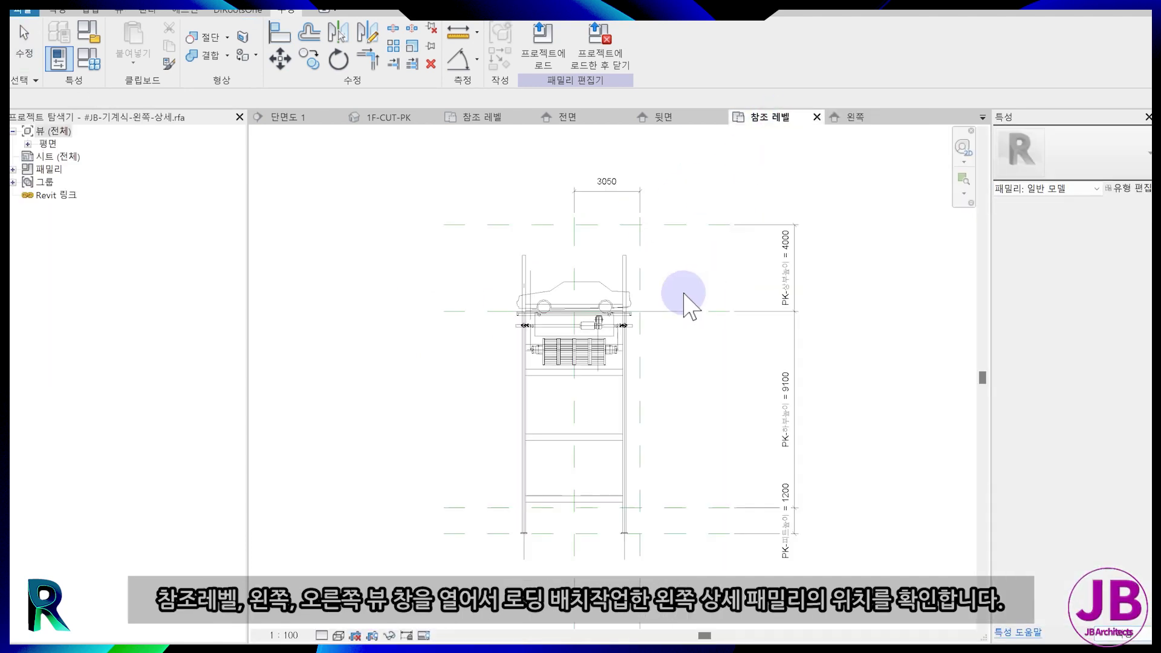
pyautogui.click(873, 121)
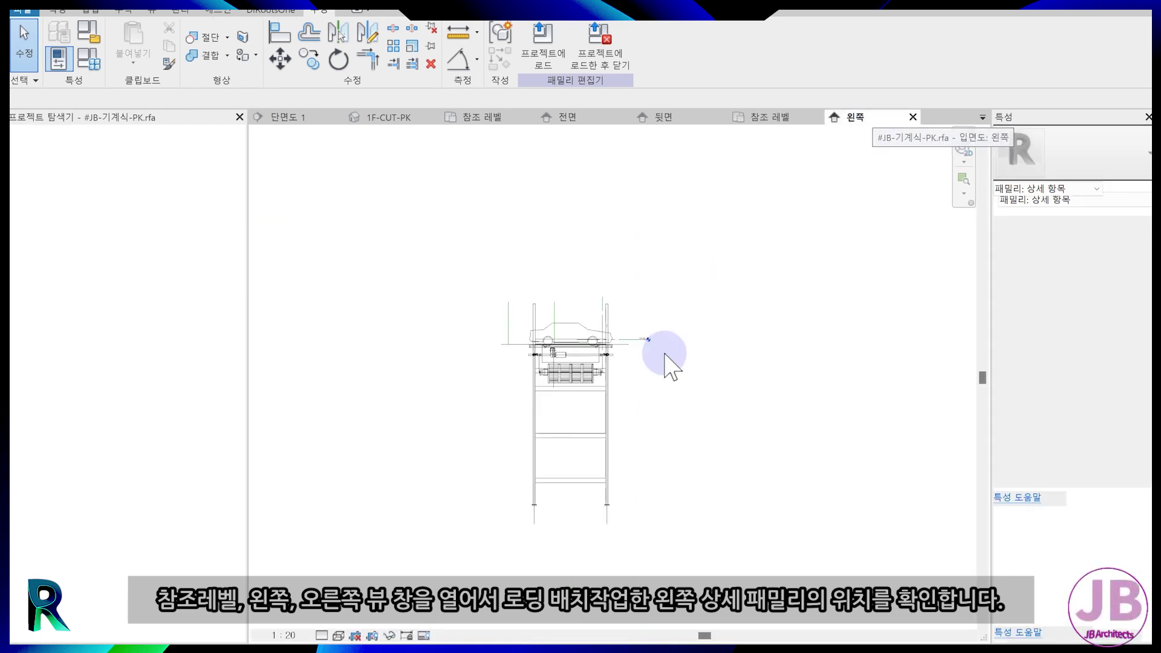
pyautogui.doubleClick(67, 207)
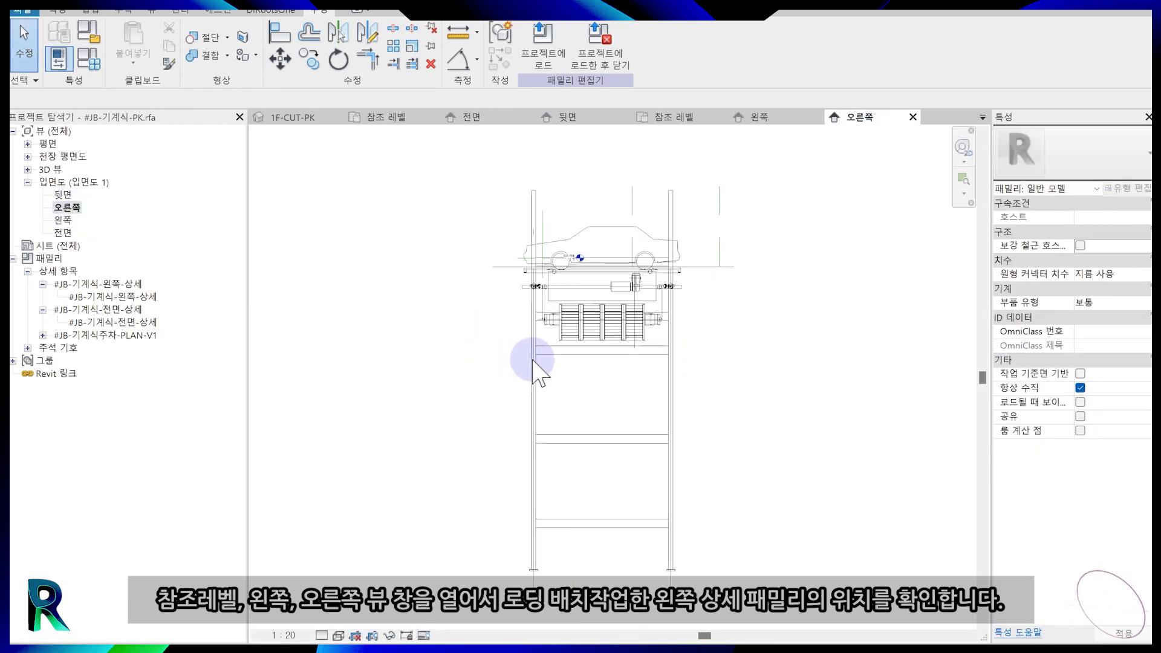
pyautogui.scroll(3, 606, 289)
pyautogui.scroll(-4, 608, 283)
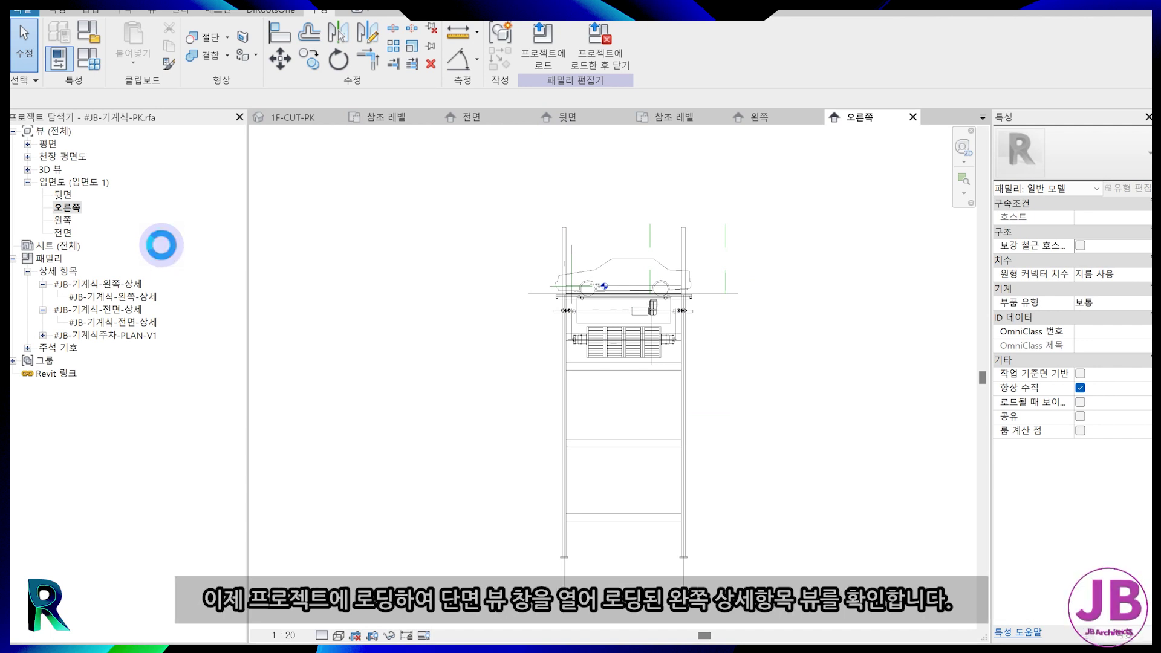
# Load #JB-기계식-PK into the building project, overwriting the existing version and its parameter values, and show section 단면도 1.
pyautogui.click(557, 63)
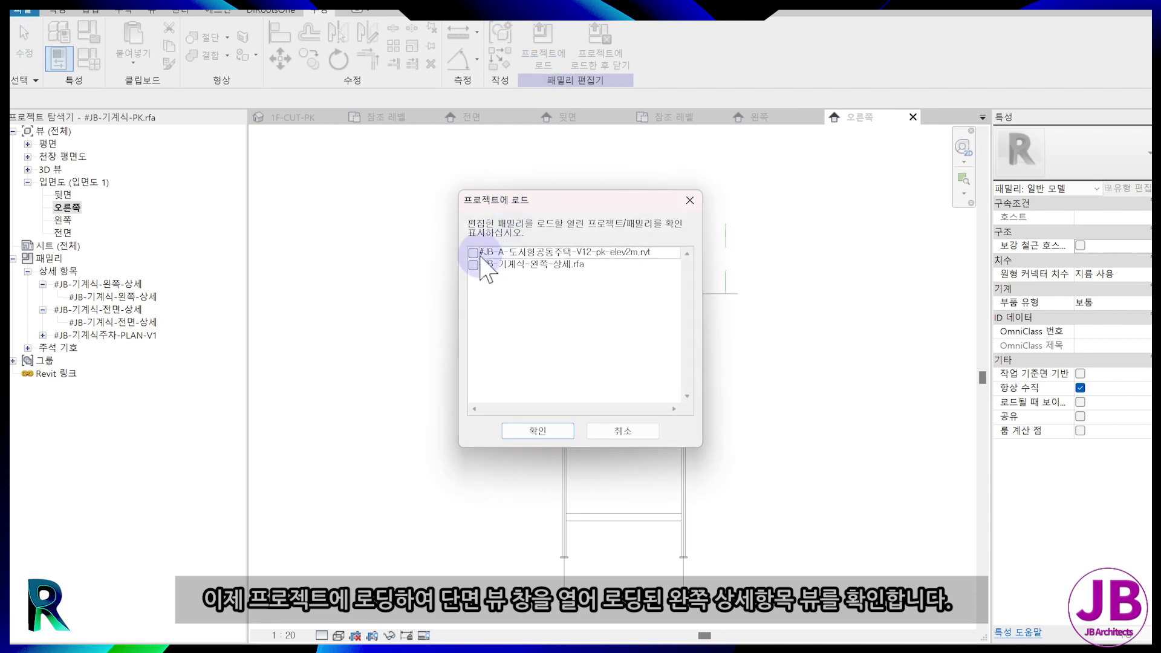
pyautogui.click(543, 430)
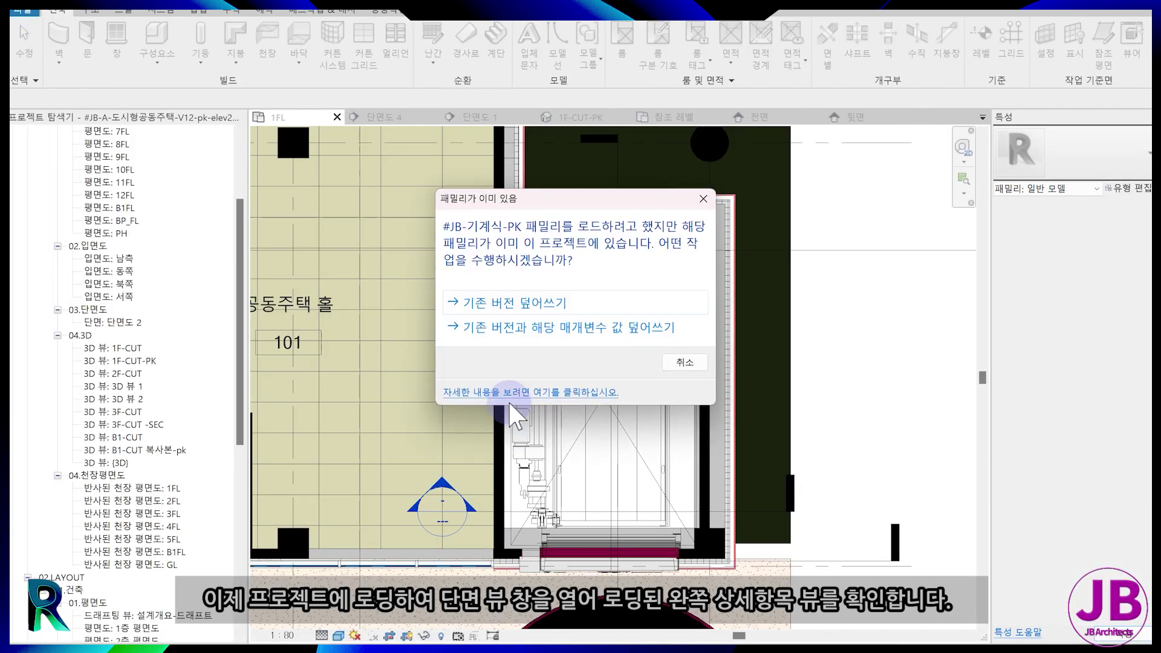
pyautogui.click(552, 330)
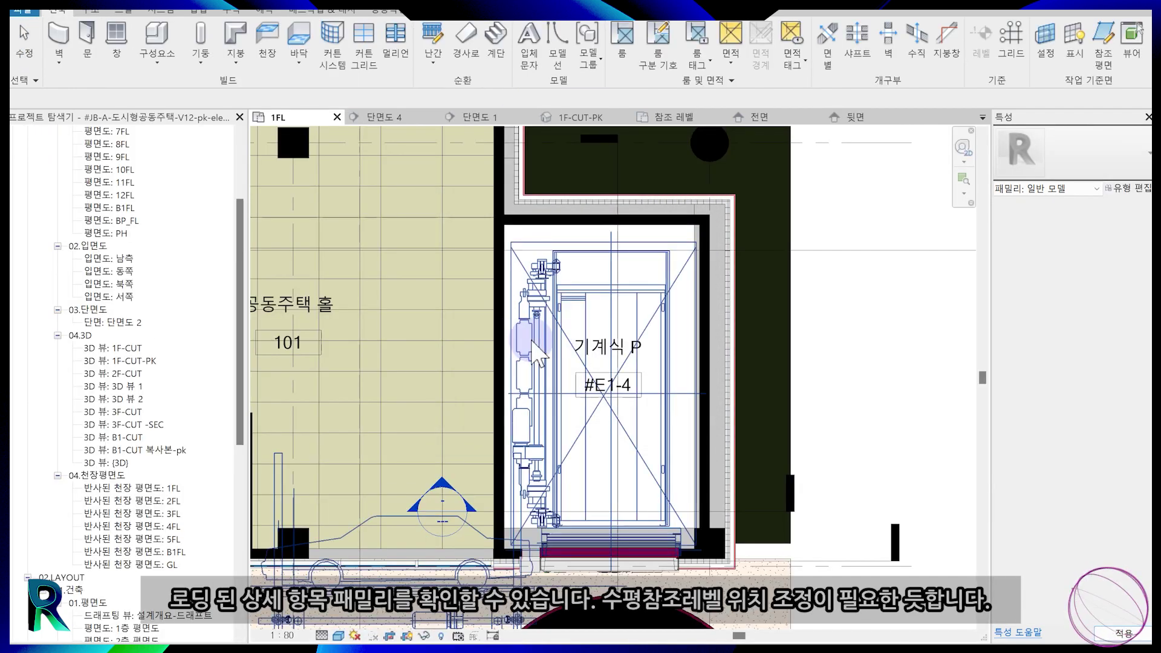
pyautogui.click(382, 119)
pyautogui.click(496, 116)
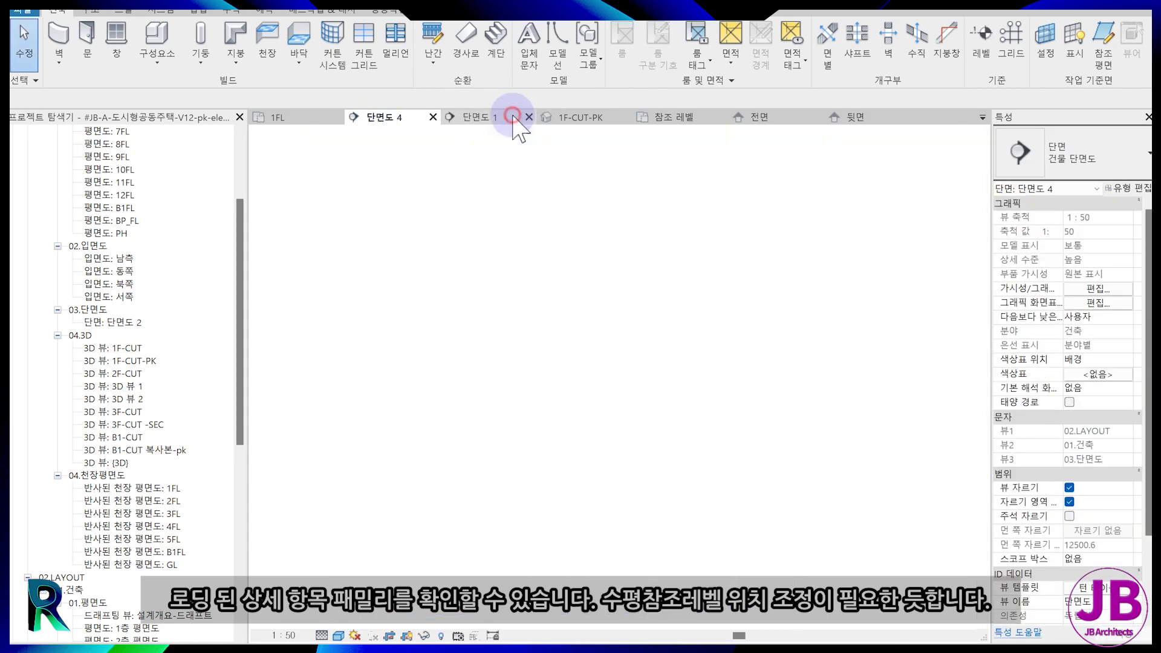
# Open the placed #JB-기계식-PK family for editing from section 단면도 1 and show its left elevation.
pyautogui.click(701, 381)
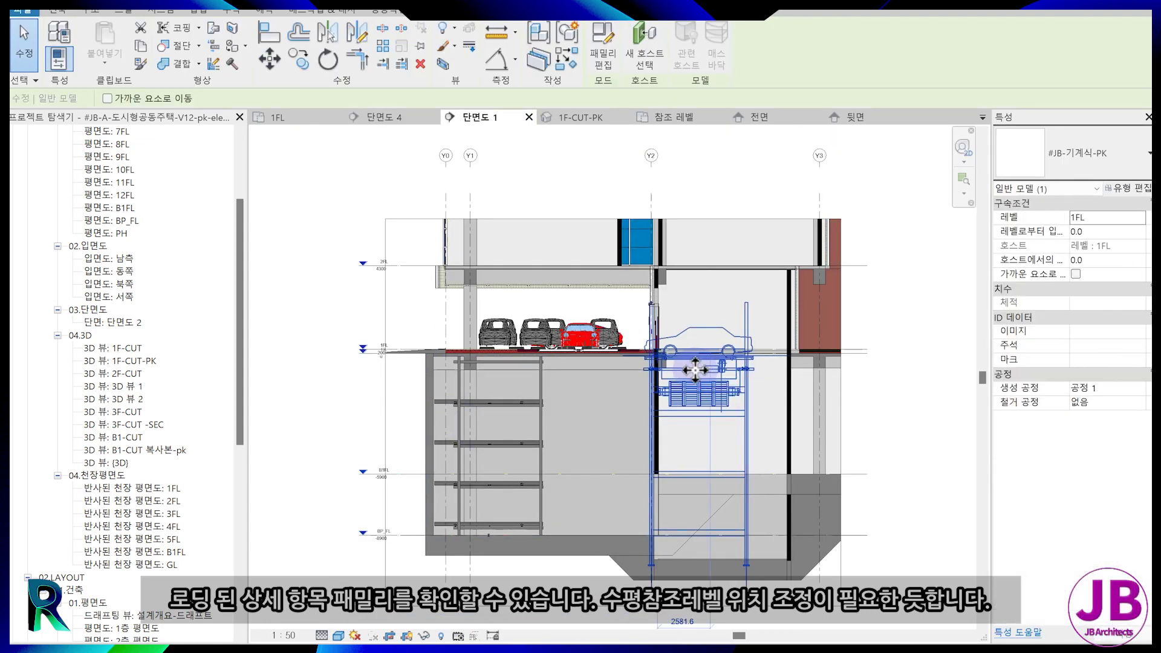
pyautogui.doubleClick(701, 381)
pyautogui.press('Escape')
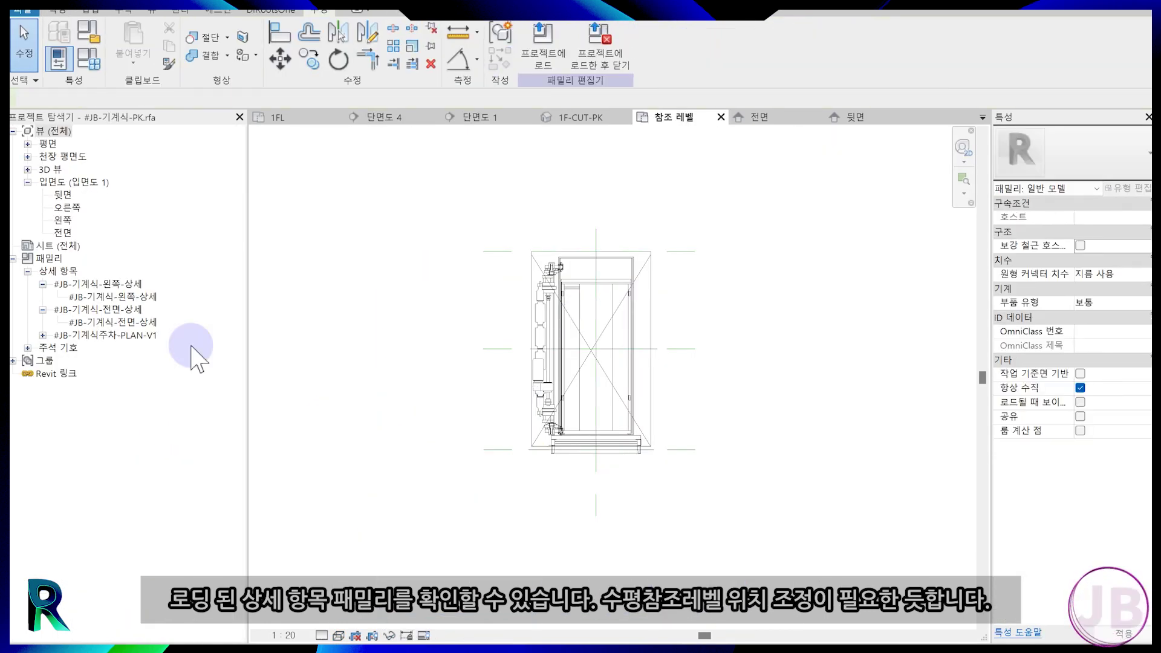
pyautogui.click(66, 206)
pyautogui.doubleClick(63, 221)
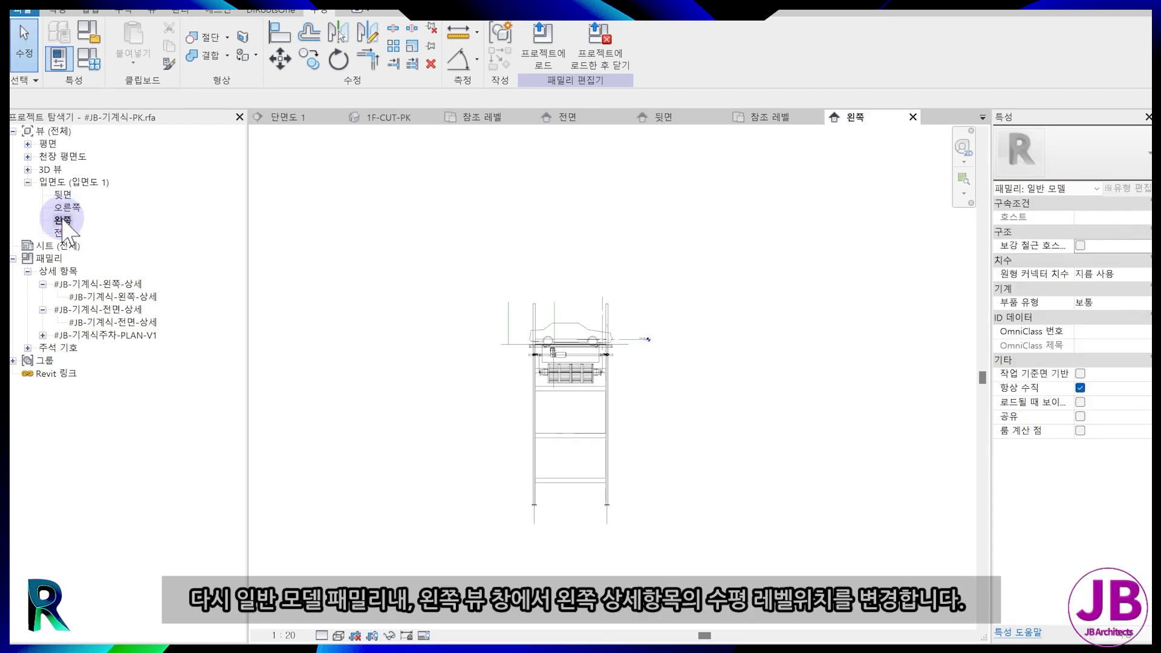
# Align the left detail item's vertical centre with the middle vertical reference plane, removing the conflicting constraint.
pyautogui.click(573, 364)
pyautogui.scroll(1, 573, 363)
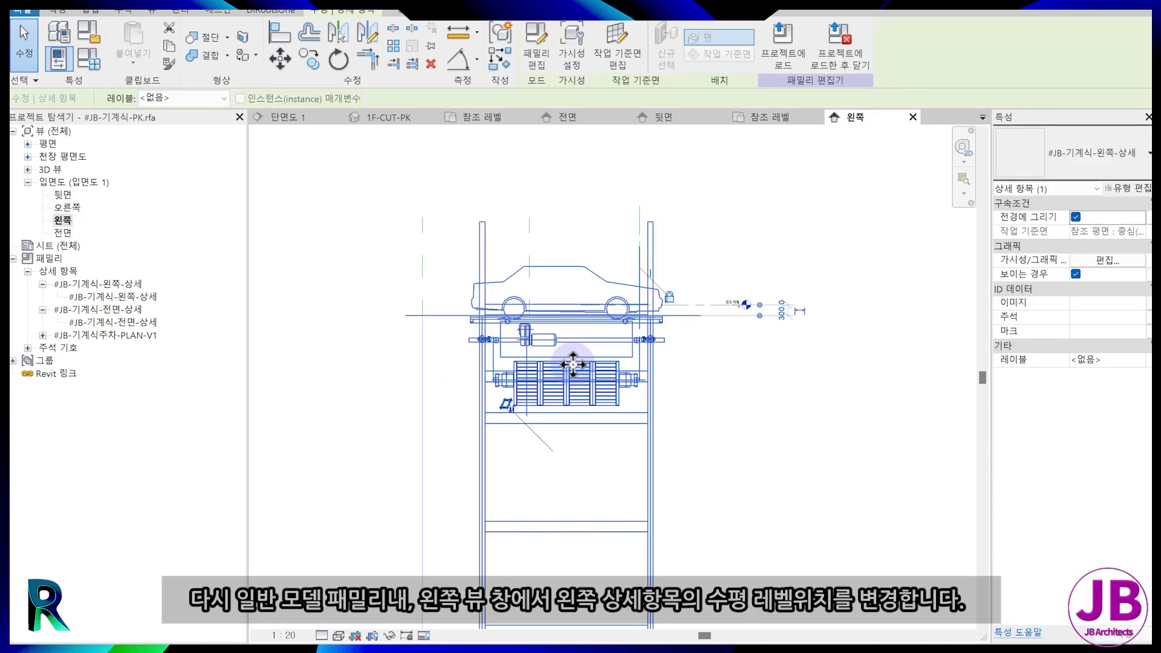
pyautogui.press('m')
pyautogui.press('v')
pyautogui.press('Escape')
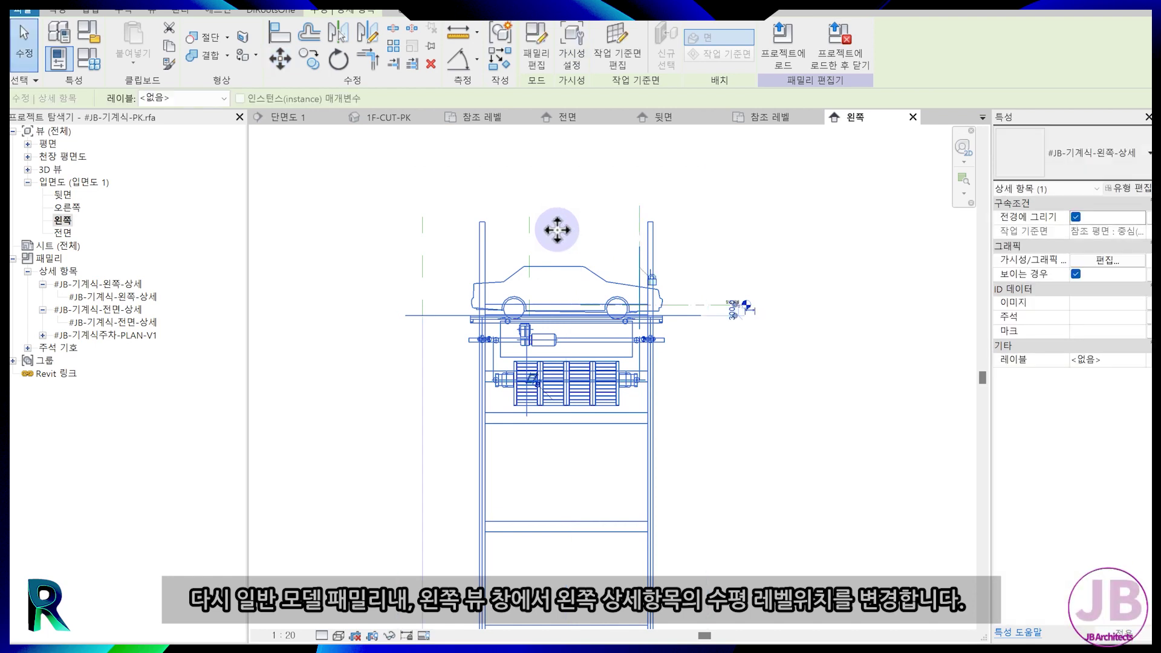
pyautogui.press('a')
pyautogui.press('l')
pyautogui.click(573, 231)
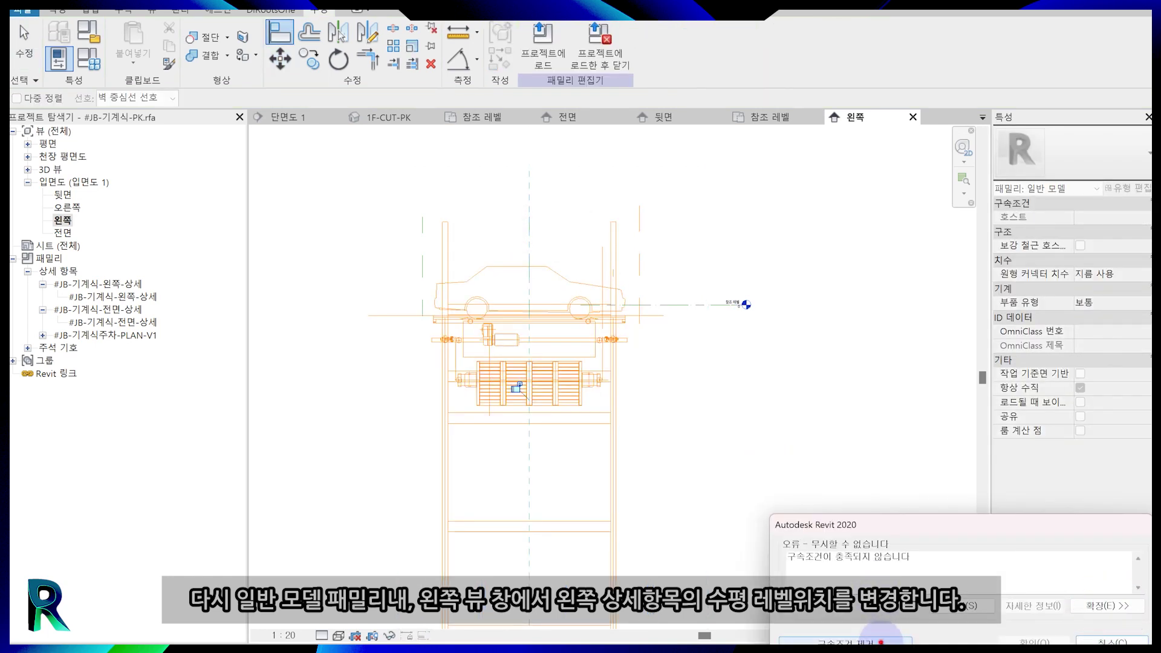
pyautogui.click(881, 643)
pyautogui.scroll(-1, 744, 531)
pyautogui.moveTo(744, 531); pyautogui.dragTo(720, 461, button='middle')
pyautogui.press('Escape')
pyautogui.scroll(1, 313, 201)
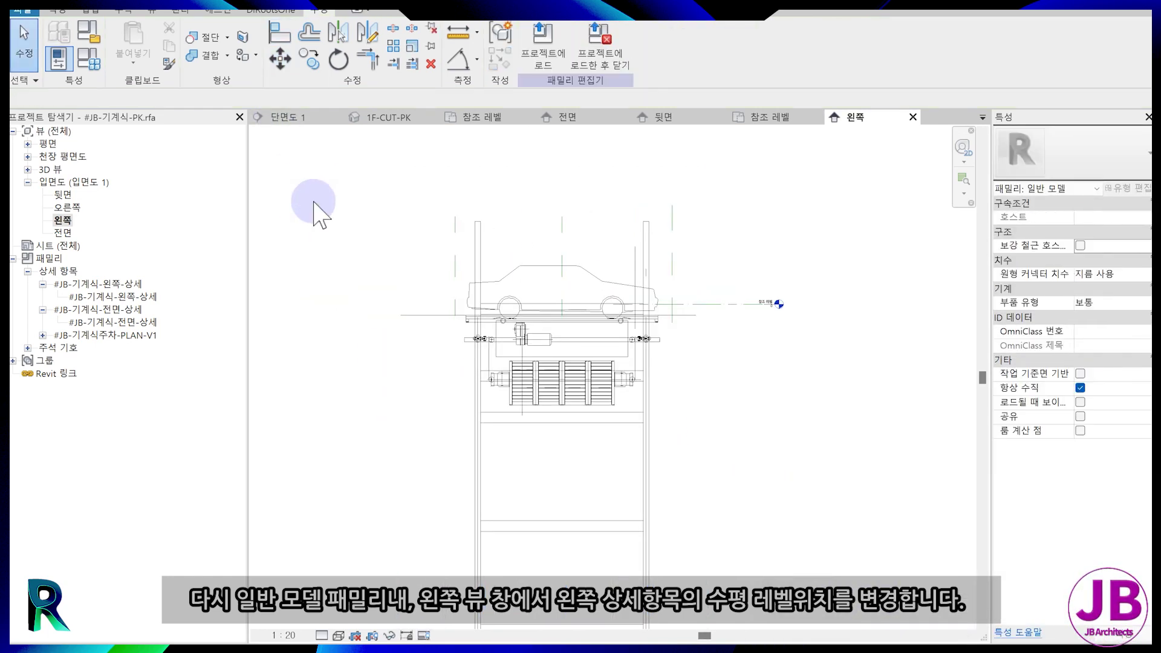
# Open the left detail item's family, #JB-기계식-왼쪽-상세, for editing.
pyautogui.click(537, 266)
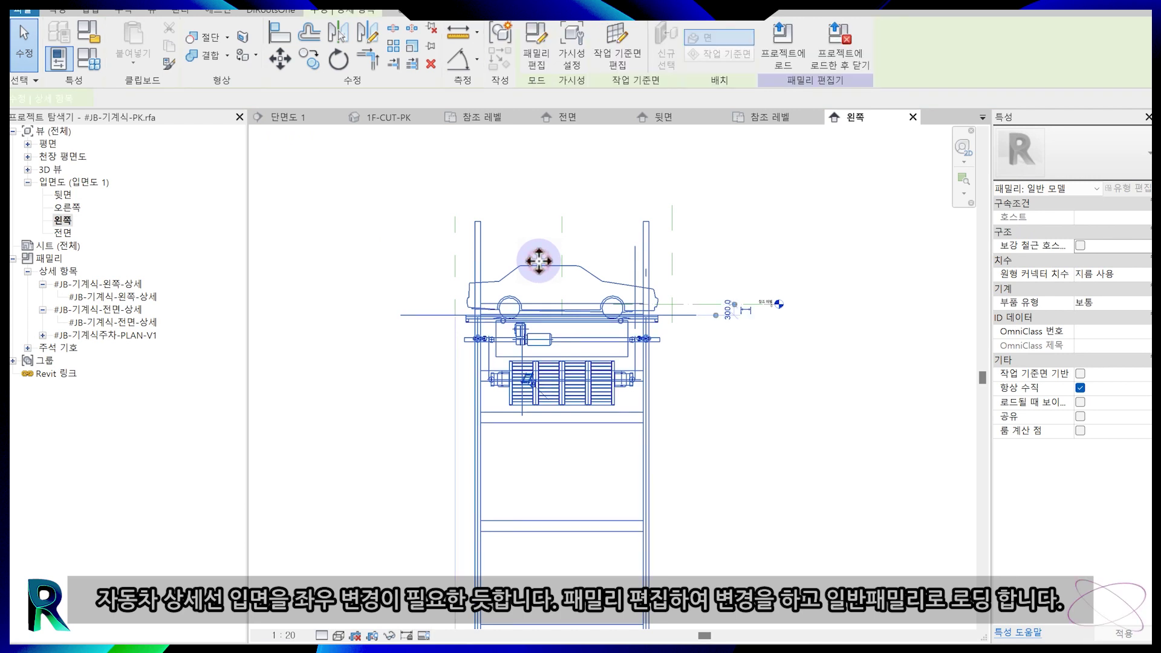
pyautogui.click(535, 44)
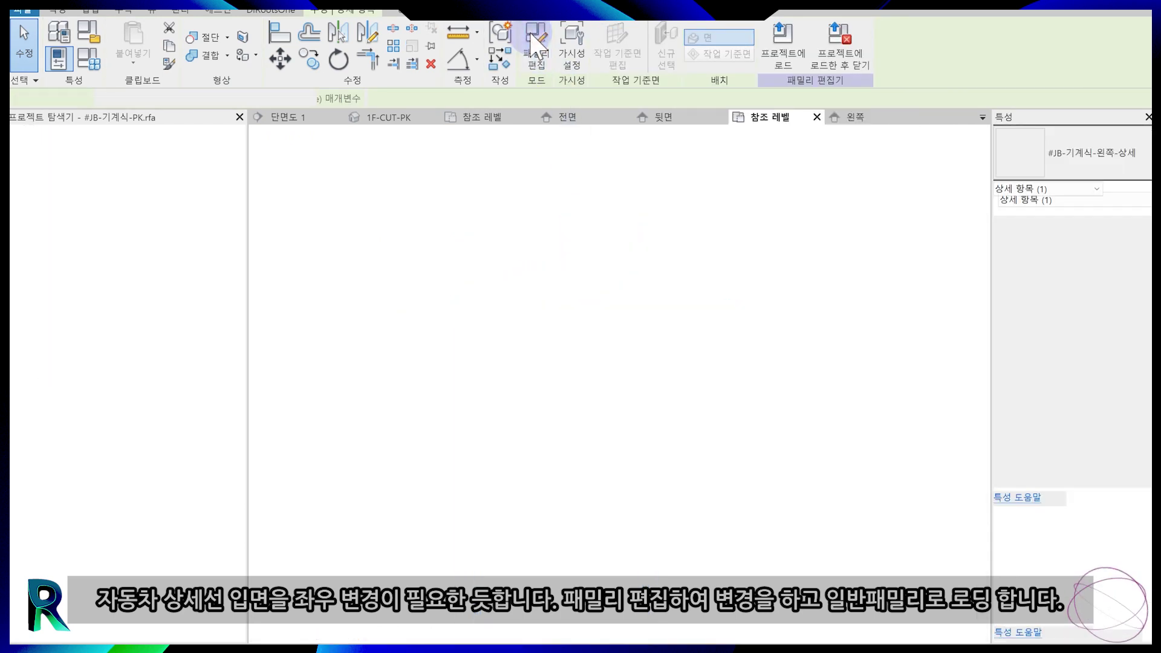
pyautogui.scroll(2, 591, 296)
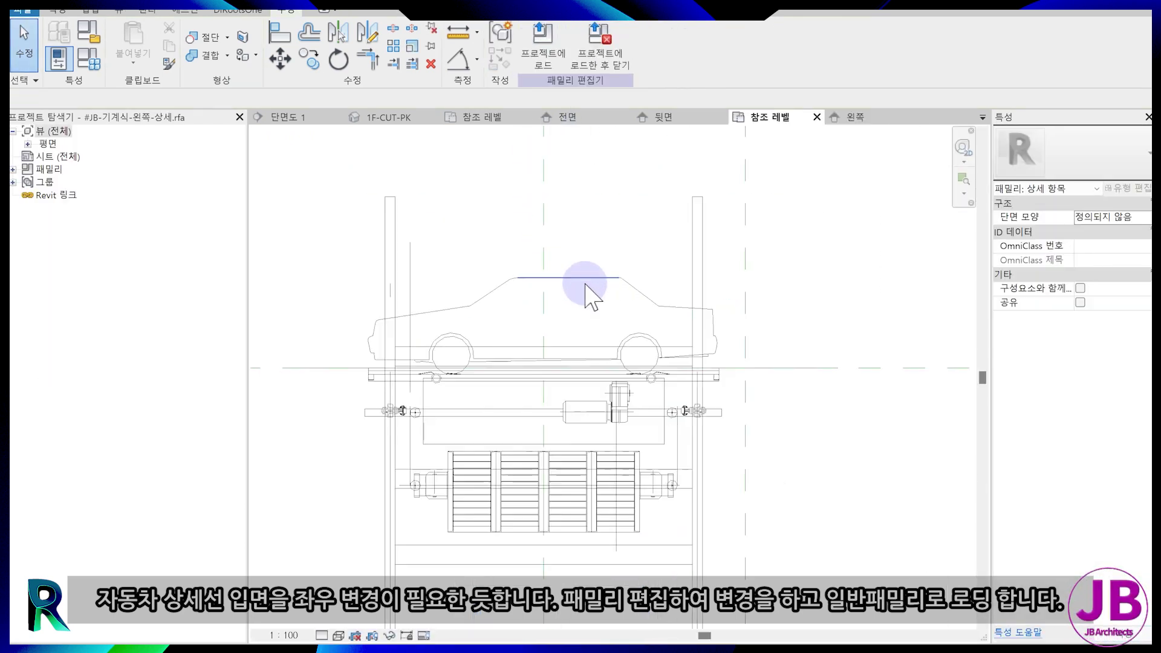
# Mirror all the car's outline lines about an axis drawn along the middle vertical reference plane, without keeping a copy.
pyautogui.click(584, 279)
pyautogui.moveTo(307, 236); pyautogui.dragTo(780, 390)
pyautogui.scroll(5, 665, 357)
pyautogui.scroll(-4, 494, 271)
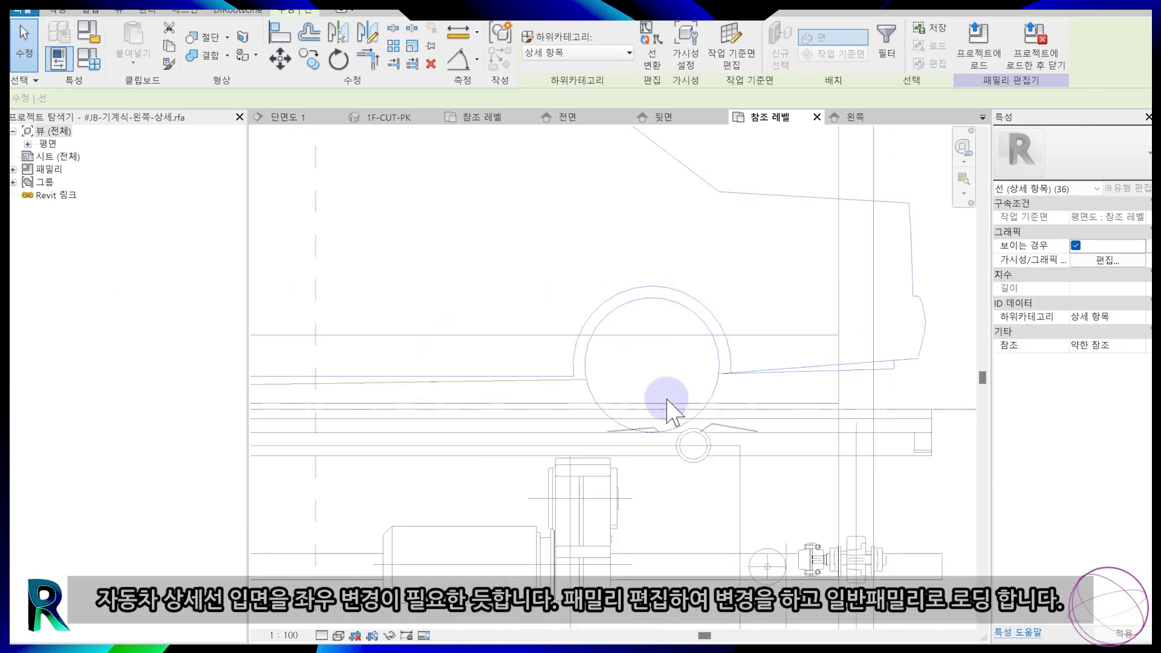
pyautogui.click(367, 33)
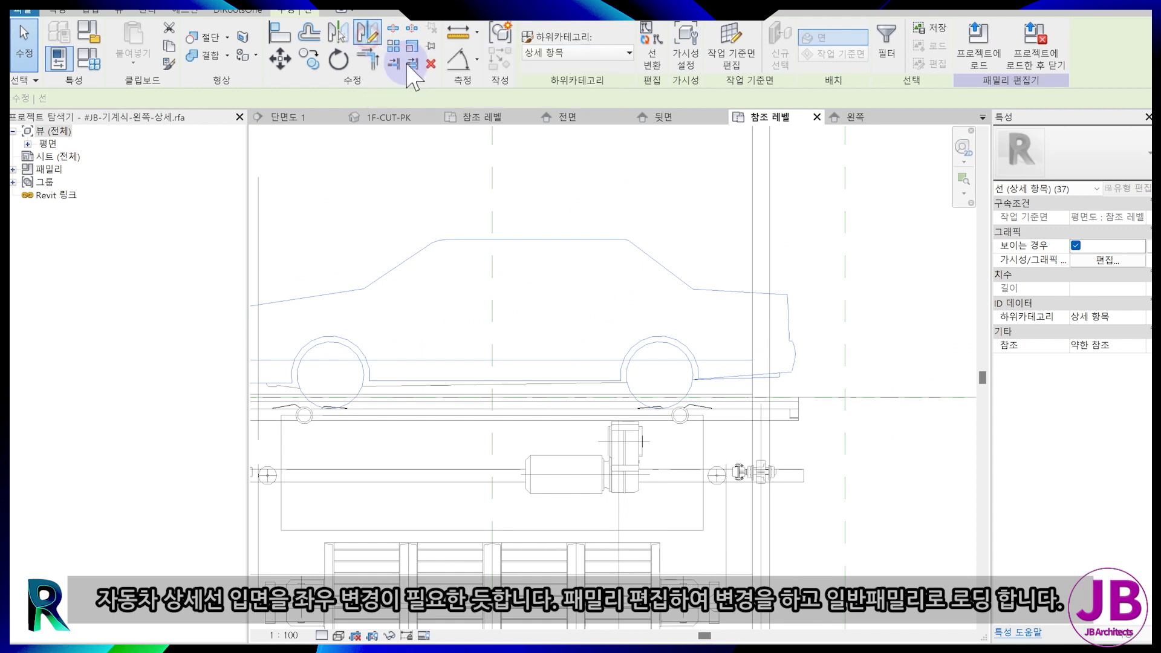
pyautogui.click(493, 277)
pyautogui.click(74, 98)
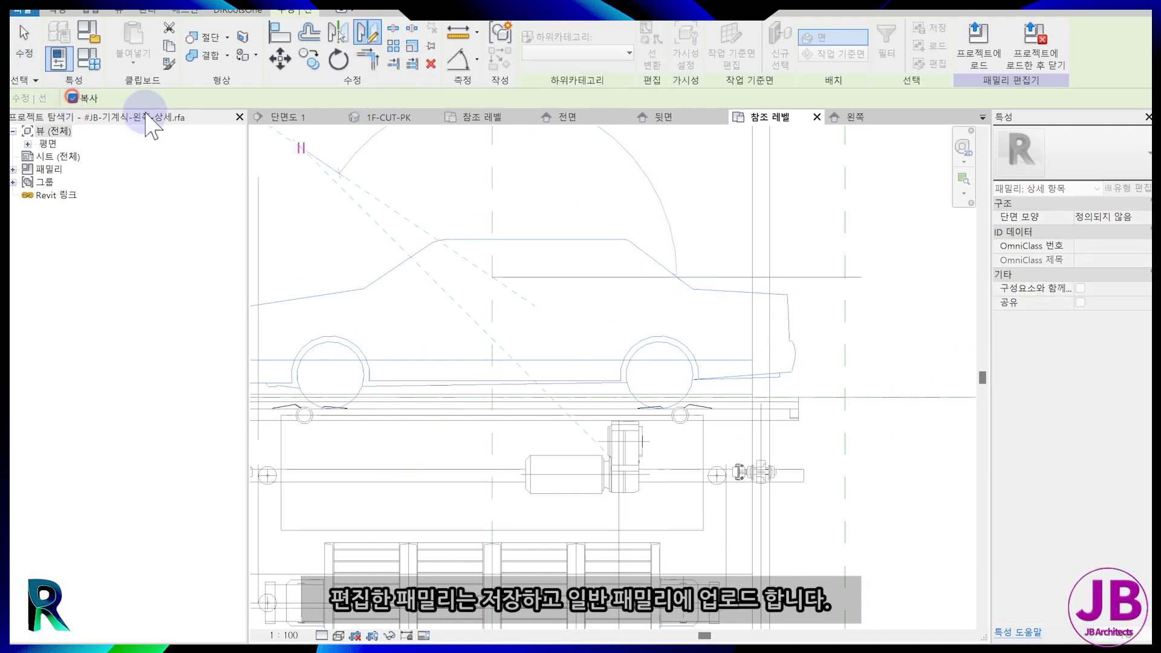
pyautogui.click(494, 165)
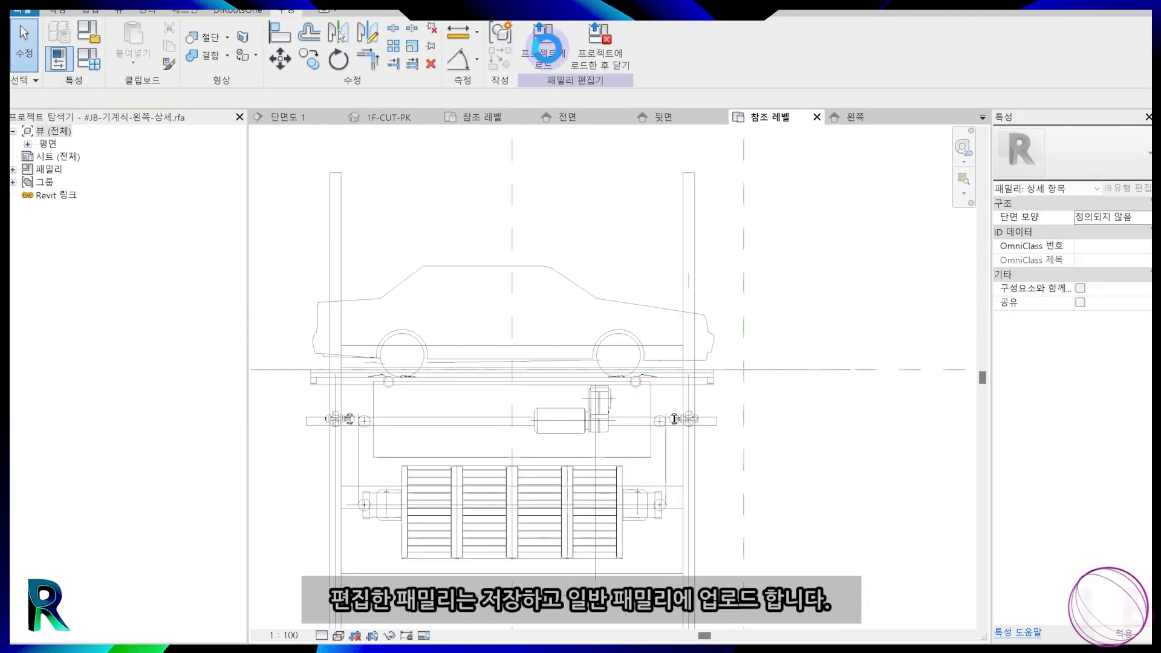
# Load the edited left detail into #JB-기계식-PK and close it, overwriting the existing version and its parameter values.
pyautogui.click(599, 48)
pyautogui.click(474, 265)
pyautogui.click(524, 431)
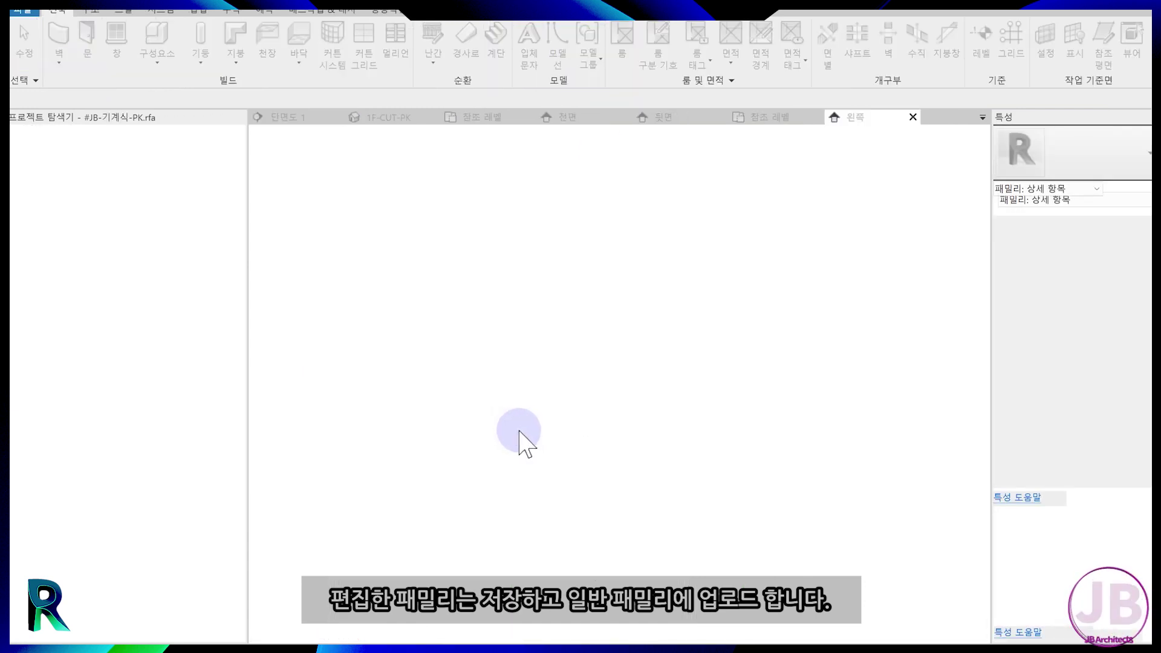
pyautogui.click(531, 325)
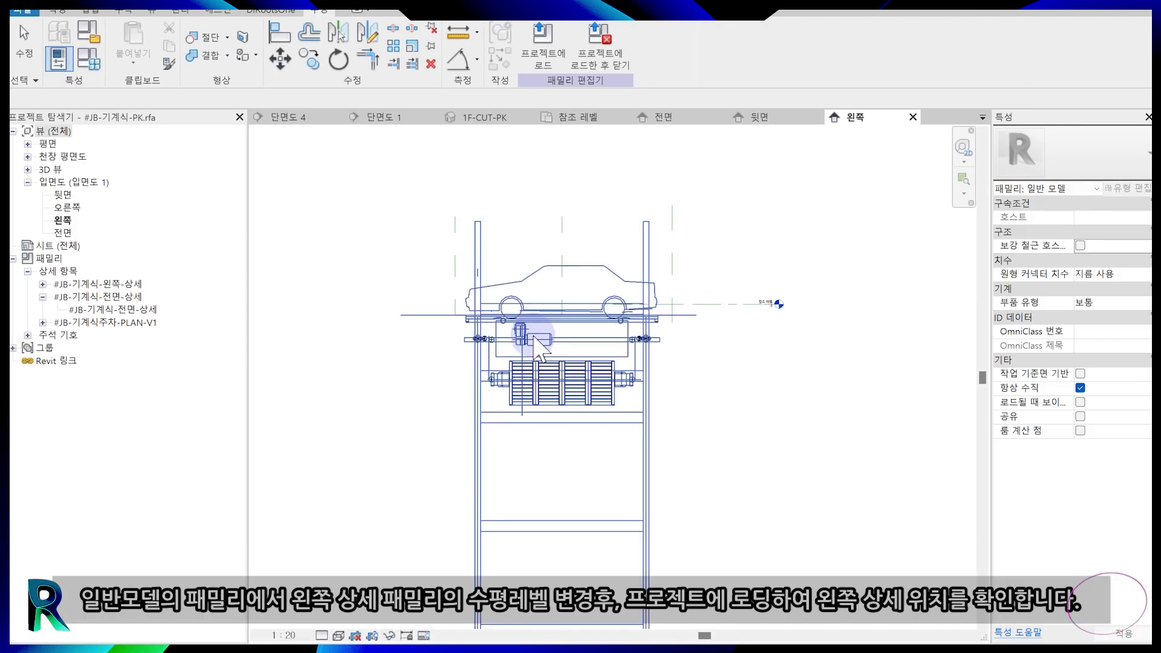
# Align the horizontal platform line under the car in the left detail item with the reference level in the left elevation.
pyautogui.click(683, 289)
pyautogui.scroll(3, 683, 289)
pyautogui.press('a')
pyautogui.press('l')
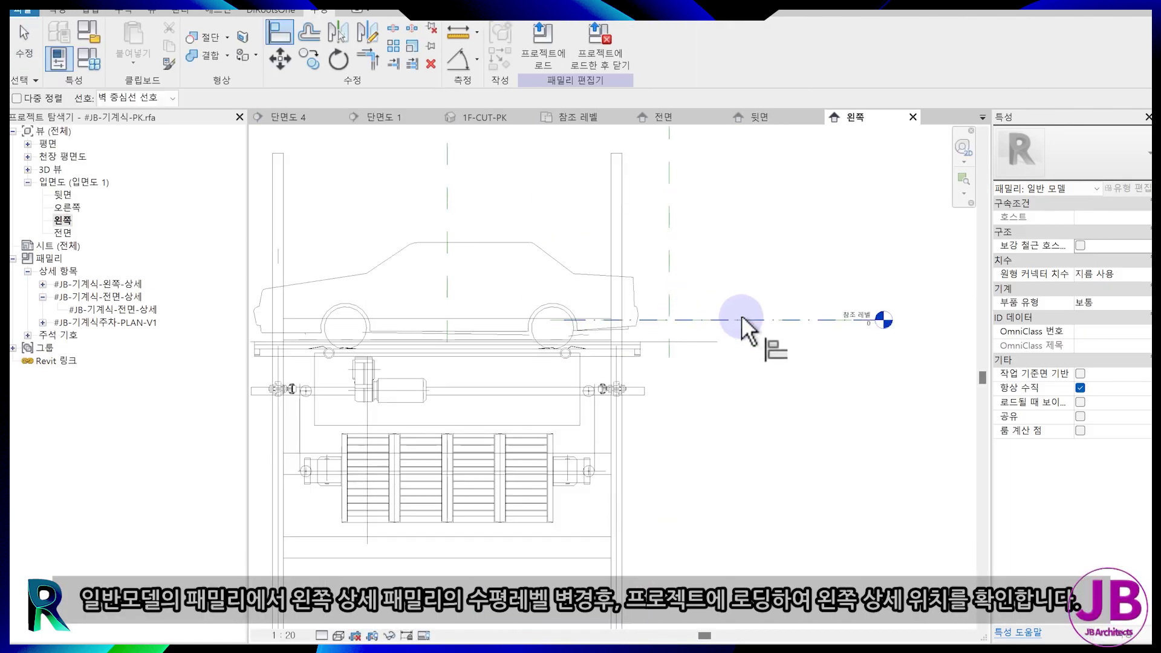
pyautogui.click(705, 346)
pyautogui.scroll(-4, 686, 364)
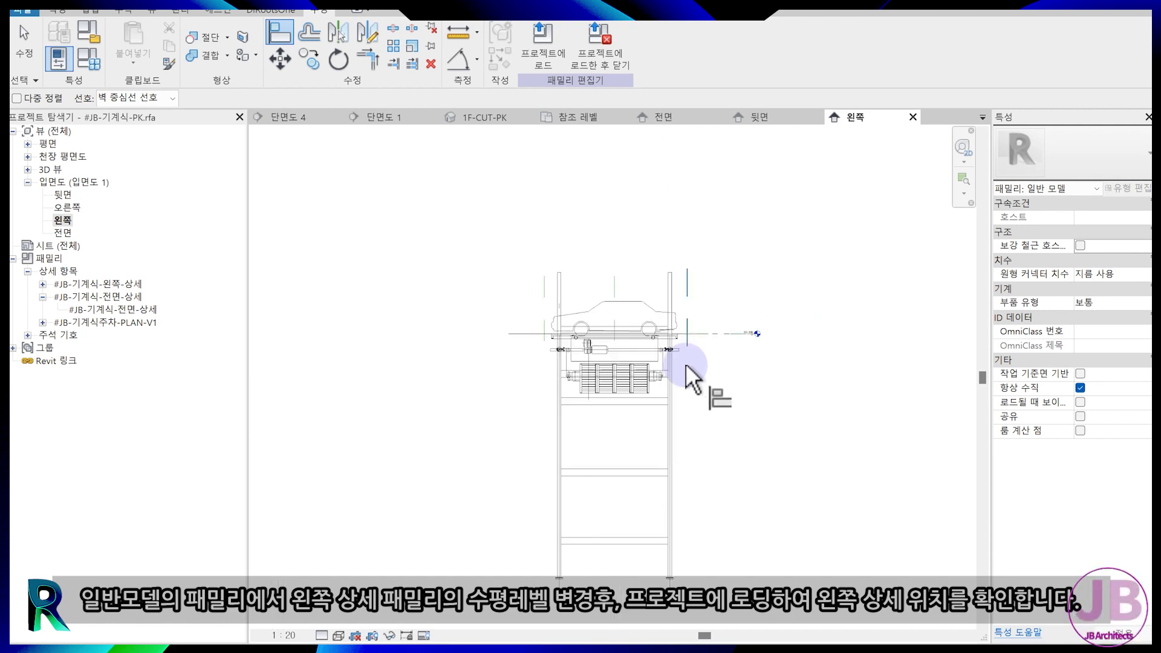
pyautogui.press('Escape')
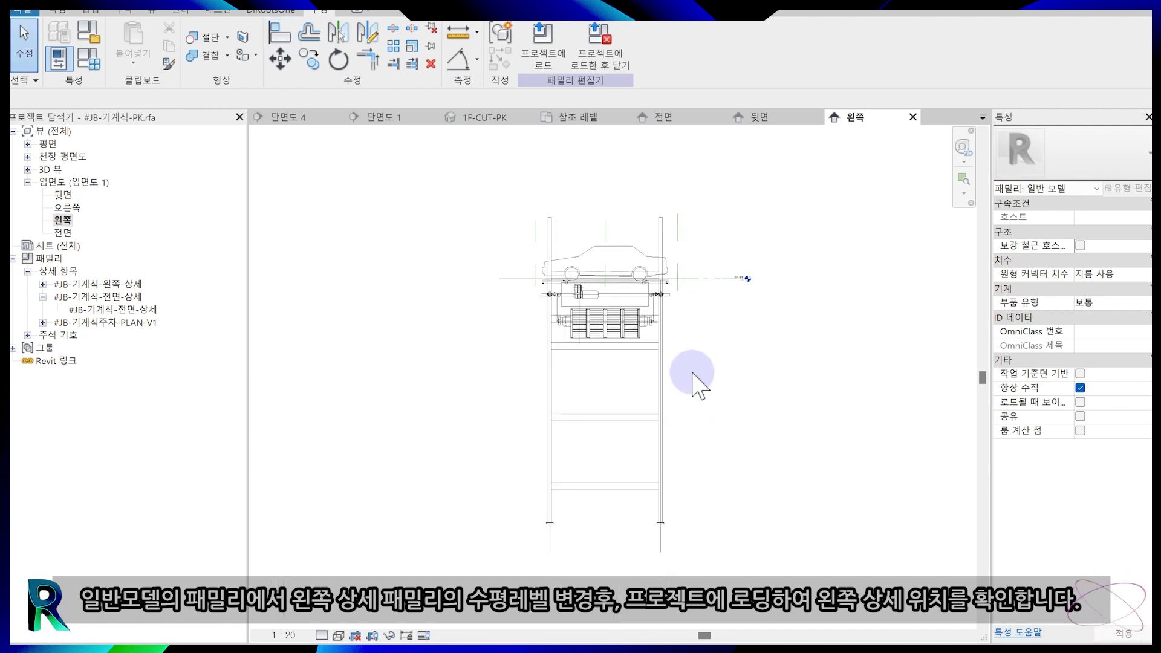
# Load #JB-기계식-PK into the building project, overwriting the existing version and its parameter values, and open section 단면도 1.
pyautogui.click(548, 58)
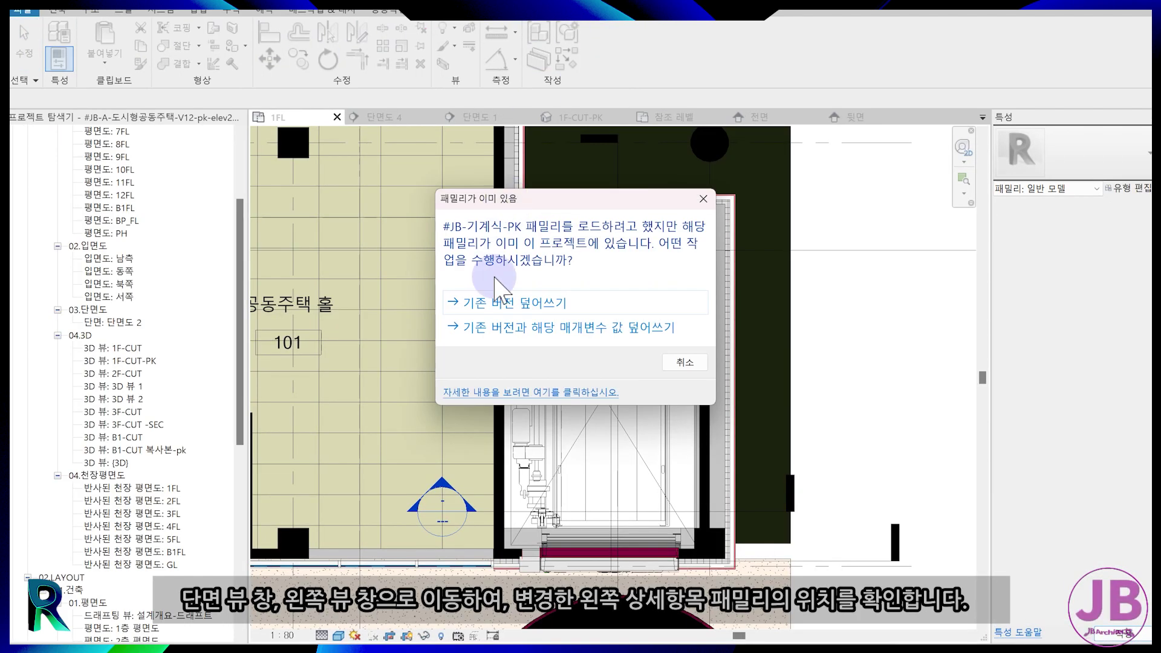
pyautogui.click(491, 325)
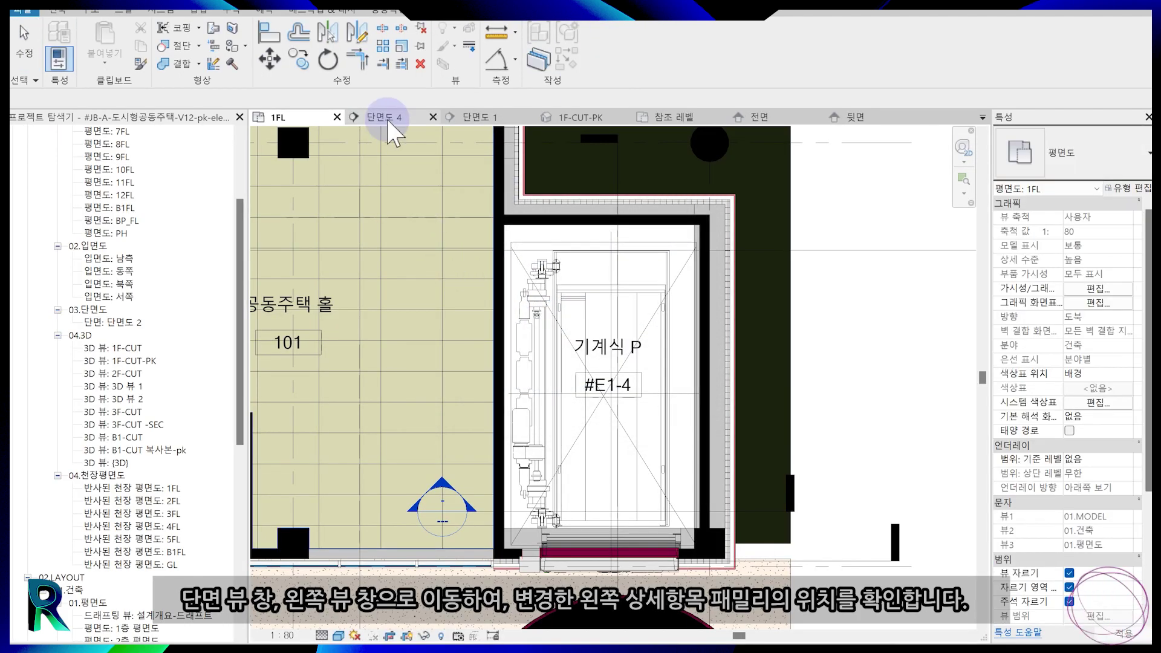
pyautogui.click(481, 117)
# Check the reloaded elevator family in sections 단면도 1 and 단면도 4, the 1FL plan and the 1F-CUT-PK 3D view.
pyautogui.moveTo(641, 458); pyautogui.dragTo(652, 362, button='middle')
pyautogui.scroll(-1, 652, 362)
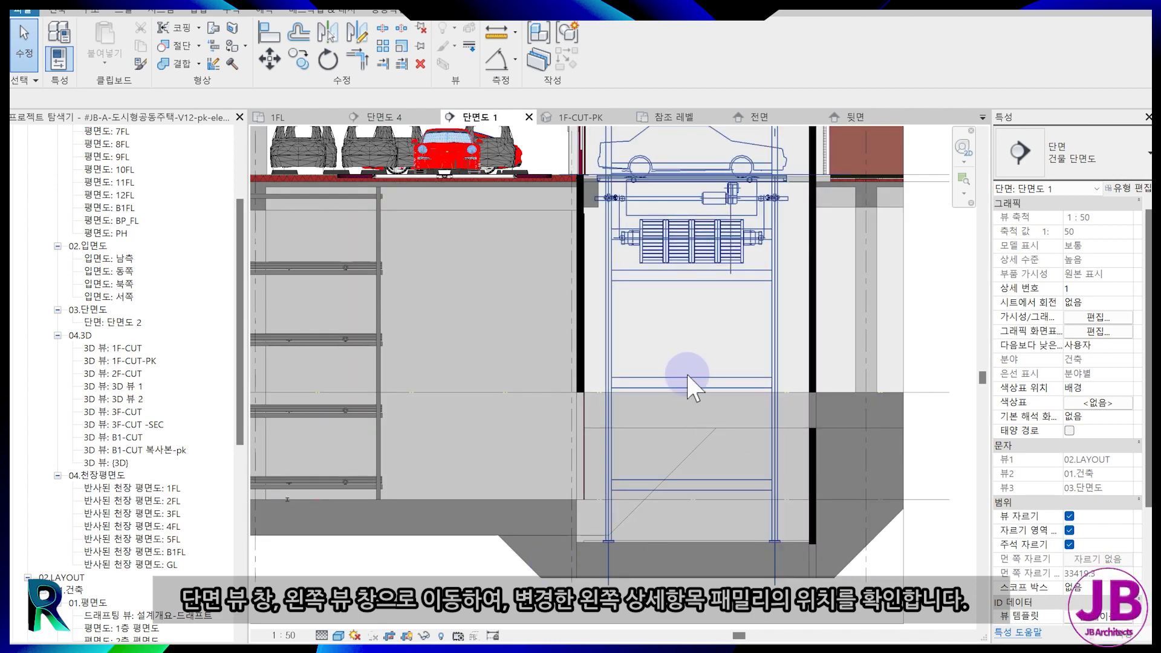
pyautogui.scroll(-2, 692, 399)
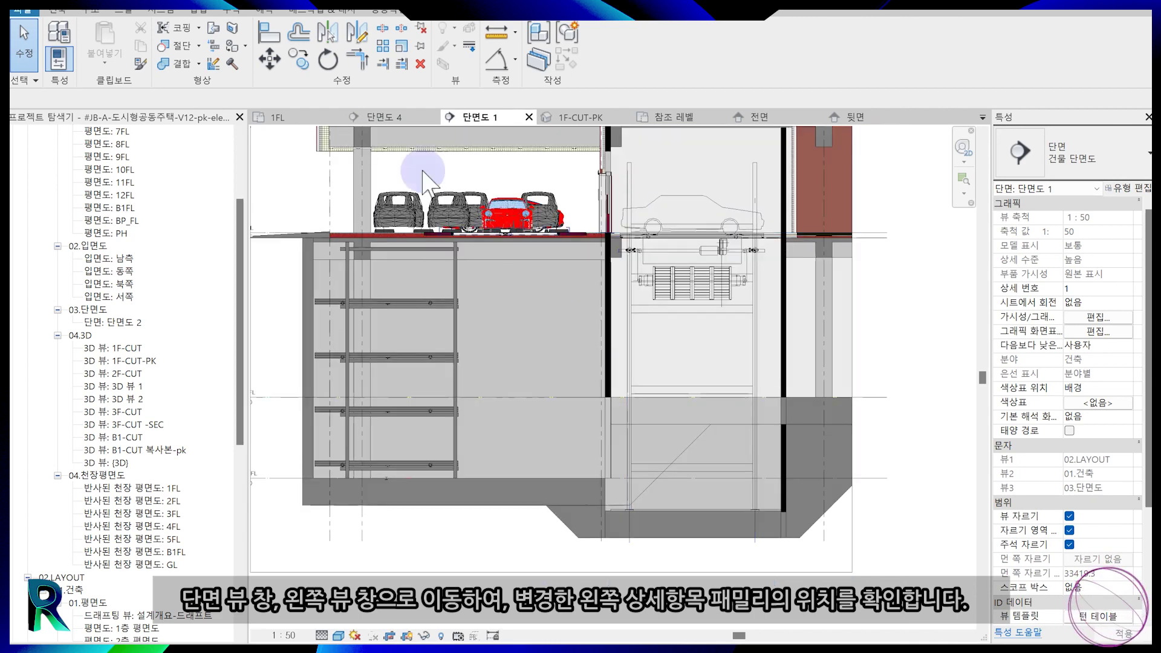
pyautogui.click(390, 117)
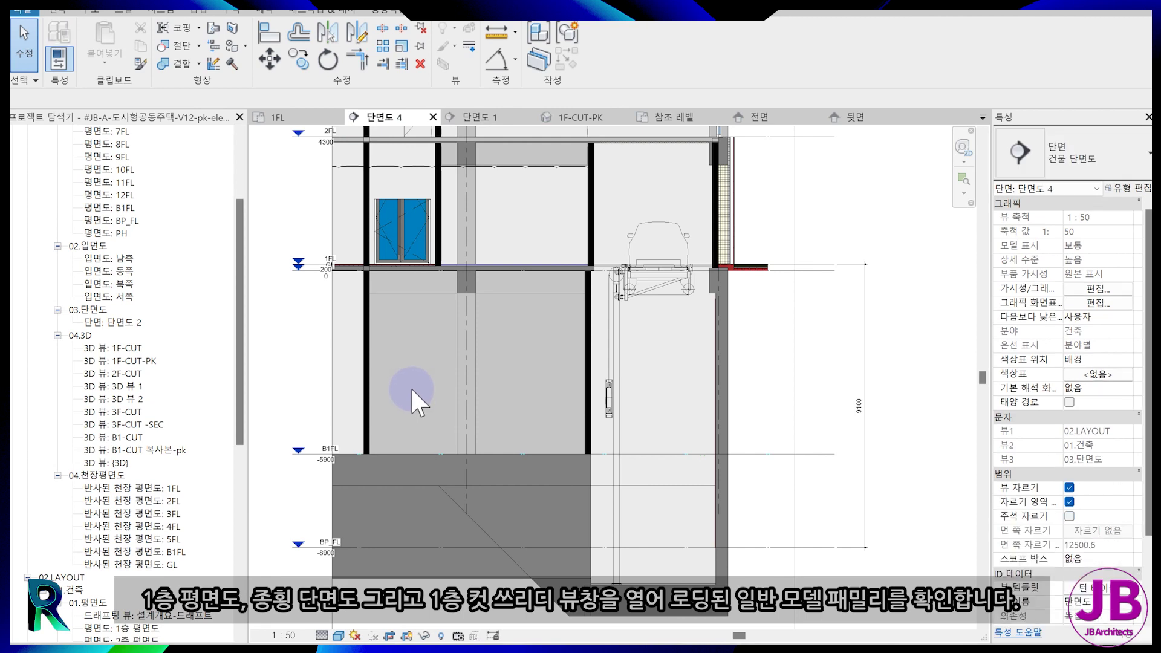
pyautogui.click(293, 120)
pyautogui.click(562, 380)
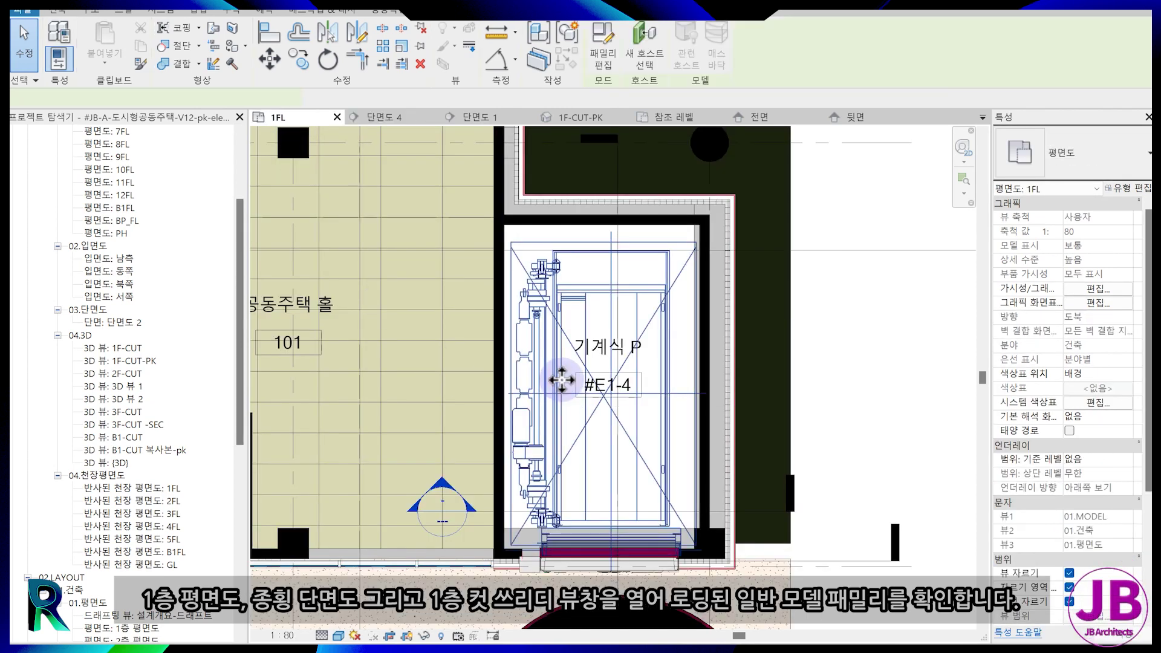
pyautogui.click(590, 116)
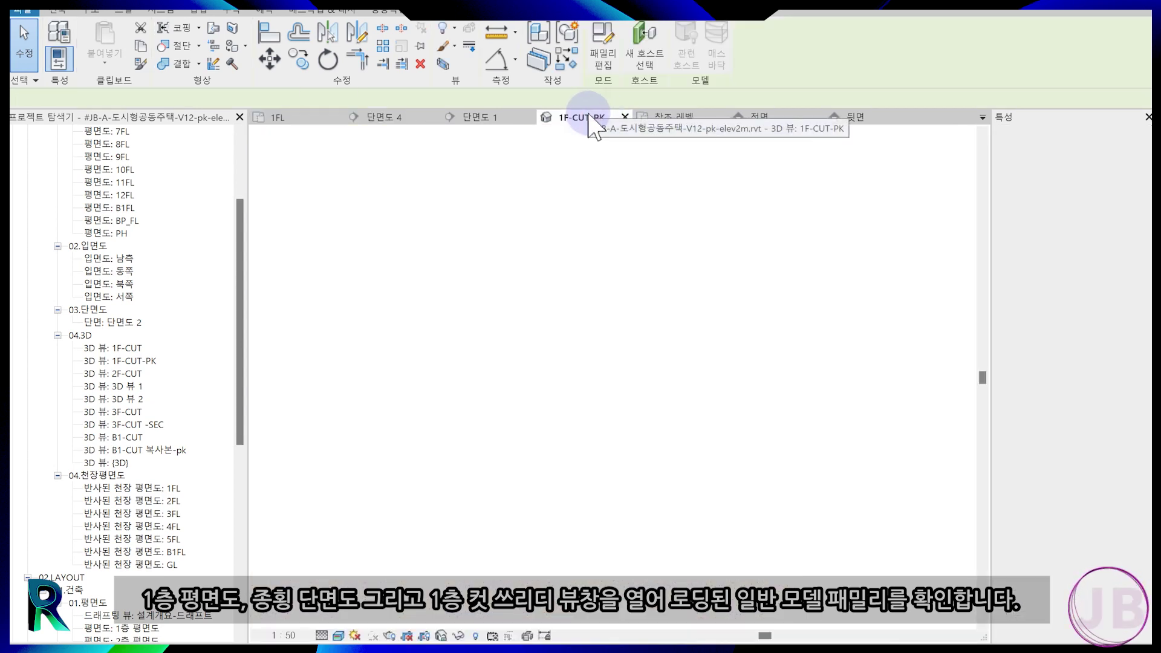
# Return to the #JB-기계식-PK family's reference level and open its 3D view 뷰 1.
pyautogui.click(687, 115)
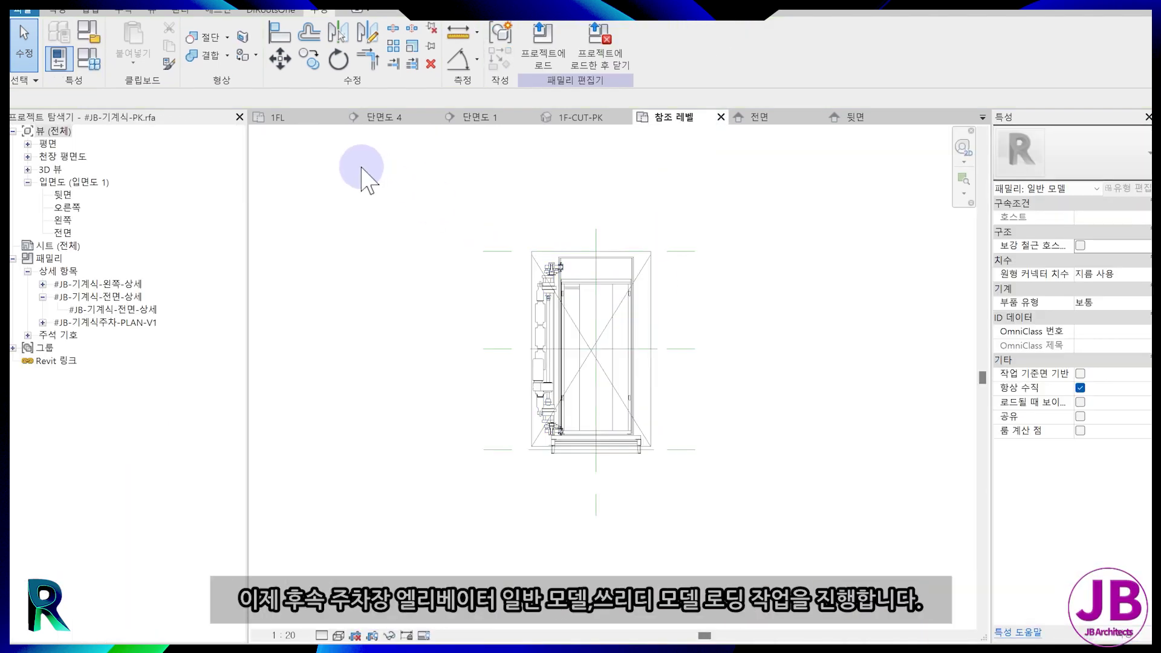
pyautogui.click(27, 169)
pyautogui.doubleClick(63, 181)
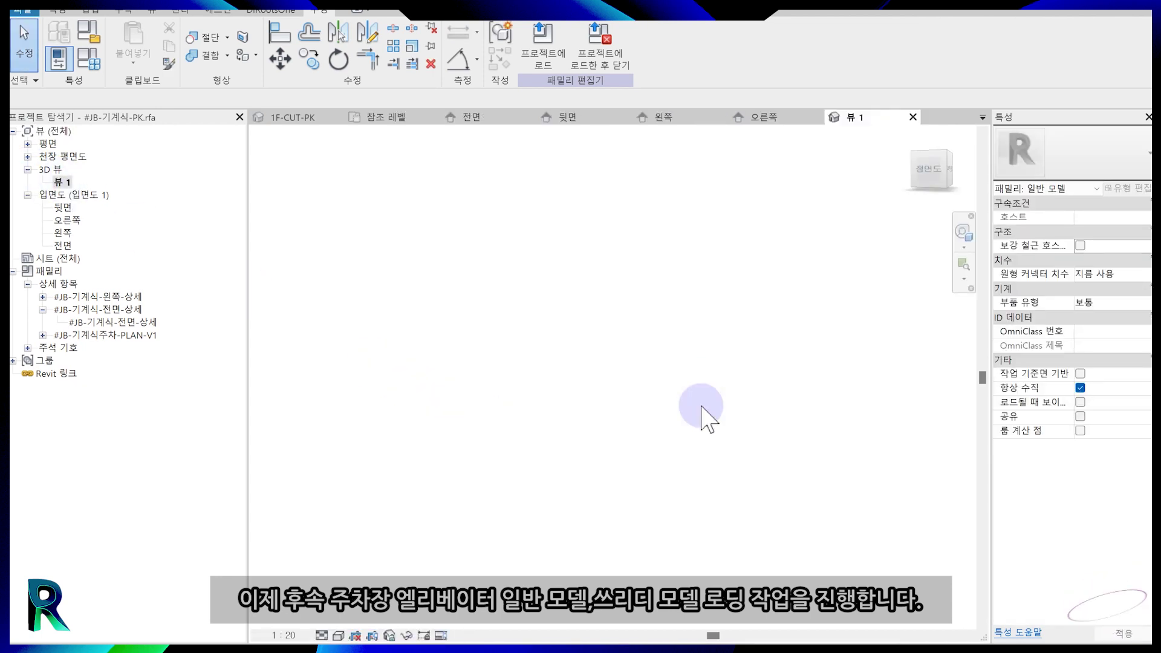
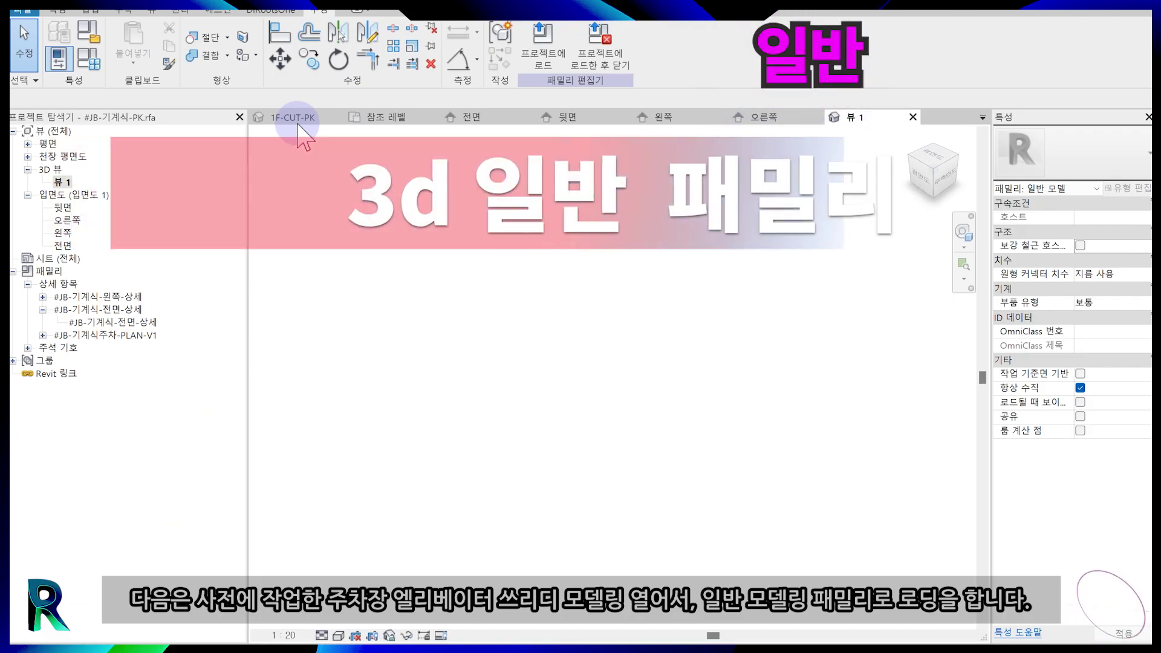
# Open the prepared 3D elevator family 기계식주차장모델.rfa and inspect its frame and columns in the 3D view.
pyautogui.click(298, 123)
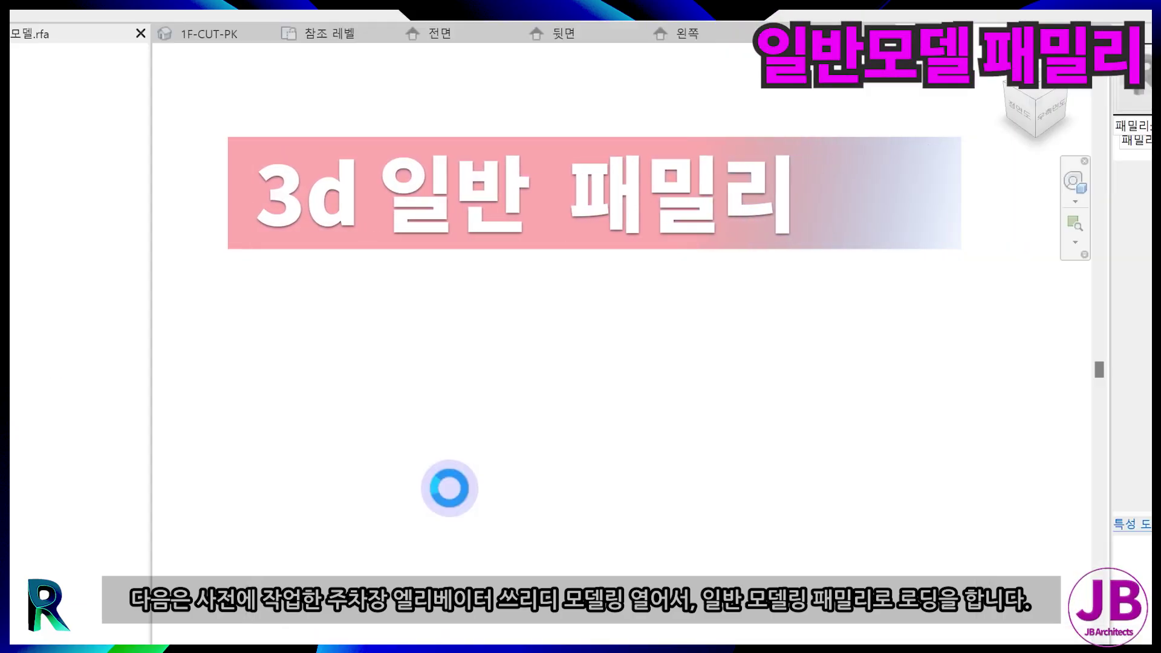
pyautogui.keyDown('shift'); pyautogui.moveTo(539, 455); pyautogui.dragTo(583, 538, button='middle'); pyautogui.keyUp('shift')
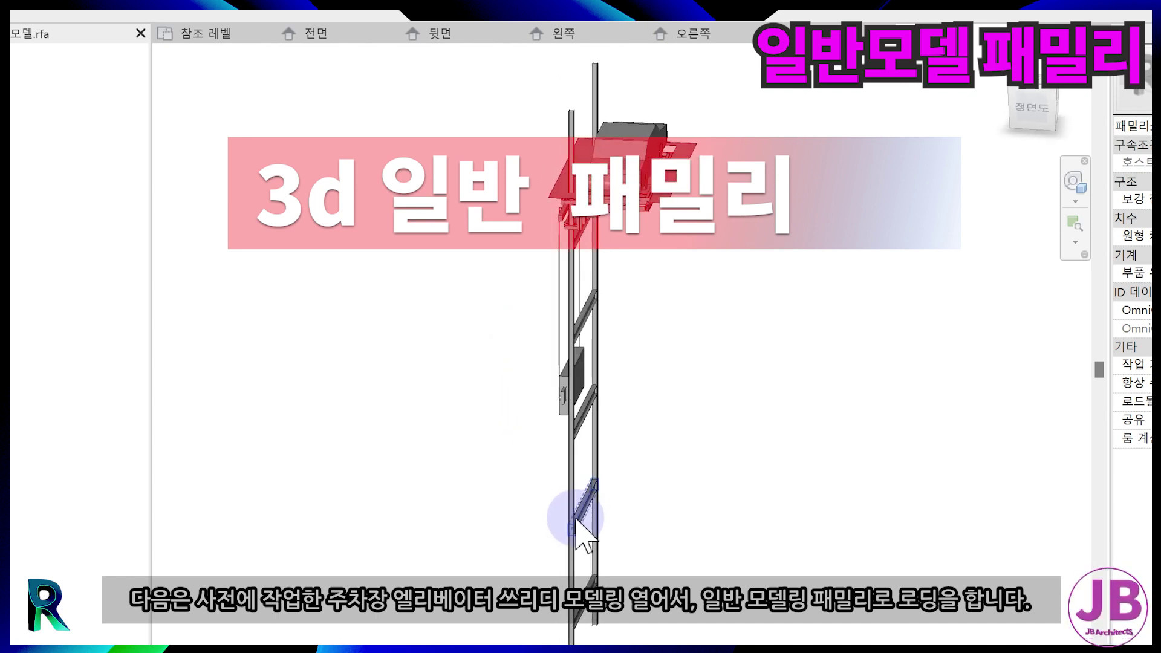
pyautogui.click(575, 562)
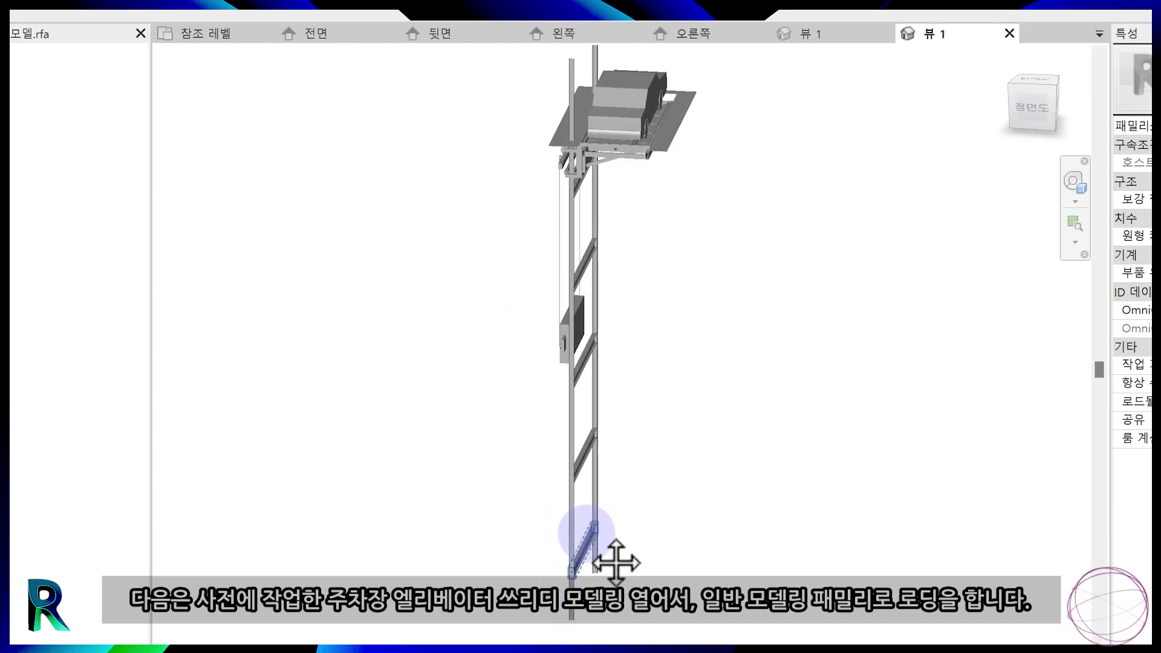
pyautogui.click(571, 623)
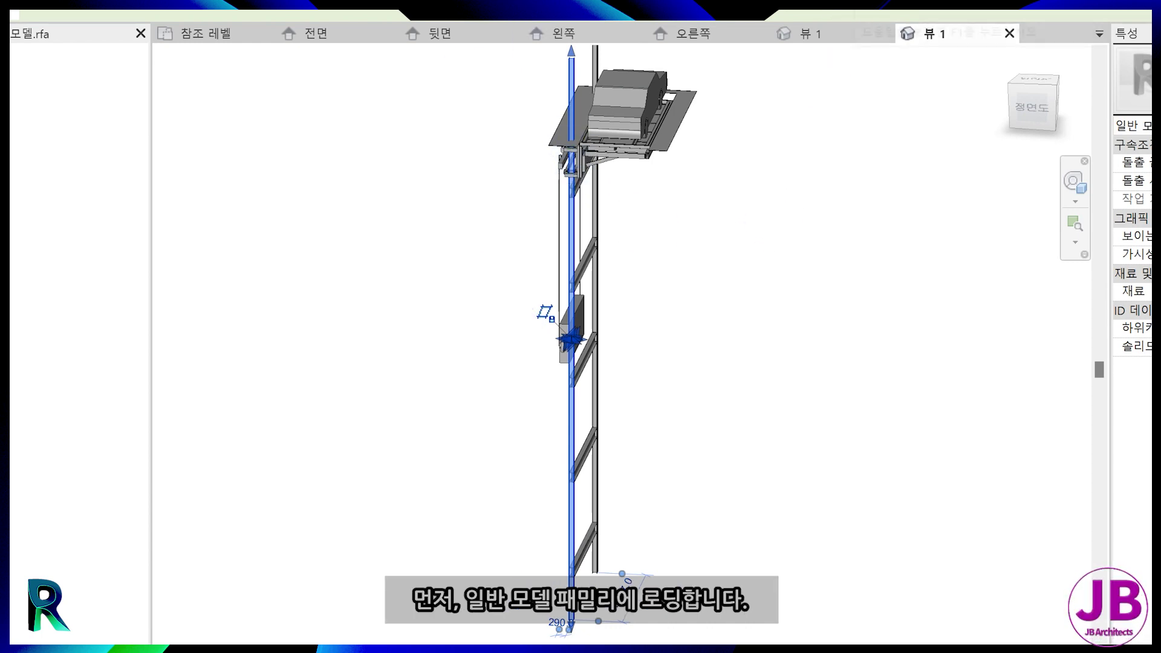
# Load the 기계식주차장모델 family into #JB-기계식-PK.rfa.
pyautogui.click(776, 39)
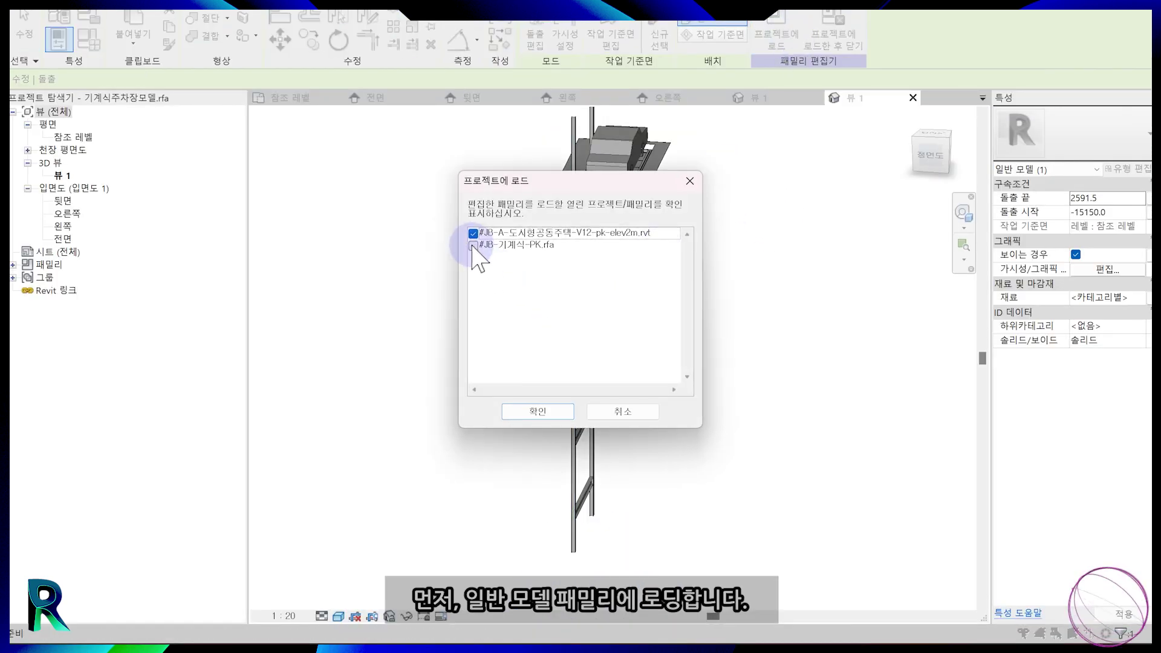
pyautogui.click(473, 244)
pyautogui.click(538, 411)
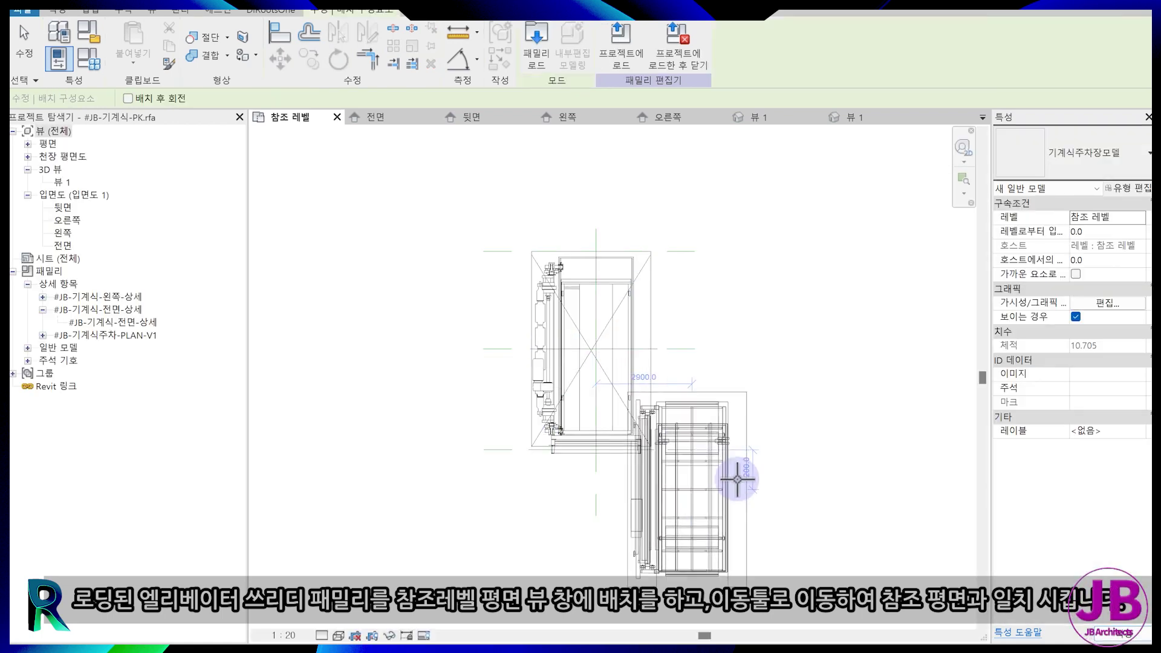
# Place the 기계식주차장모델 family in the reference level plan and move it corner to corner onto the plan detail item and reference planes.
pyautogui.click(834, 440)
pyautogui.press('Escape')
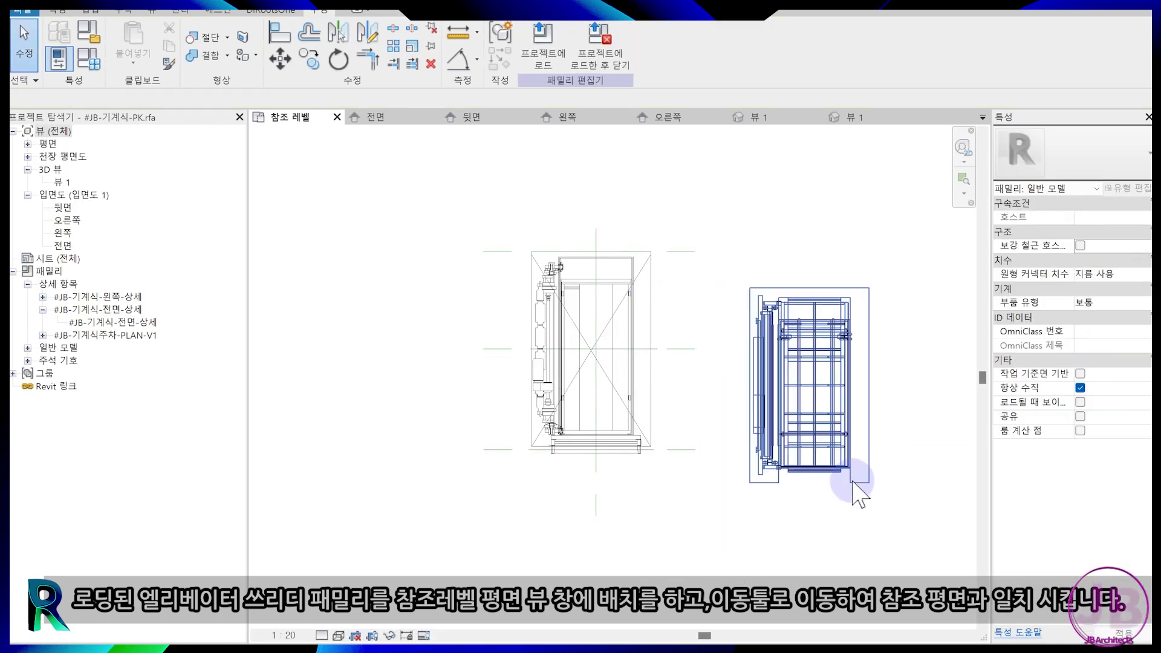
pyautogui.click(855, 483)
pyautogui.scroll(1, 875, 491)
pyautogui.press('m')
pyautogui.press('v')
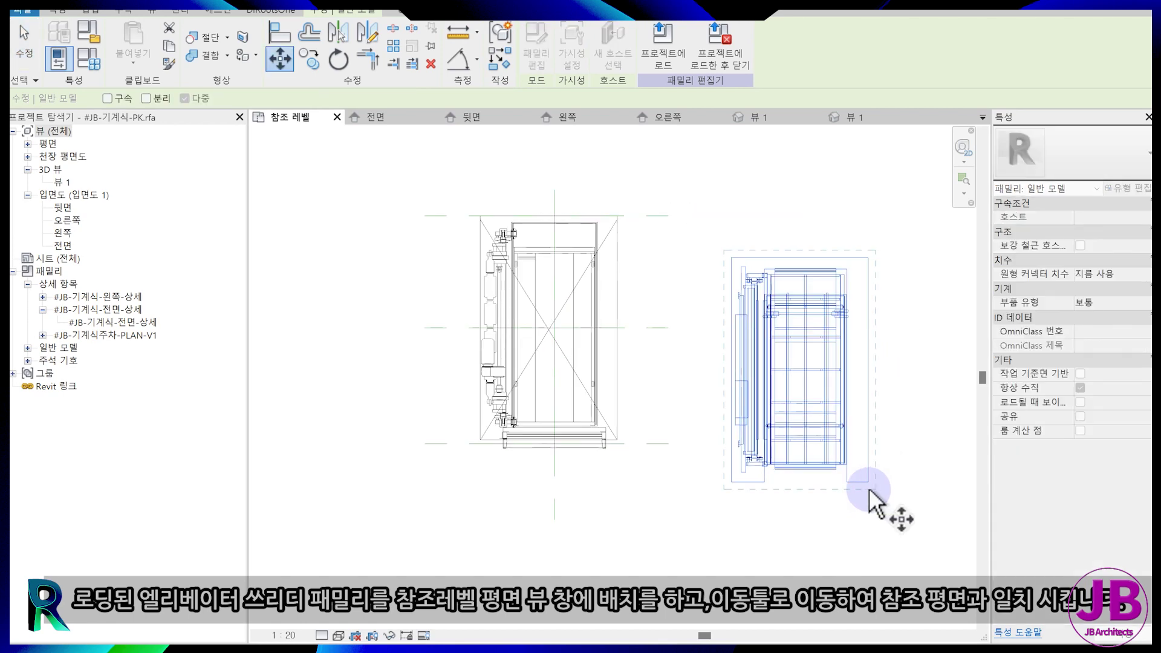
pyautogui.click(868, 484)
pyautogui.click(618, 435)
pyautogui.click(666, 439)
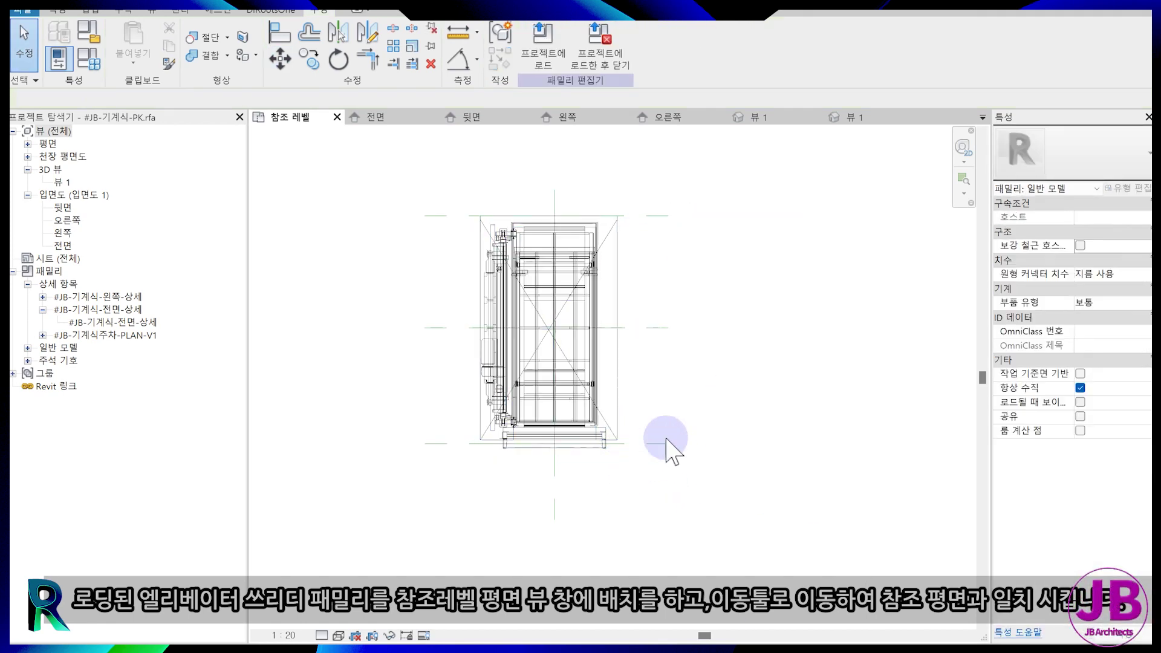
# Turn on preview visibility (미리보기 가시성 켜기) in the reference level plan view.
pyautogui.click(613, 412)
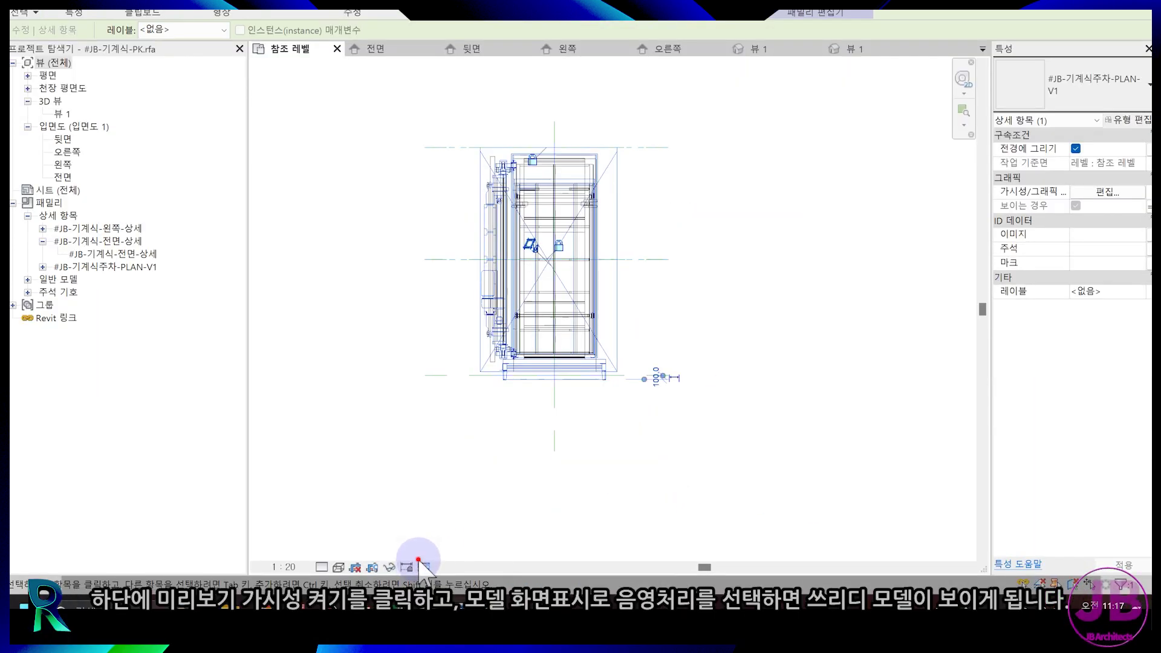
pyautogui.click(421, 635)
pyautogui.click(421, 568)
pyautogui.click(431, 539)
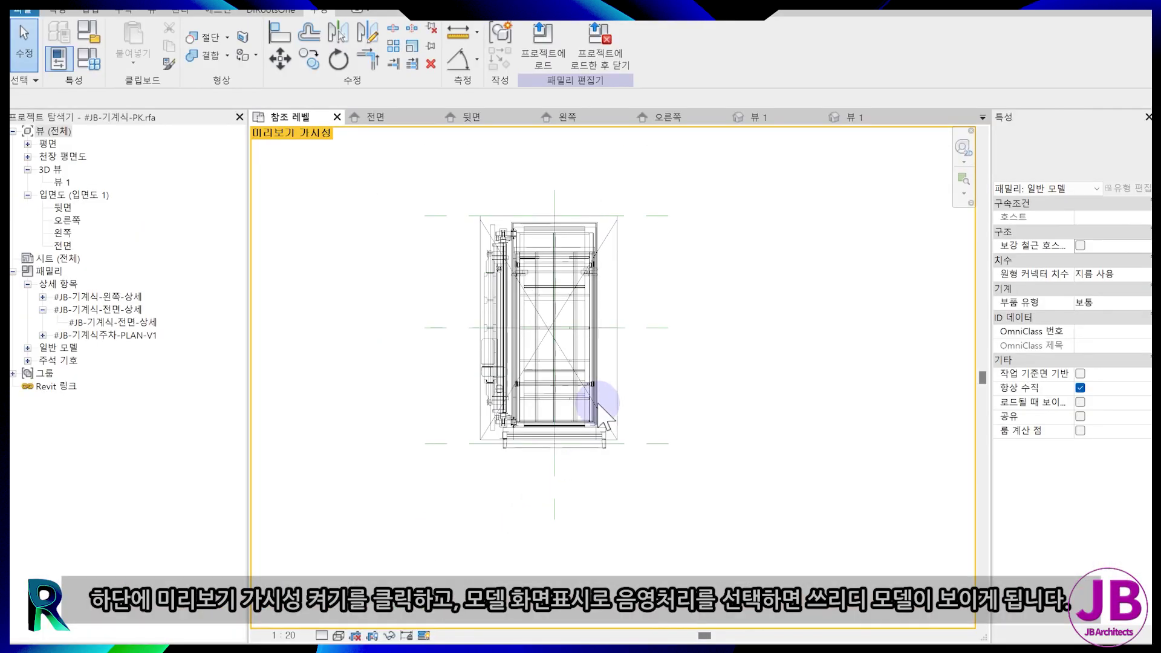
# Set the reference level plan's visual style to shaded (음영처리).
pyautogui.click(595, 401)
pyautogui.press('Escape')
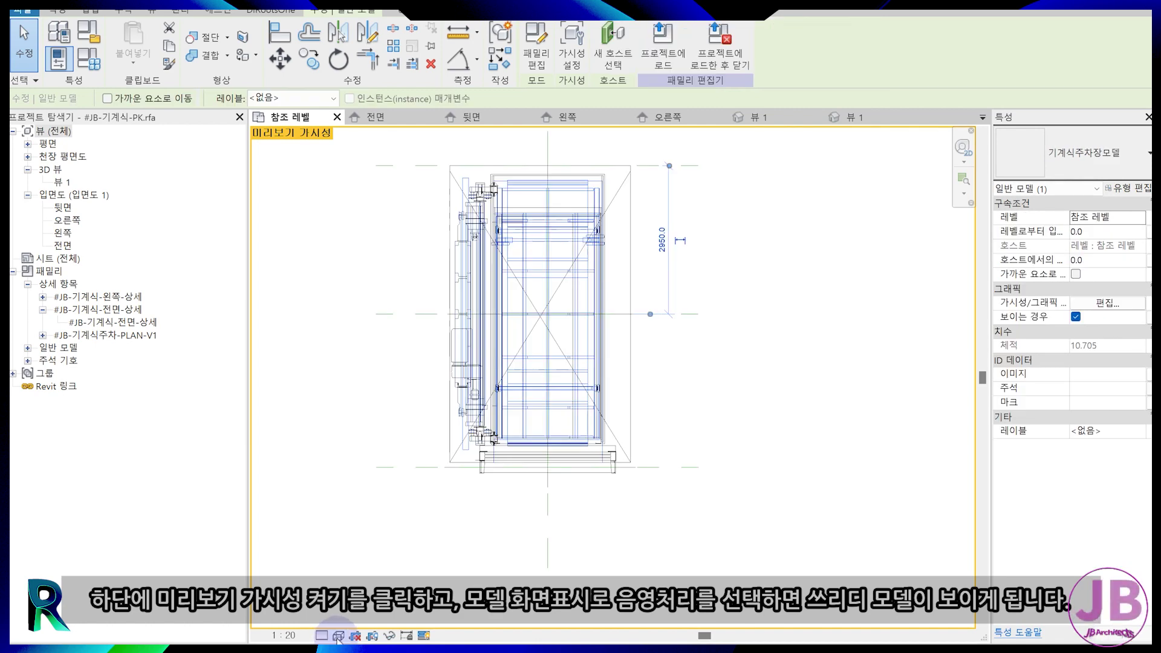
pyautogui.click(337, 635)
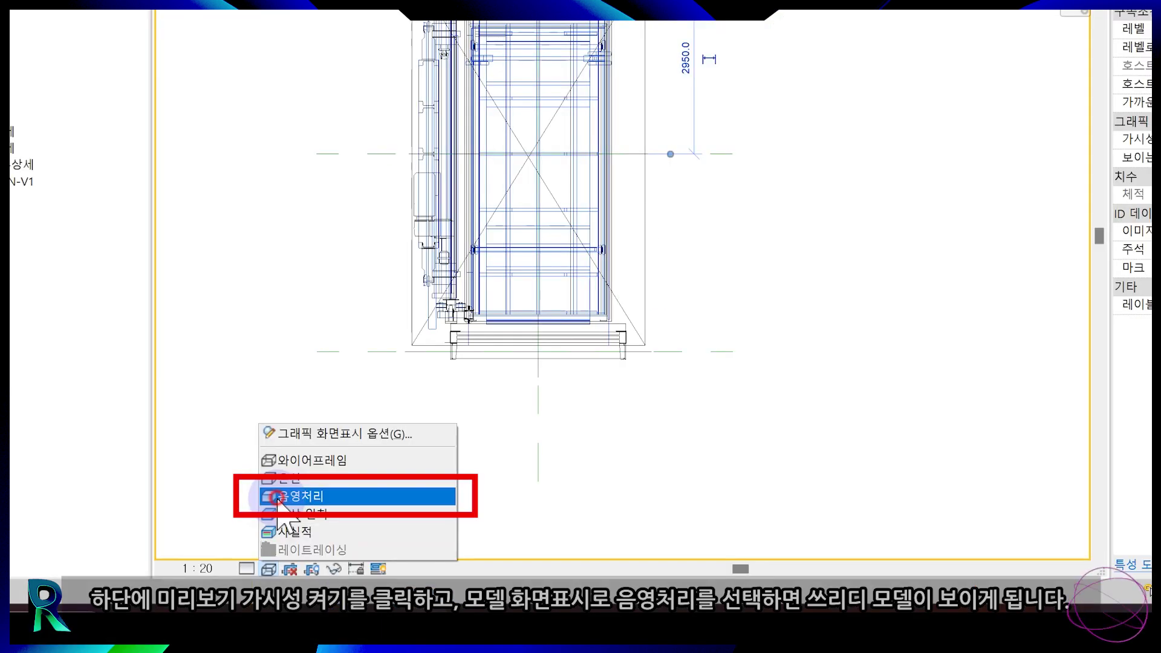
pyautogui.click(279, 497)
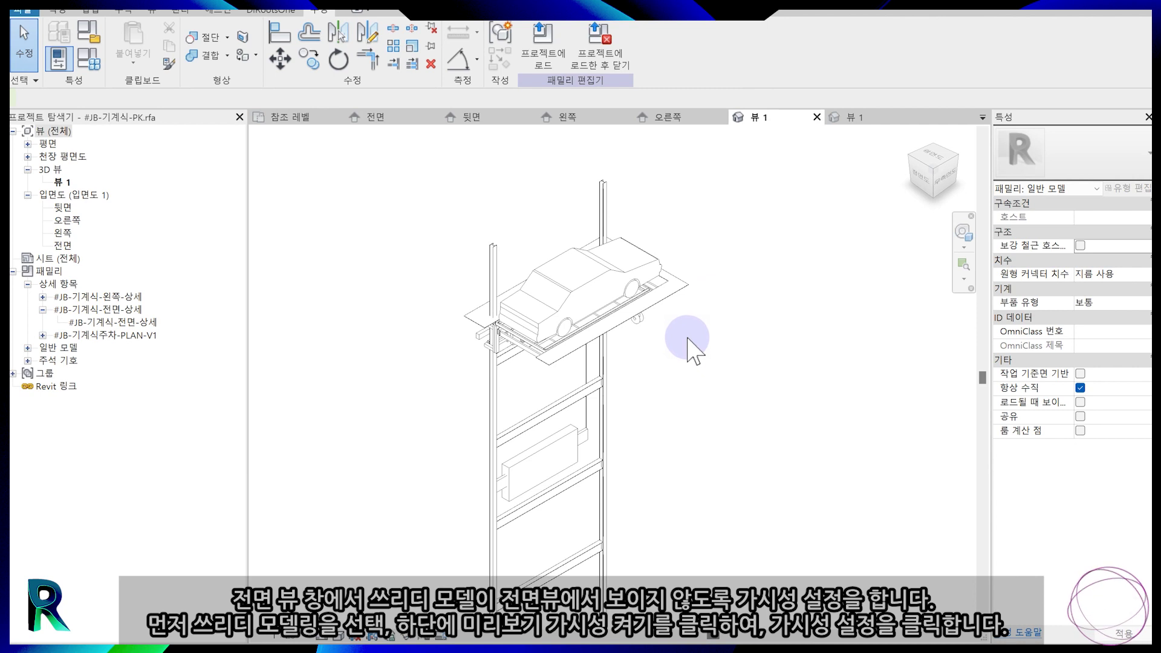
# Open the front elevation (전면) and turn on its preview visibility.
pyautogui.click(688, 338)
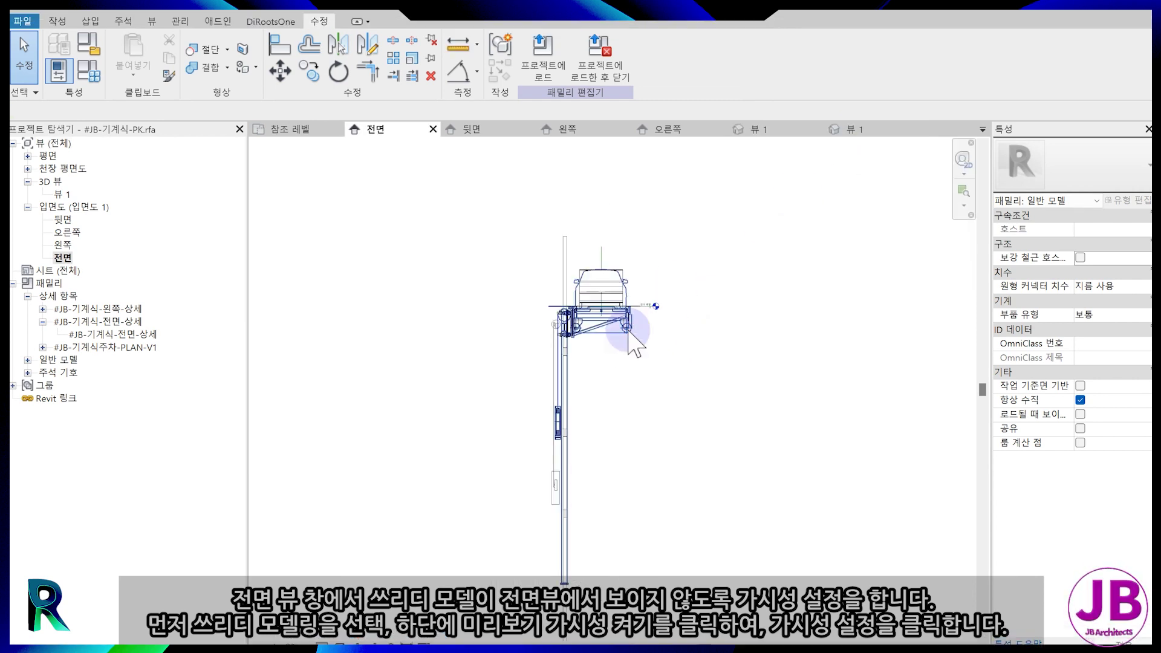
pyautogui.click(608, 297)
pyautogui.scroll(3, 608, 296)
pyautogui.click(597, 291)
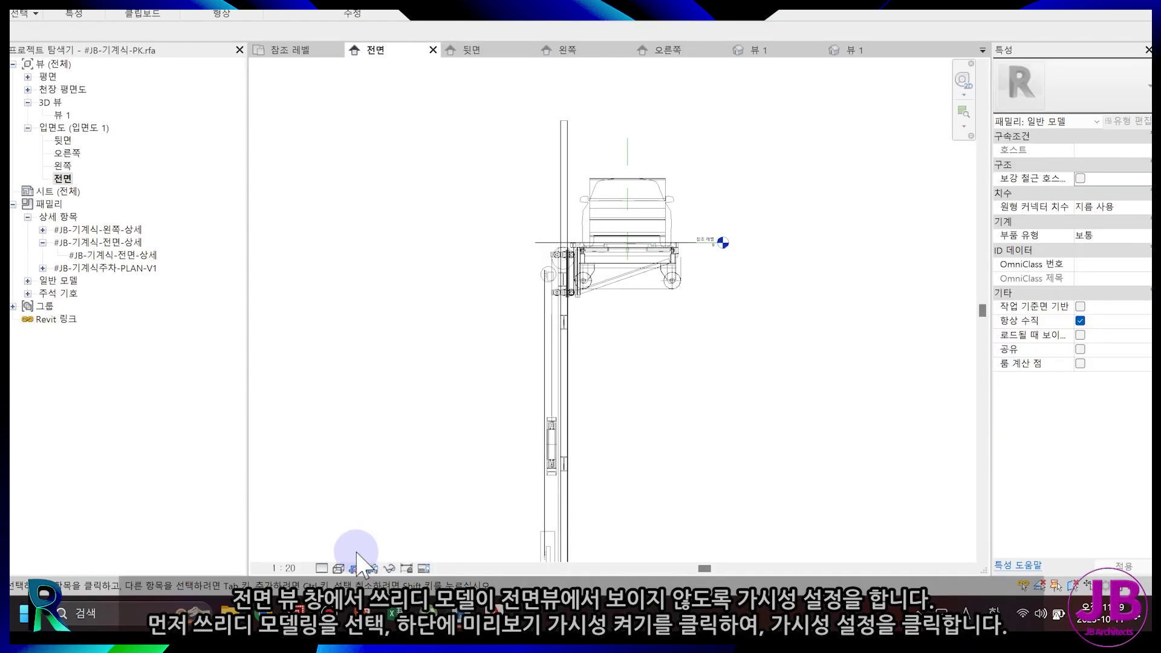
pyautogui.click(424, 568)
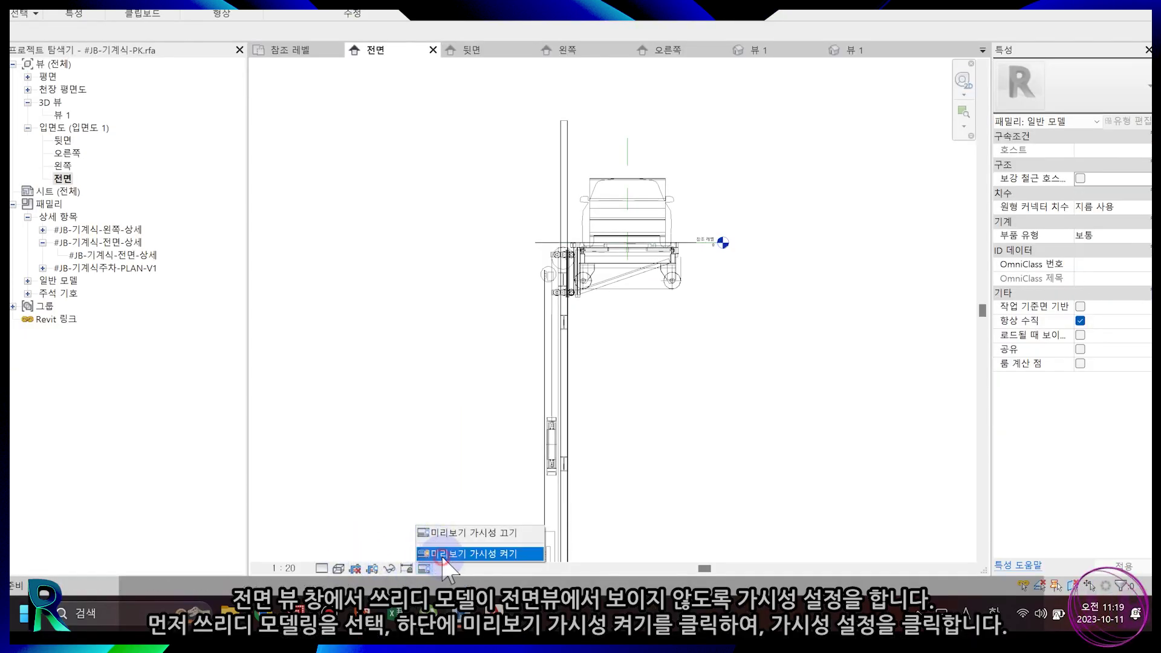
pyautogui.click(444, 553)
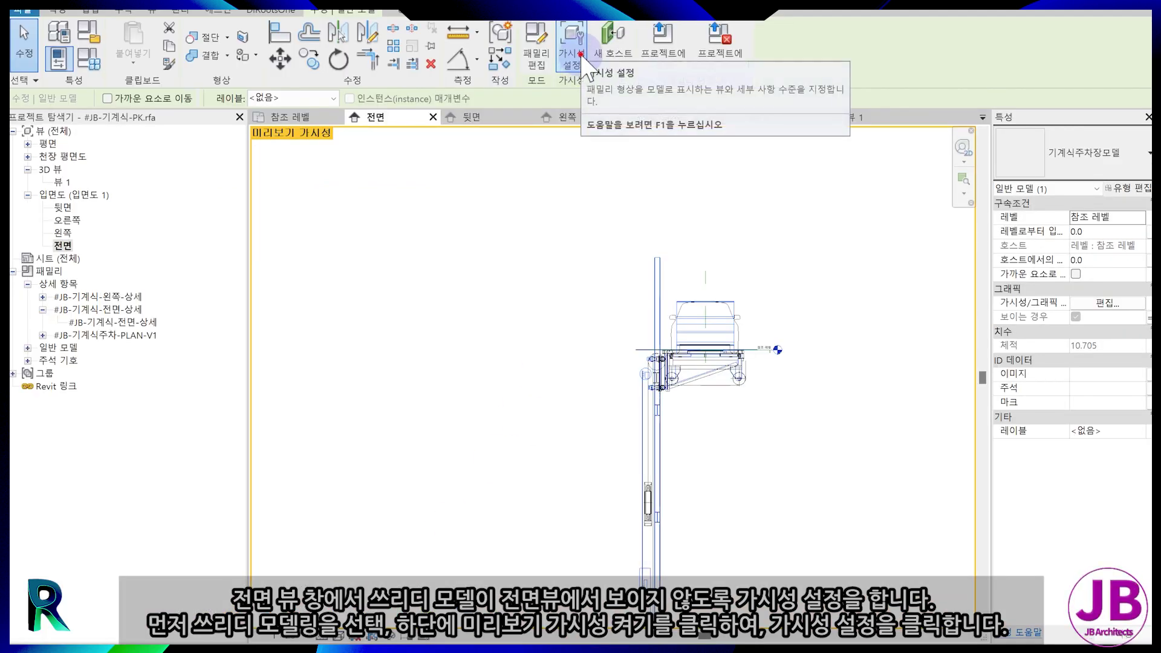
# Hide the 3D elevator model in plan/RCP, front/back and left/right views through its family element visibility settings.
pyautogui.click(582, 58)
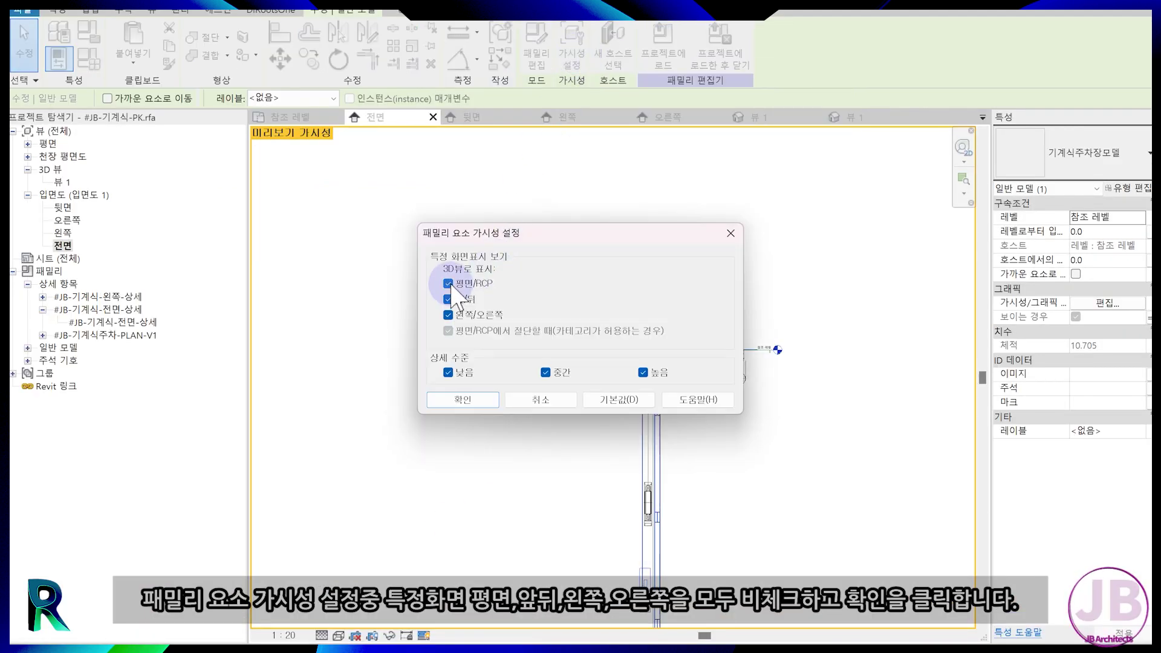
pyautogui.click(449, 315)
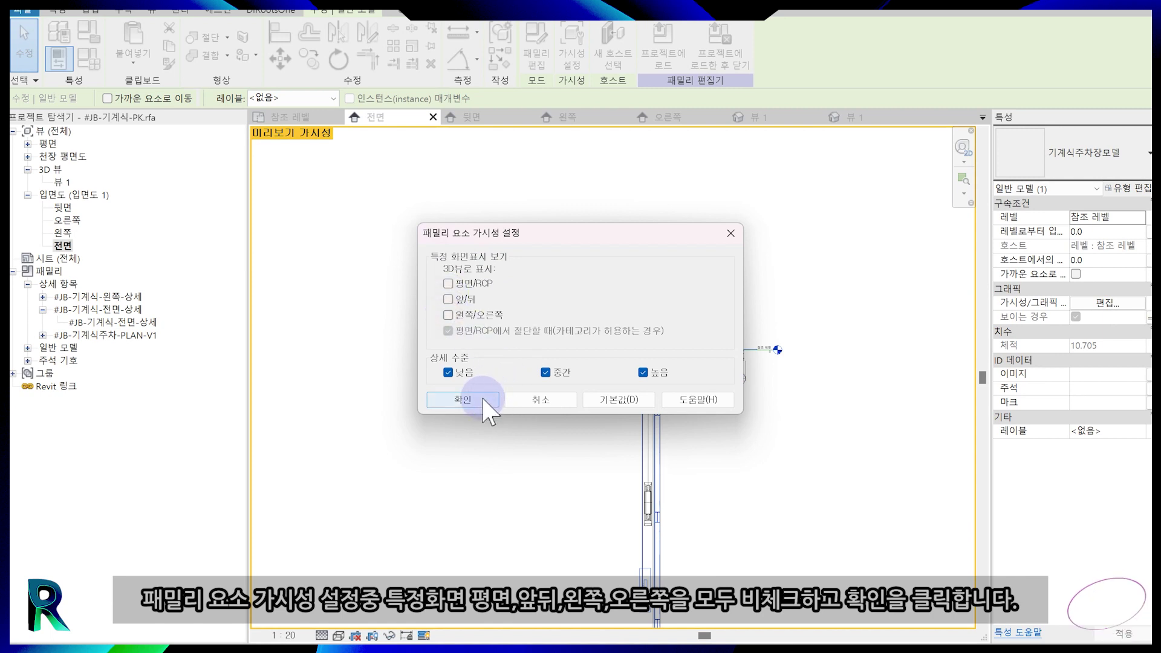
pyautogui.click(463, 400)
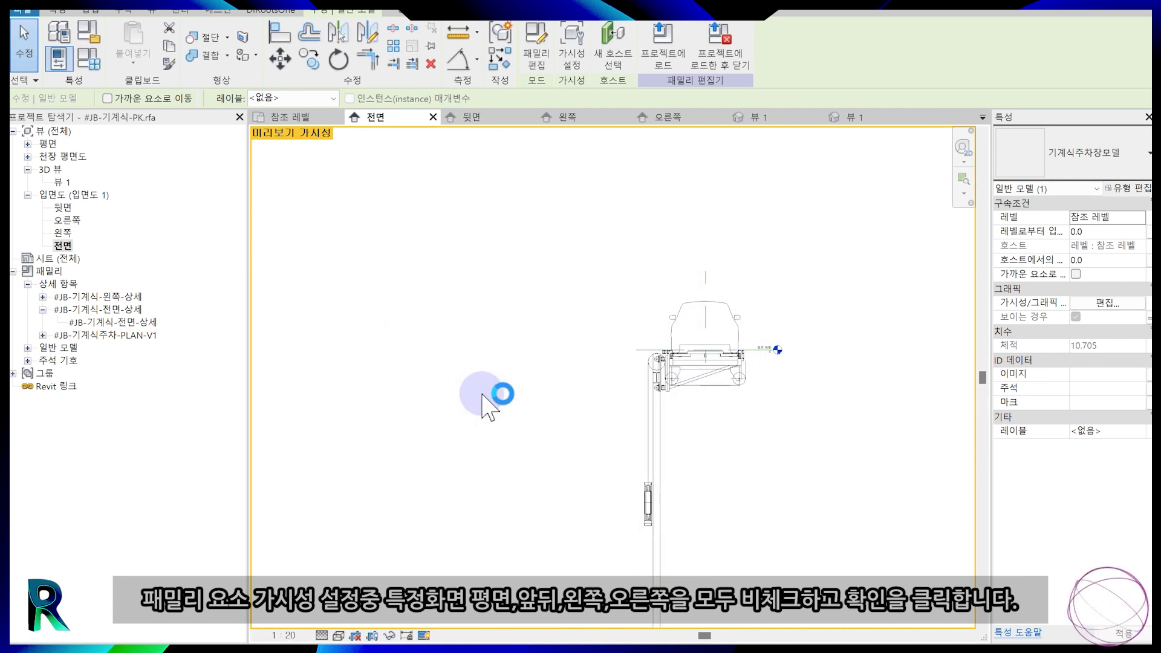
pyautogui.click(453, 330)
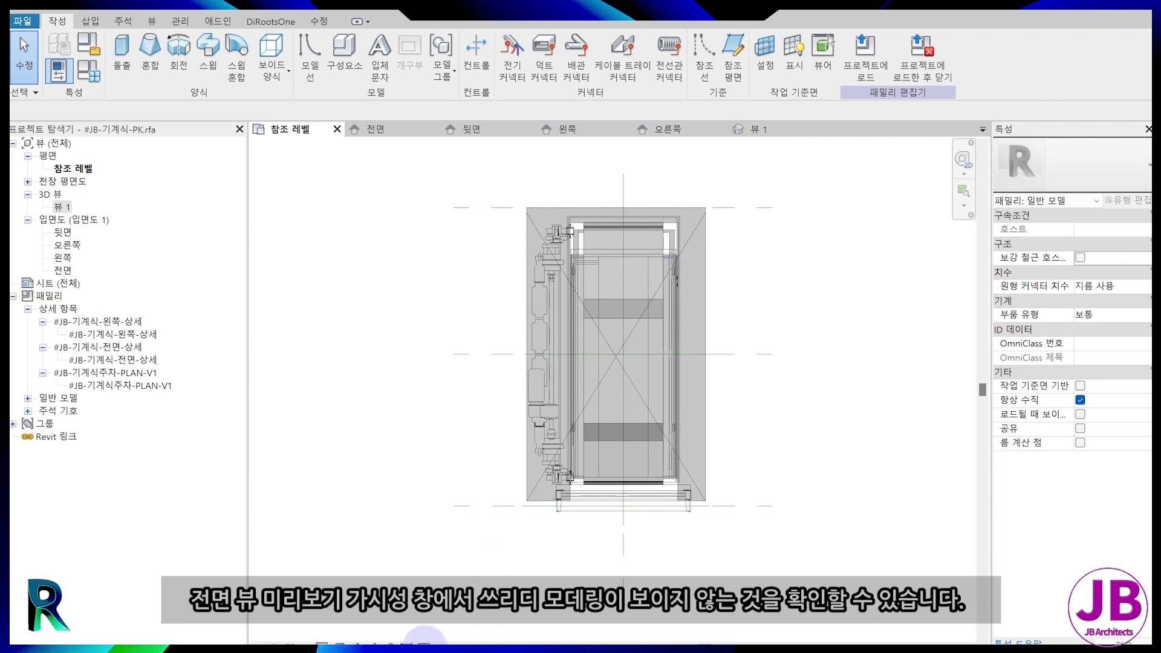
# Check the 3D model's visibility in the reference level, front and back views with preview visibility turned on.
pyautogui.click(424, 644)
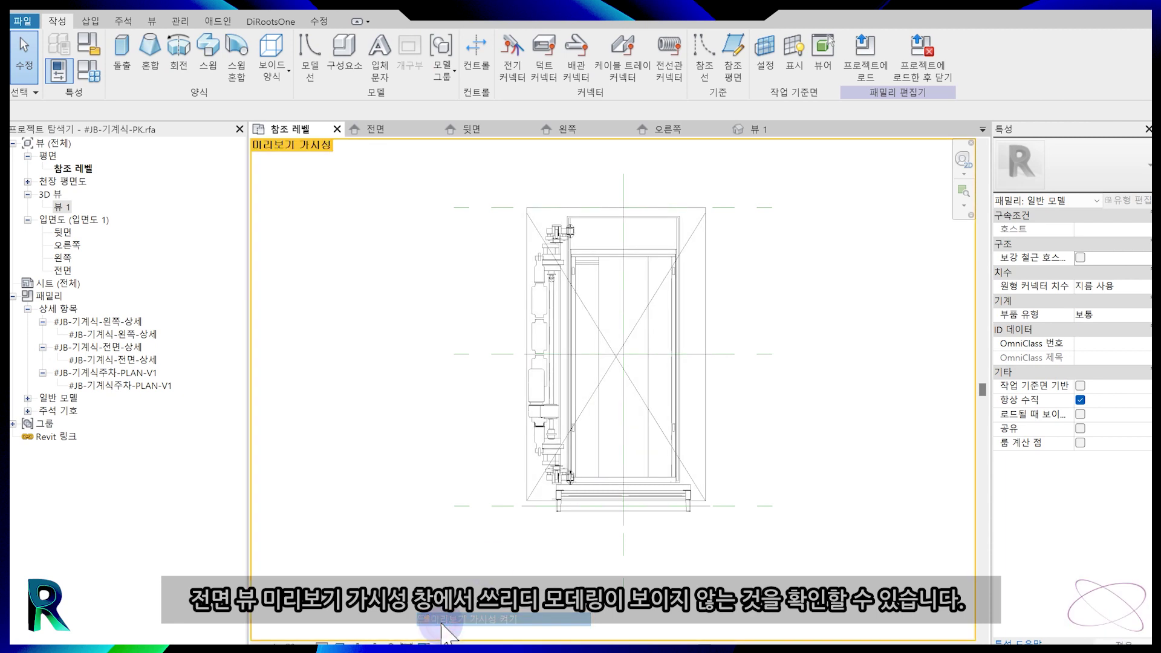
pyautogui.click(389, 130)
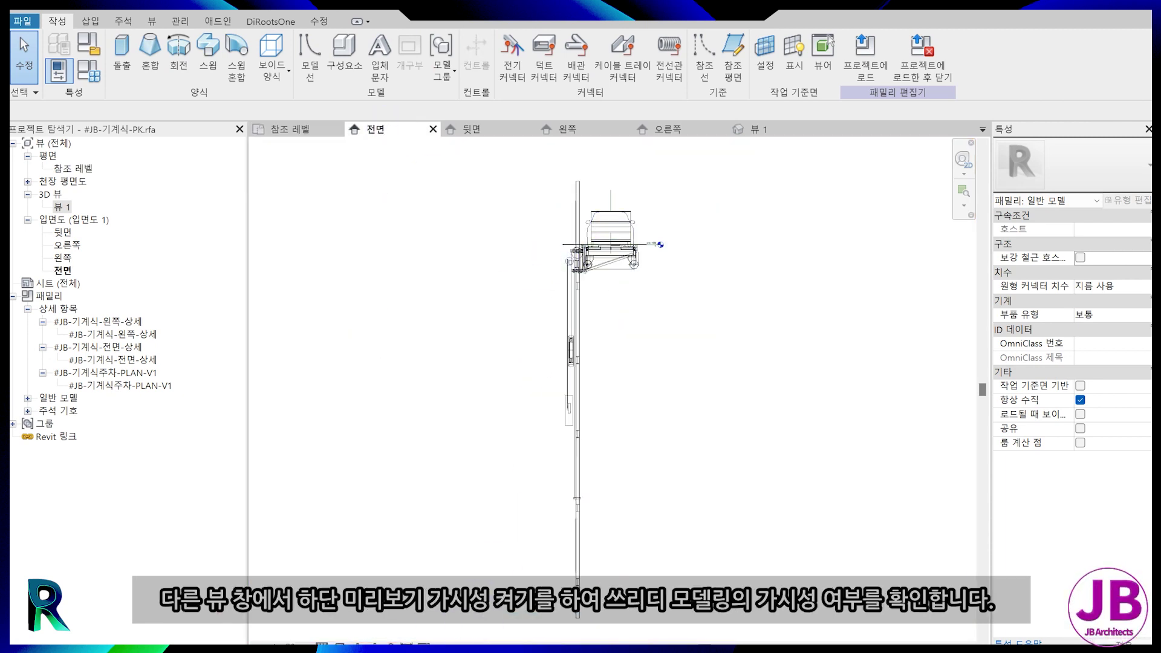
pyautogui.click(433, 632)
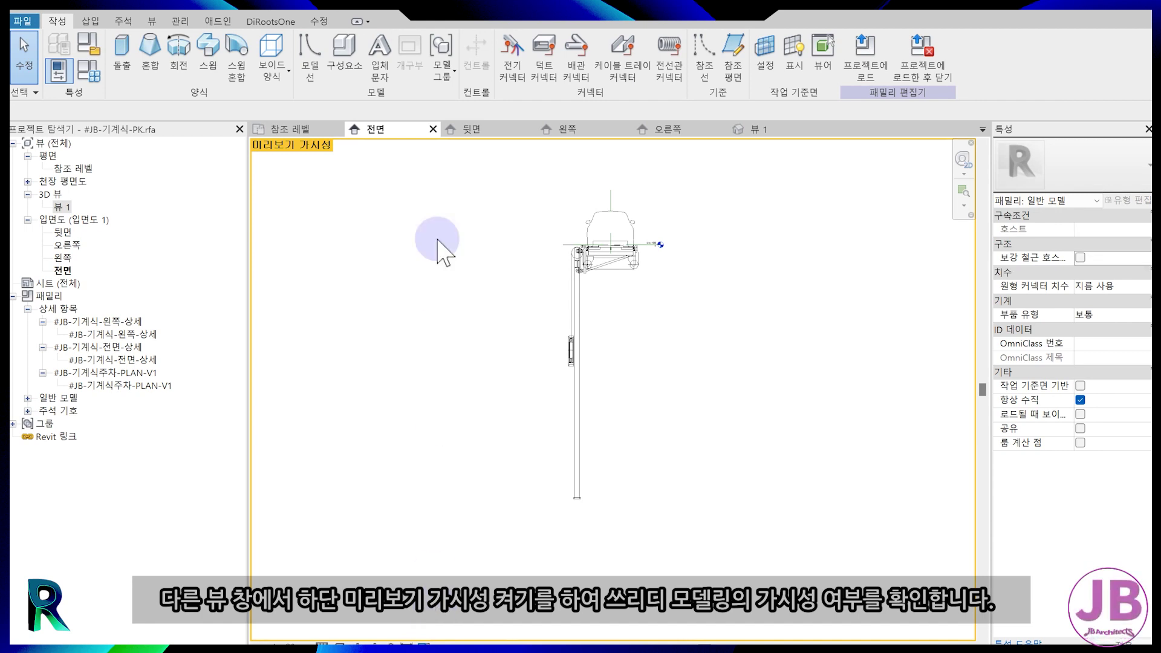
pyautogui.click(473, 130)
pyautogui.click(423, 636)
# Check the 3D model's preview visibility in the left and right elevations and inspect it in the 3D view 뷰 1.
pyautogui.click(580, 129)
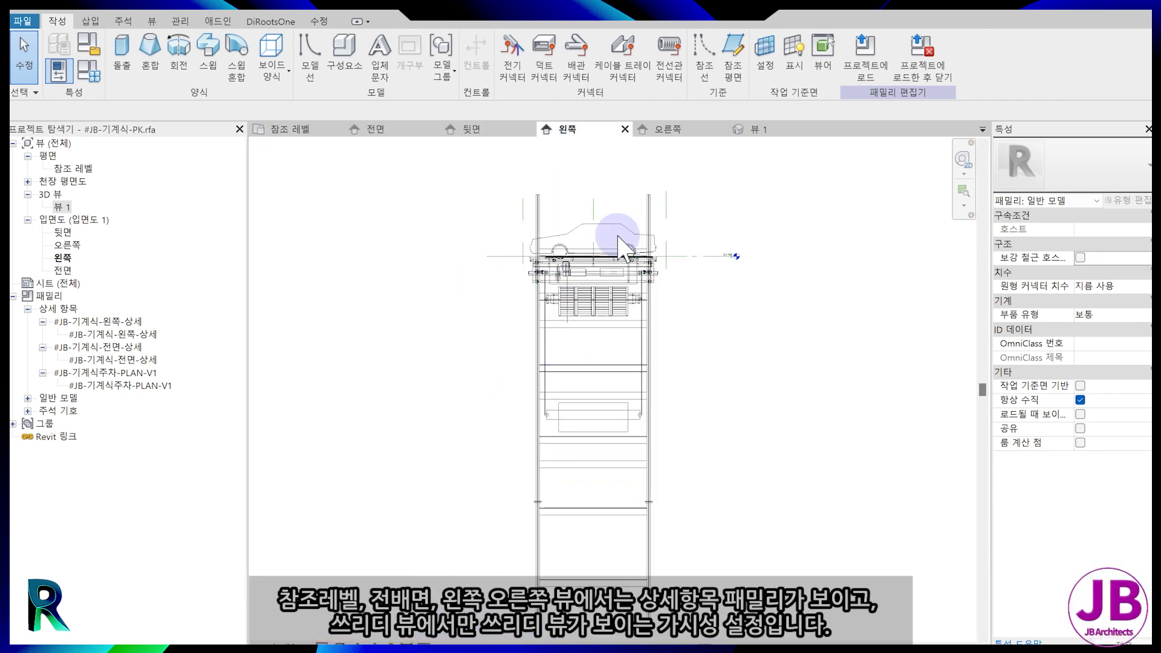
pyautogui.click(617, 289)
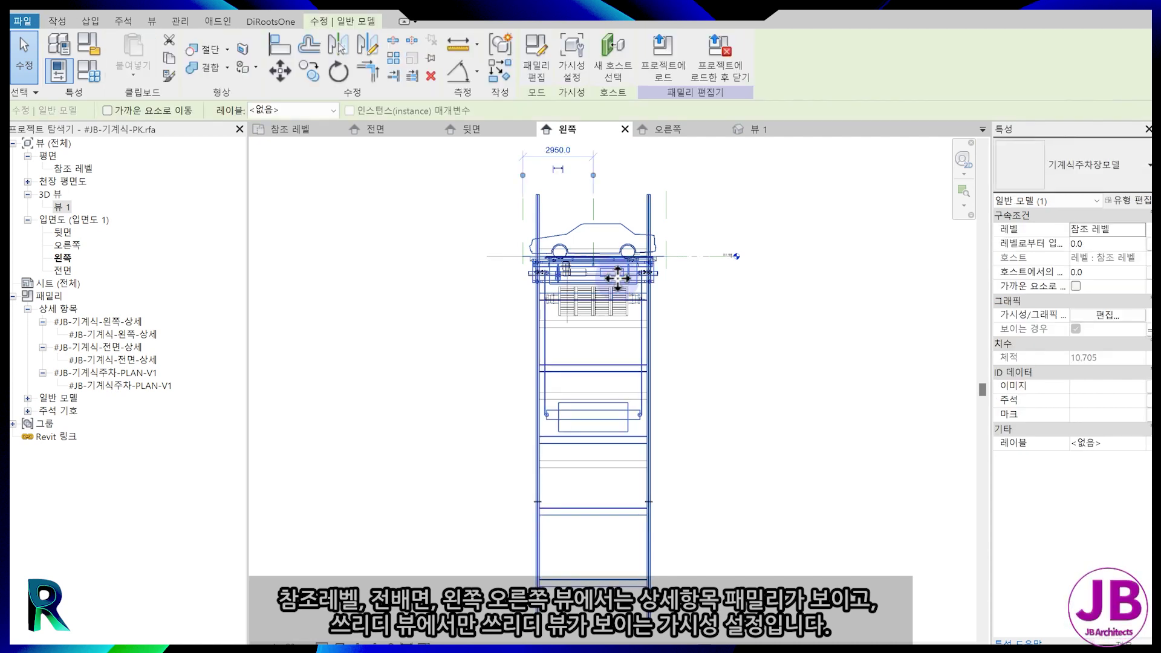
pyautogui.click(440, 634)
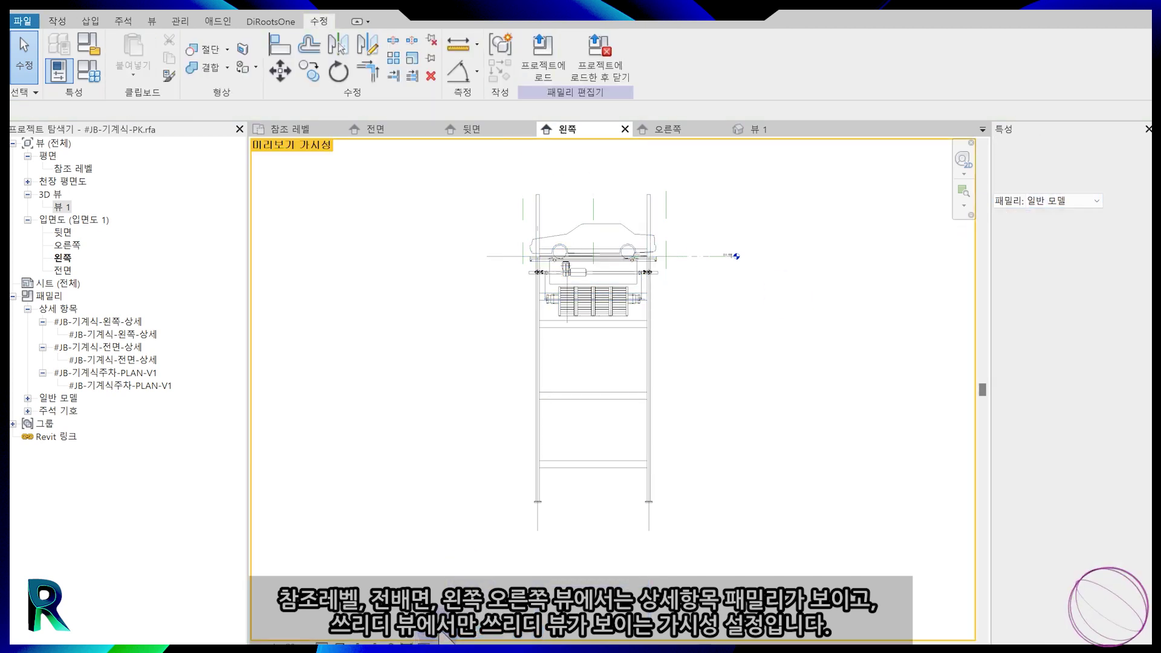
pyautogui.click(668, 129)
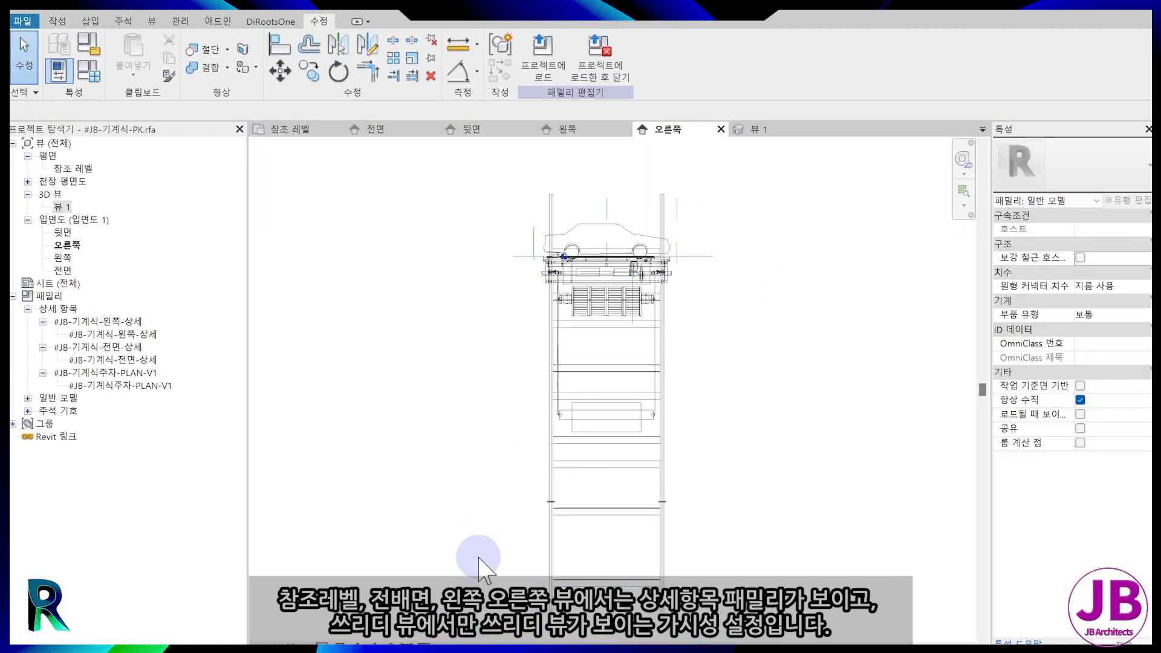
pyautogui.click(441, 634)
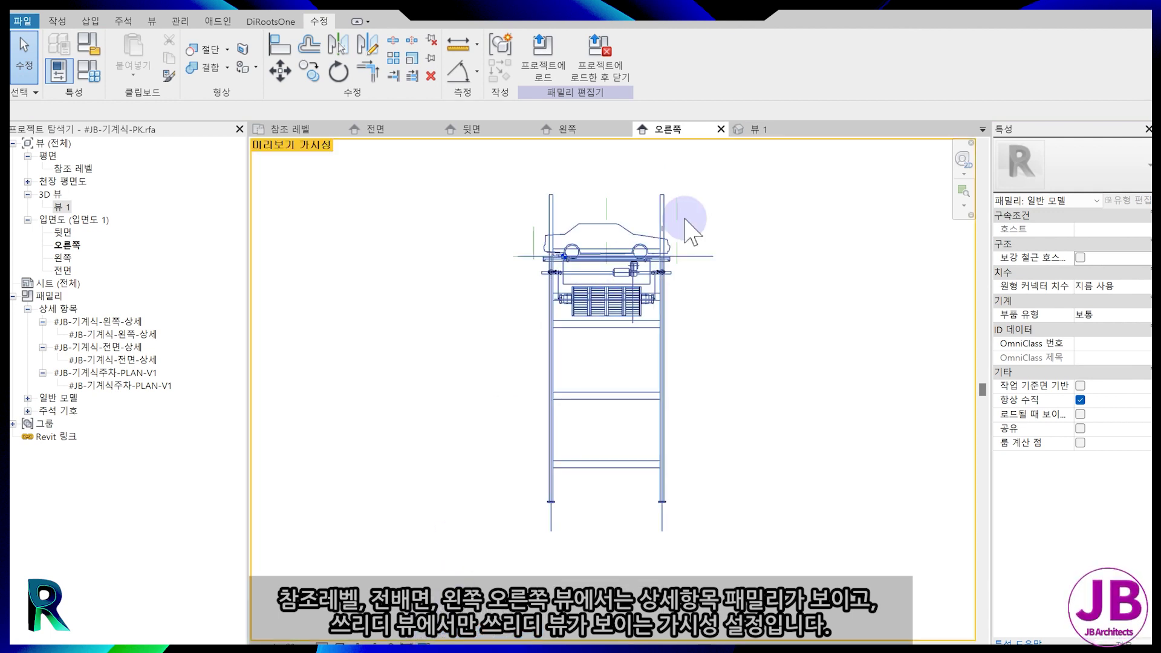
pyautogui.click(777, 130)
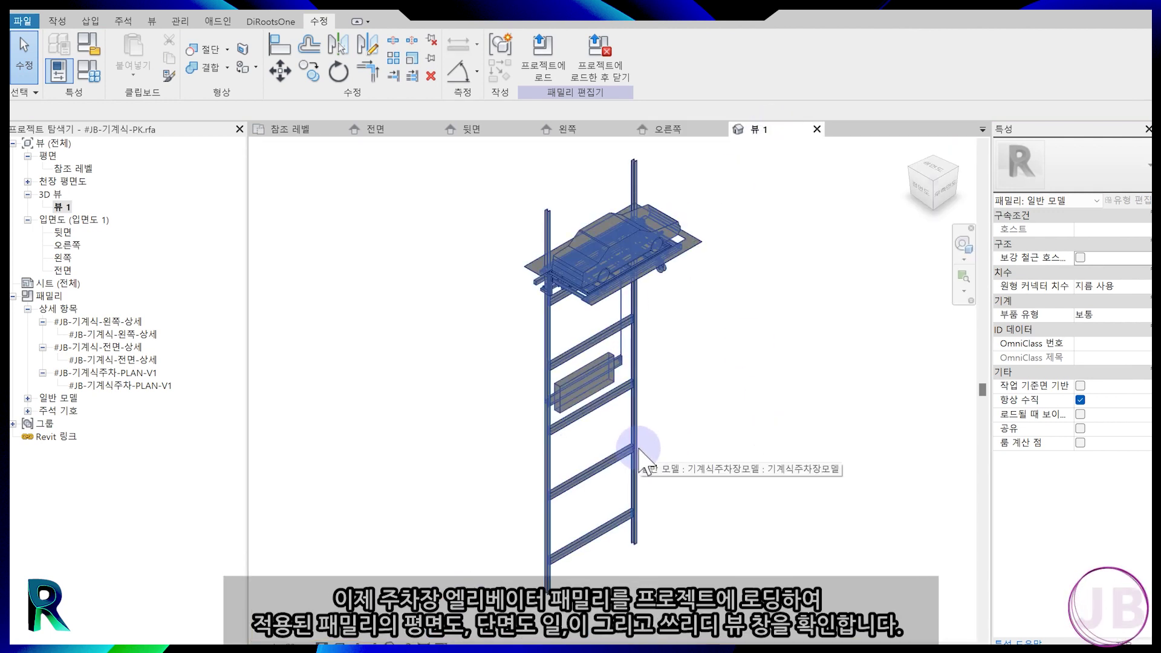
pyautogui.click(639, 448)
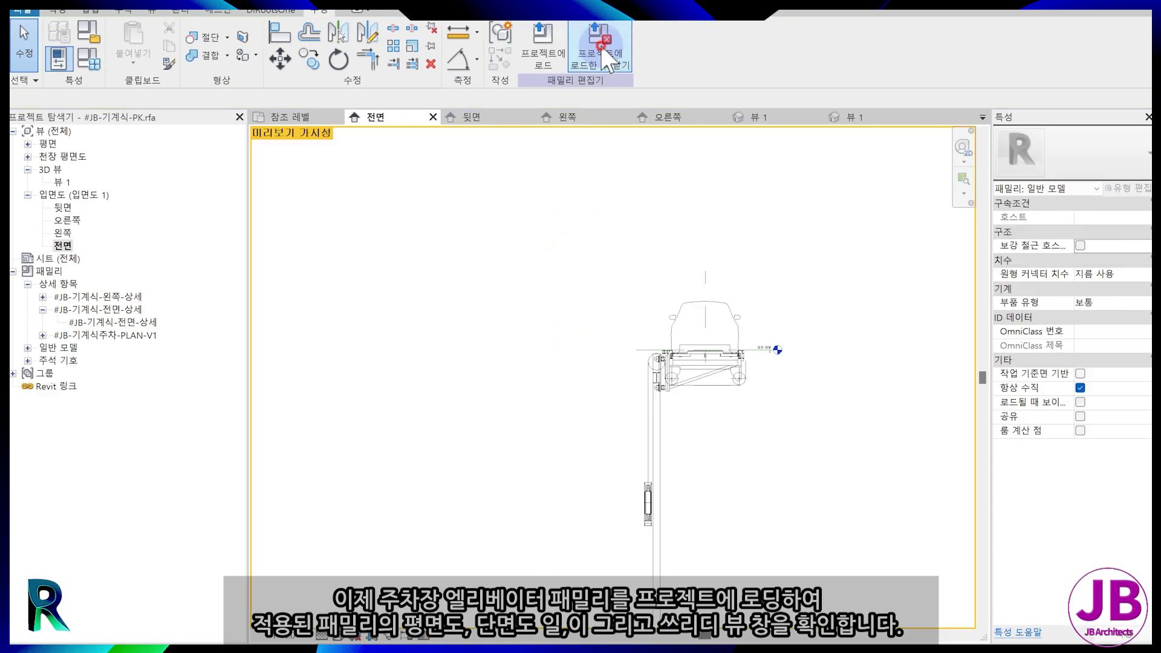
# Load the elevator family into #JB-A-도시형공동주택-V12-pk-elev2m.rvt and close it, overwriting the existing version and its parameter values.
pyautogui.click(609, 61)
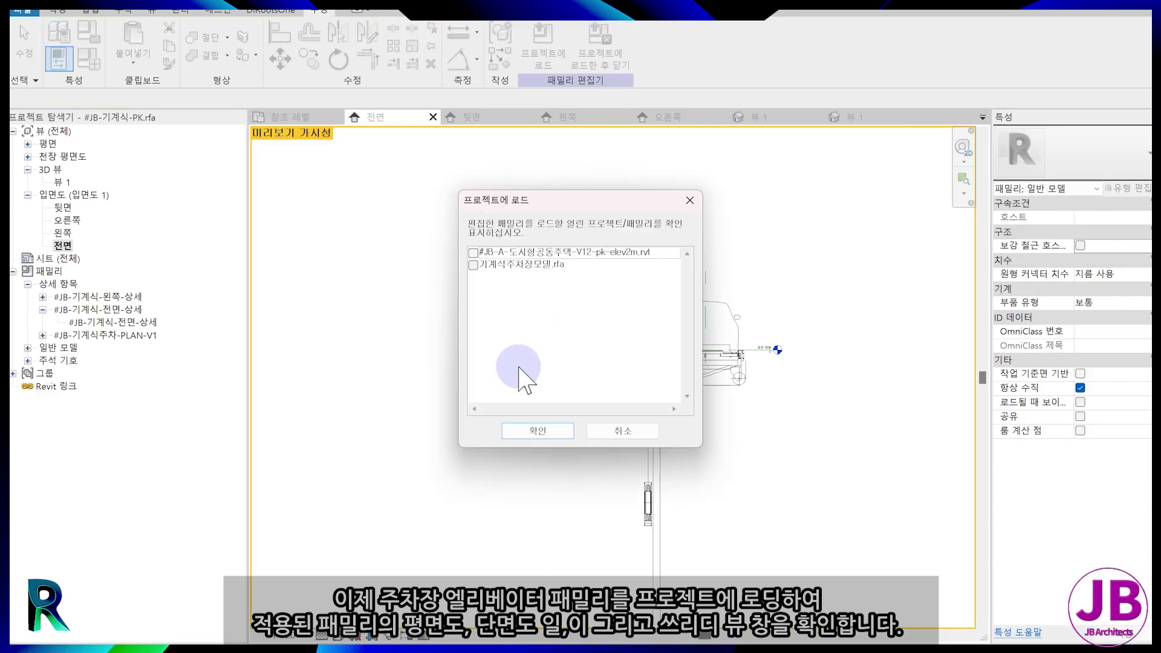
pyautogui.click(476, 255)
pyautogui.click(555, 427)
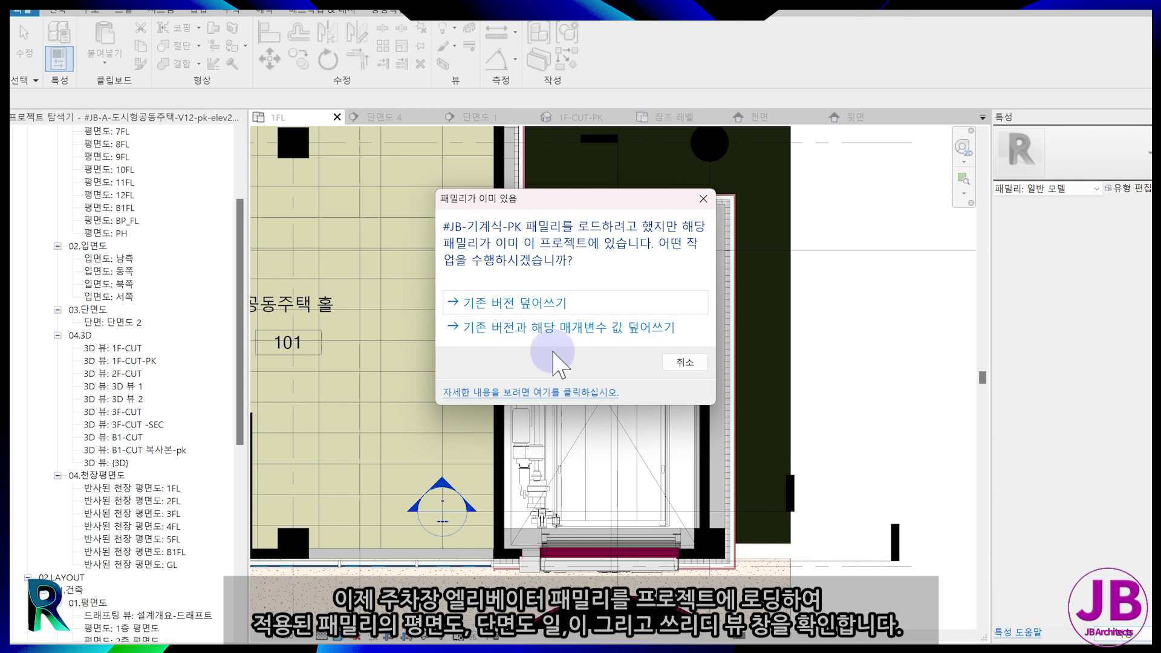
pyautogui.click(549, 322)
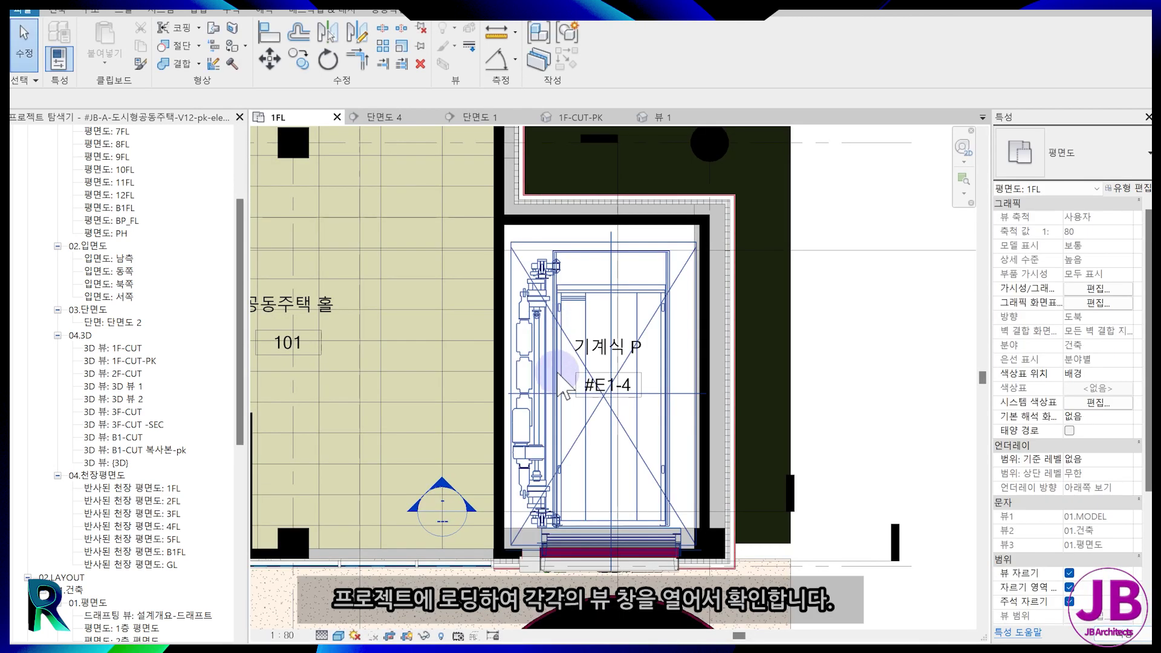
# Check the updated elevator in sections 단면도 4 and 단면도 1 and the 1F-CUT-PK view, and close the 기계식주차장모델 3D view.
pyautogui.click(411, 115)
pyautogui.click(480, 121)
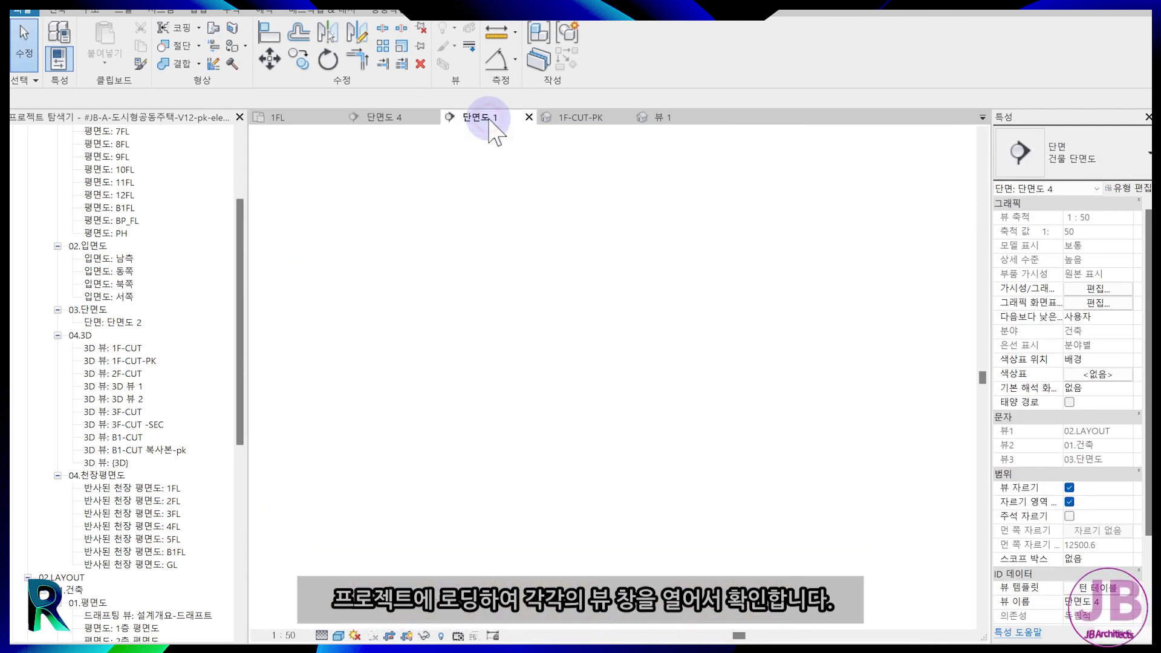
pyautogui.click(578, 116)
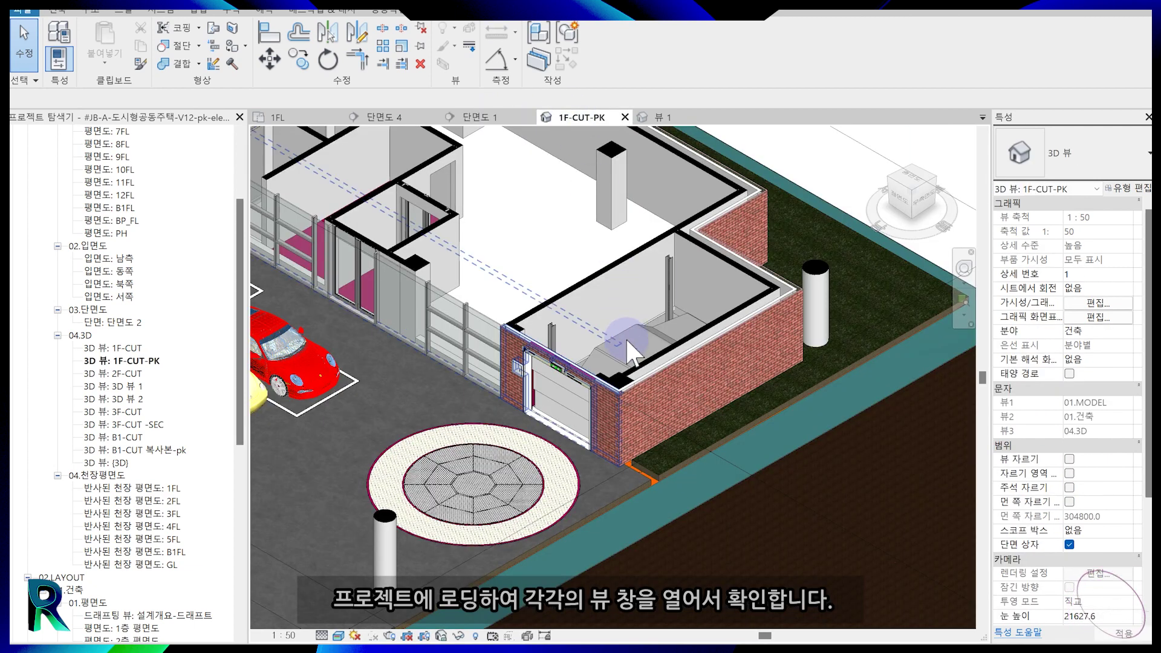
pyautogui.click(669, 116)
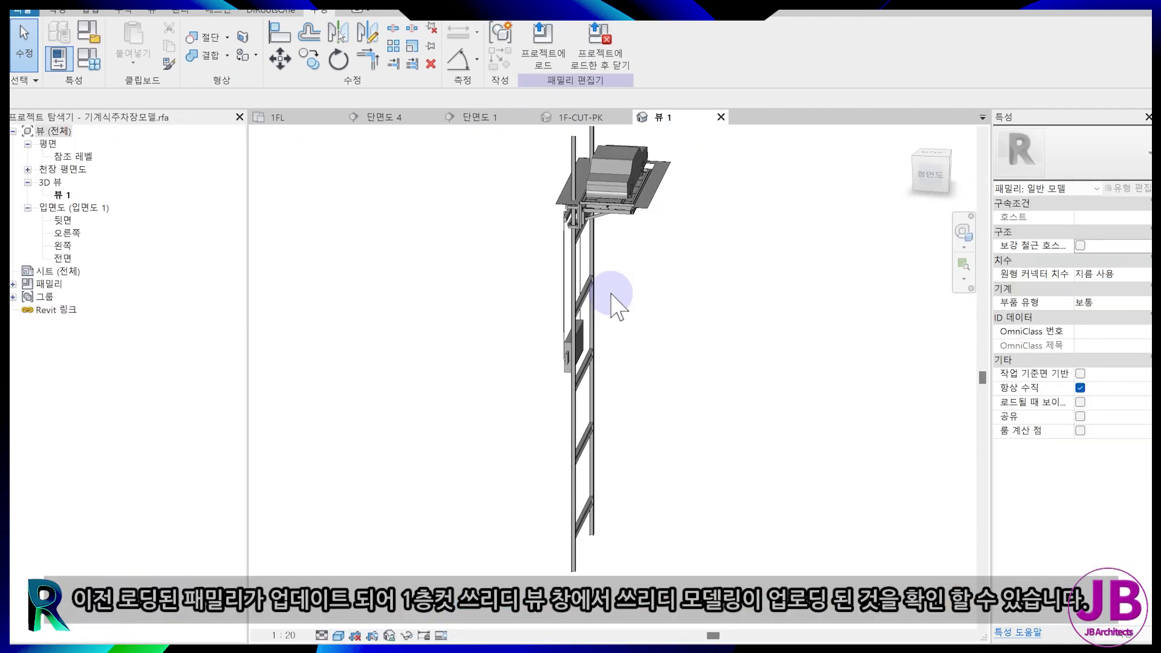
pyautogui.click(722, 117)
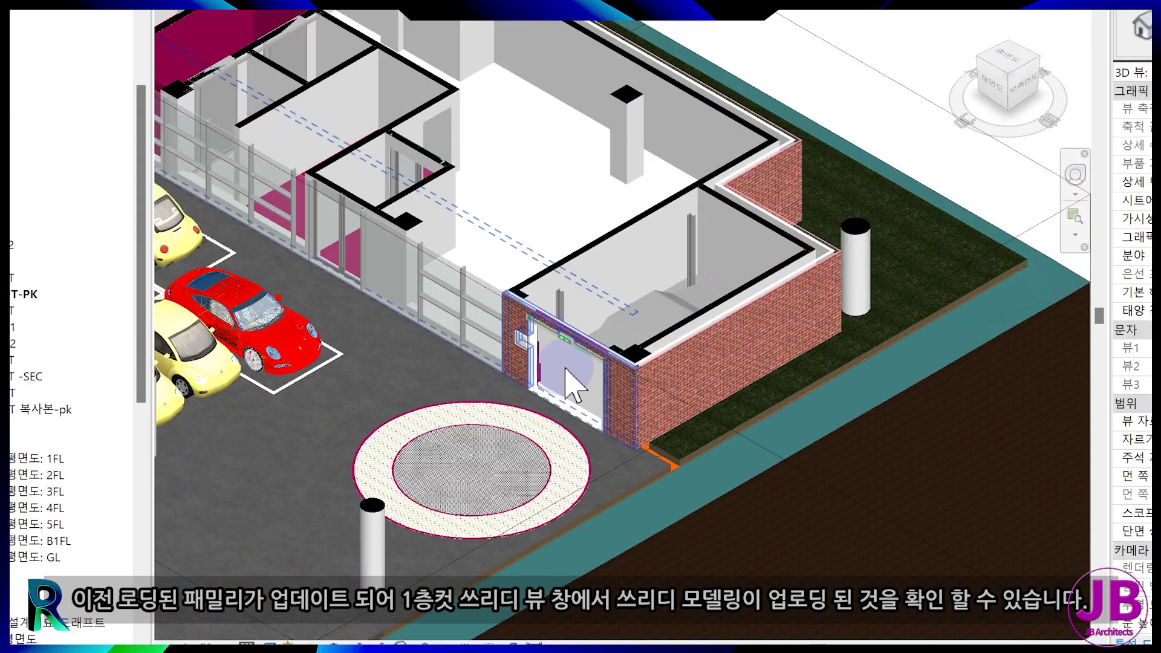
# Change the parking elevator entrance door in the 1F-CUT-PK view to its open type.
pyautogui.click(572, 384)
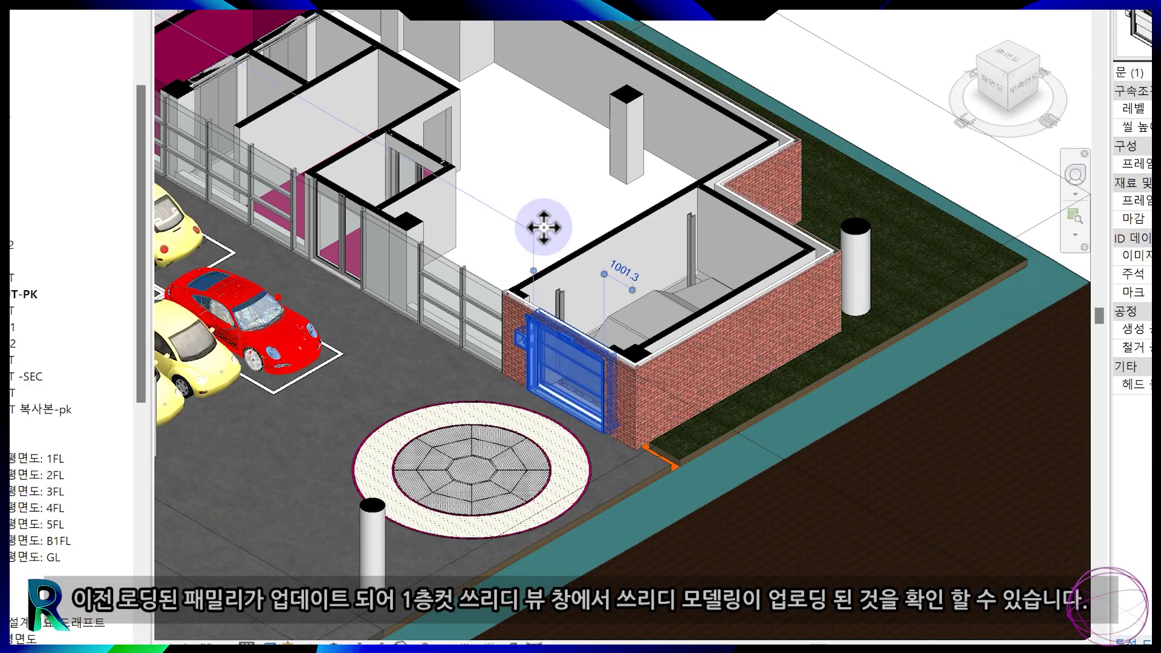
pyautogui.click(1132, 35)
pyautogui.click(1075, 217)
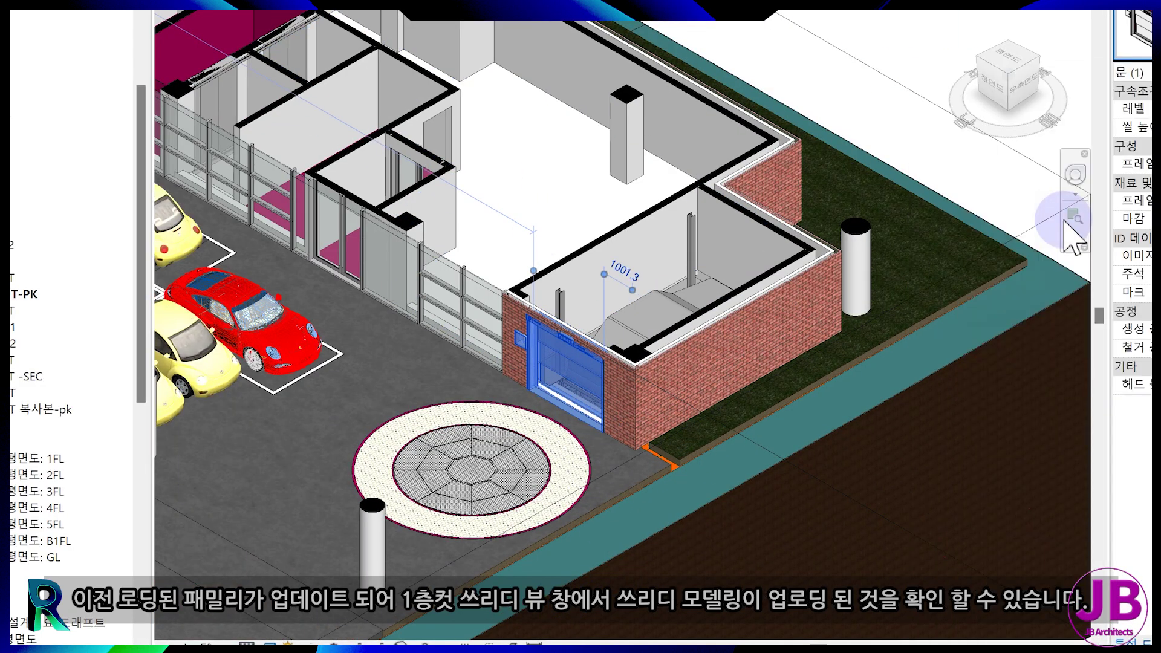
pyautogui.press('Escape')
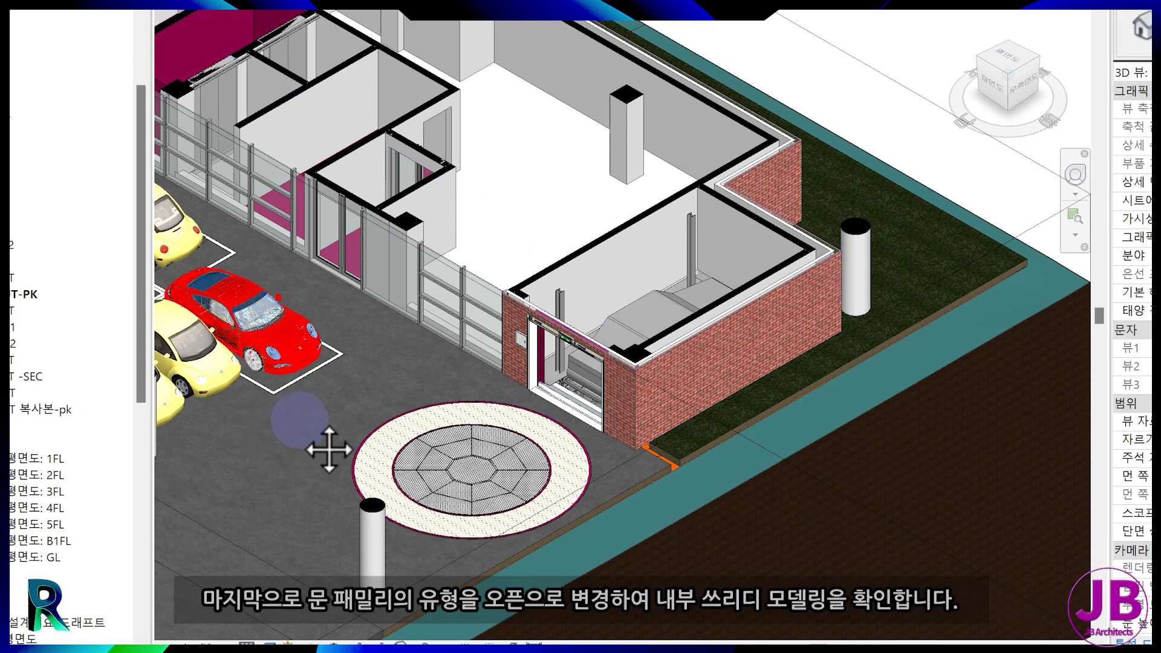
# Examine the 3D elevator model inside the parking shaft through the open entrance door.
pyautogui.moveTo(329, 448); pyautogui.dragTo(488, 355, button='middle')
pyautogui.keyDown('shift'); pyautogui.moveTo(629, 463); pyautogui.dragTo(456, 426, button='middle'); pyautogui.keyUp('shift')
pyautogui.moveTo(430, 396); pyautogui.dragTo(338, 481, button='middle')
pyautogui.scroll(-1, 384, 463)
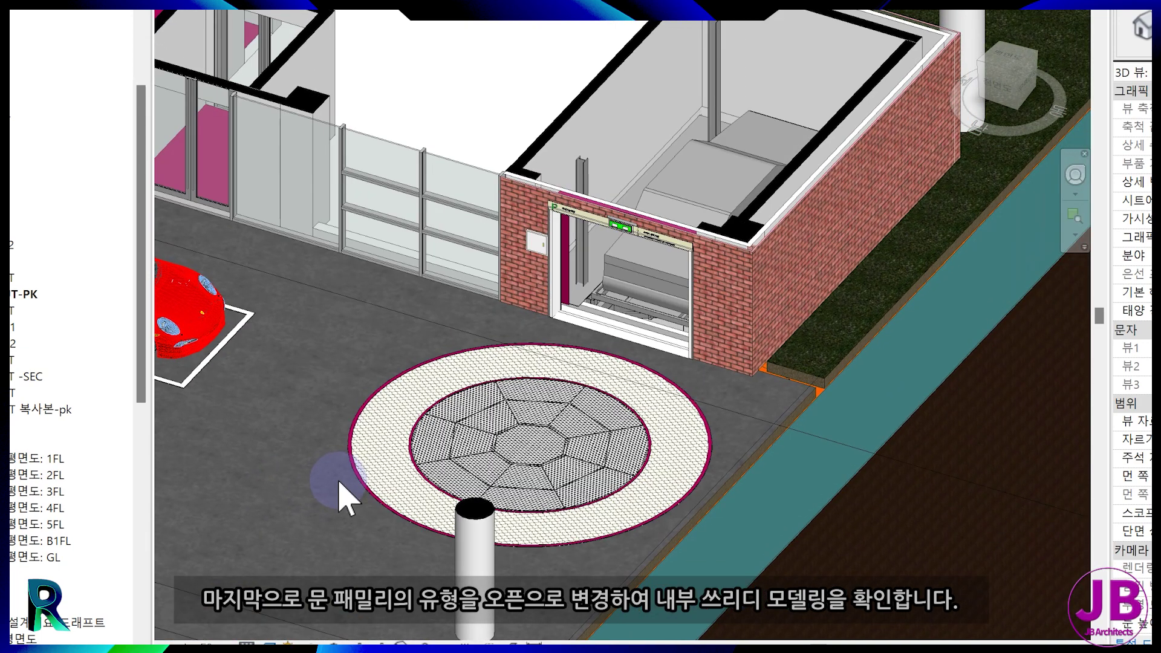